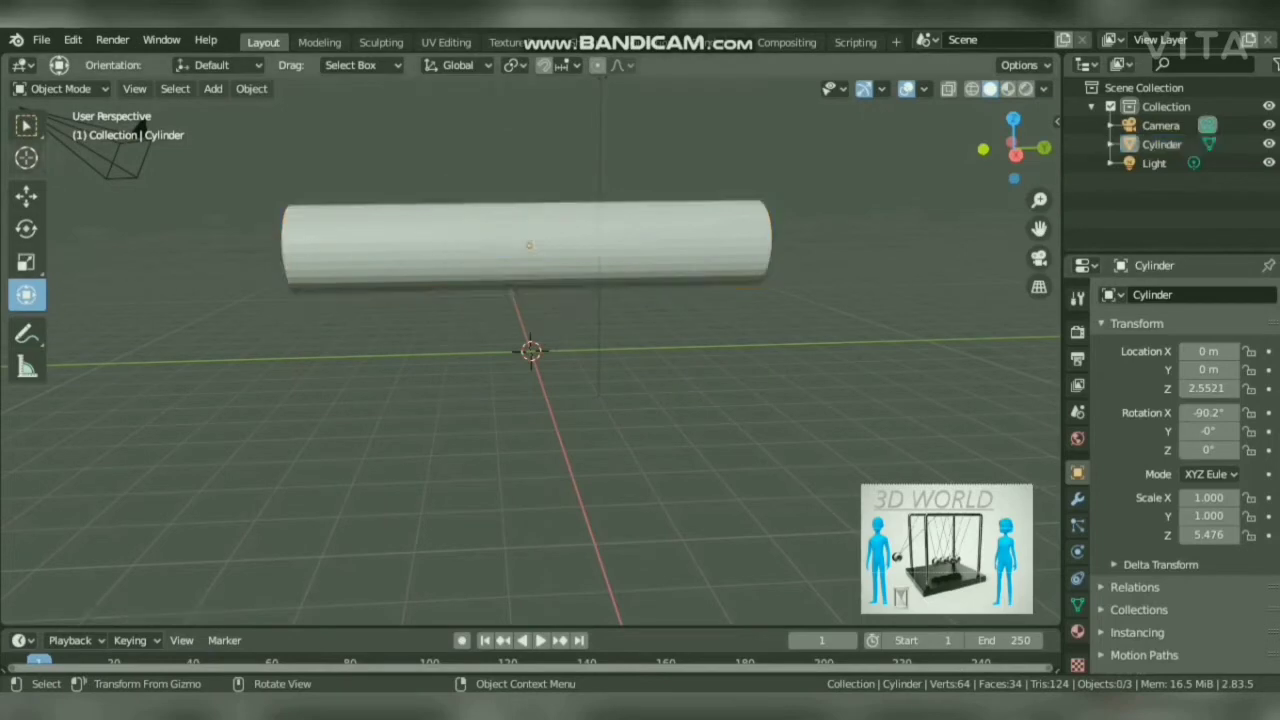
key(shift+a)
click(300, 300)
key(Delete)
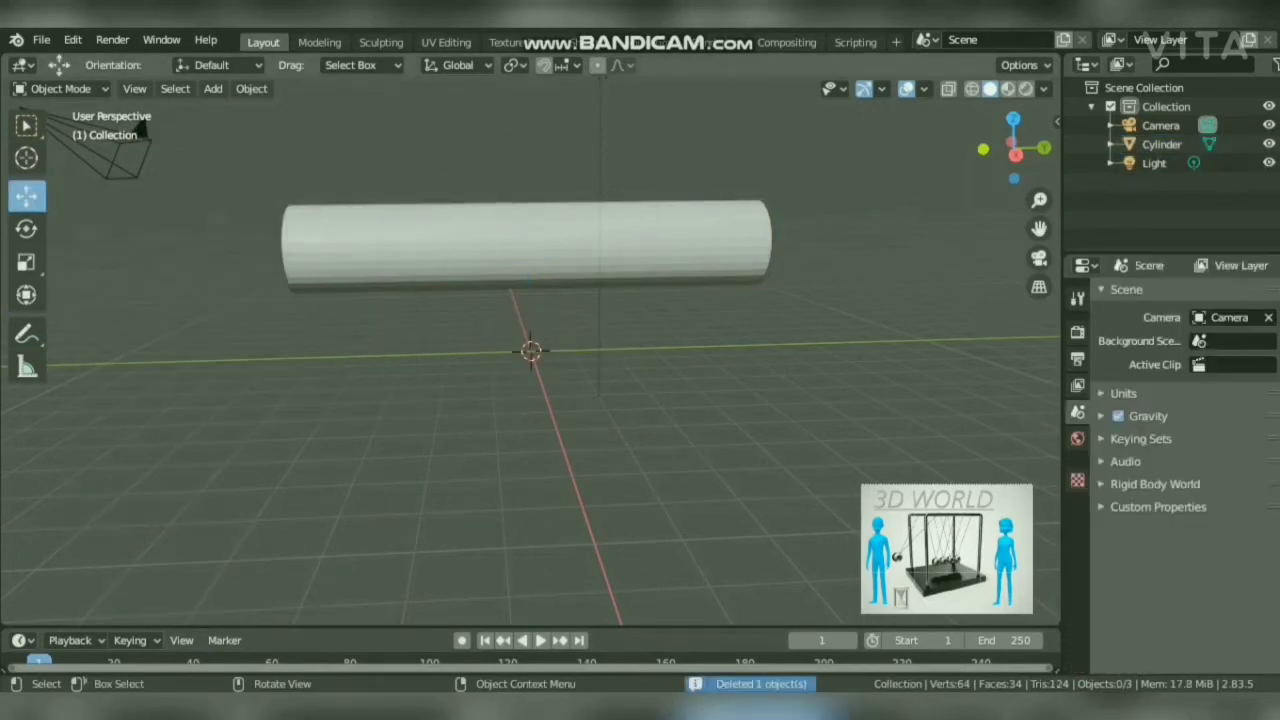
Add a UV sphere at the origin and open its mesh in Edit Mode.
key(shift+a)
click(708, 351)
click(60, 88)
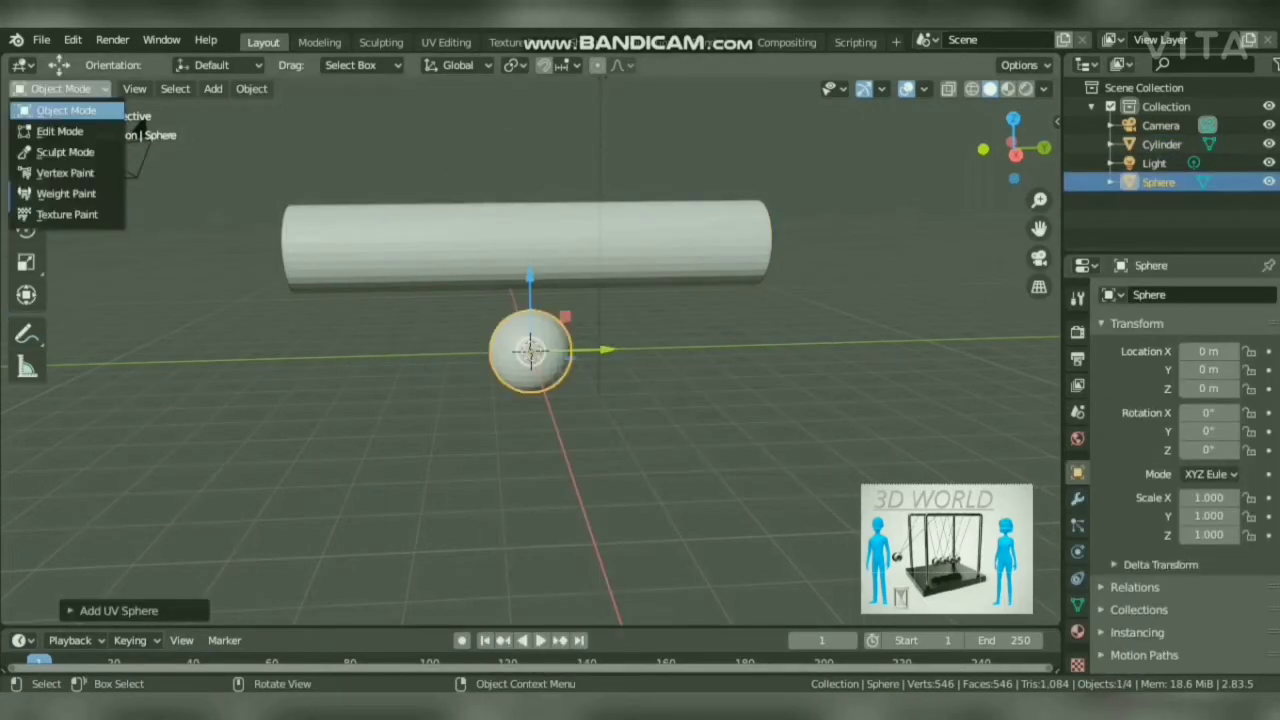
click(45, 110)
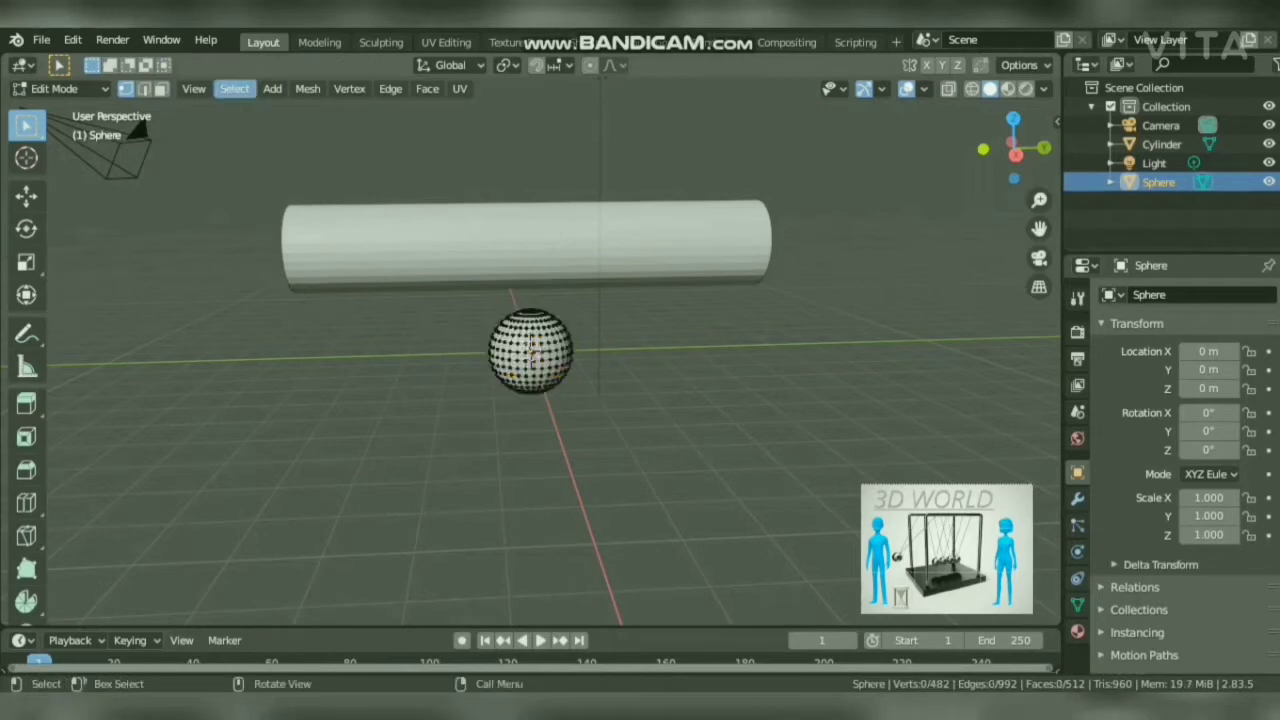
Circle-select the lower half of the sphere and delete its vertices to leave a hemisphere.
click(319, 42)
click(234, 88)
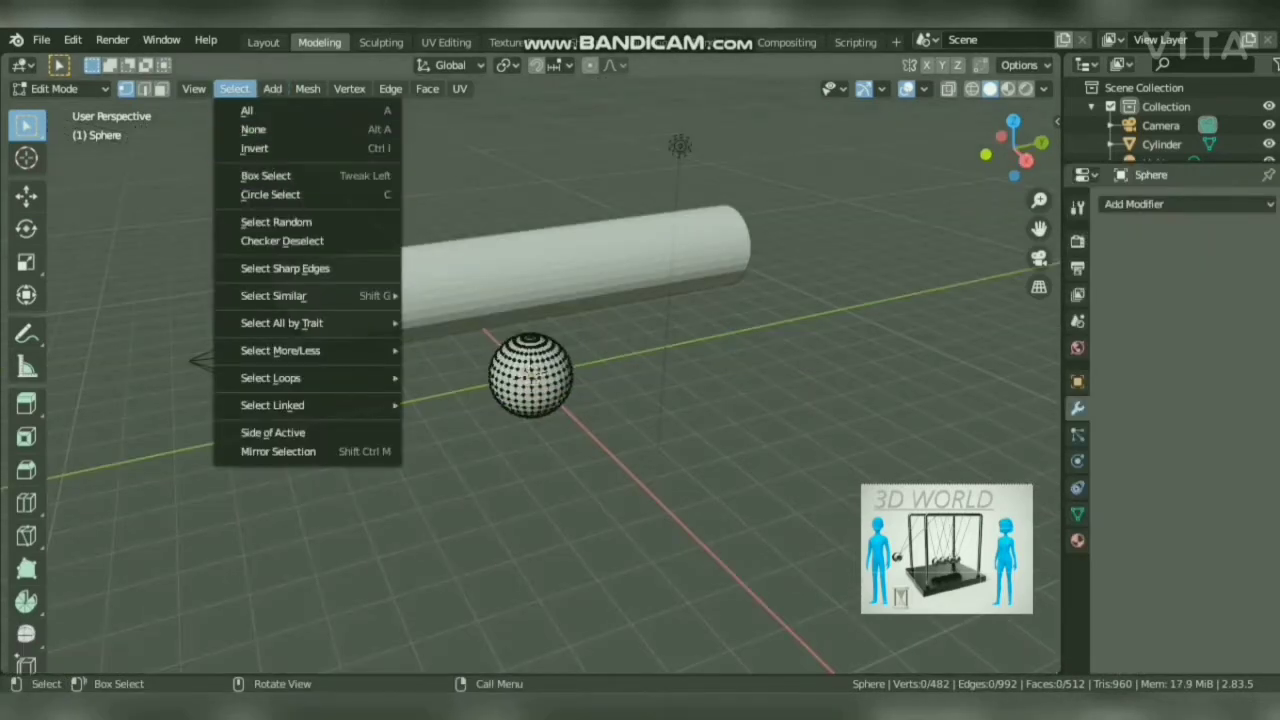
click(270, 194)
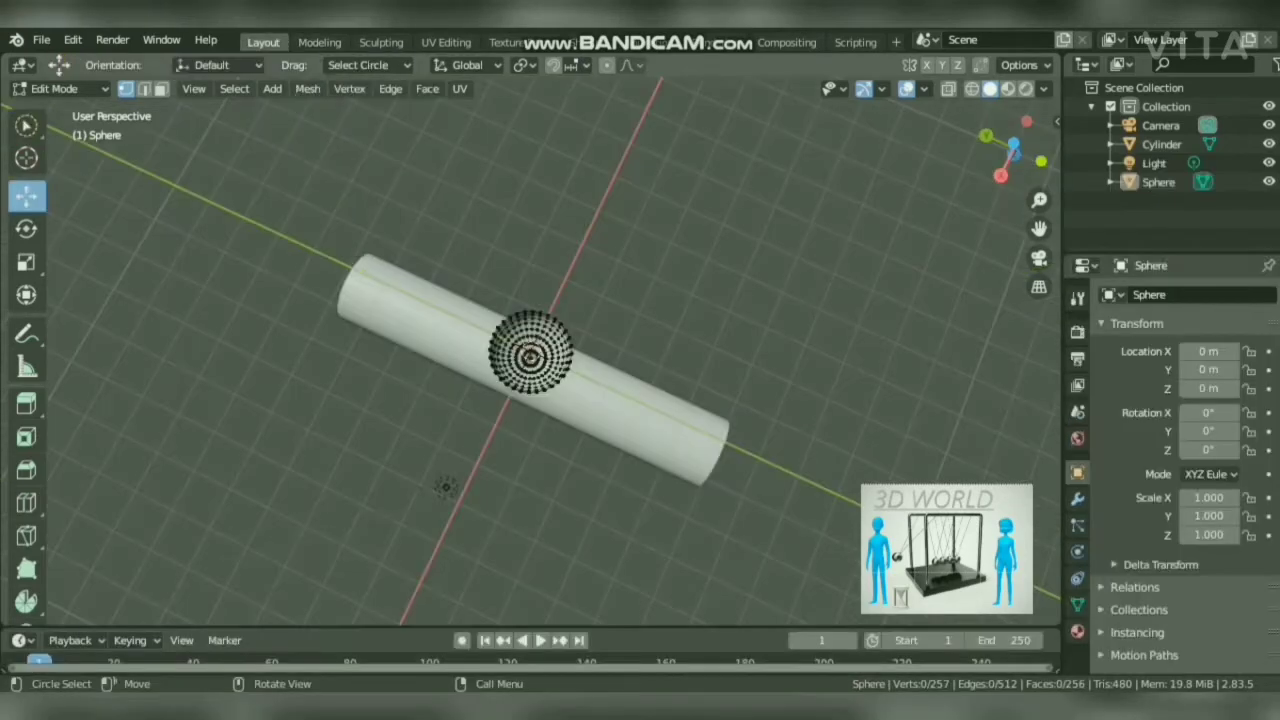
Select the whole hemisphere, move it past the cylinder's end and rotate its dome to face away from the cylinder.
key(a)
key(c)
key(Escape)
mouse_move(1013, 148)
mouse_down()
mouse_move(850, 100)
mouse_move(1010, 75)
mouse_up()
key(c)
click(550, 367)
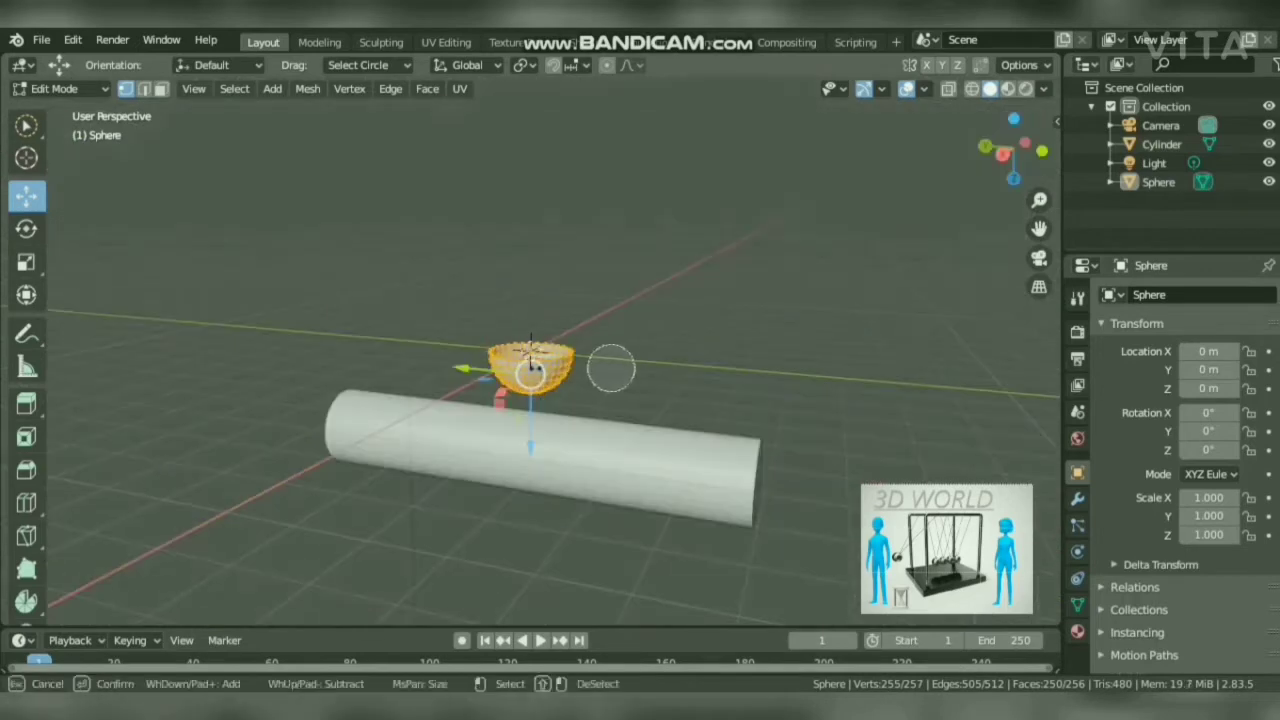
key(Escape)
mouse_move(1013, 148)
mouse_down()
mouse_move(1085, 152)
mouse_move(1045, 225)
mouse_up()
drag(530, 354, 649, 389)
click(26, 228)
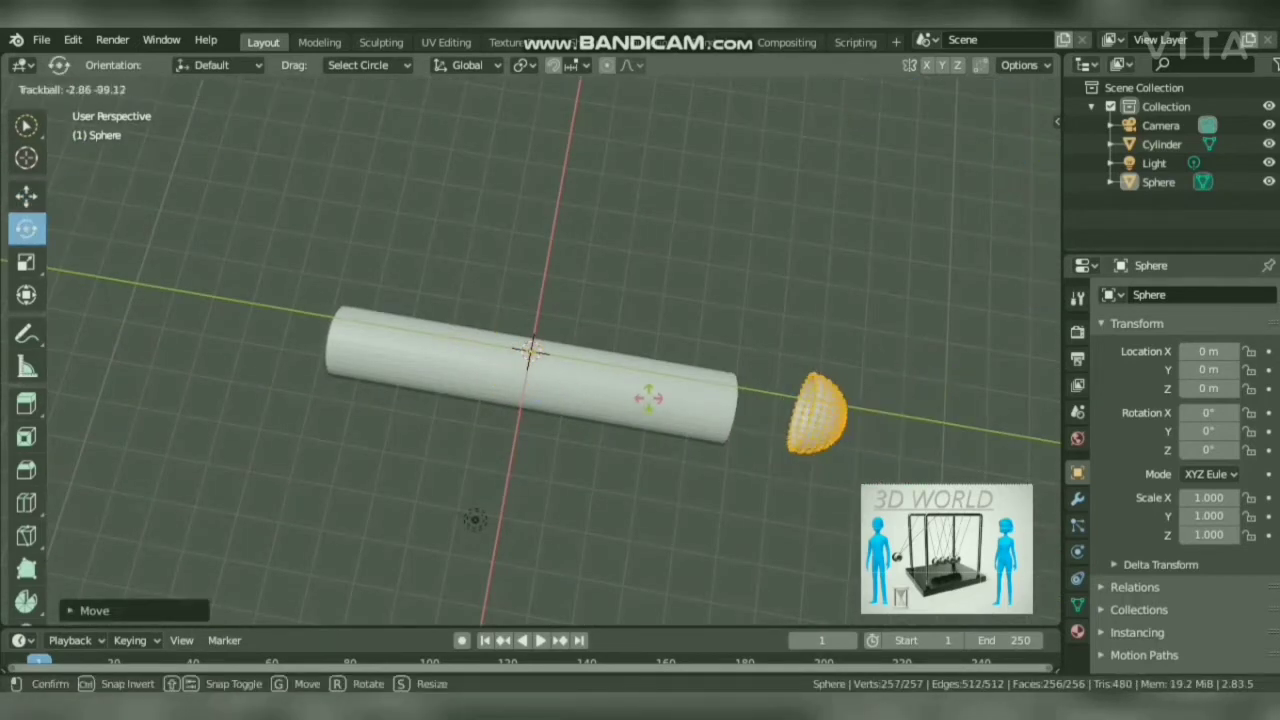
Bring the hemisphere to the cylinder's end and line it up with the cylinder's axis.
drag(1013, 148, 988, 202)
click(26, 294)
drag(753, 289, 671, 366)
drag(1013, 150, 1013, 170)
drag(529, 399, 563, 411)
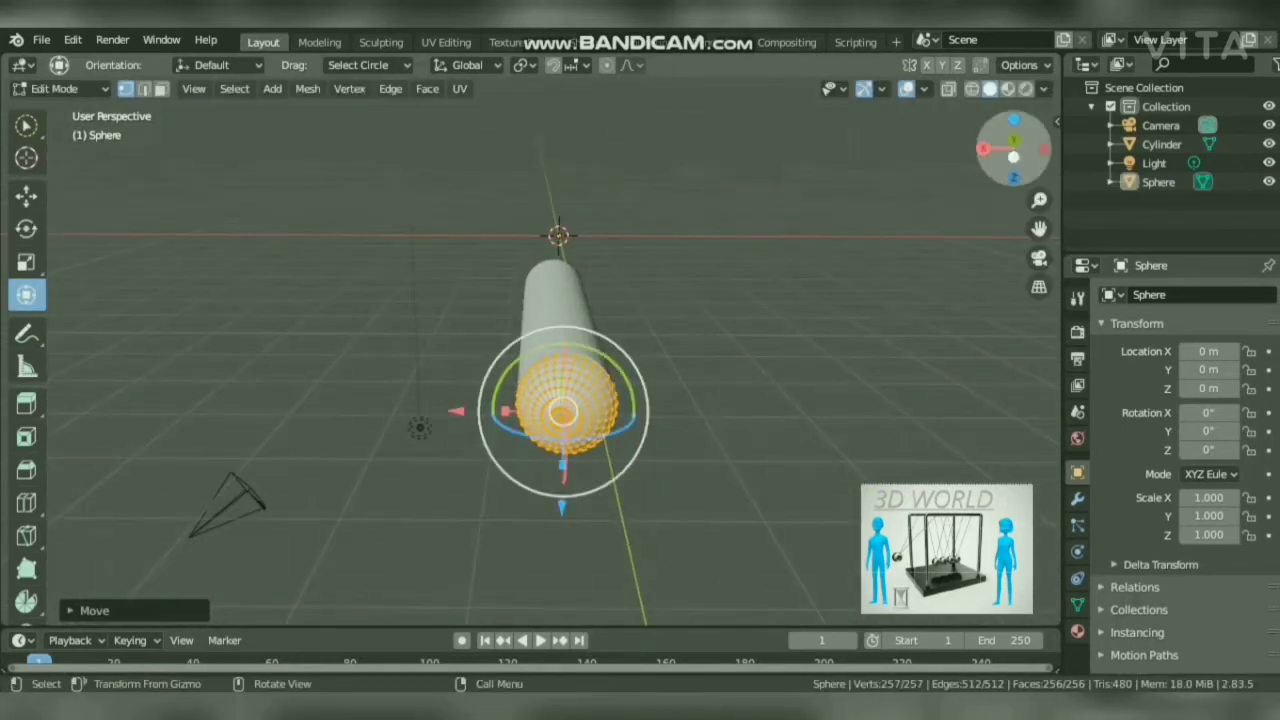
Fit the hemisphere flush against the cylinder's end face as a rounded nose.
drag(1012, 155, 850, 145)
drag(331, 388, 345, 388)
drag(345, 388, 376, 371)
drag(366, 392, 373, 391)
drag(328, 317, 323, 312)
drag(365, 392, 388, 372)
key(Tab)
mouse_move(388, 372)
middle_down()
mouse_move(443, 405)
mouse_move(374, 365)
middle_up()
click(373, 365)
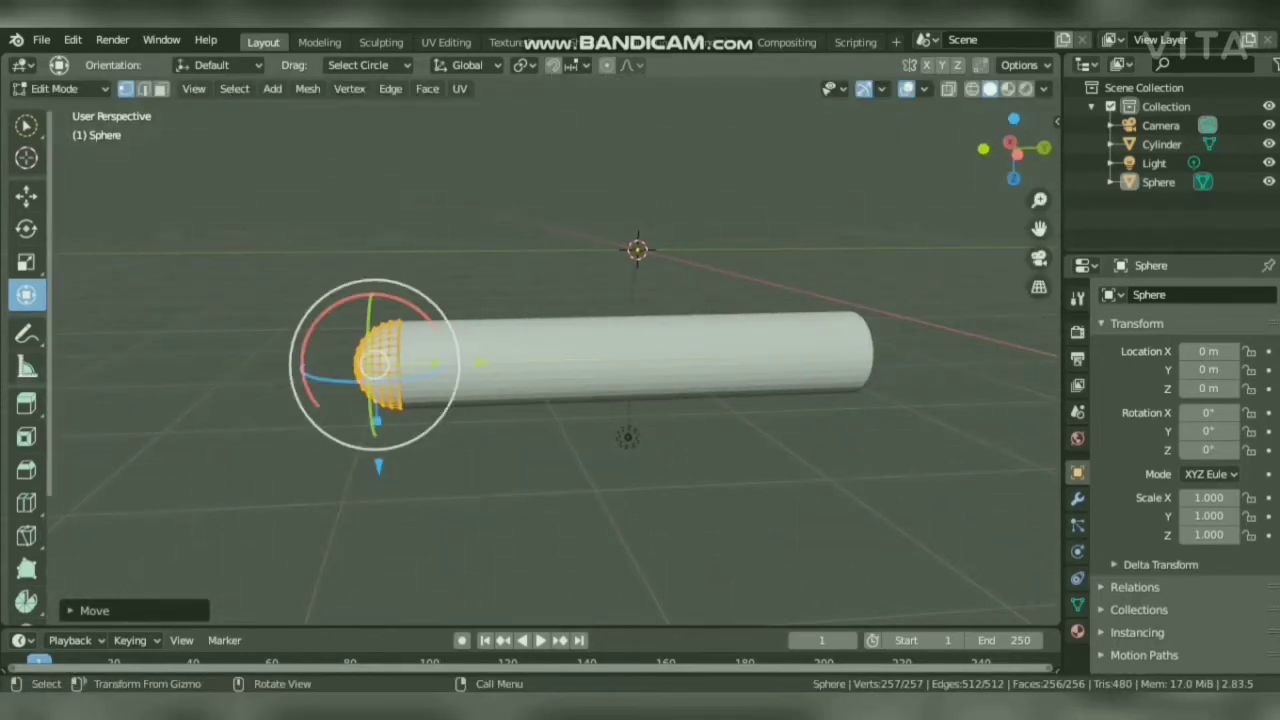
drag(310, 360, 445, 362)
Set the drag selection to Select Circle and pick side vertices on the cylinder's rear edge loop.
click(368, 65)
click(366, 160)
click(258, 244)
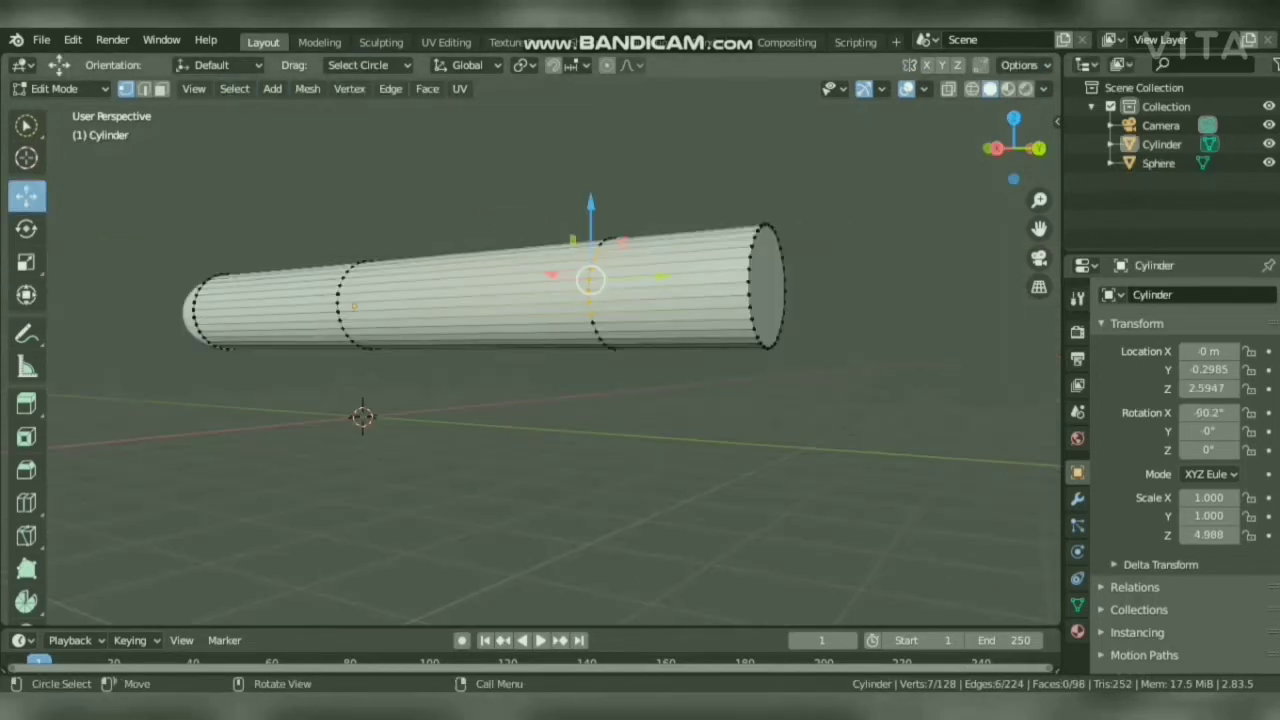
click(366, 65)
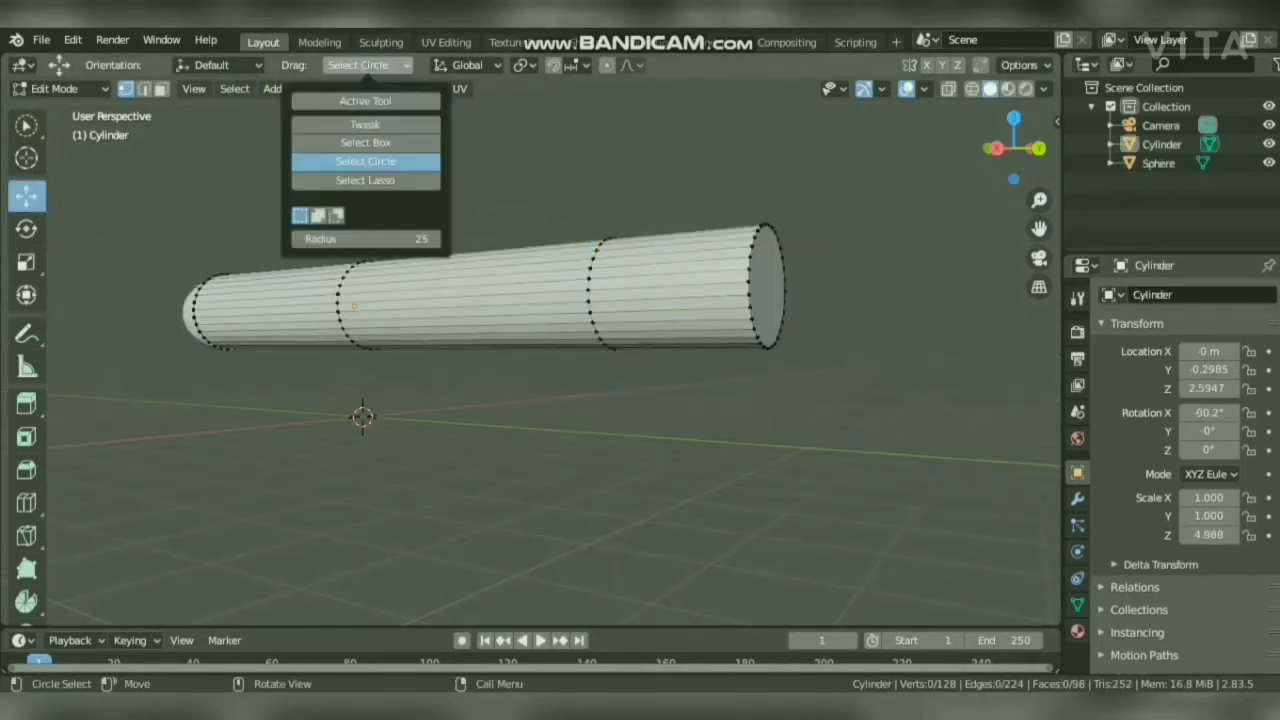
click(366, 160)
click(588, 295)
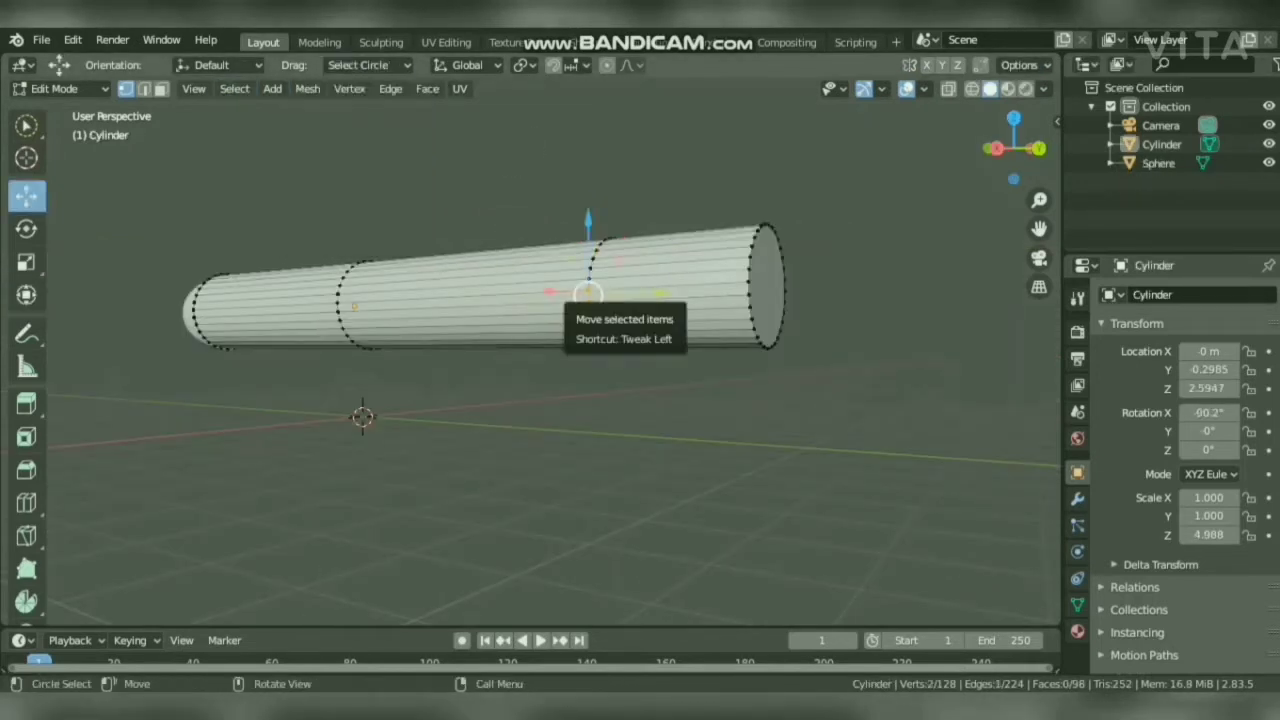
drag(588, 293, 589, 296)
click(588, 288)
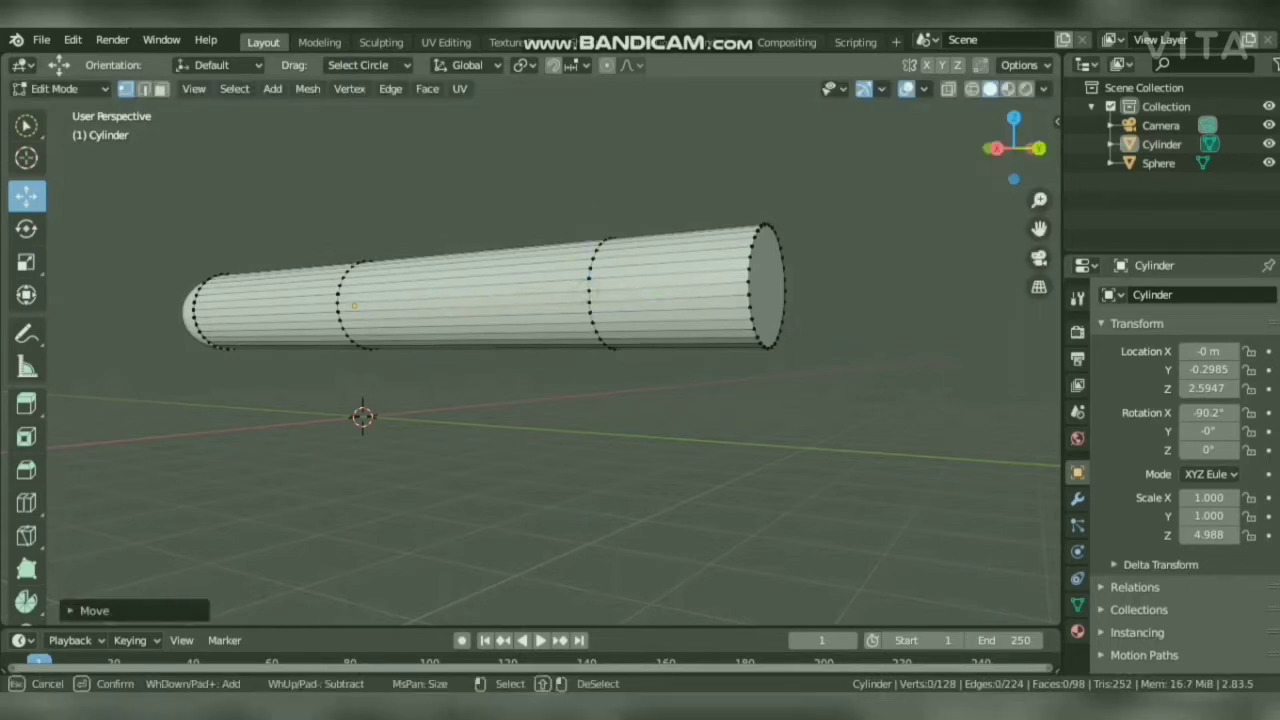
middle_drag(588, 290, 490, 330)
drag(413, 366, 412, 367)
mouse_move(335, 374)
mouse_down()
mouse_move(205, 384)
mouse_move(338, 373)
mouse_up()
drag(1008, 150, 1088, 122)
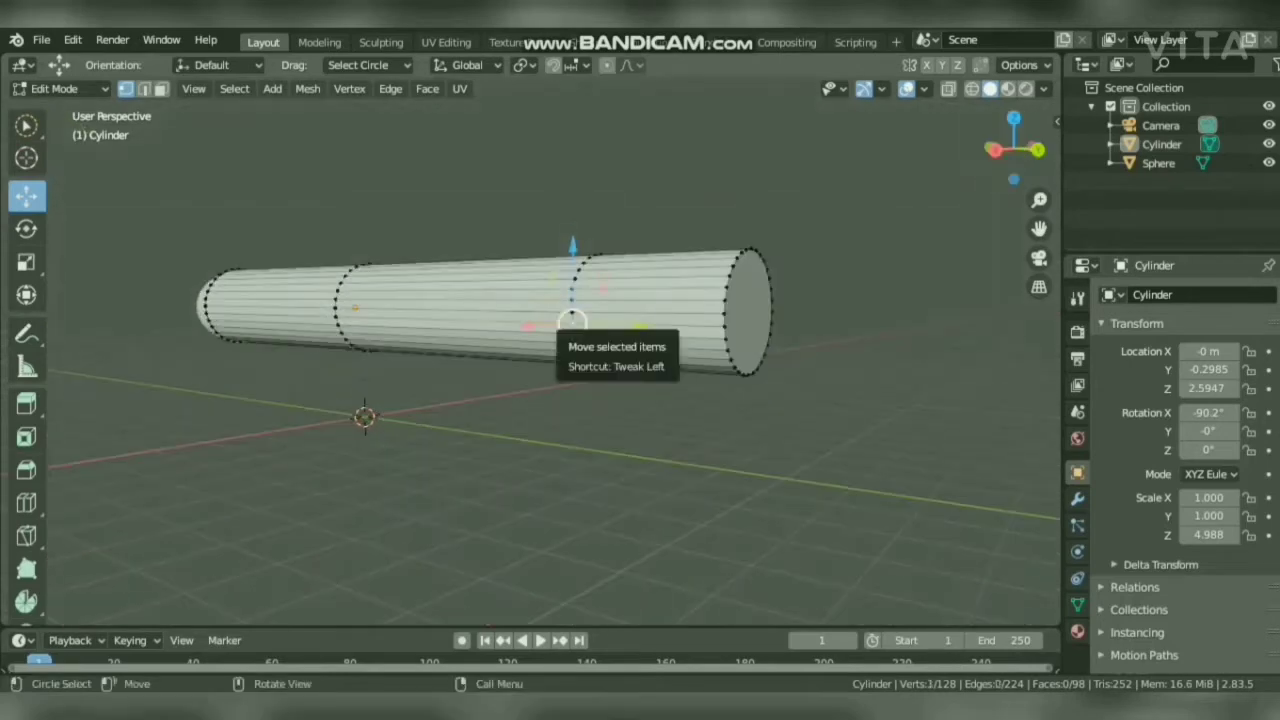
Add a loop cut beside the rear edge loop and pull the cylinder's side vertices there outward along X into a wing.
click(26, 503)
mouse_move(590, 322)
mouse_down()
mouse_move(516, 322)
mouse_move(557, 296)
mouse_move(575, 321)
mouse_up()
click(26, 197)
drag(1014, 150, 936, 212)
drag(335, 397, 24, 437)
drag(1014, 148, 1130, 115)
click(597, 506)
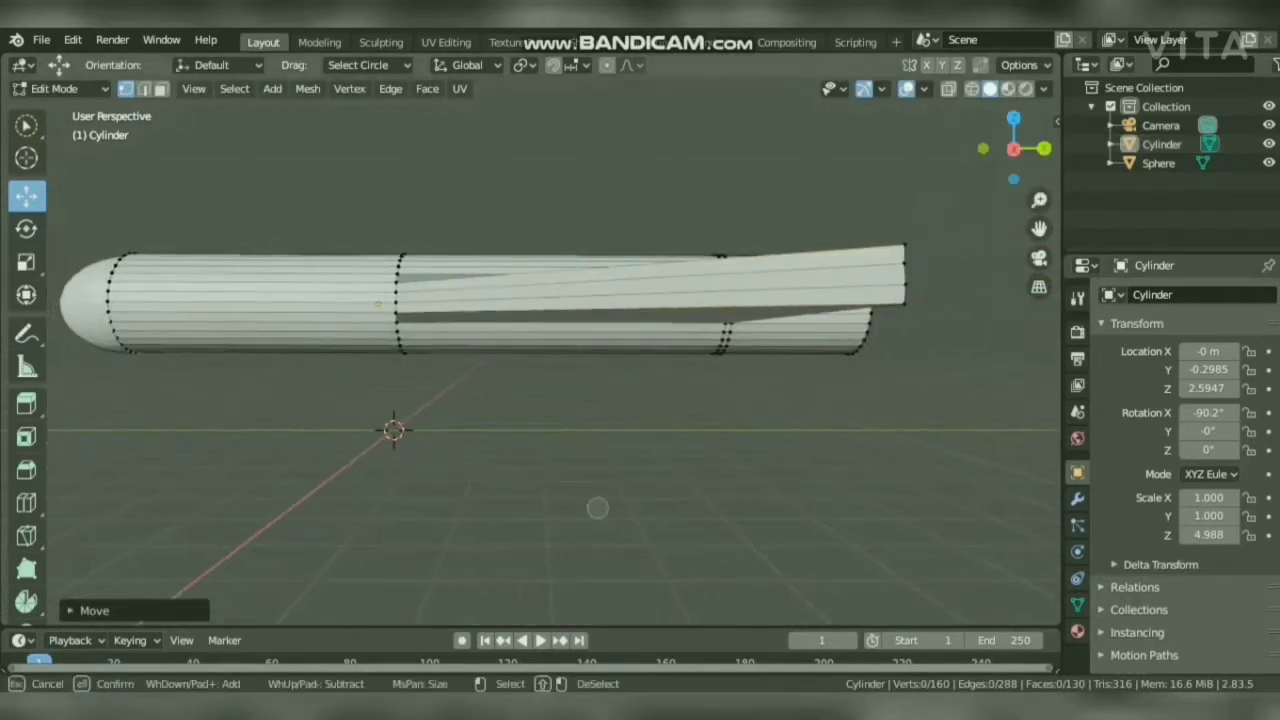
Select the wing-tip vertices and scale them down along Z to a thin point.
mouse_move(886, 236)
mouse_down()
mouse_move(900, 243)
mouse_move(904, 303)
mouse_up()
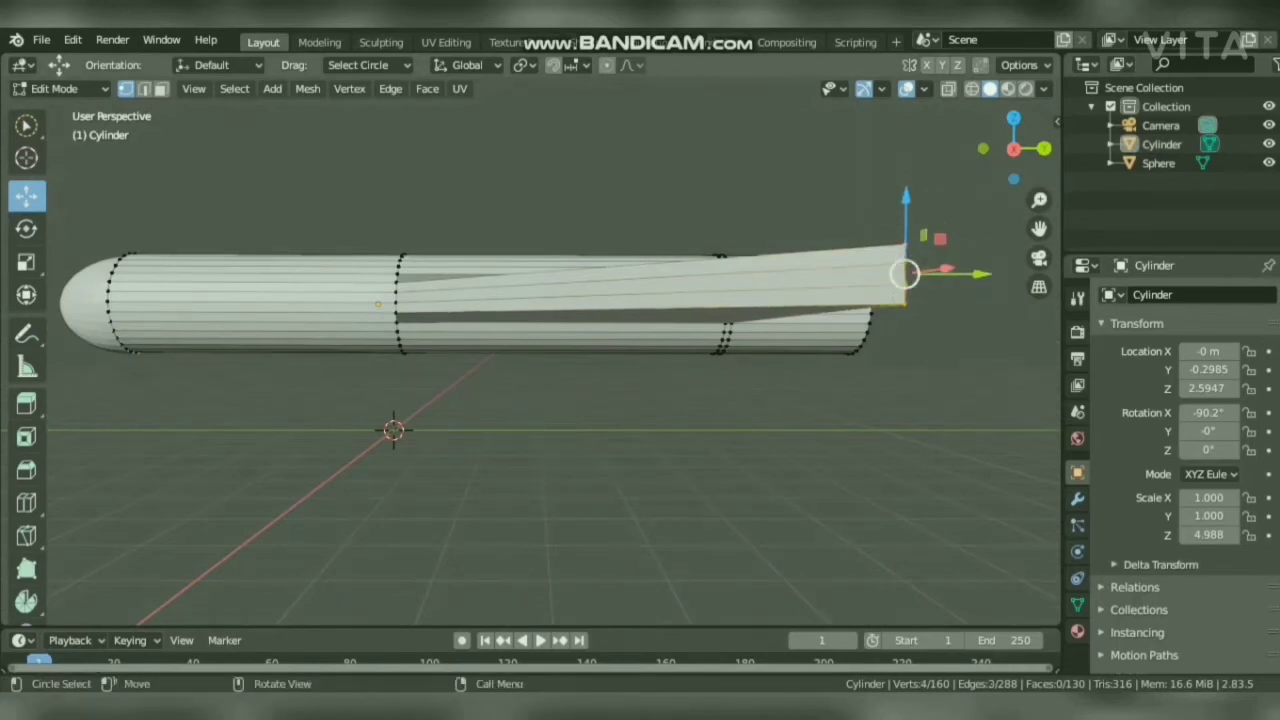
drag(906, 204, 907, 281)
click(26, 262)
click(885, 165)
drag(1014, 148, 680, 168)
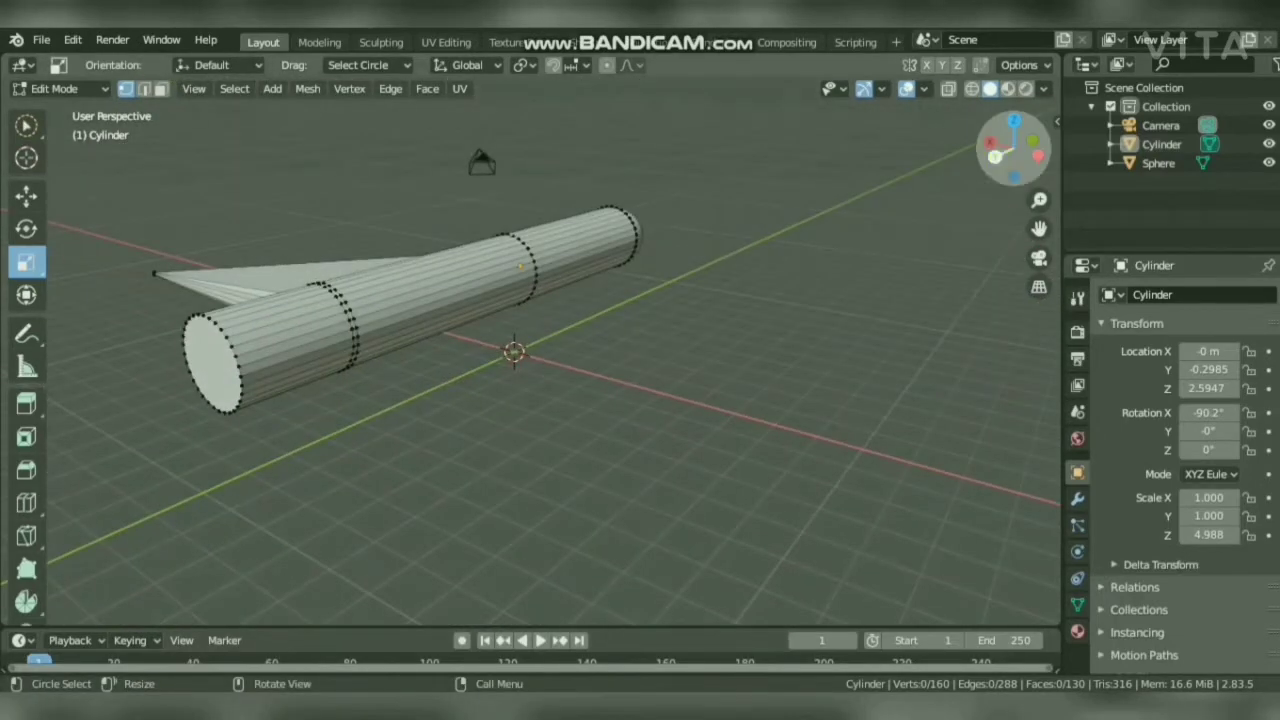
Circle-select the side vertices of the rear edge loop on the cylinder side opposite the first wing.
drag(1014, 150, 915, 122)
key(c)
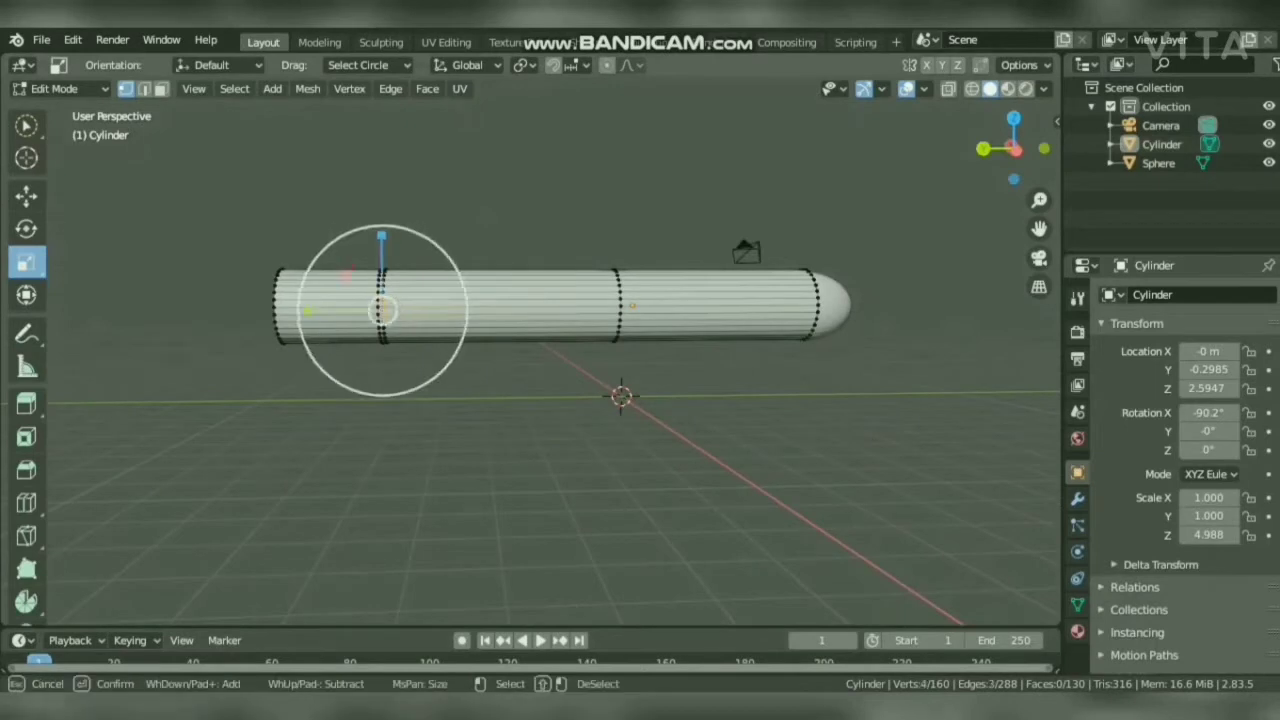
click(384, 328)
key(Escape)
mouse_move(1014, 150)
mouse_down()
mouse_move(1150, 215)
mouse_move(1160, 180)
mouse_up()
click(27, 196)
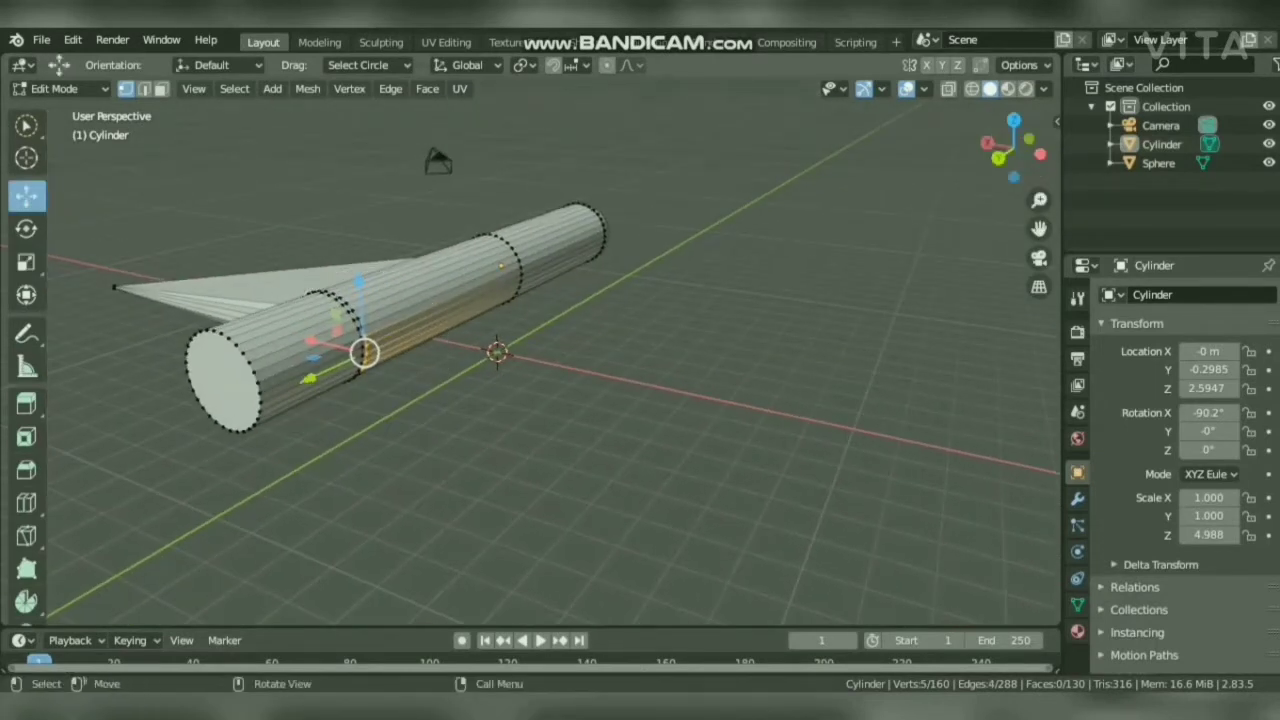
mouse_move(311, 341)
mouse_down()
mouse_move(627, 416)
mouse_move(310, 341)
mouse_up()
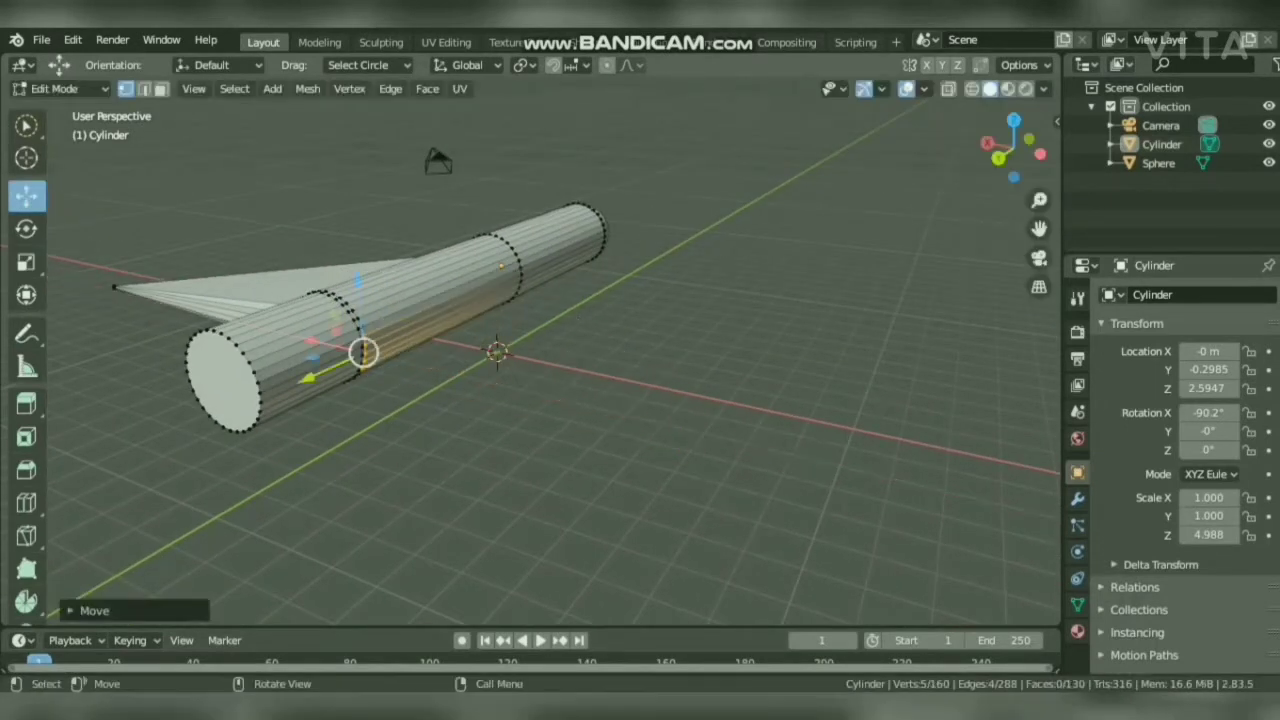
Refine the circle selection of side vertices and pull them outward along X to form the second wing.
click(369, 65)
key(c)
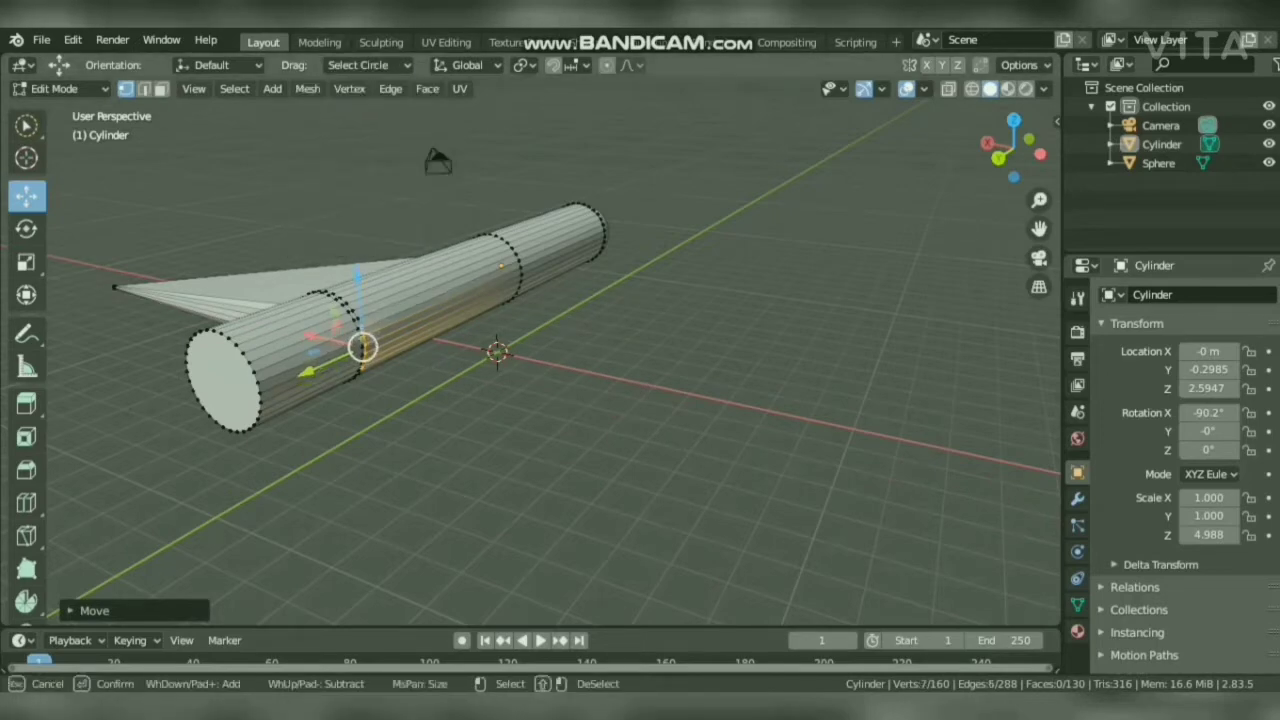
key(Escape)
click(369, 65)
key(c)
shift+click(374, 330)
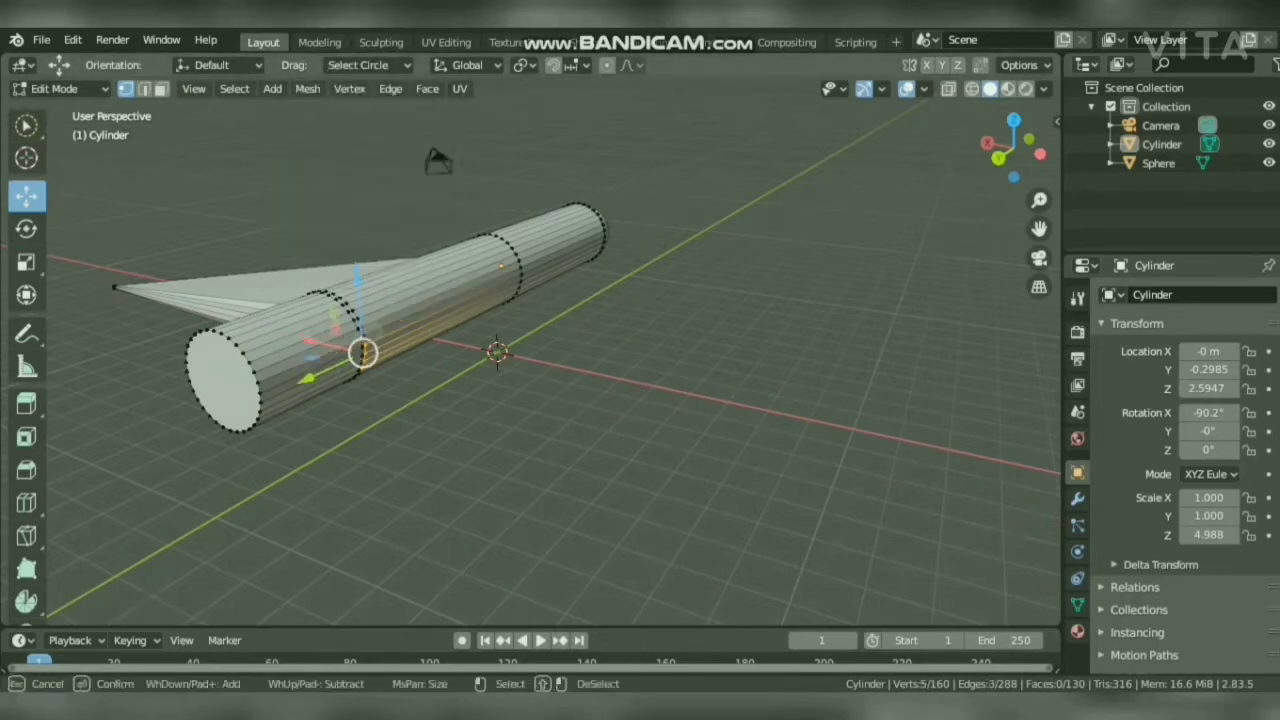
key(Escape)
drag(311, 348, 584, 416)
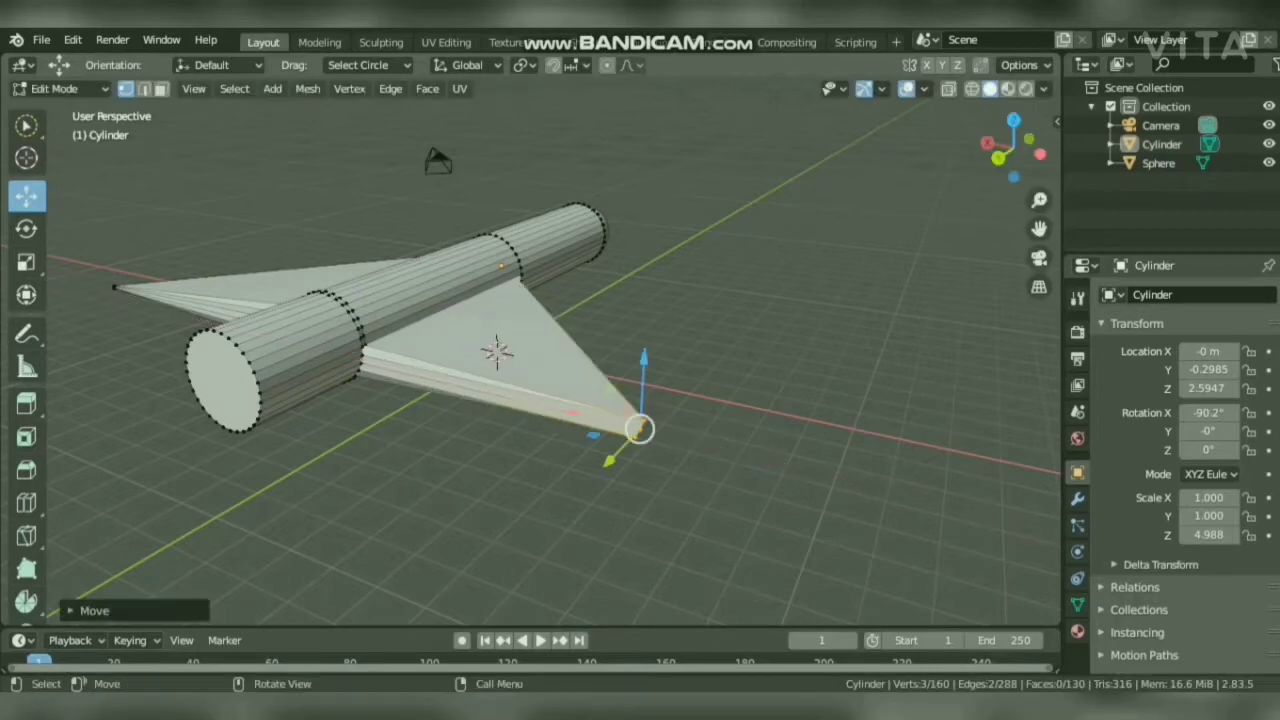
Extend the second wing's tip further out along X and flatten it along Z to a thin point.
drag(1013, 148, 1135, 255)
drag(675, 489, 717, 484)
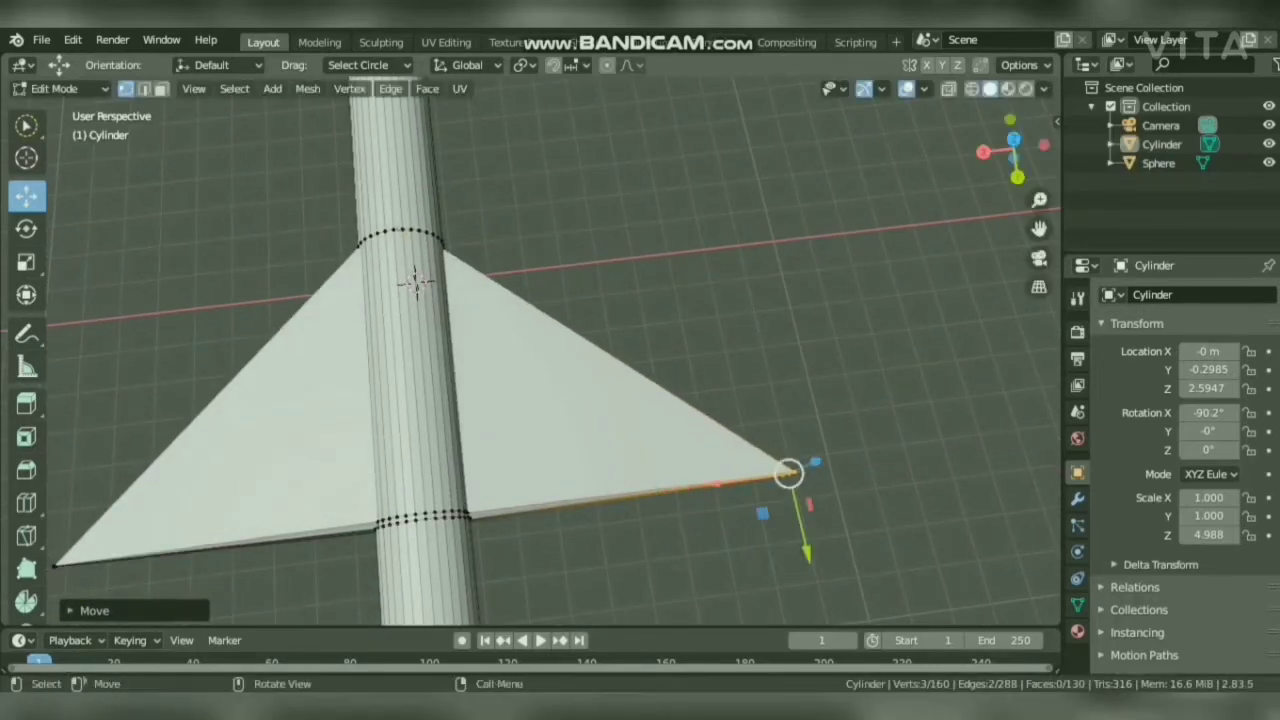
drag(1013, 140, 905, 35)
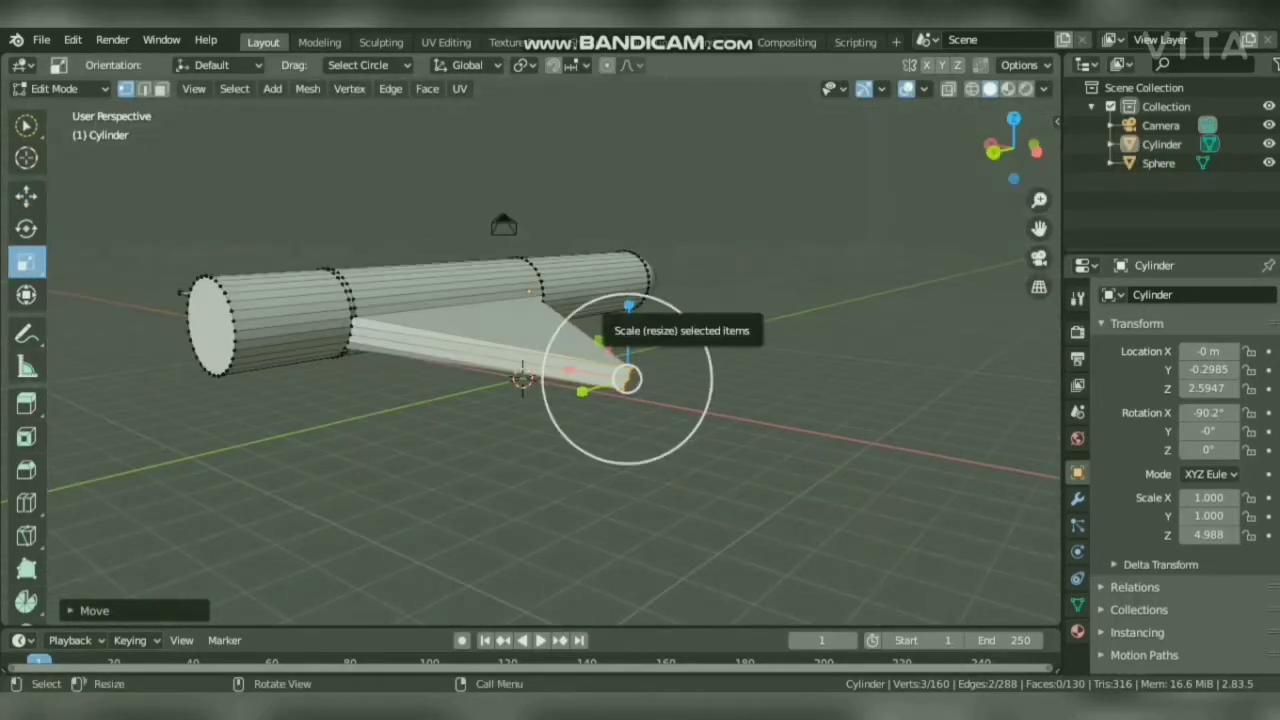
drag(608, 312, 616, 366)
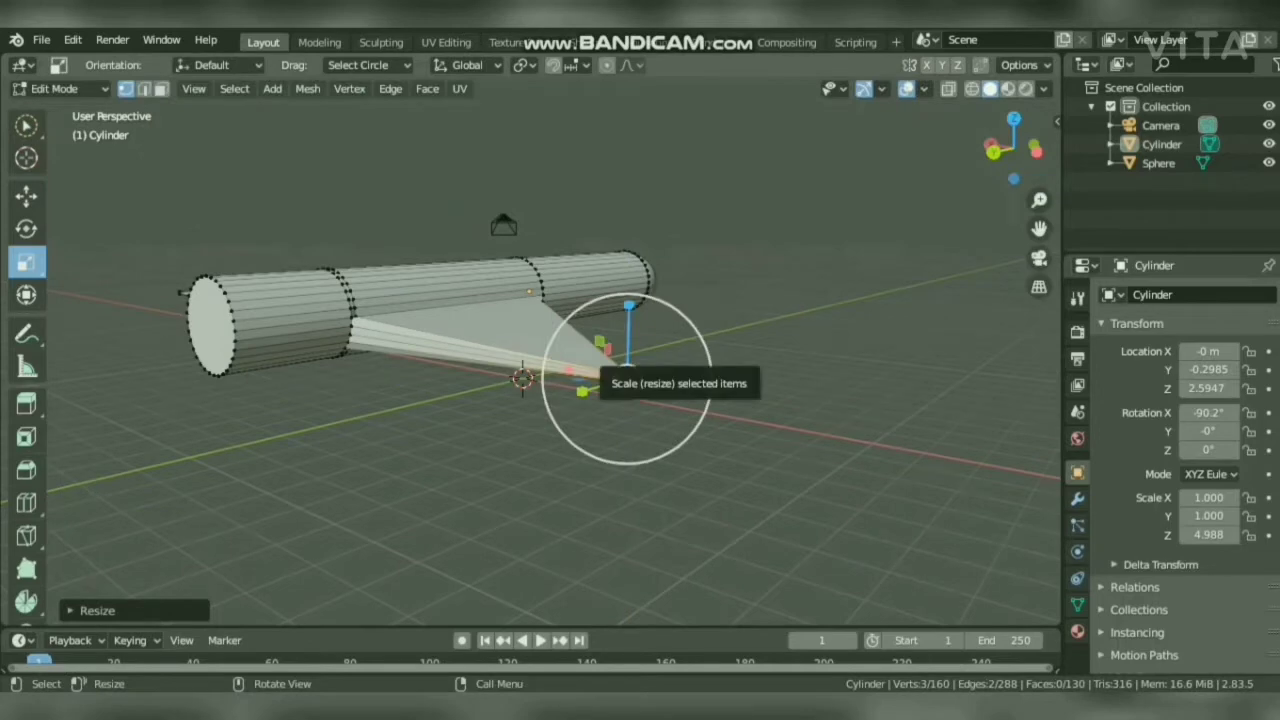
click(26, 197)
click(26, 126)
click(26, 262)
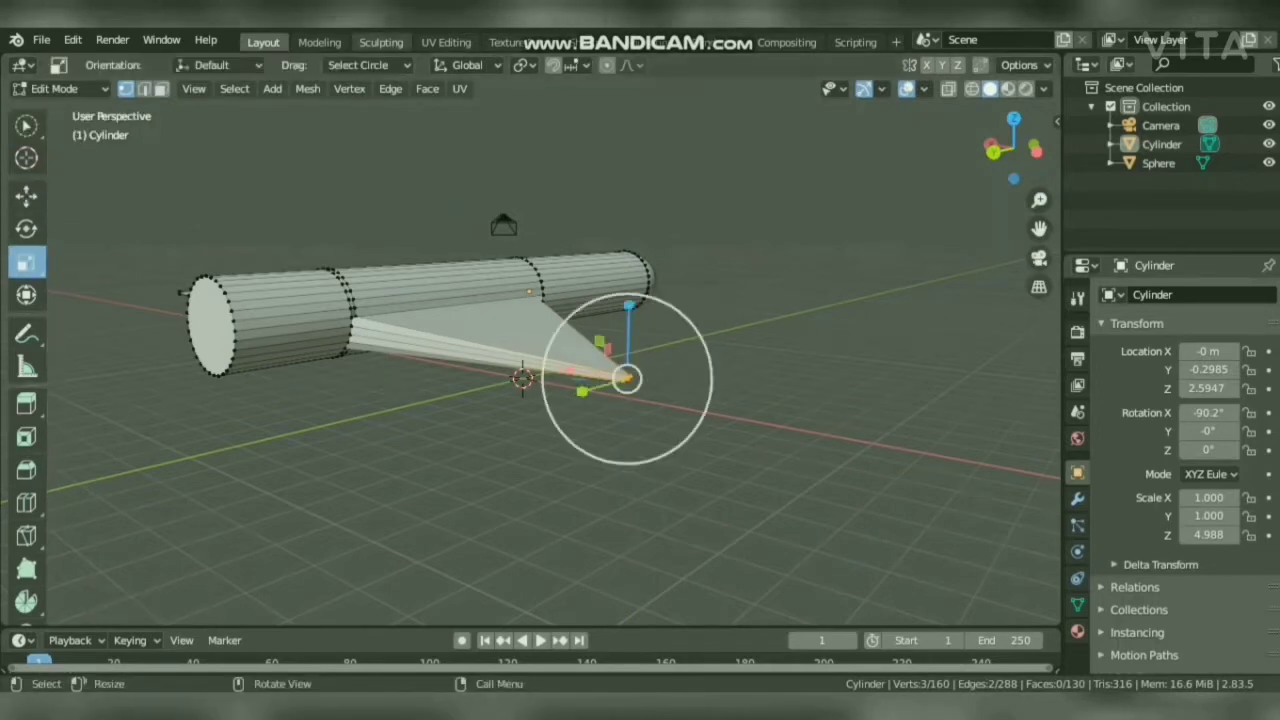
Select the leftover vertices at the wing root on the rear edge loop and move them out along X to the wing tip.
click(370, 65)
click(301, 215)
click(560, 180)
drag(1013, 148, 970, 128)
key(c)
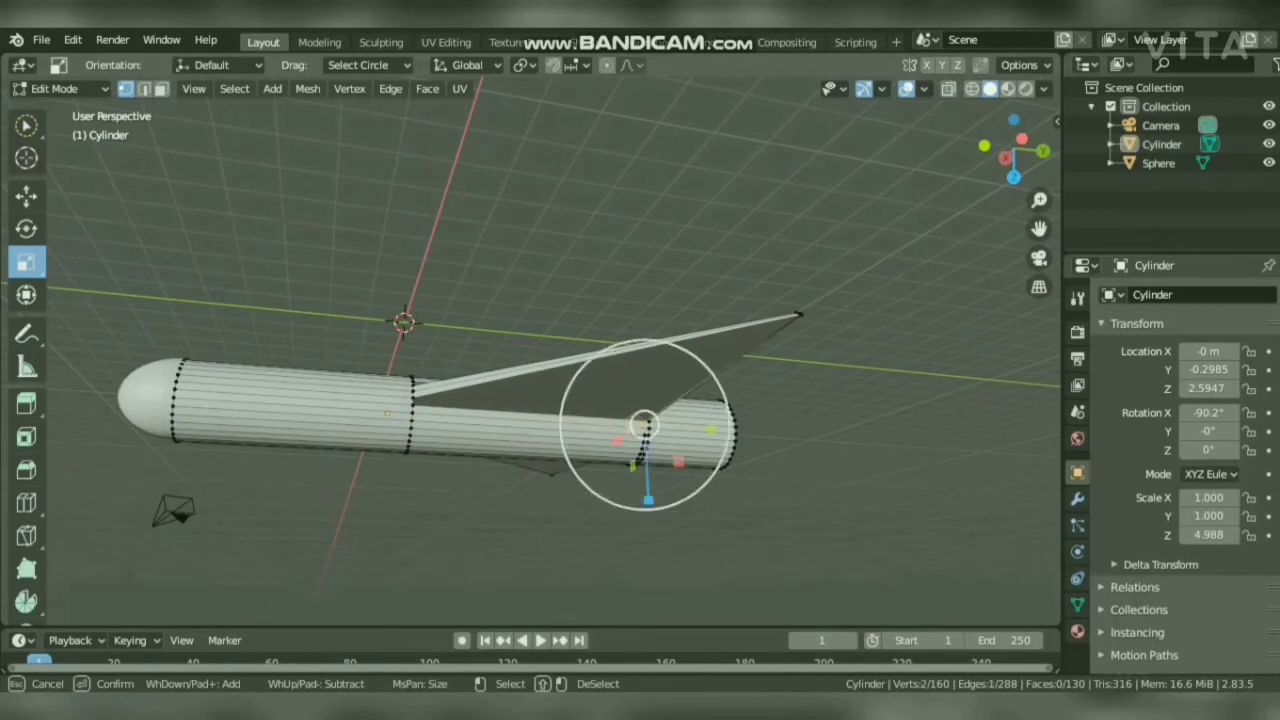
middle_drag(645, 425, 678, 375)
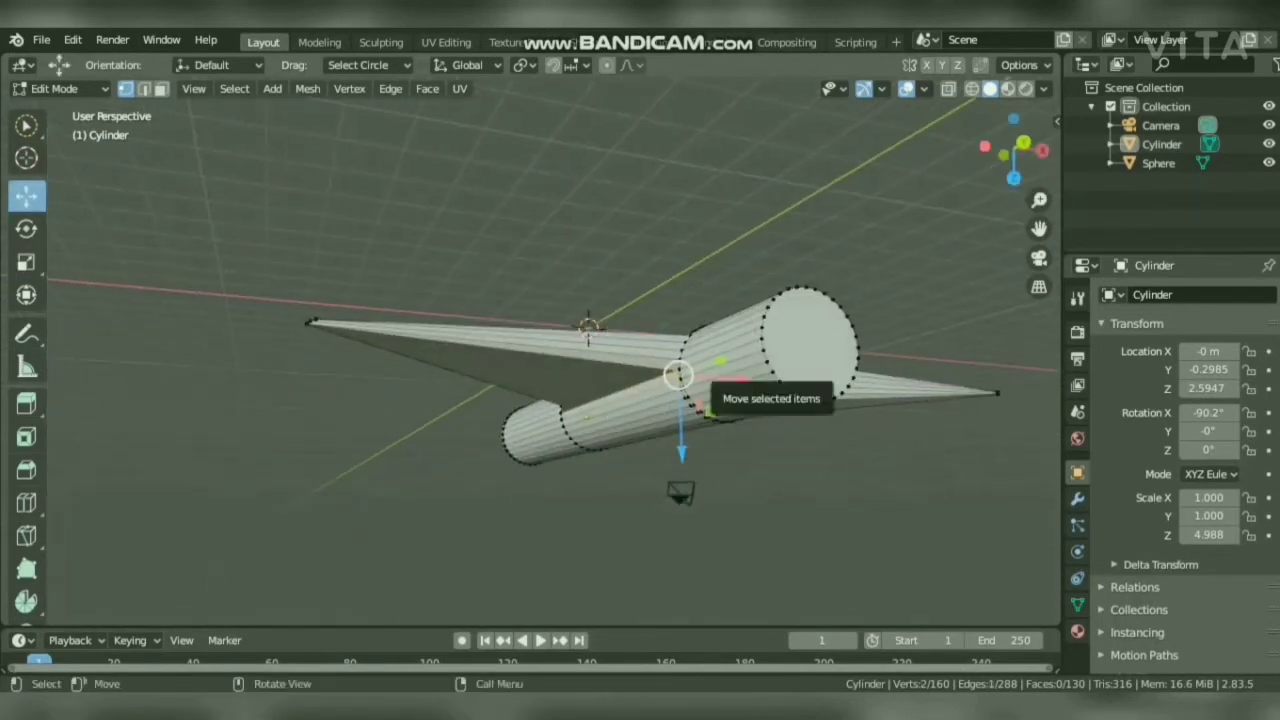
drag(724, 379, 770, 383)
drag(349, 354, 528, 363)
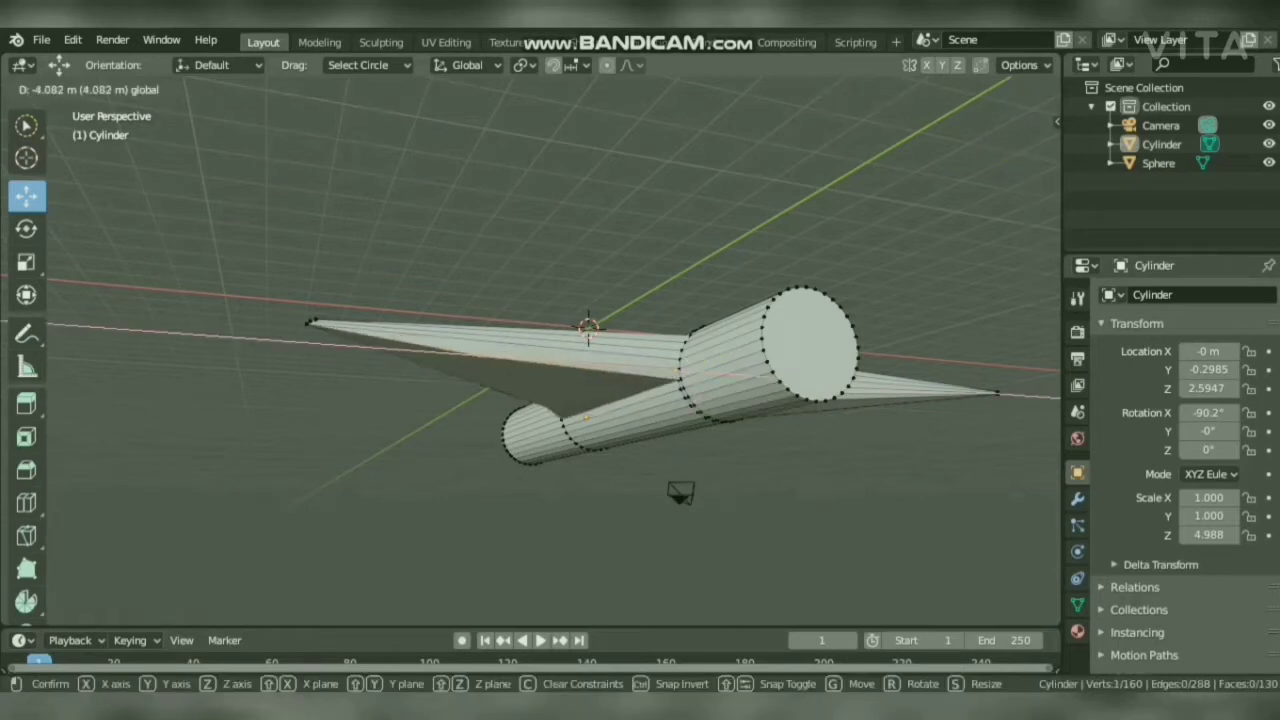
drag(338, 347, 345, 348)
drag(300, 416, 302, 398)
drag(1014, 149, 1095, 270)
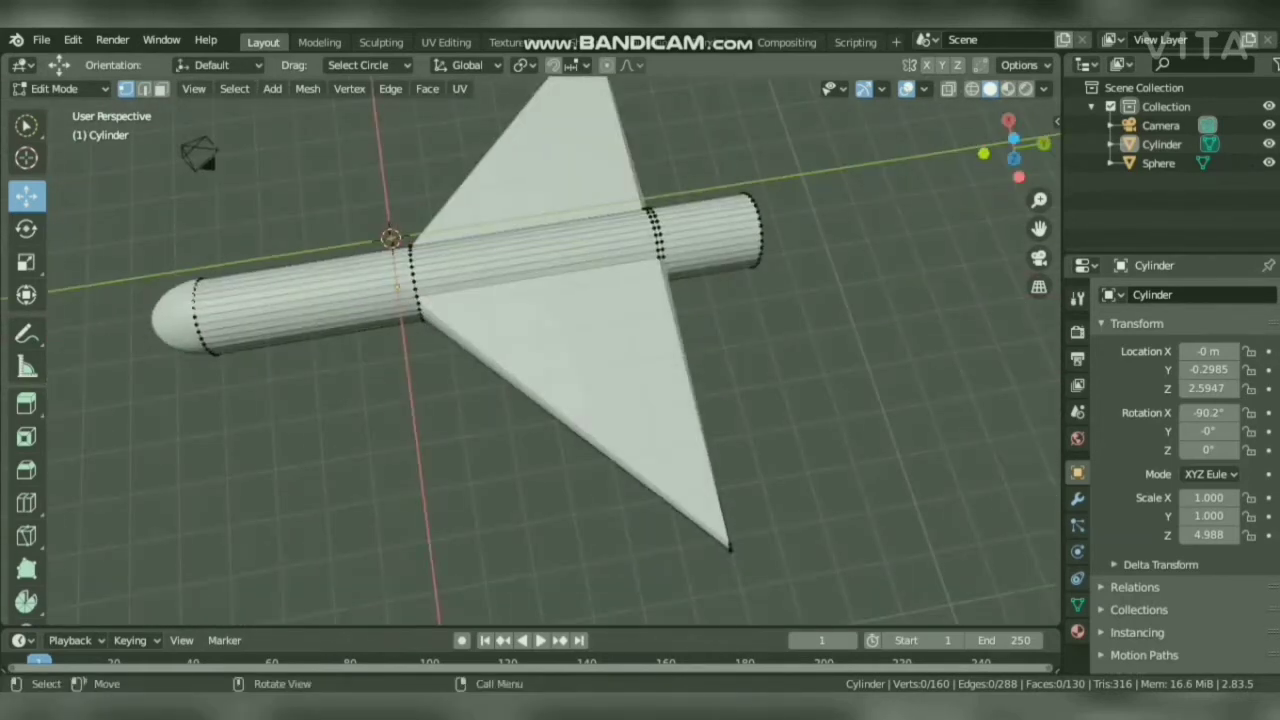
Add three loop cuts: just ahead of the wings' trailing edge, near the tail end, and across the forward half of the wings.
click(27, 503)
drag(617, 252, 634, 249)
drag(723, 248, 802, 261)
drag(514, 262, 551, 260)
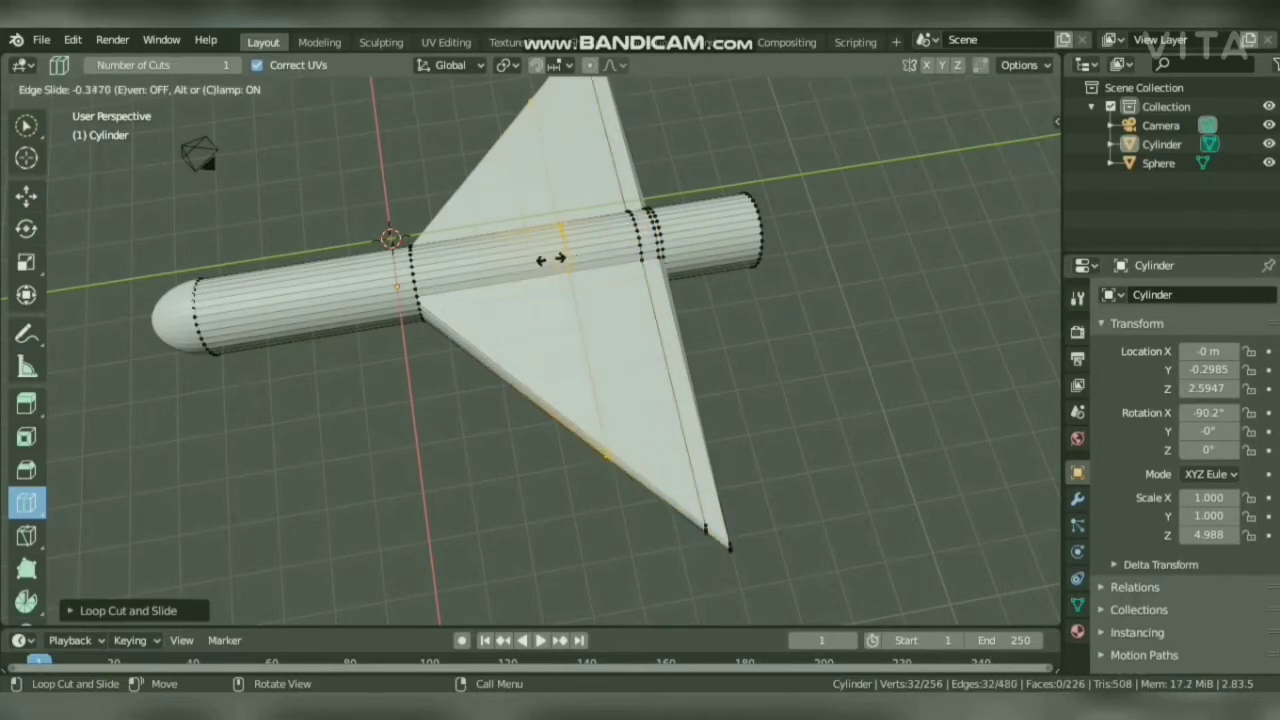
click(520, 265)
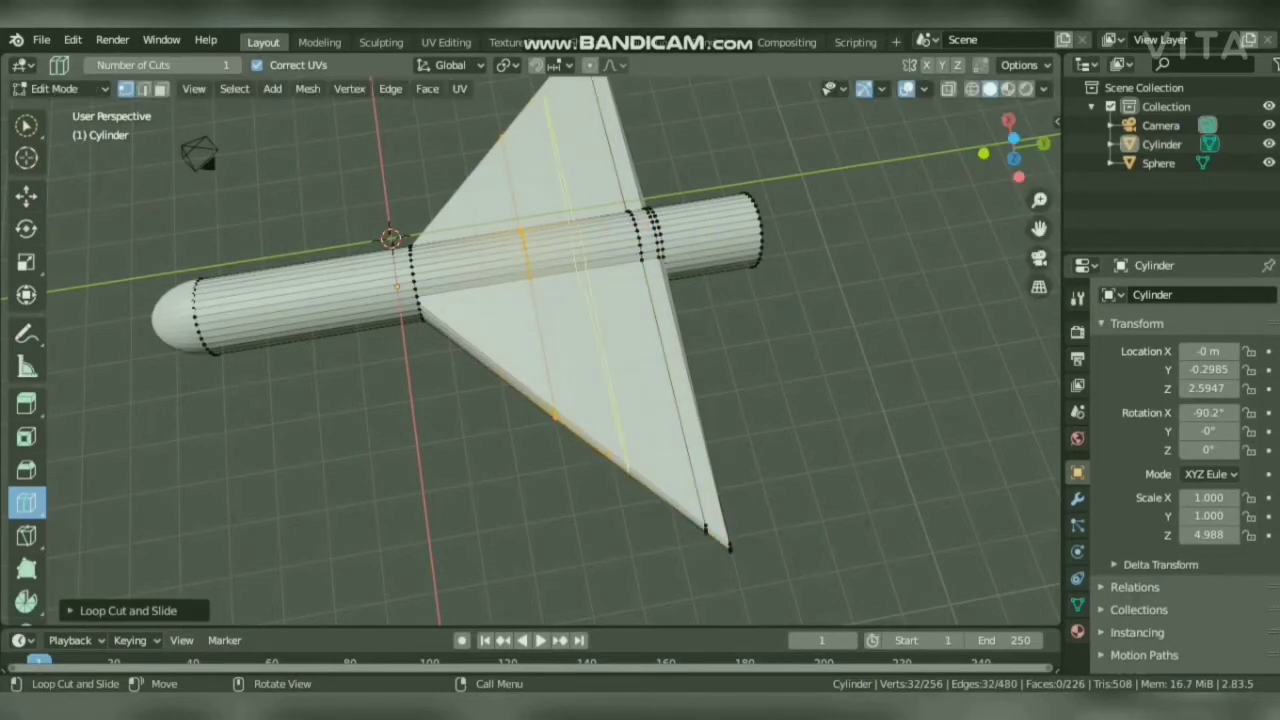
Select the three top vertices of the fuselage loop just ahead of the wings' trailing edge.
click(26, 196)
click(728, 345)
right_click(728, 346)
drag(630, 212, 884, 206)
drag(1007, 138, 1085, 143)
drag(566, 169, 571, 173)
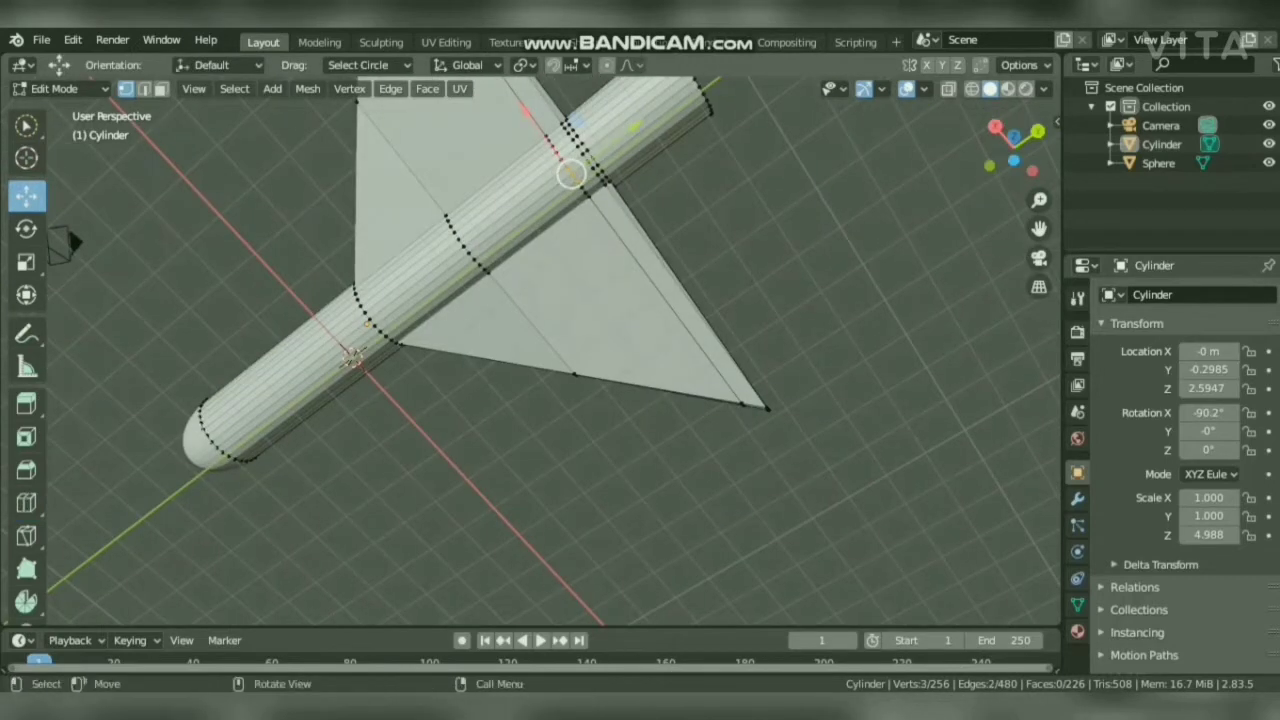
Raise the selected top vertices away from the fuselage along Z to form a swept tail fin.
drag(995, 126, 1095, 90)
drag(449, 275, 443, 237)
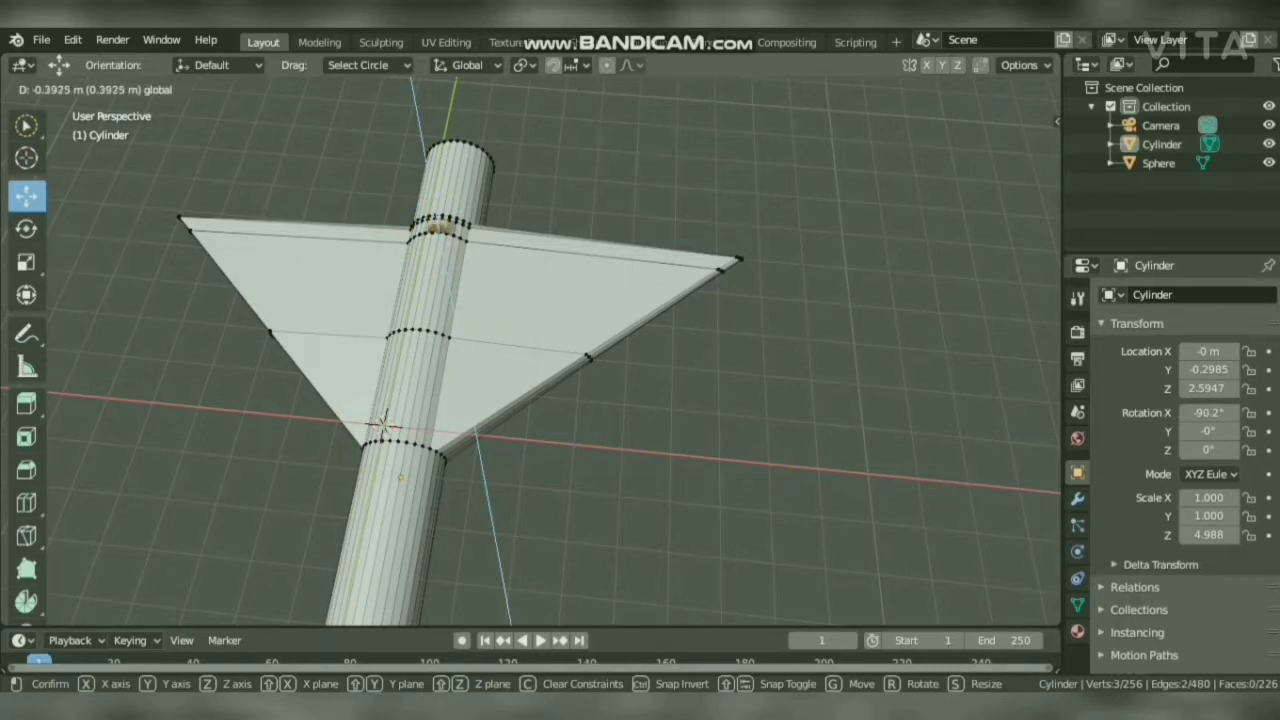
click(600, 175)
mouse_move(442, 232)
mouse_down()
mouse_move(440, 244)
mouse_move(436, 222)
mouse_up()
drag(1012, 150, 865, 55)
drag(720, 281, 757, 281)
click(800, 240)
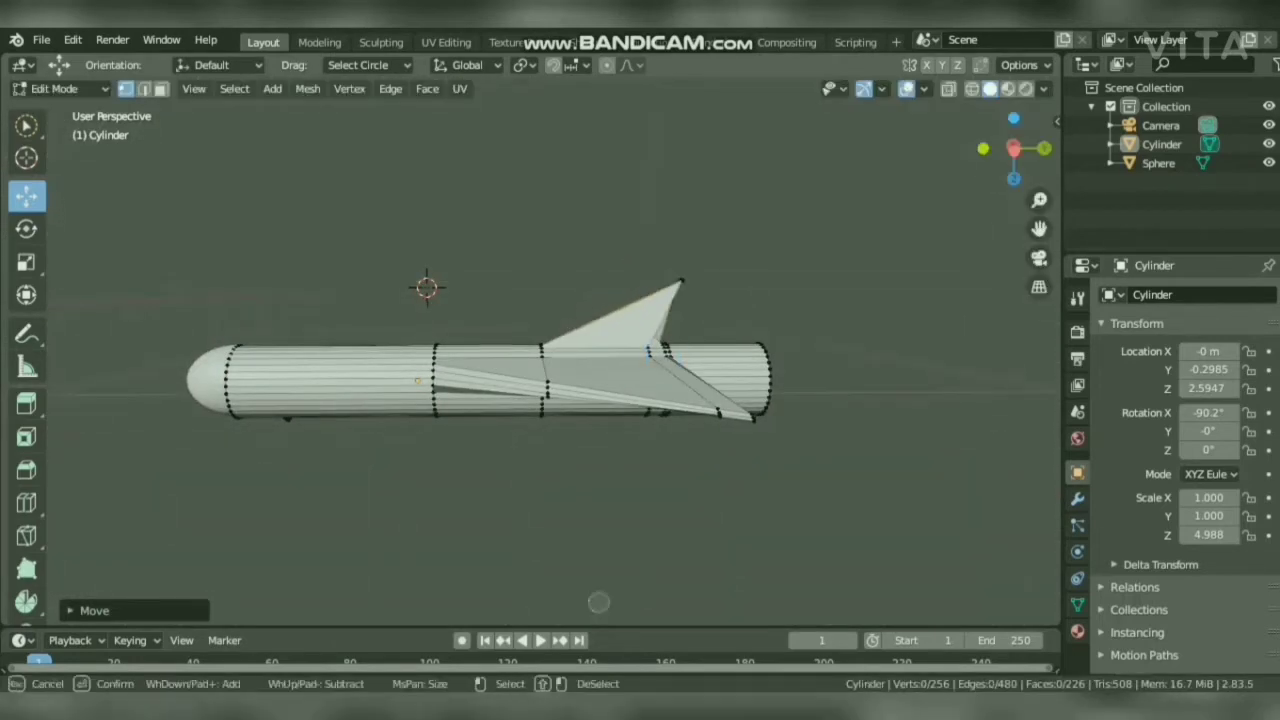
Add a torus to the mesh and rotate it so it stands upright in line with the fuselage.
mouse_move(1014, 148)
mouse_down()
mouse_move(1155, 190)
mouse_move(1114, 208)
mouse_move(1020, 166)
mouse_up()
click(544, 160)
key(shift+a)
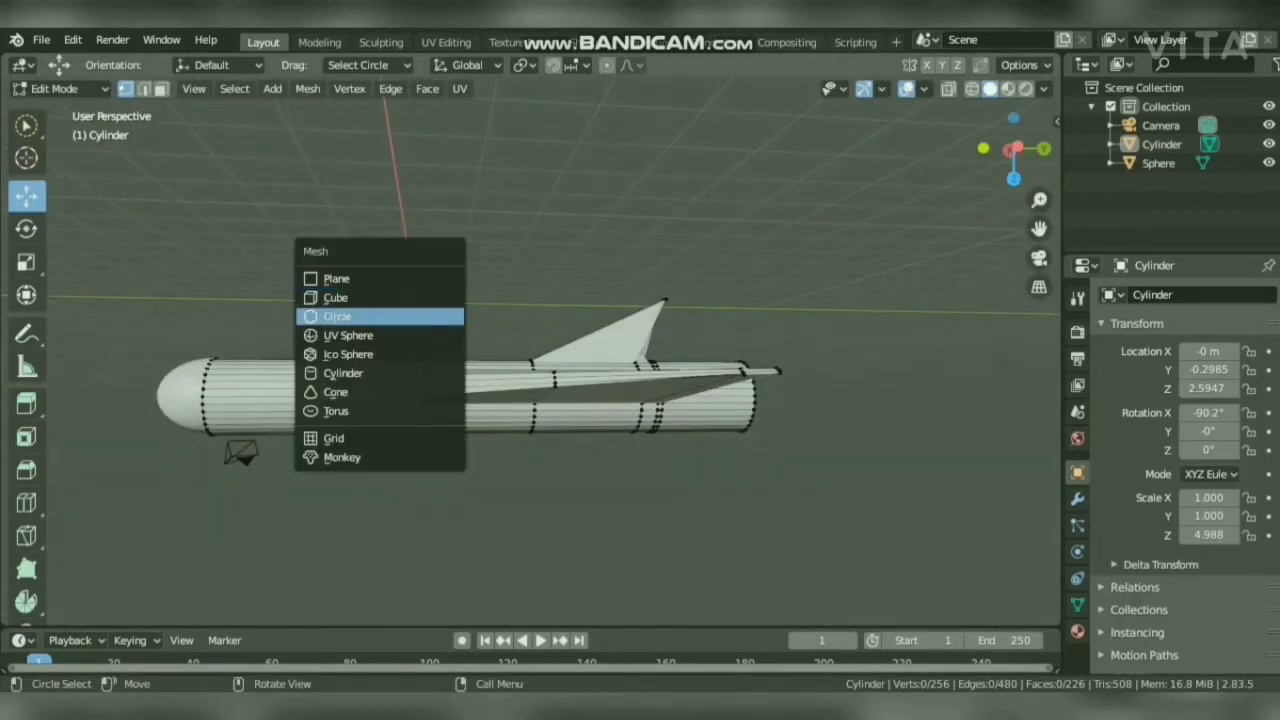
click(365, 411)
click(27, 295)
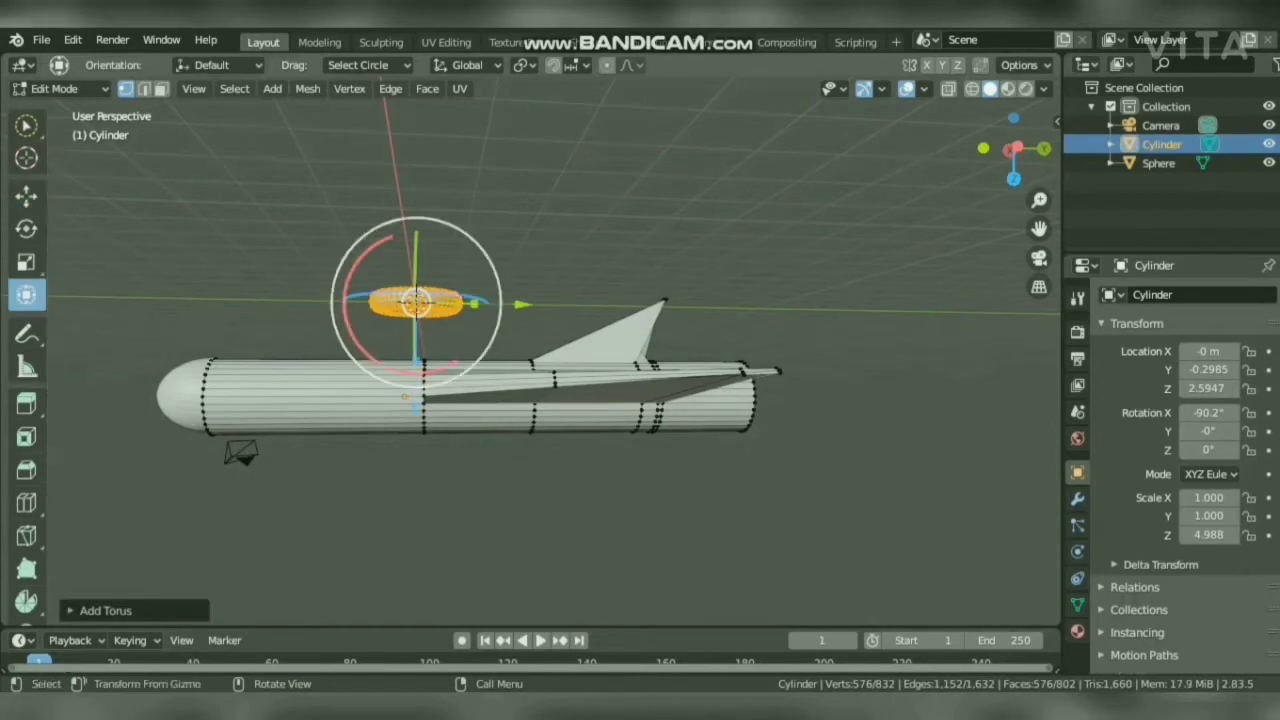
drag(417, 256, 420, 292)
Scale the upright torus down uniformly to the size of a small landing wheel.
click(26, 261)
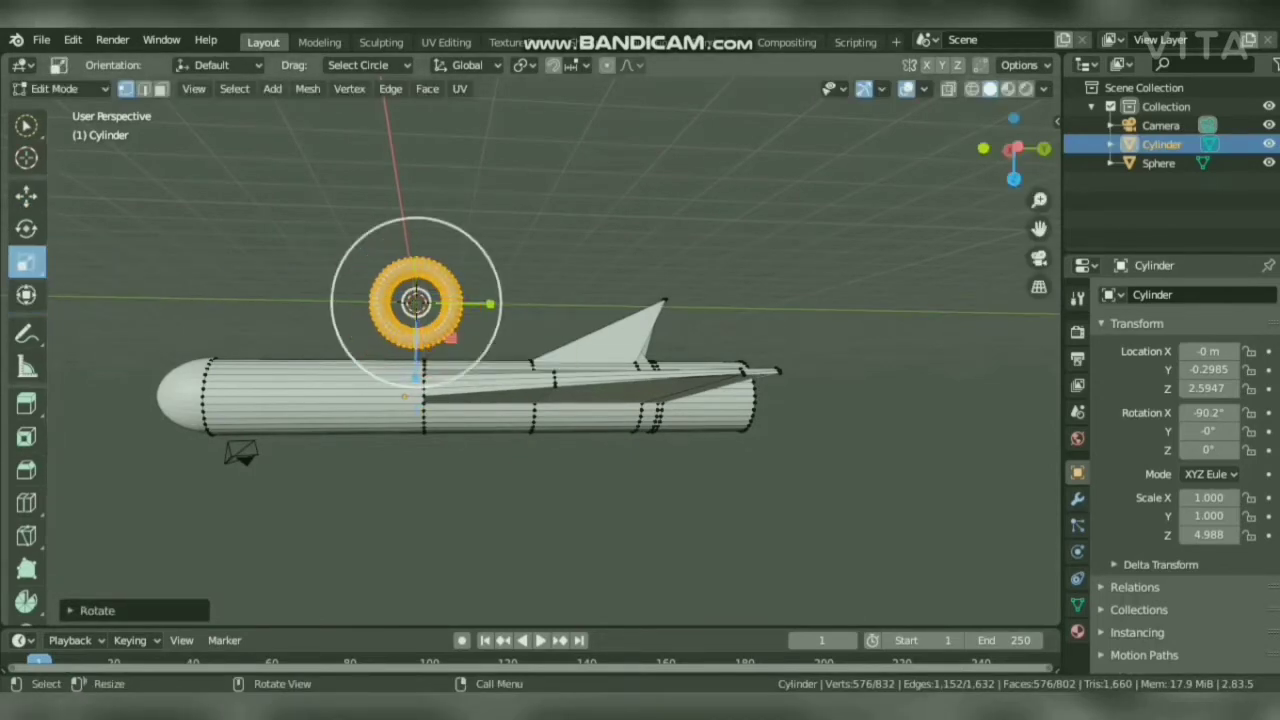
drag(450, 337, 414, 316)
click(500, 225)
Circle-select all vertices of the torus wheel, working around it from several angles.
mouse_move(1013, 150)
mouse_down()
mouse_move(760, 290)
mouse_move(705, 245)
mouse_up()
drag(800, 264, 697, 289)
click(369, 65)
click(319, 215)
mouse_move(1013, 150)
mouse_down()
mouse_move(1150, 188)
mouse_move(1200, 85)
mouse_up()
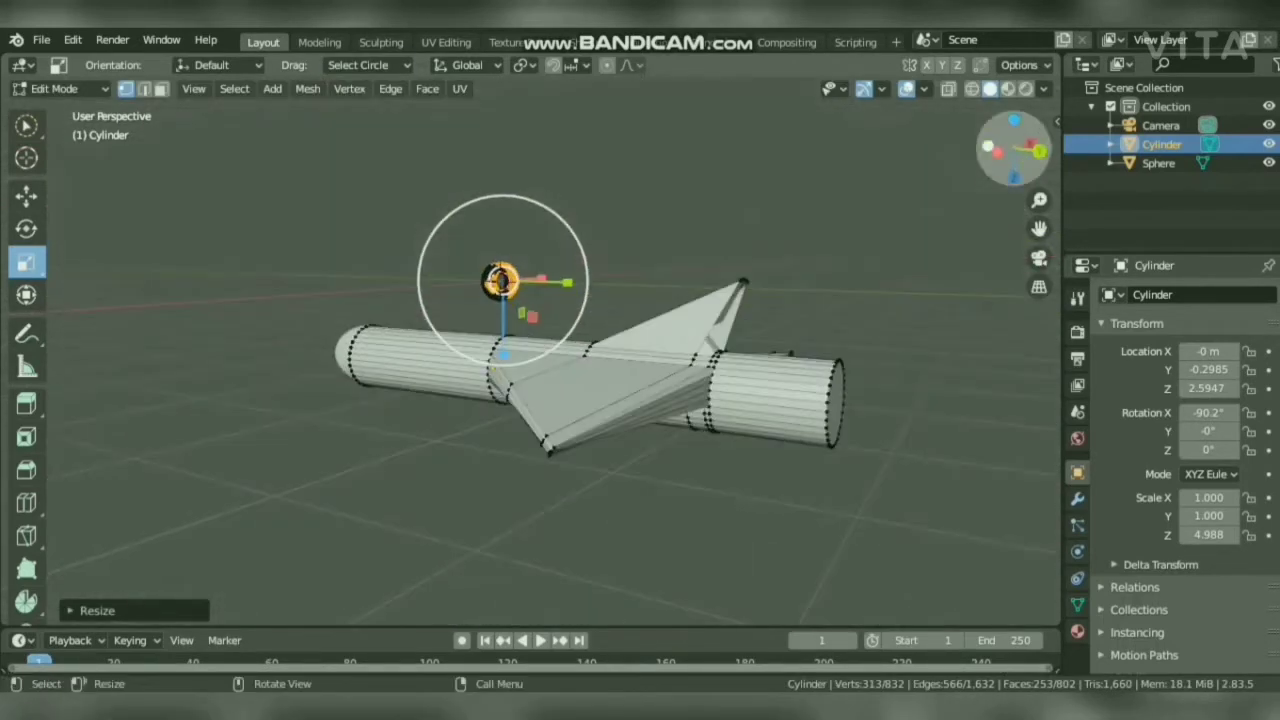
drag(505, 277, 499, 283)
mouse_move(1013, 150)
mouse_down()
mouse_move(1075, 140)
mouse_move(1120, 155)
mouse_up()
drag(368, 285, 376, 286)
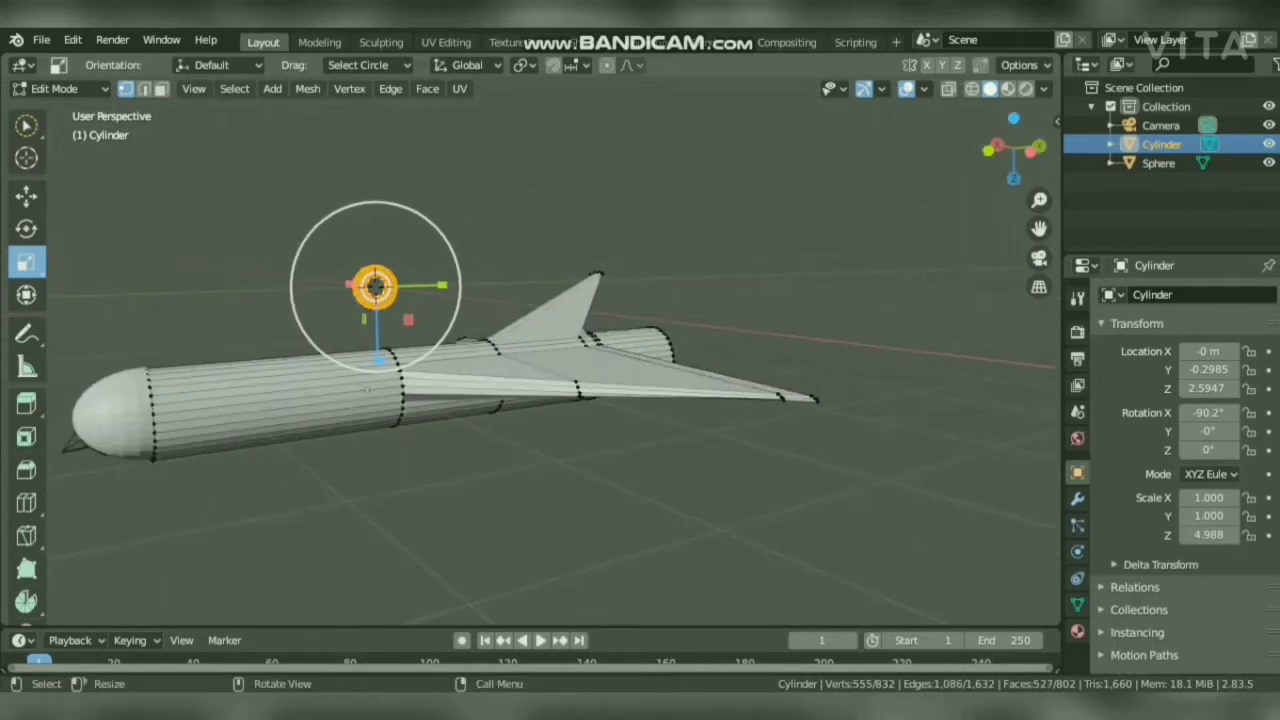
drag(1013, 150, 895, 65)
drag(449, 362, 458, 371)
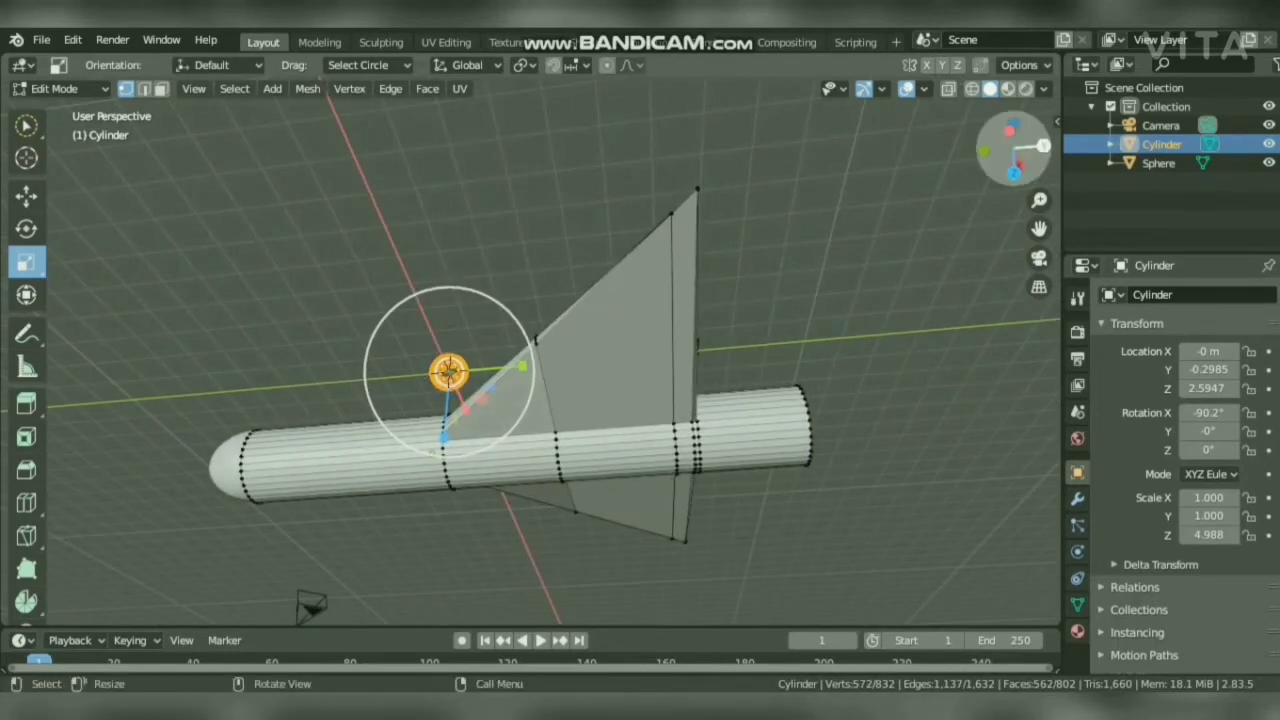
drag(1013, 150, 645, 275)
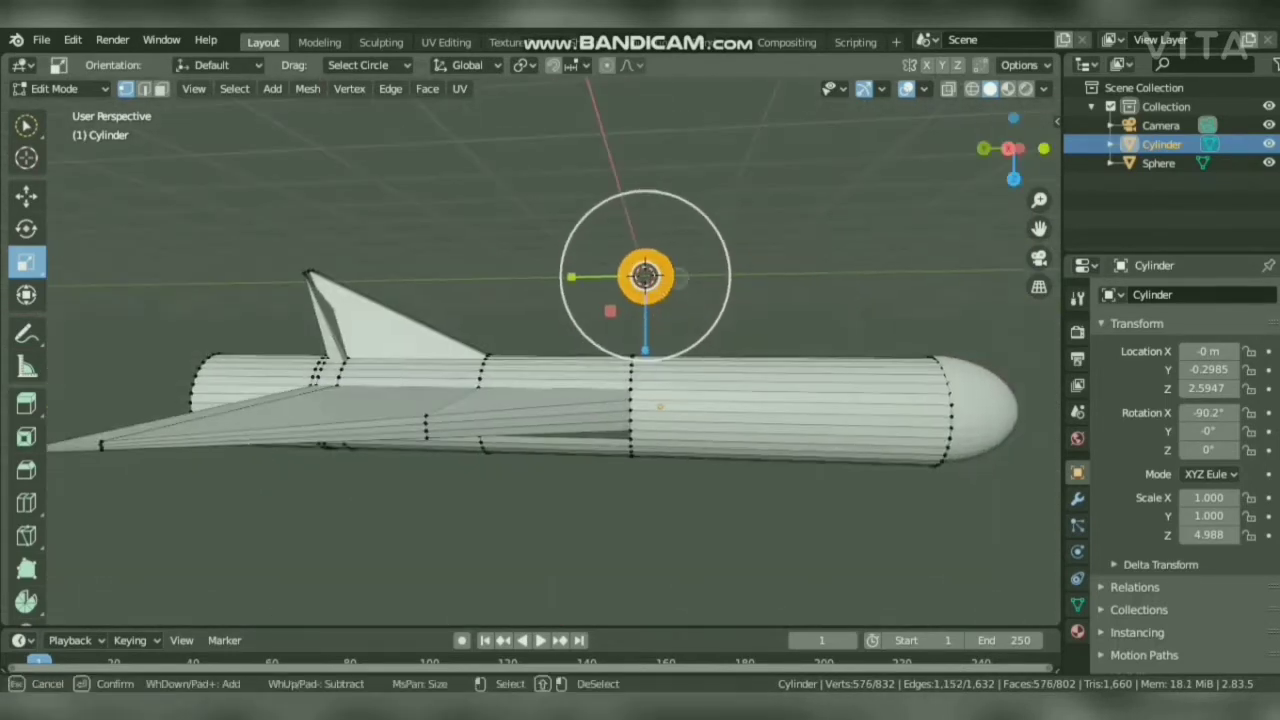
Move the torus wheel down through the fuselage until it sits below the underside.
drag(1010, 147, 1058, 150)
click(26, 196)
drag(673, 278, 697, 383)
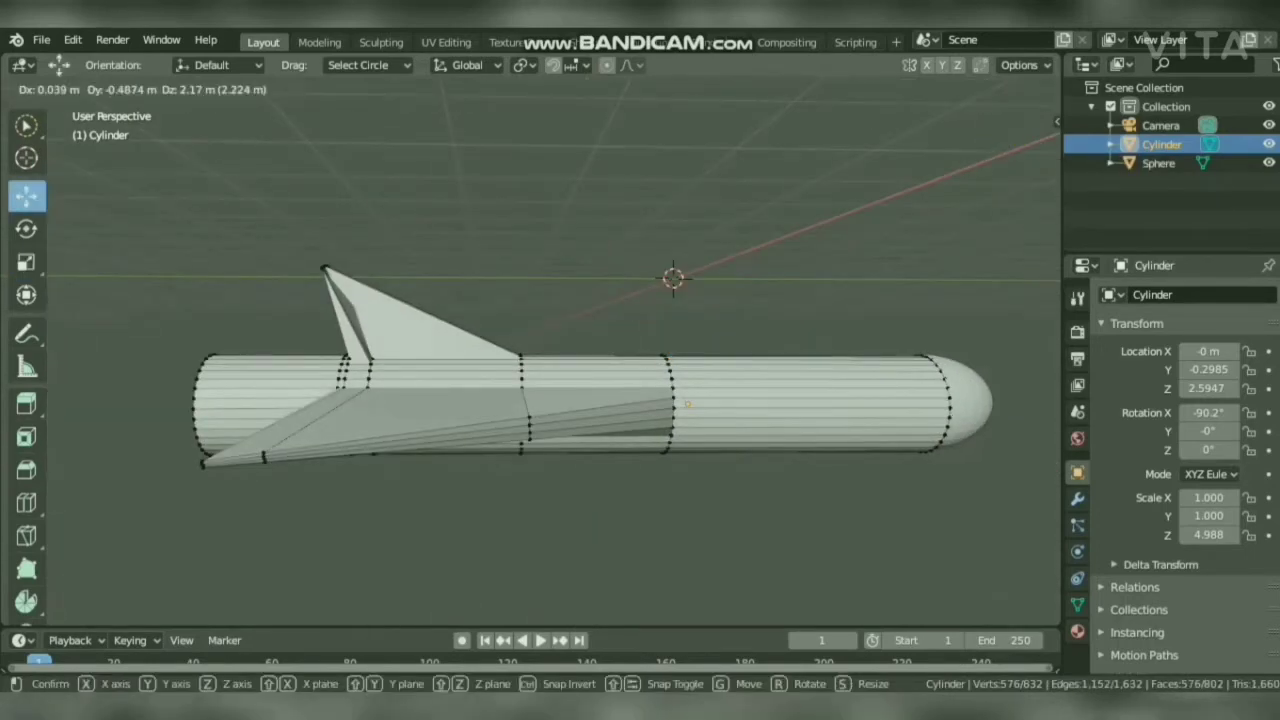
drag(707, 472, 707, 472)
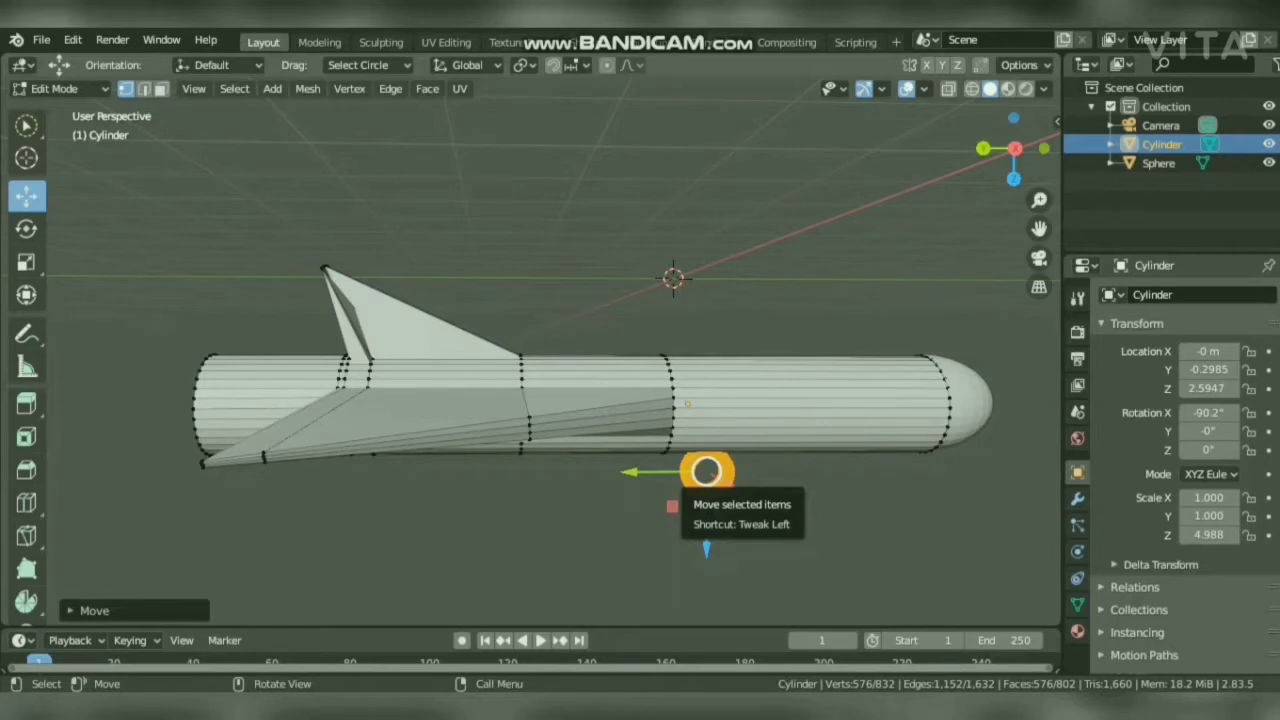
drag(706, 549, 706, 576)
Shift the wheel backward and sideways in top view so it sits under one wing beside the fuselage.
click(1015, 149)
click(1014, 118)
drag(694, 496, 716, 496)
drag(704, 462, 706, 484)
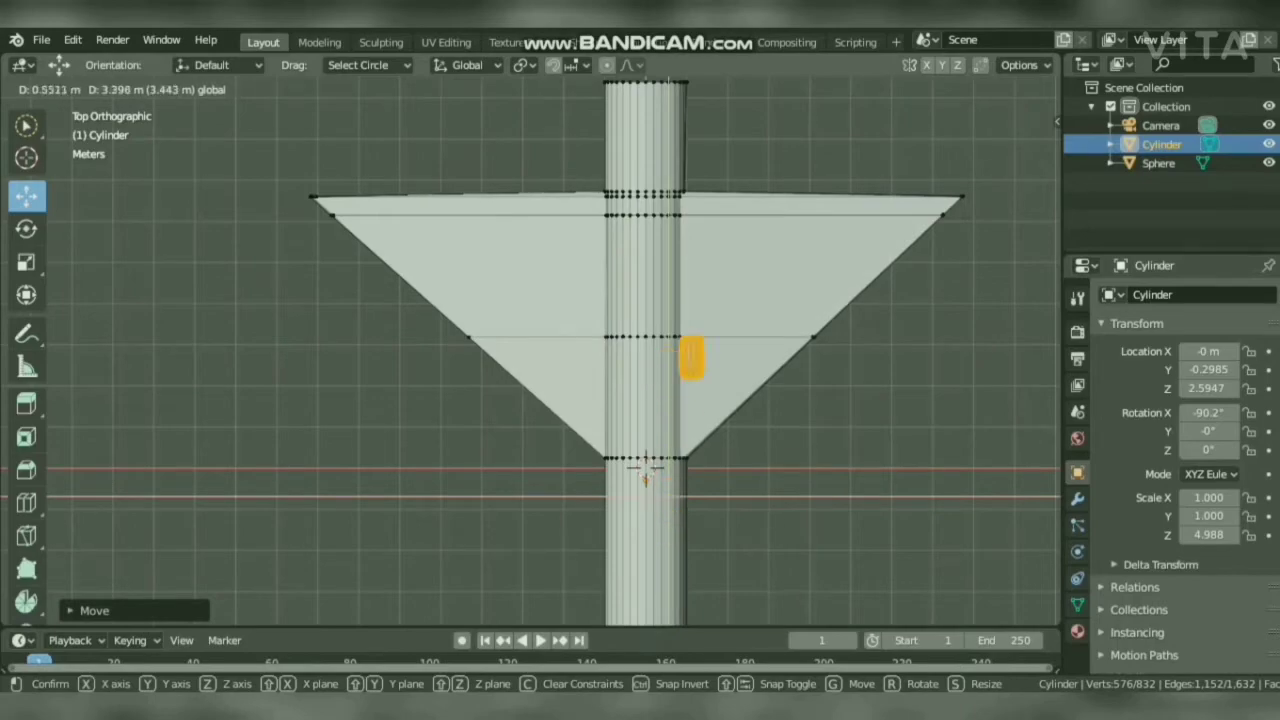
drag(738, 326, 738, 326)
drag(1014, 150, 1014, 108)
drag(539, 466, 539, 461)
drag(1014, 149, 1040, 40)
drag(448, 103, 461, 142)
drag(1014, 149, 1000, 375)
key(shift+a)
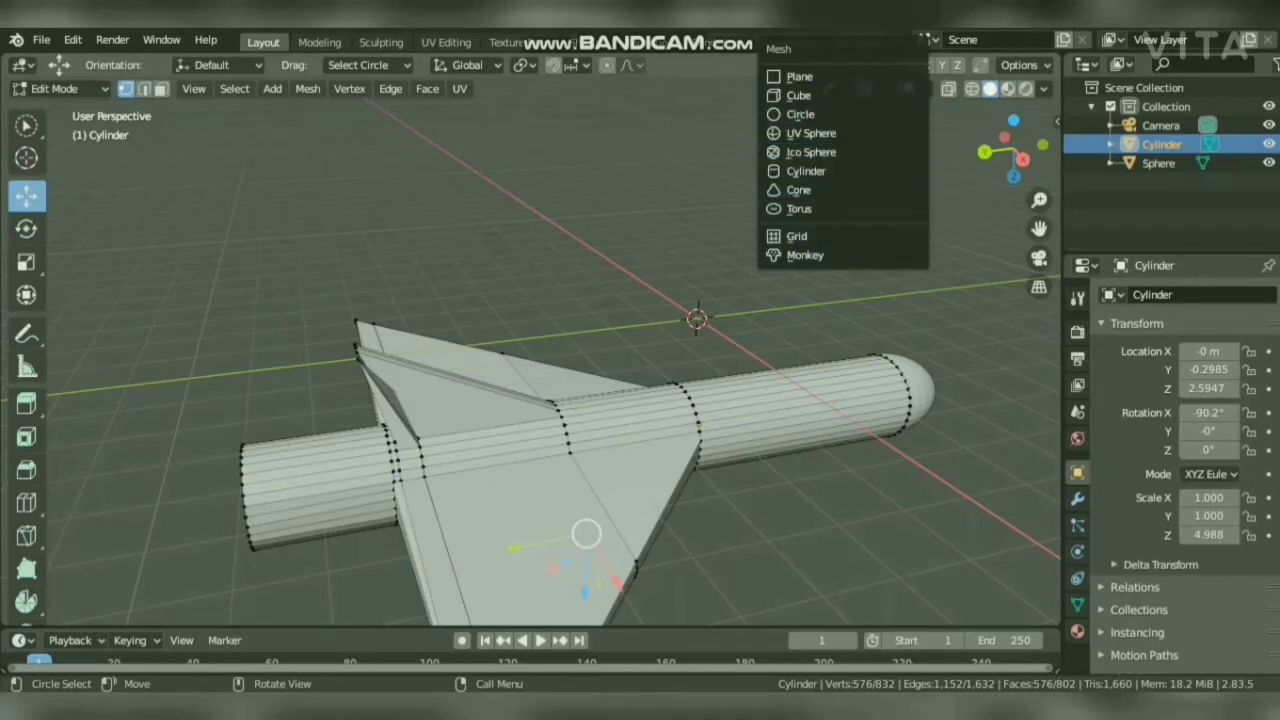
click(799, 76)
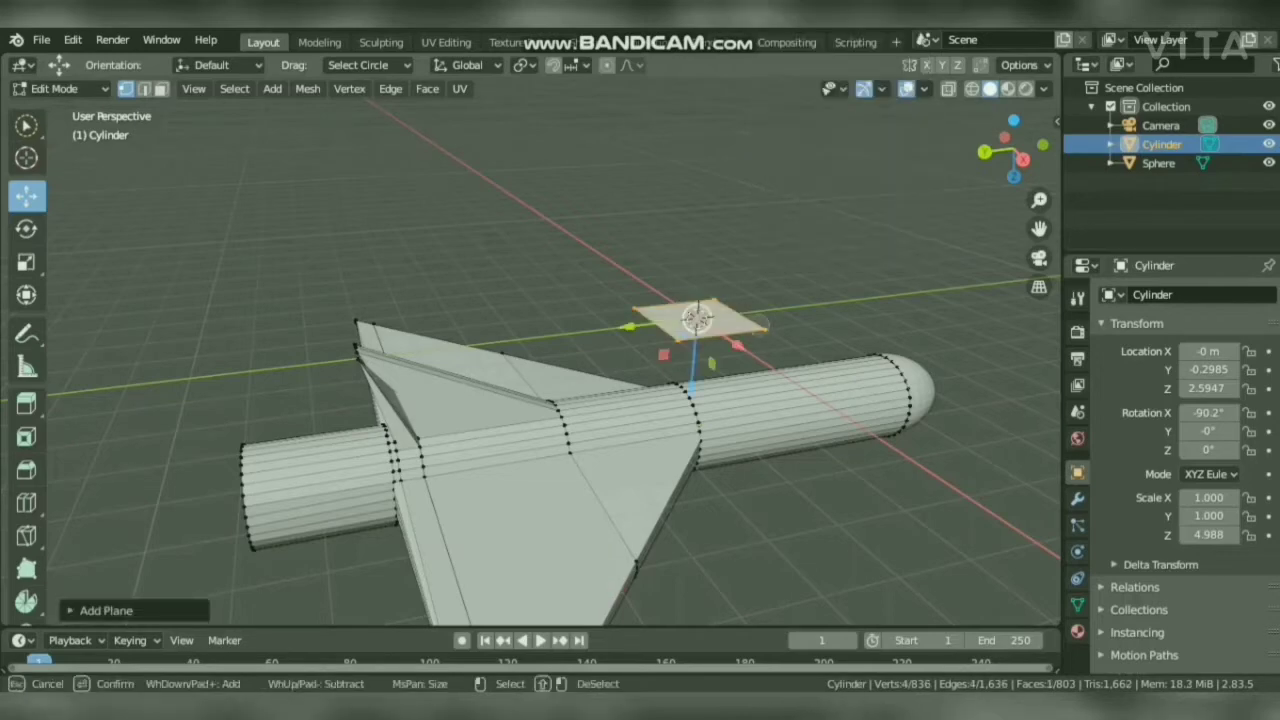
key(x)
click(700, 340)
Add a cube to the mesh and move it to free space above the fuselage.
key(shift+a)
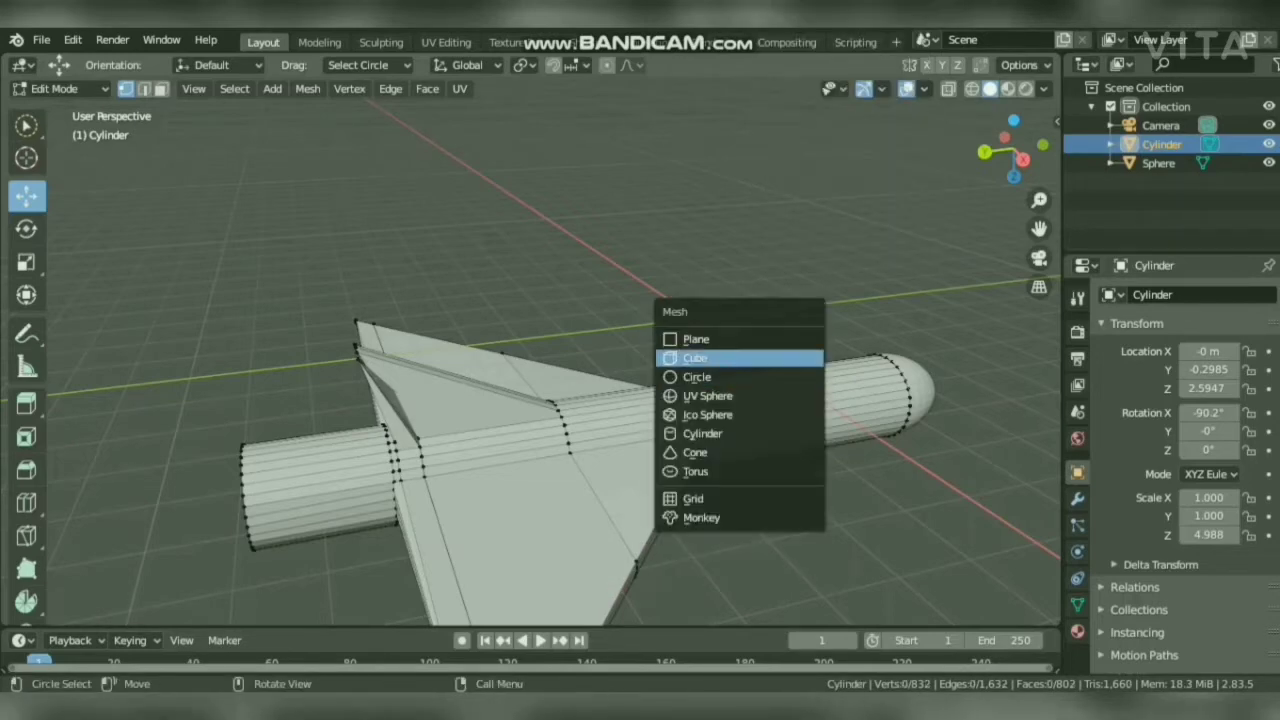
click(700, 357)
key(g)
click(657, 300)
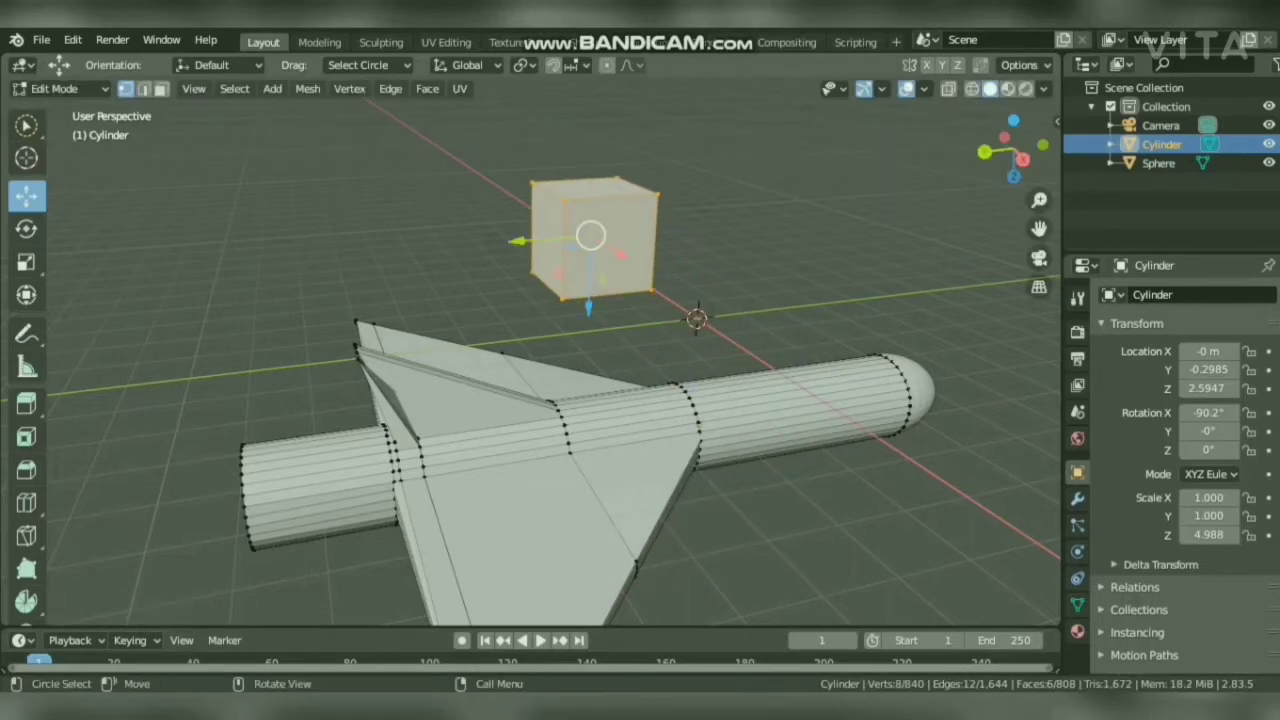
Scale the cube down along Y and X into a thin vertical post.
drag(1014, 148, 945, 140)
click(26, 262)
drag(489, 222, 548, 227)
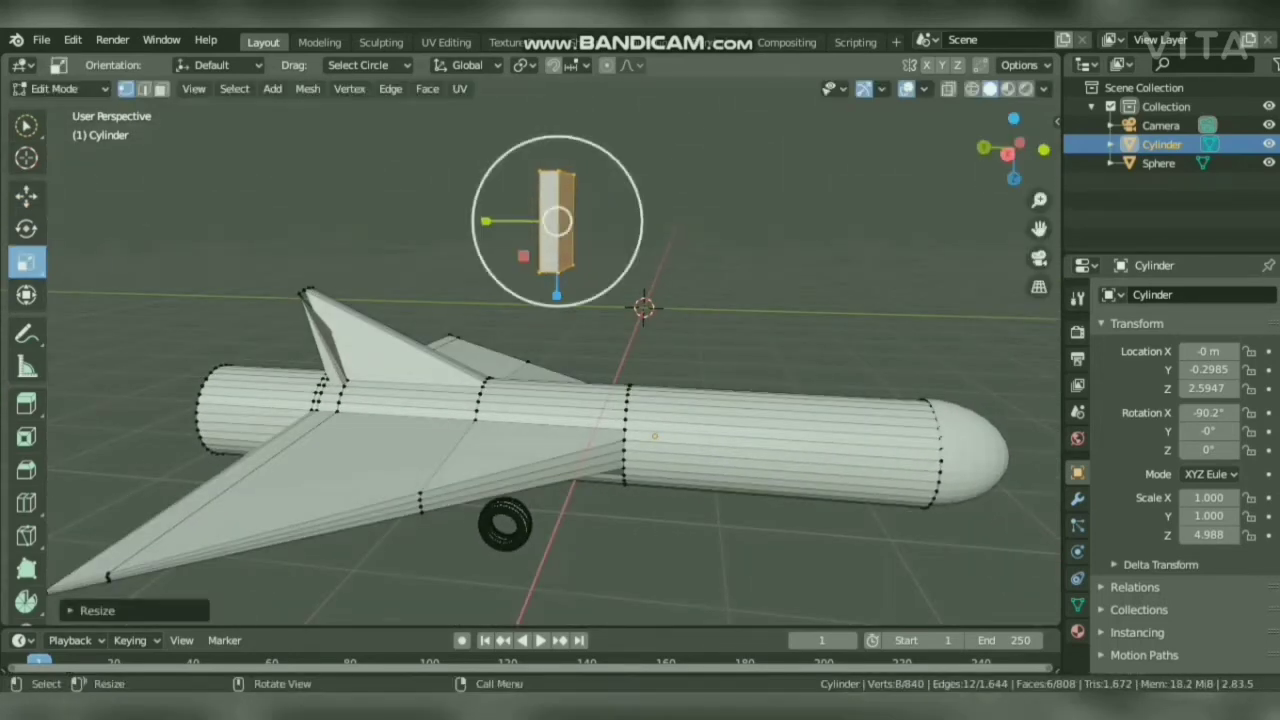
drag(1016, 148, 848, 149)
drag(394, 222, 458, 222)
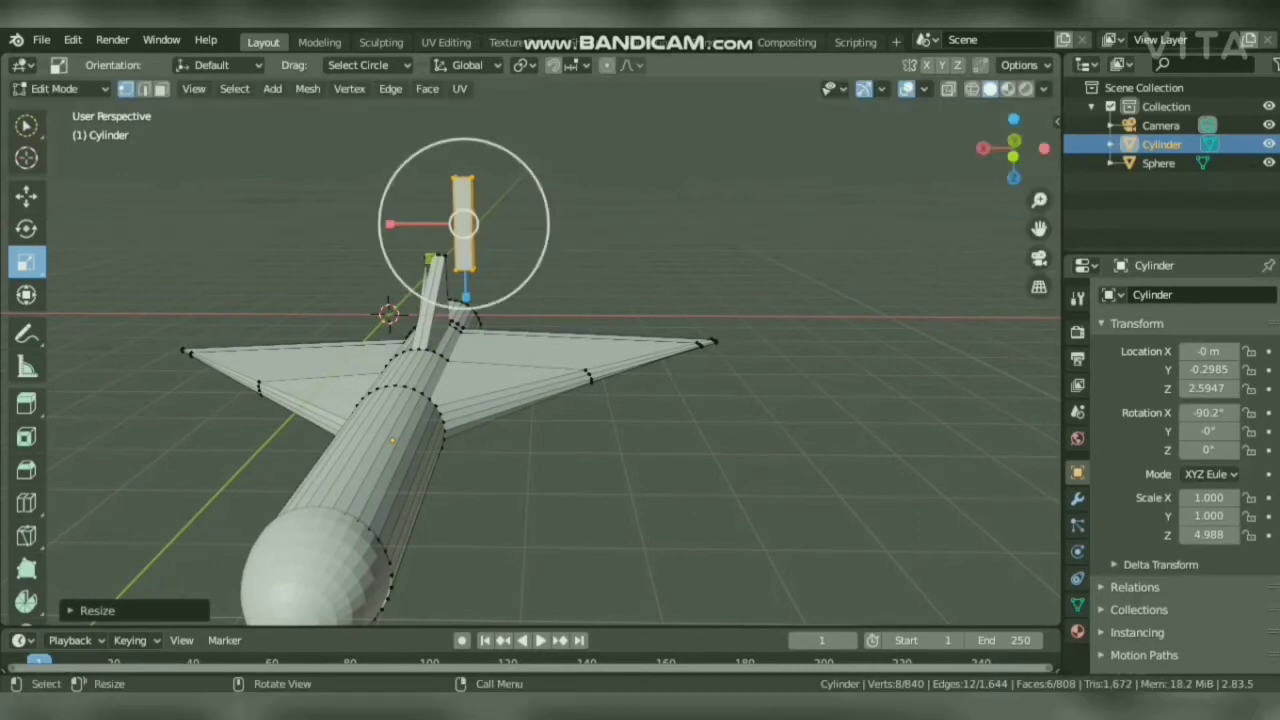
Add a horizontal loop cut around the post near its upper end.
drag(1014, 148, 1050, 205)
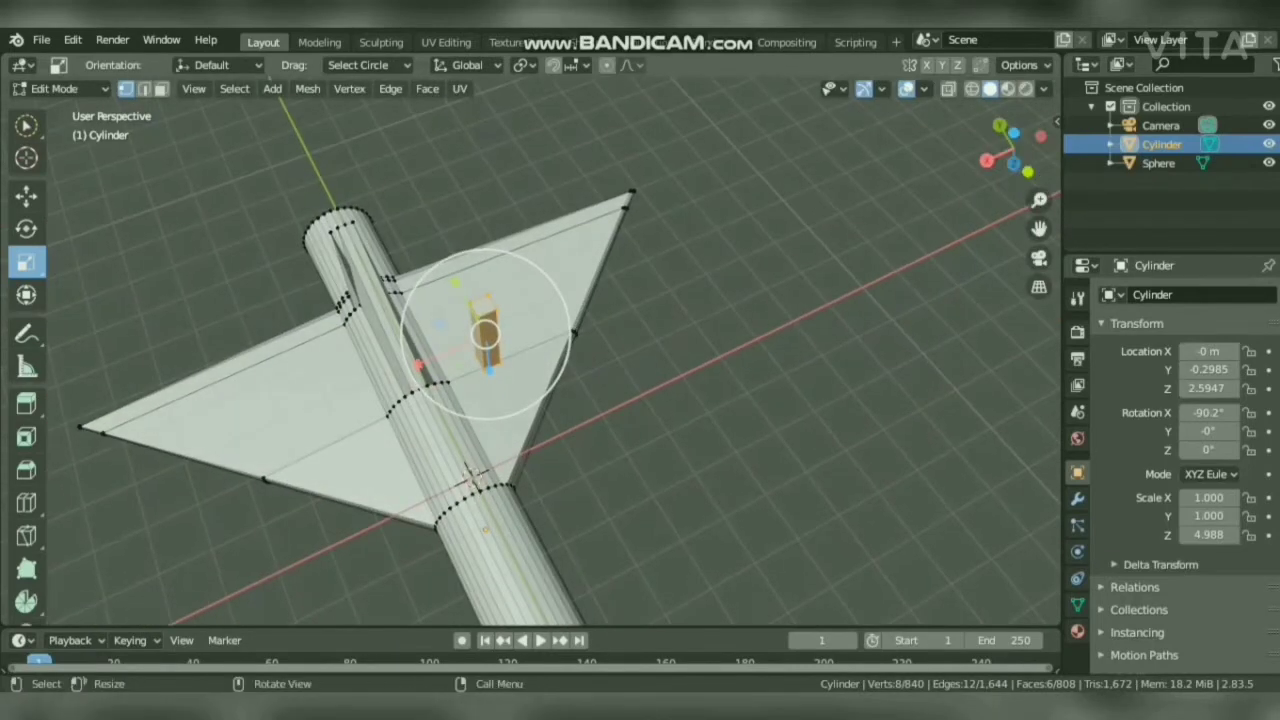
click(26, 404)
click(26, 503)
drag(1014, 148, 975, 30)
drag(476, 213, 470, 172)
click(26, 196)
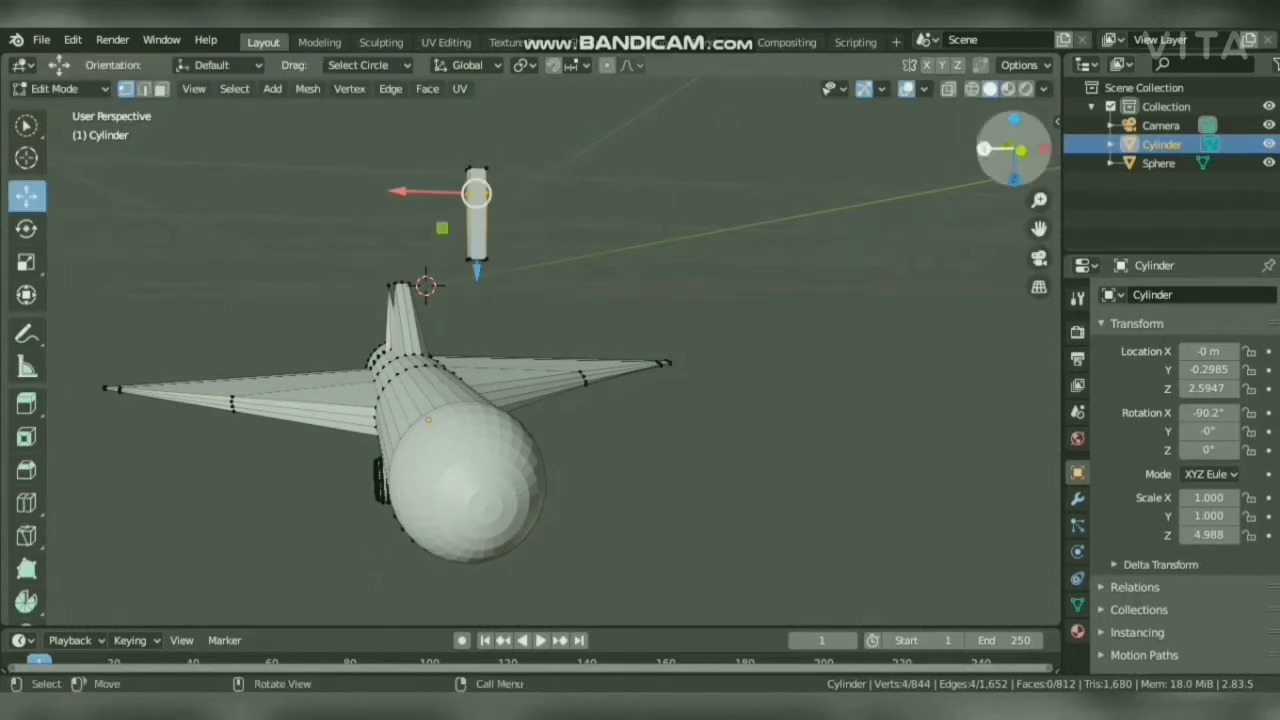
Circle-select one side face of the post's short upper segment and delete it.
drag(1014, 148, 1220, 152)
drag(744, 180, 749, 177)
click(370, 65)
click(302, 215)
drag(461, 222, 468, 225)
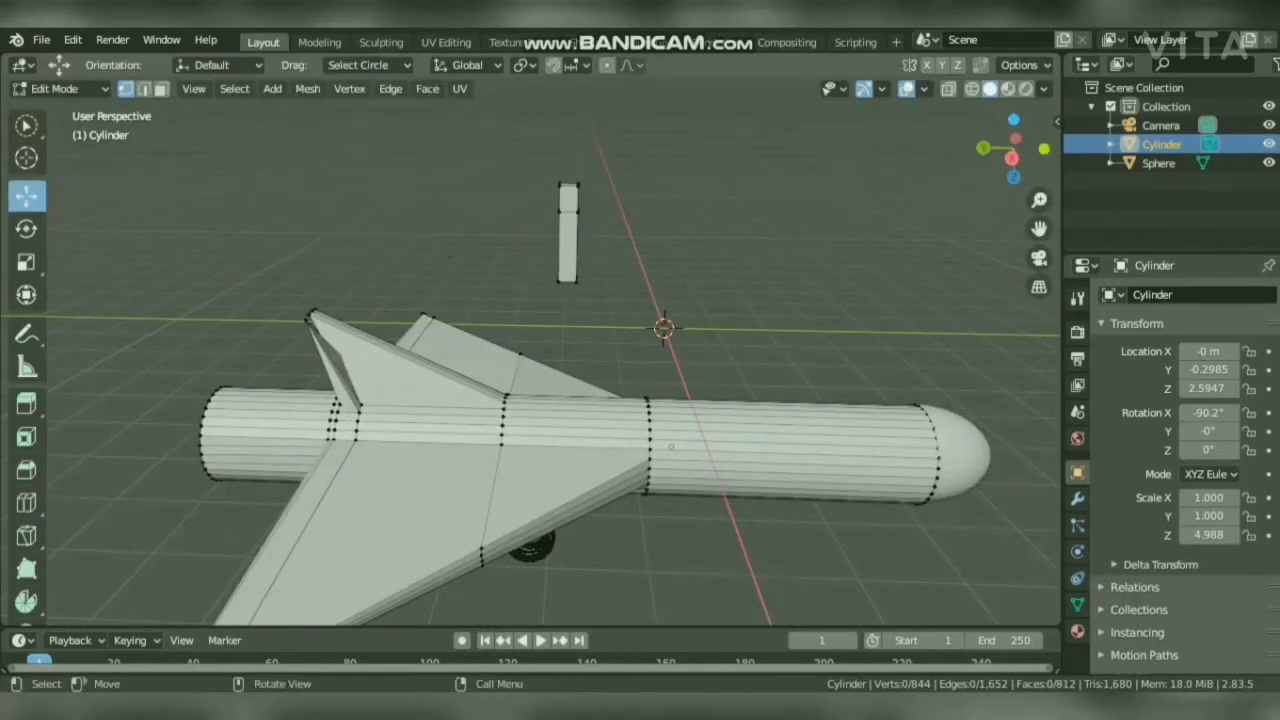
drag(1014, 148, 1064, 194)
key(c)
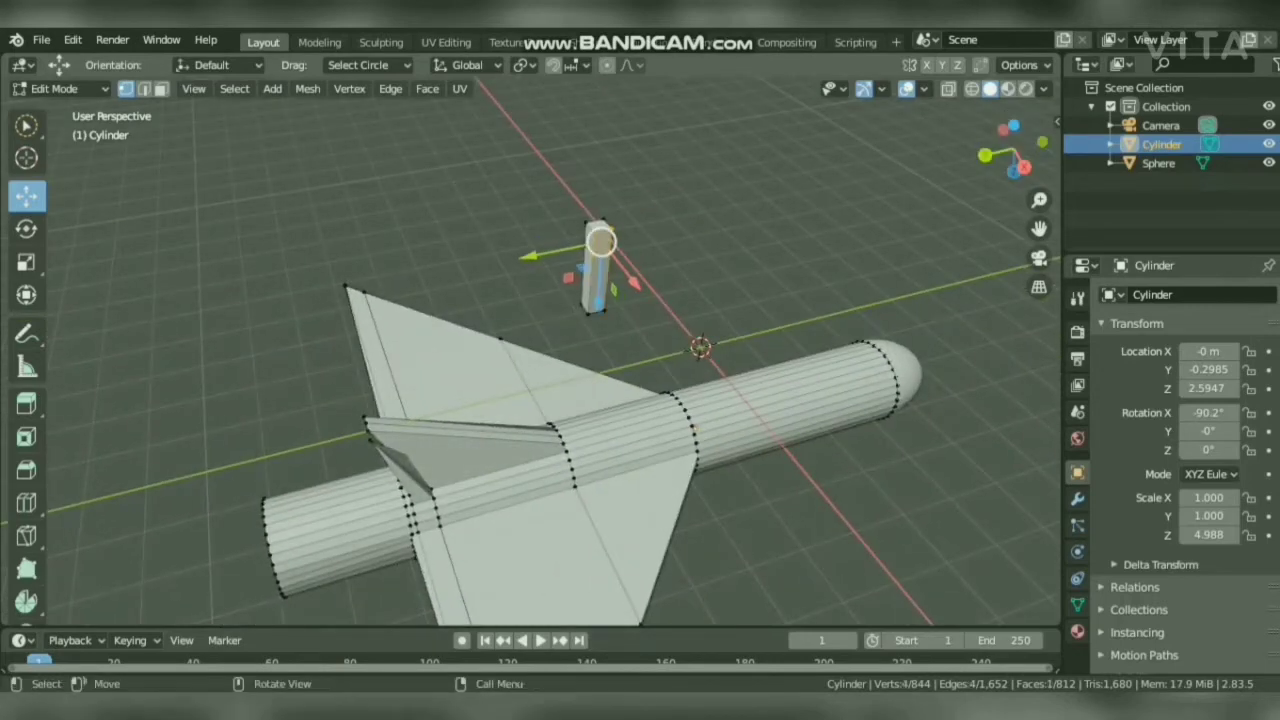
key(x)
click(680, 262)
Delete two more faces of the post's upper segment to leave an open fork.
drag(1014, 148, 996, 168)
key(x)
click(608, 280)
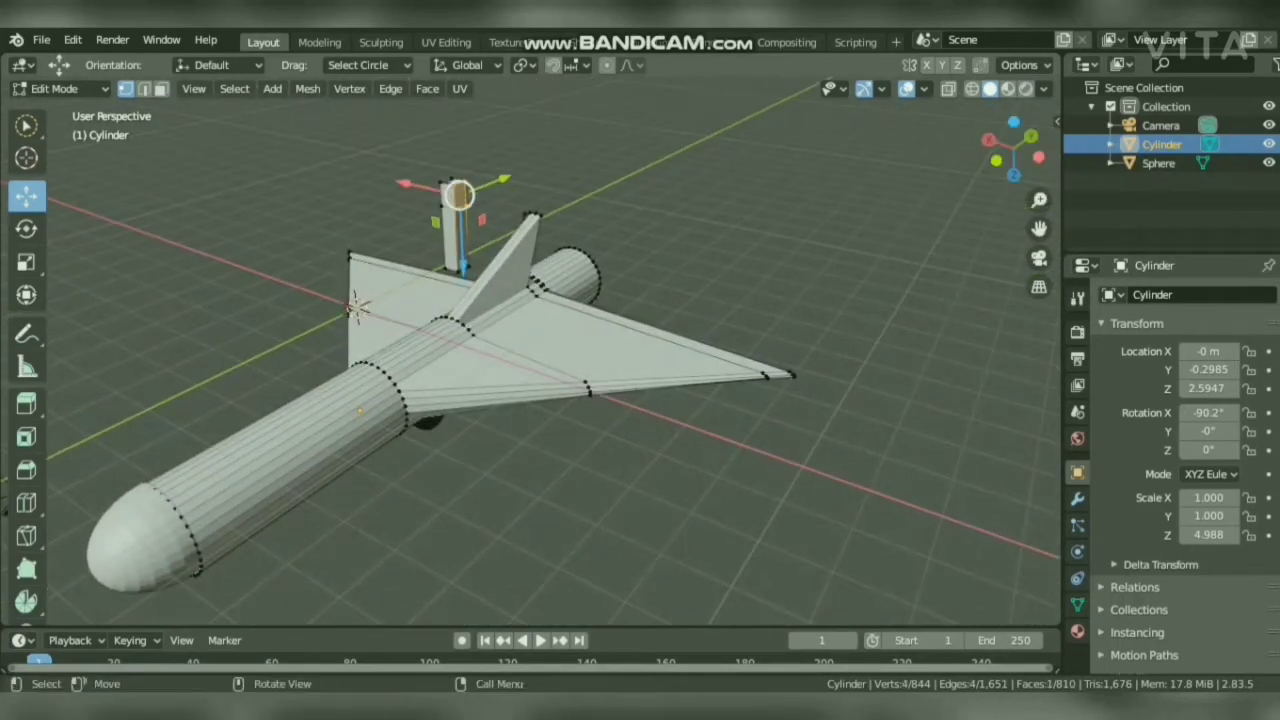
key(x)
click(530, 131)
Circle-select all vertices of the forked post from several angles.
drag(1014, 150, 995, 160)
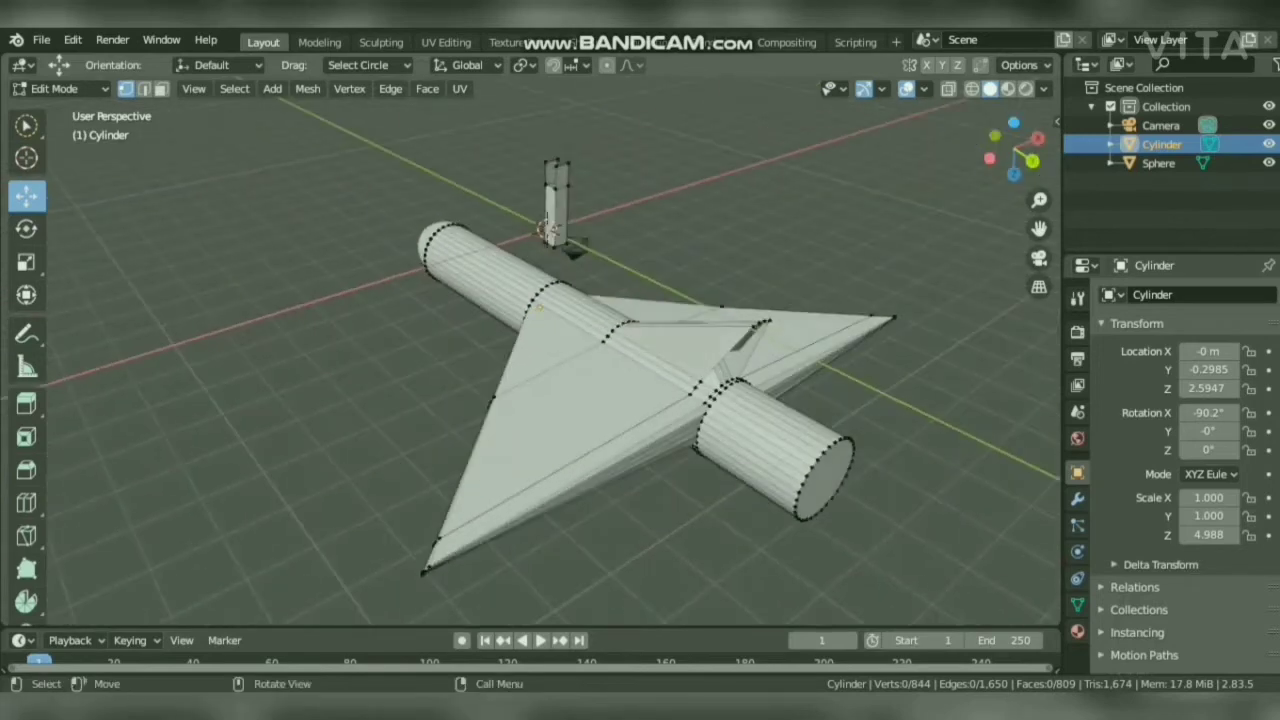
drag(565, 236, 550, 240)
drag(1014, 150, 900, 146)
drag(541, 225, 550, 296)
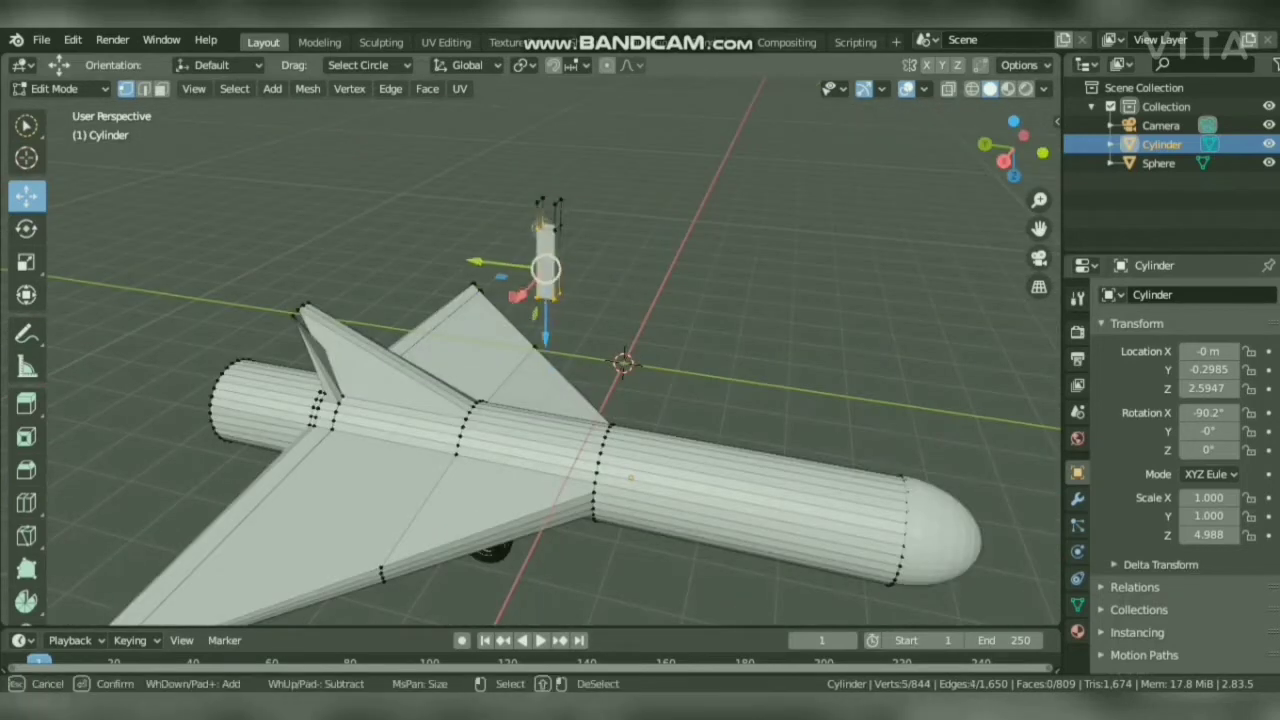
click(369, 65)
click(318, 215)
drag(1014, 150, 720, 150)
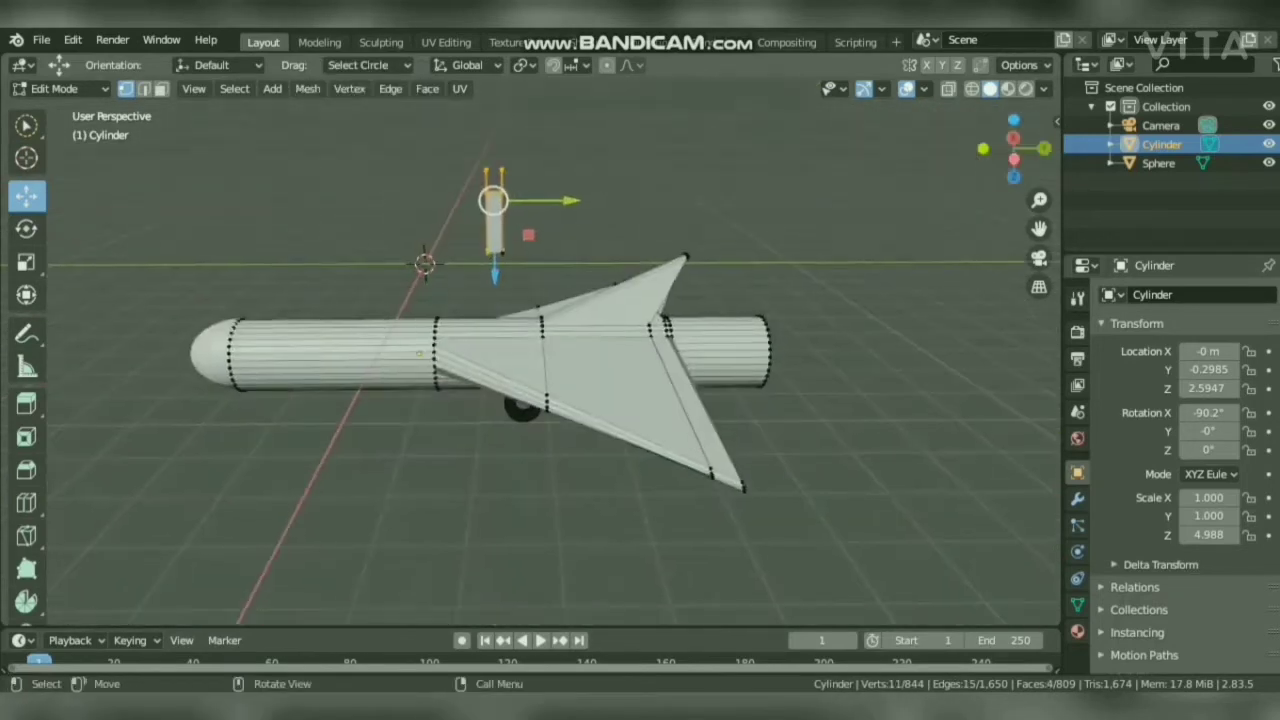
key(Escape)
Flip the post so its fork points down and move it beneath the fuselage next to the wheel.
key(g)
key(Return)
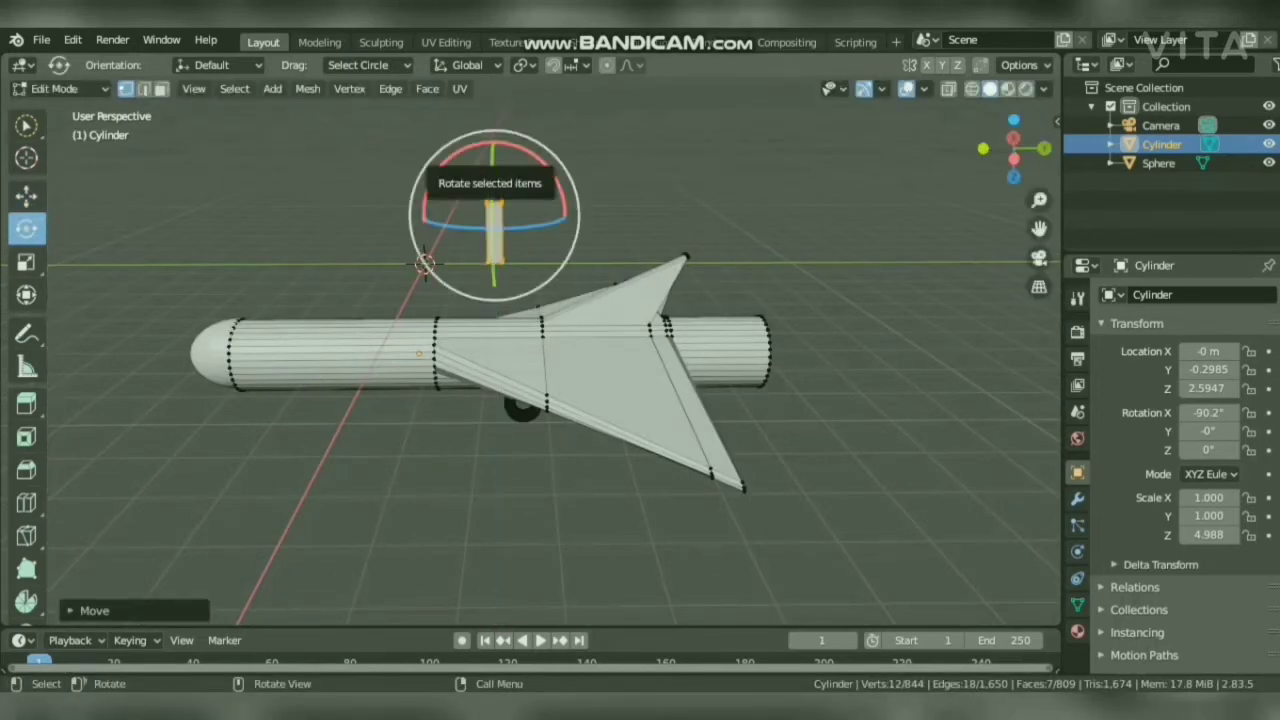
drag(480, 152, 492, 414)
drag(1013, 148, 850, 95)
drag(512, 420, 612, 468)
drag(1013, 148, 1200, 150)
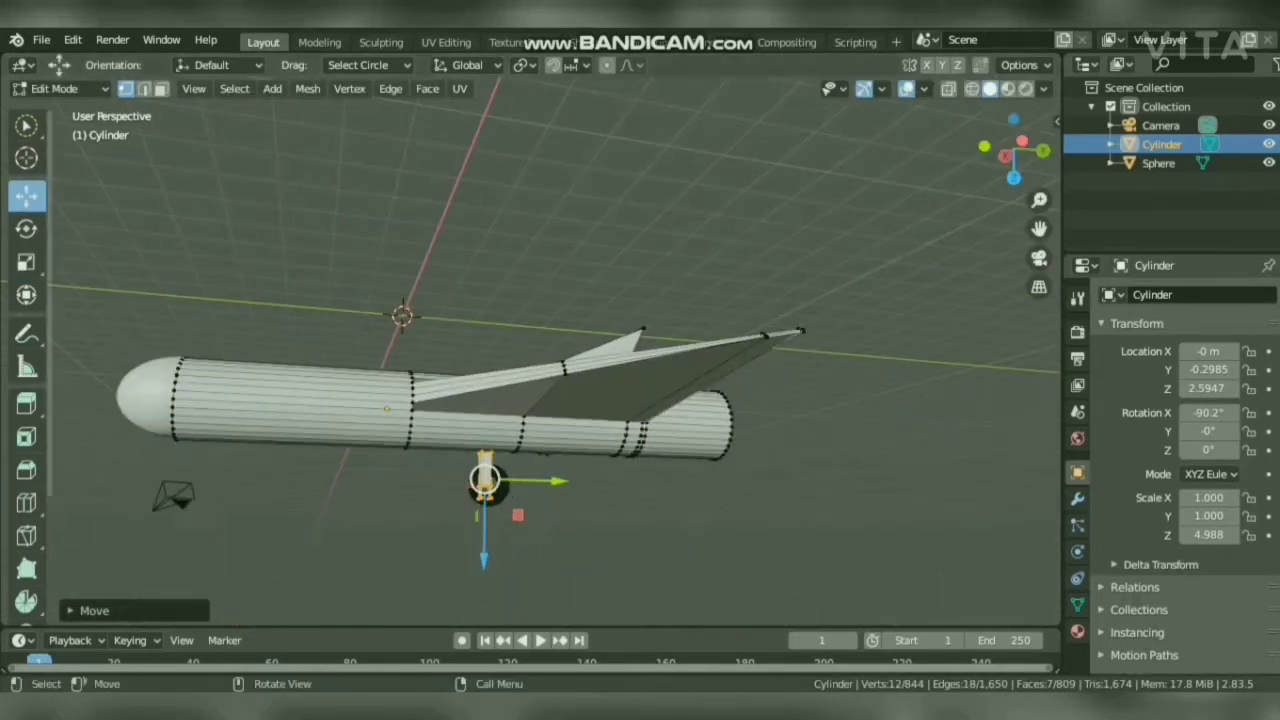
Rotate the forked strut under the fuselage, adjusting its tilt from the side and from behind.
click(26, 229)
drag(468, 474, 282, 416)
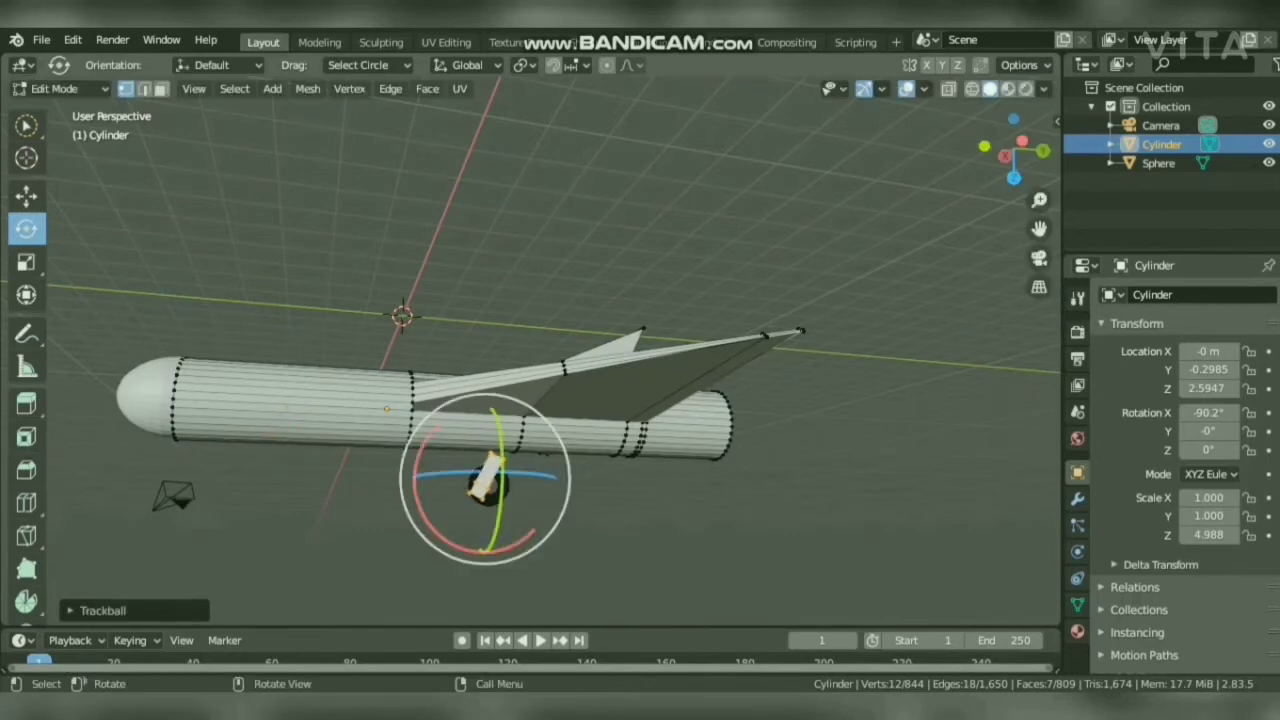
drag(443, 542, 477, 553)
drag(1013, 148, 800, 160)
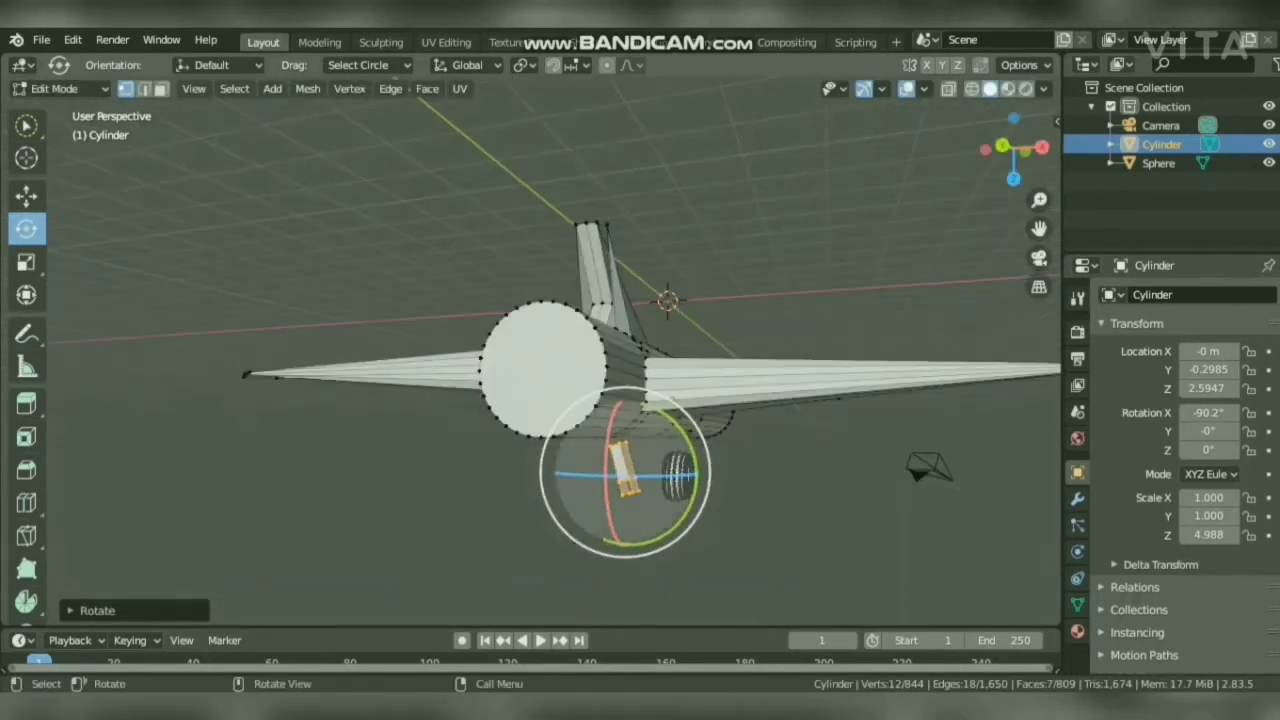
drag(690, 440, 697, 464)
mouse_move(1013, 148)
mouse_down()
mouse_move(1175, 130)
mouse_move(1020, 145)
mouse_up()
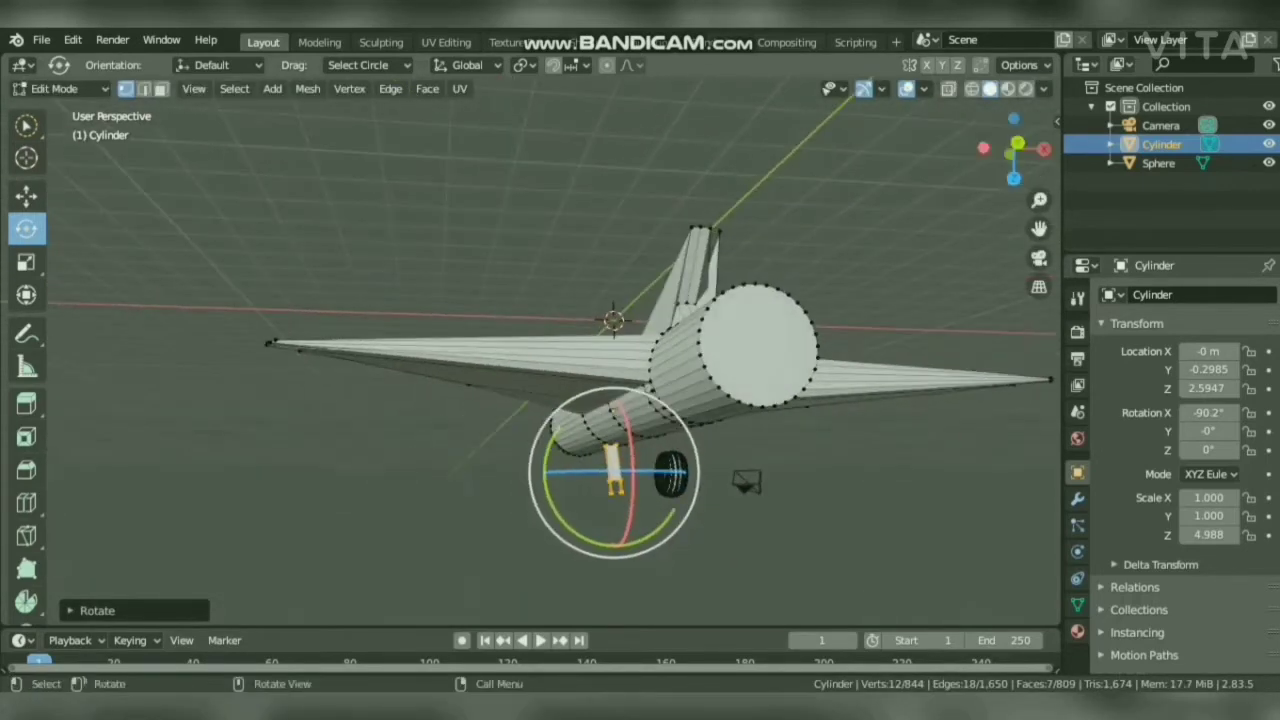
Move the strut up and sideways between the fuselage and the wheel, and resize it.
drag(613, 472, 627, 460)
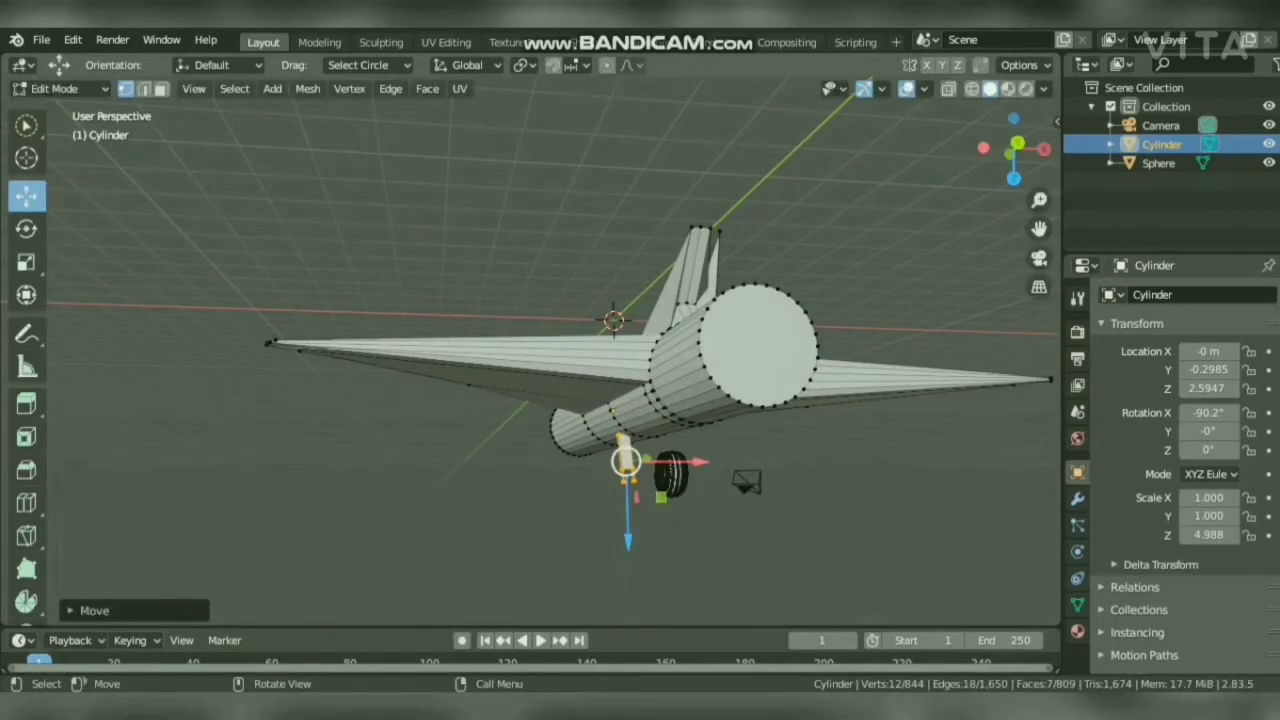
drag(1012, 146, 844, 66)
drag(590, 238, 585, 197)
mouse_move(1040, 150)
mouse_down()
mouse_move(1060, 160)
mouse_move(1075, 140)
mouse_move(1040, 150)
mouse_move(910, 115)
mouse_move(1055, 140)
mouse_move(1058, 175)
mouse_move(1025, 170)
mouse_up()
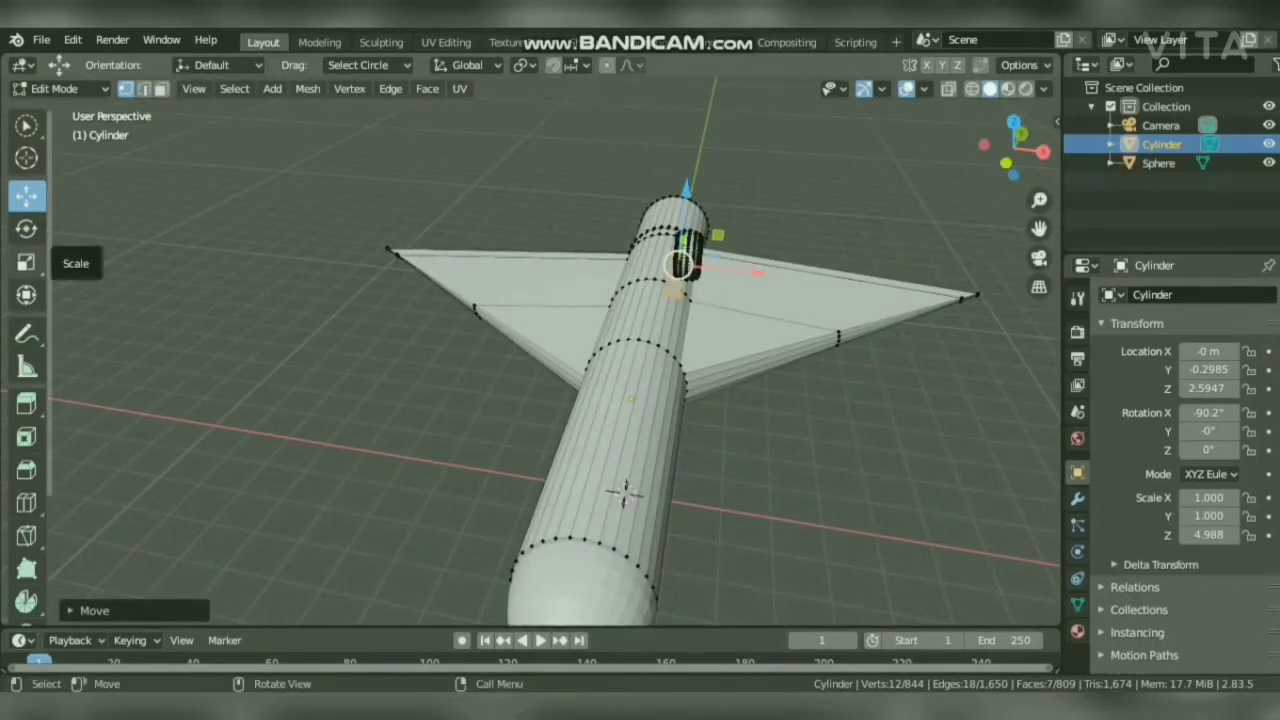
key(s)
click(679, 262)
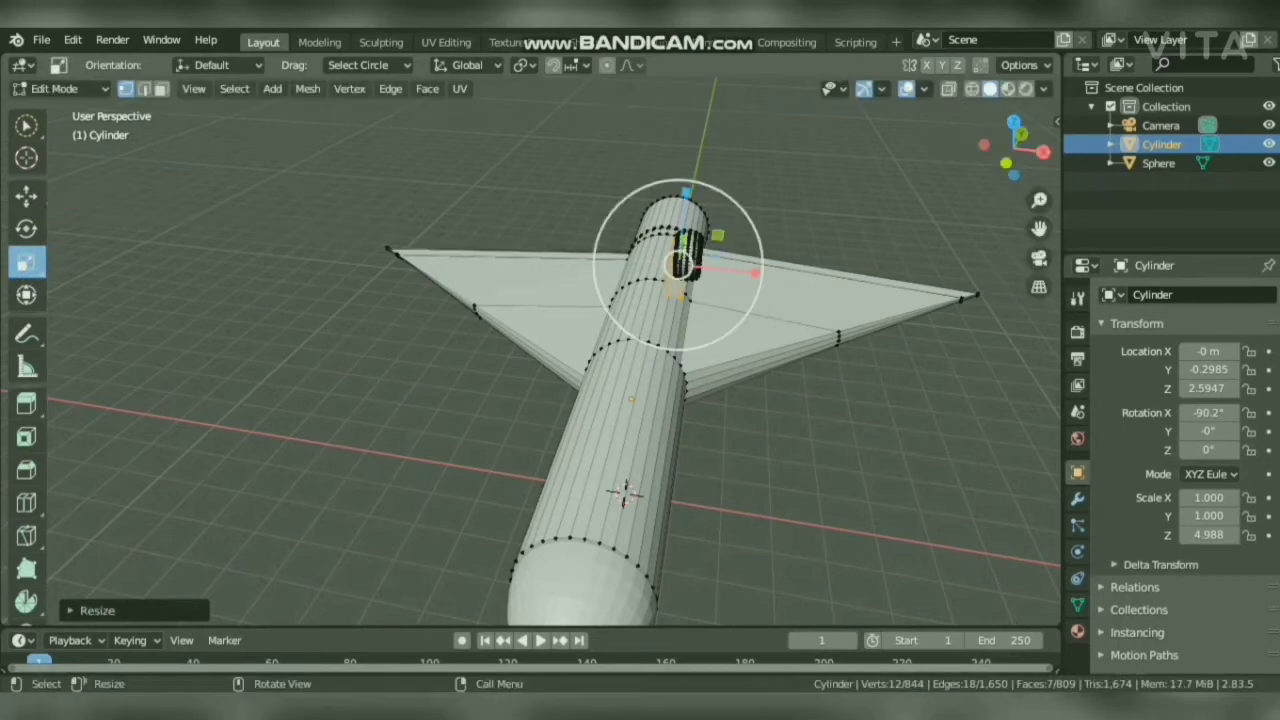
Shift the selected forked strut beneath the fuselage so that it sits at the wheel.
drag(637, 208, 636, 212)
drag(652, 236, 680, 286)
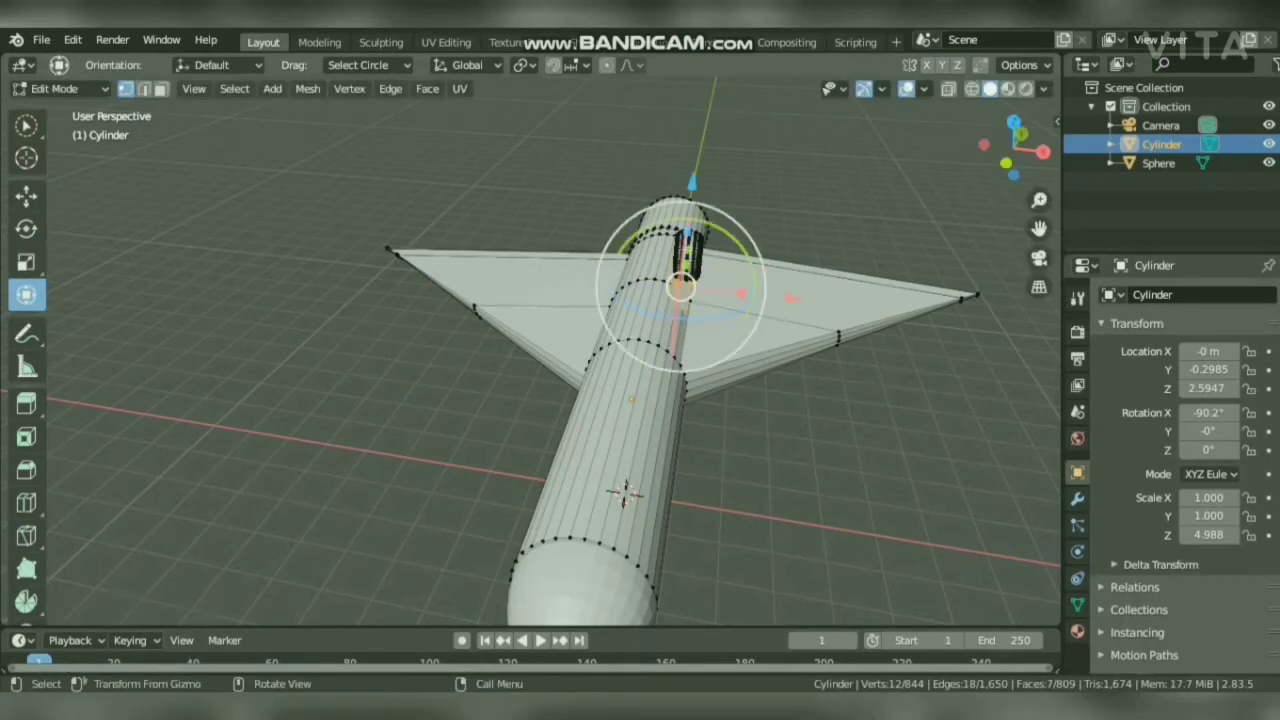
mouse_move(1014, 122)
mouse_down()
mouse_move(832, 148)
mouse_move(970, 140)
mouse_move(760, 90)
mouse_move(860, 80)
mouse_move(756, 16)
mouse_up()
Circle-select the vertices of the landing wheel under the fuselage from several angles.
drag(642, 480, 655, 487)
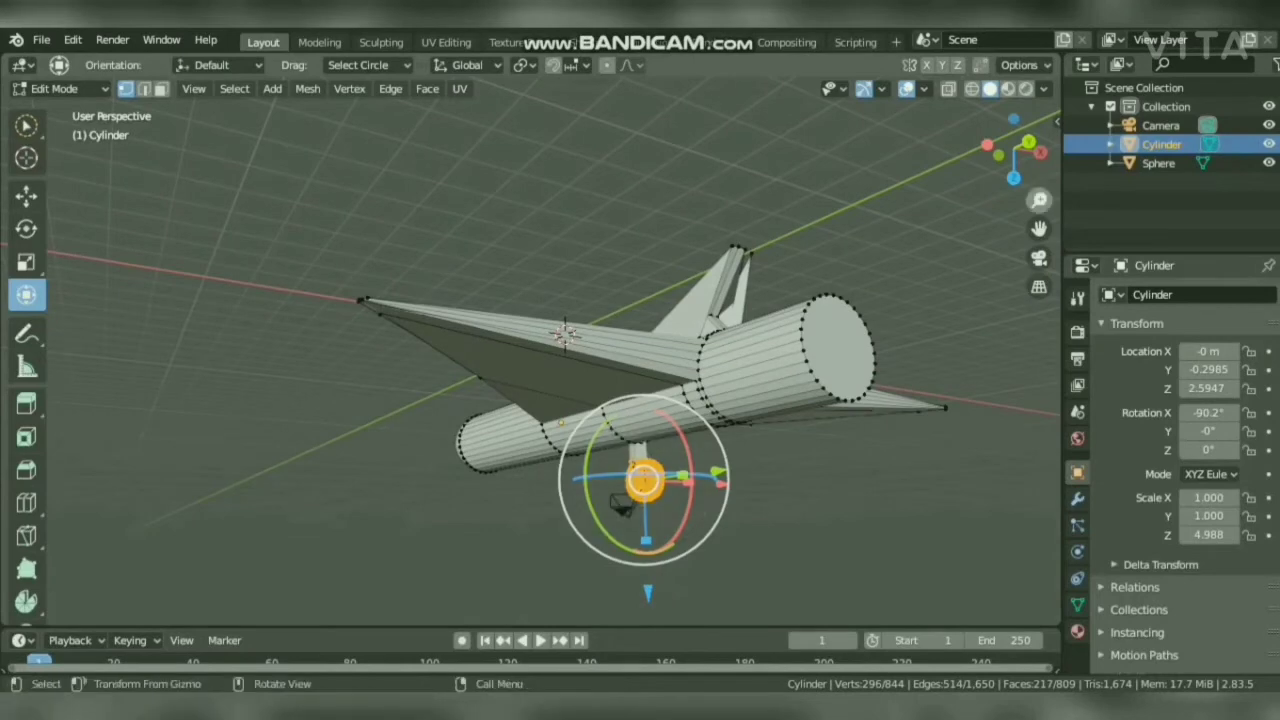
drag(1026, 164, 810, 152)
click(369, 65)
click(318, 215)
drag(572, 482, 625, 446)
drag(1014, 152, 840, 240)
right_click(390, 505)
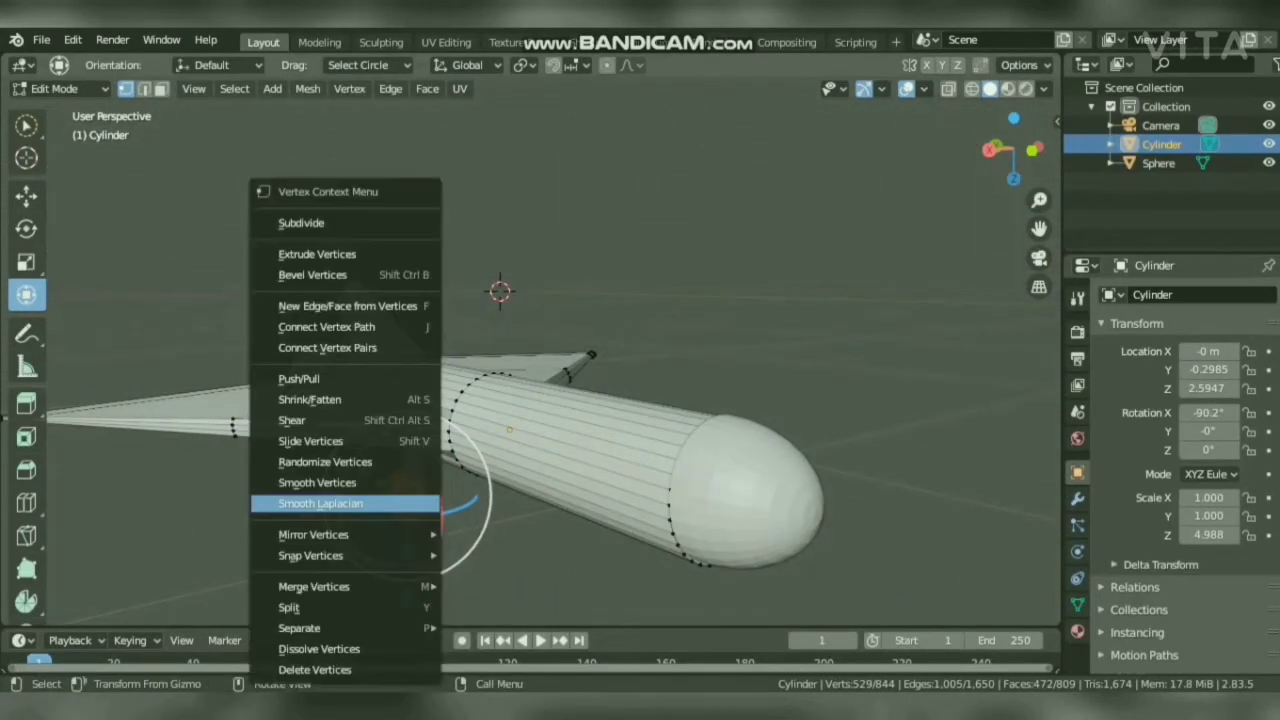
key(Escape)
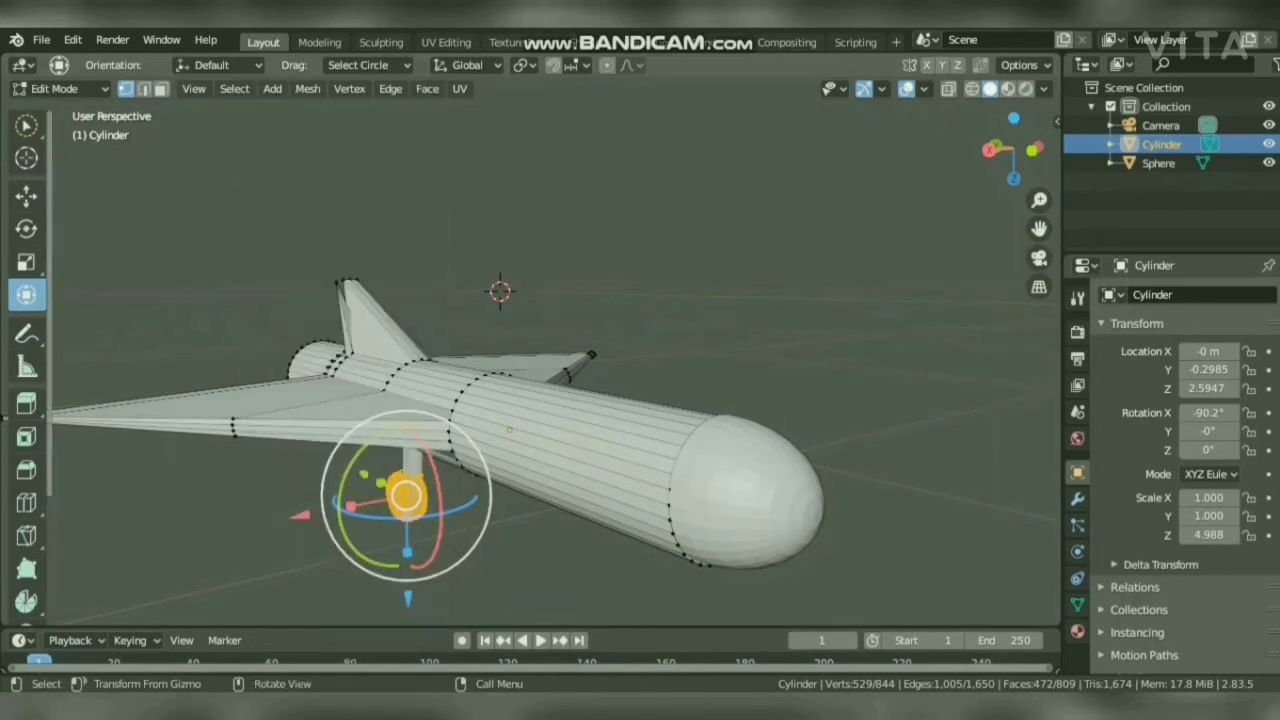
key(Tab)
drag(1014, 150, 1075, 225)
click(620, 170)
click(62, 89)
click(60, 130)
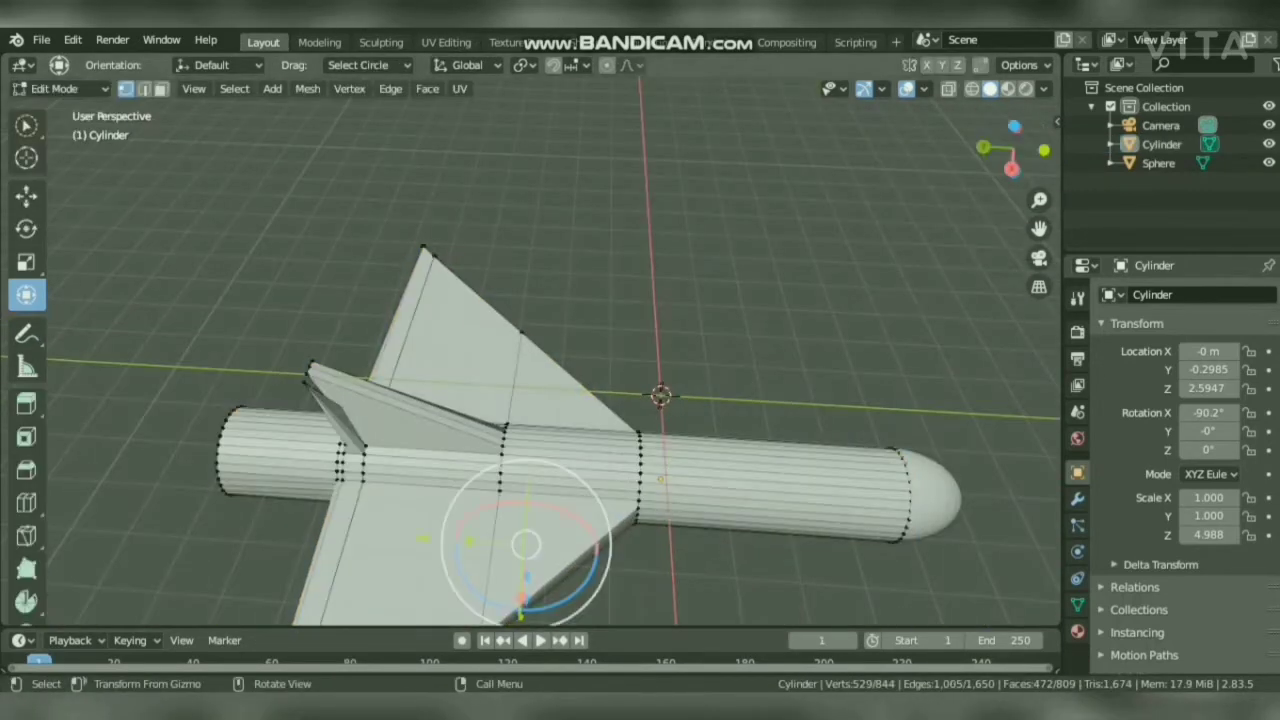
drag(1003, 142, 960, 40)
right_click(462, 441)
right_click(460, 441)
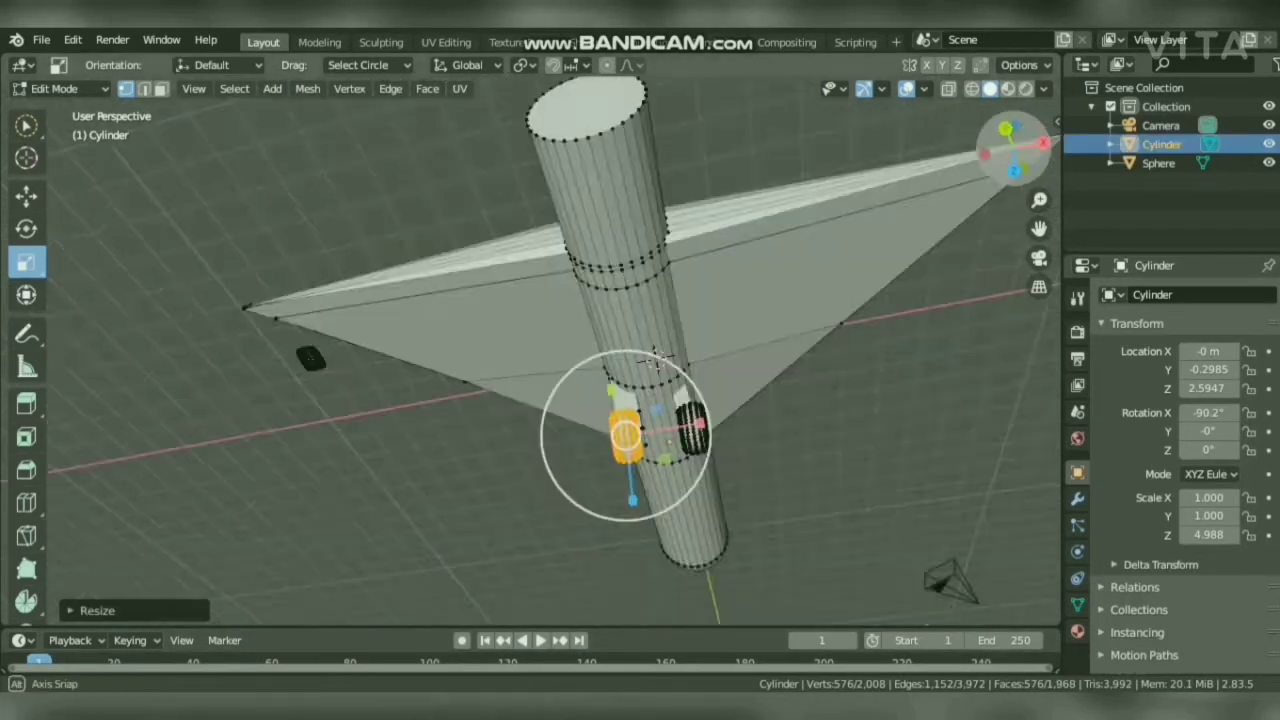
Move the second wheel slightly sideways so that it lines up under its strut.
middle_drag(560, 330, 565, 240)
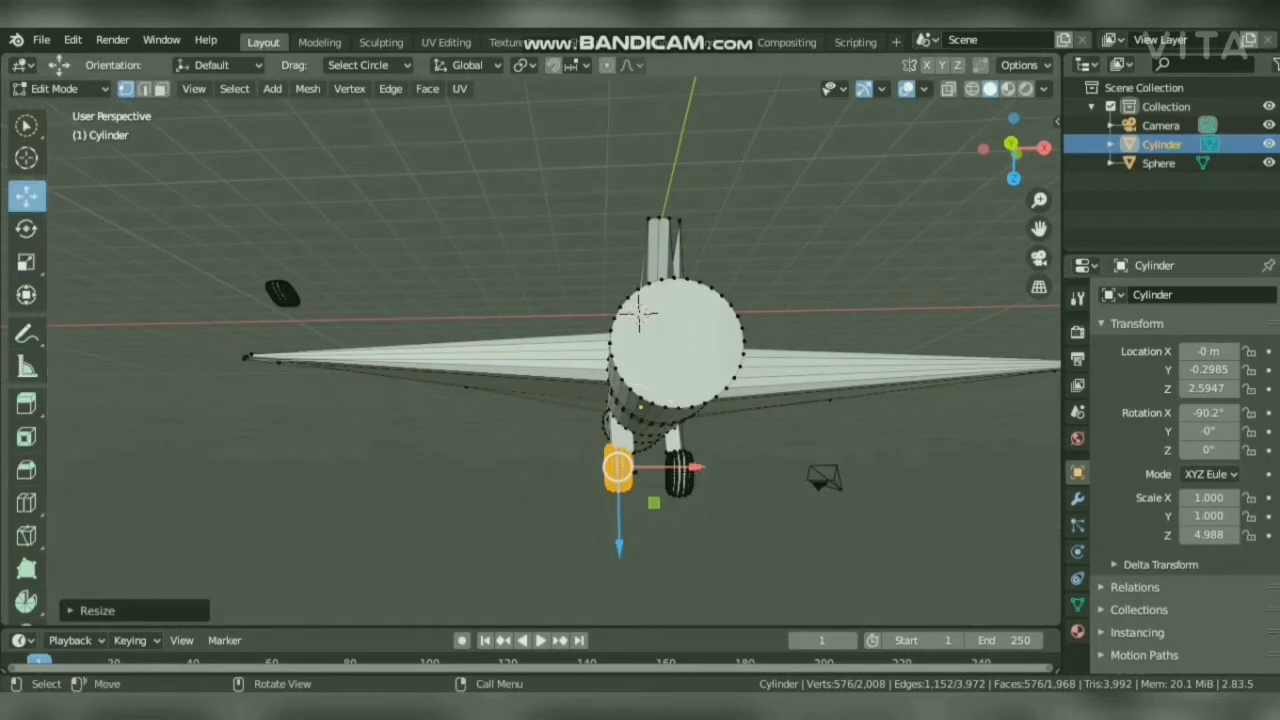
key(g)
click(622, 468)
Add a torus above the fuselage and shrink it to wheel size.
click(369, 65)
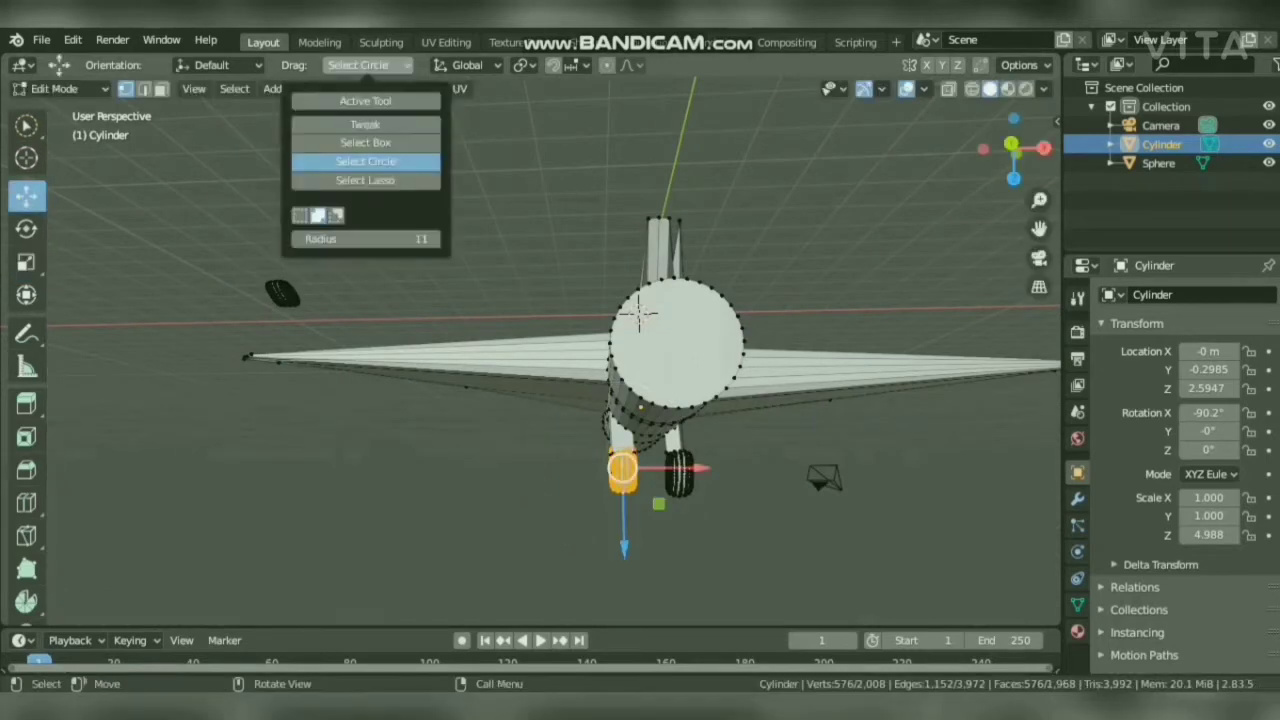
middle_drag(640, 313, 650, 286)
key(shift+a)
click(640, 208)
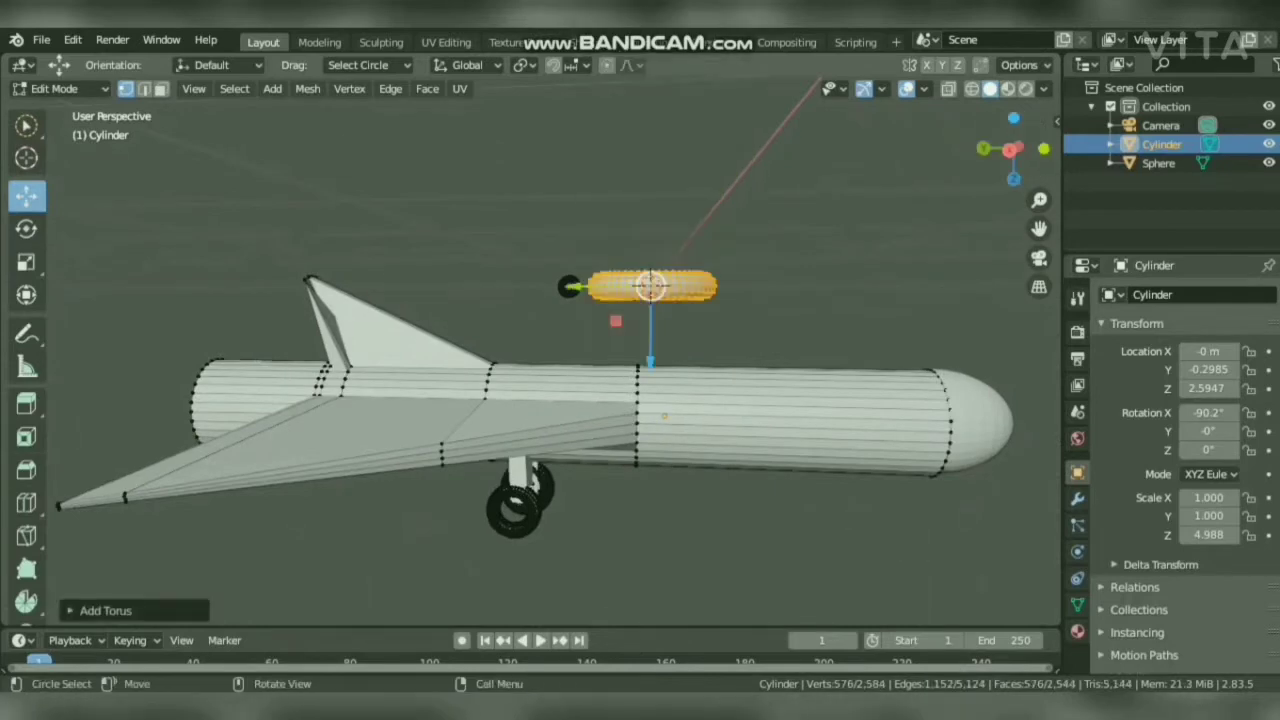
drag(615, 320, 627, 229)
click(26, 262)
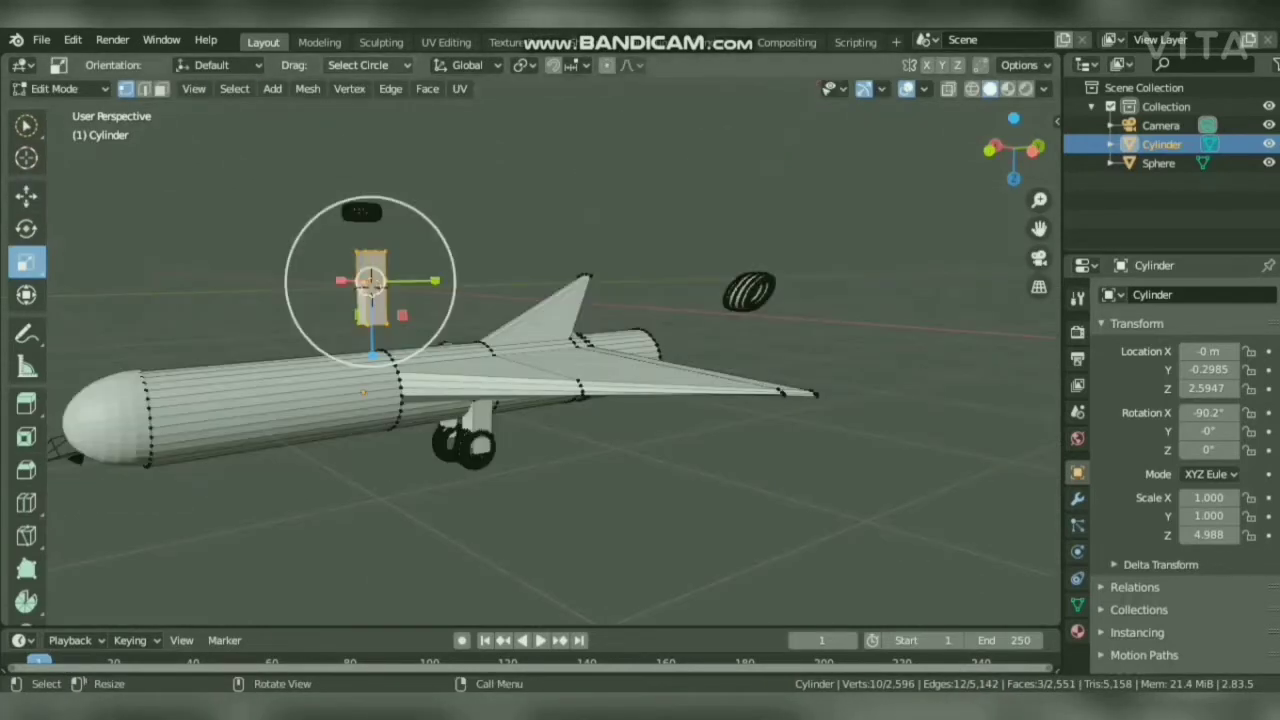
Circle-select all vertices of the new forked strut above the fuselage from both sides.
click(369, 65)
middle_drag(600, 320, 650, 325)
drag(608, 261, 624, 262)
key(c)
drag(678, 335, 703, 338)
key(Escape)
middle_drag(689, 295, 385, 315)
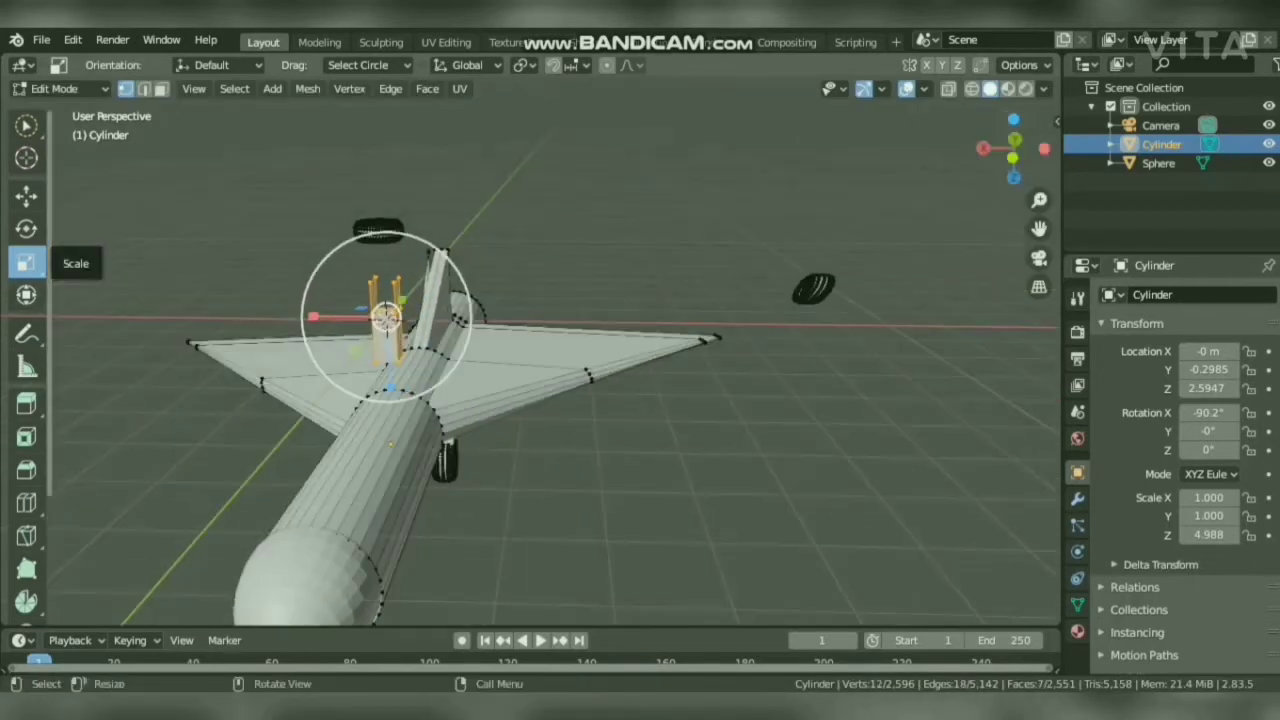
Move the forked strut beneath the front of the fuselage and centre it along the fuselage axis.
drag(385, 316, 377, 517)
drag(1014, 158, 1014, 75)
drag(351, 437, 350, 457)
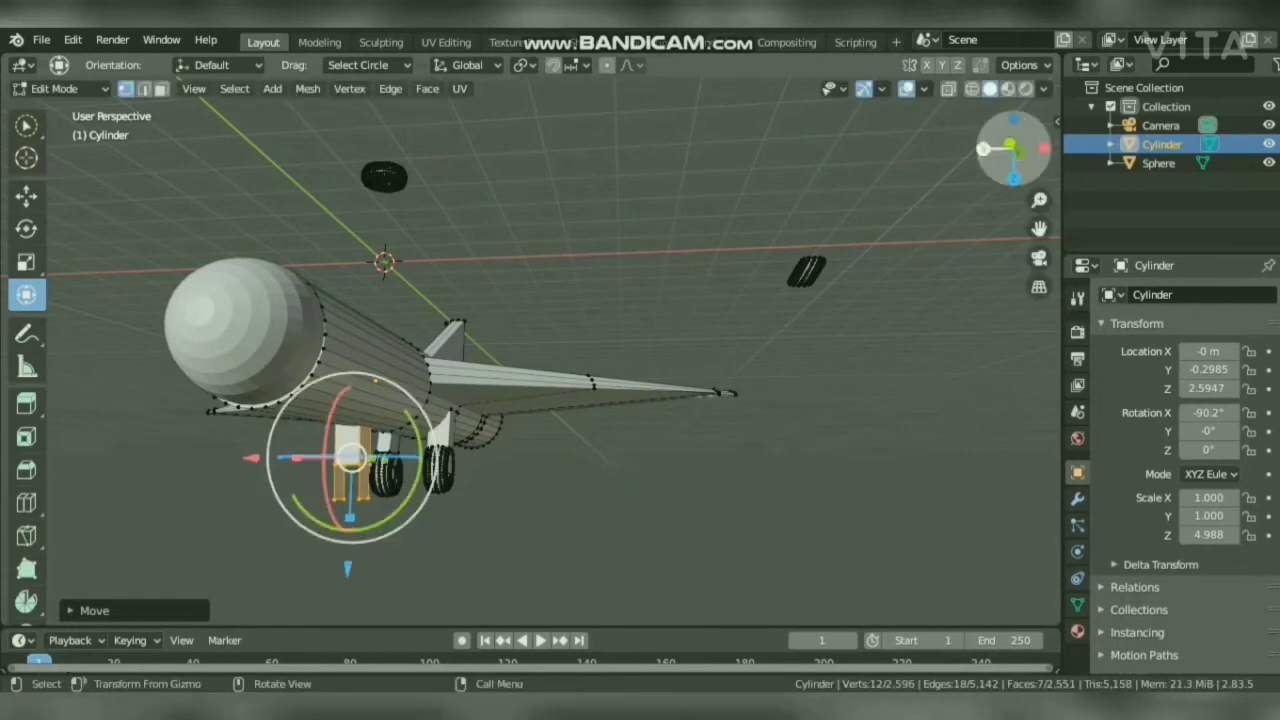
drag(1014, 150, 1055, 50)
drag(477, 166, 503, 112)
drag(1039, 229, 959, 403)
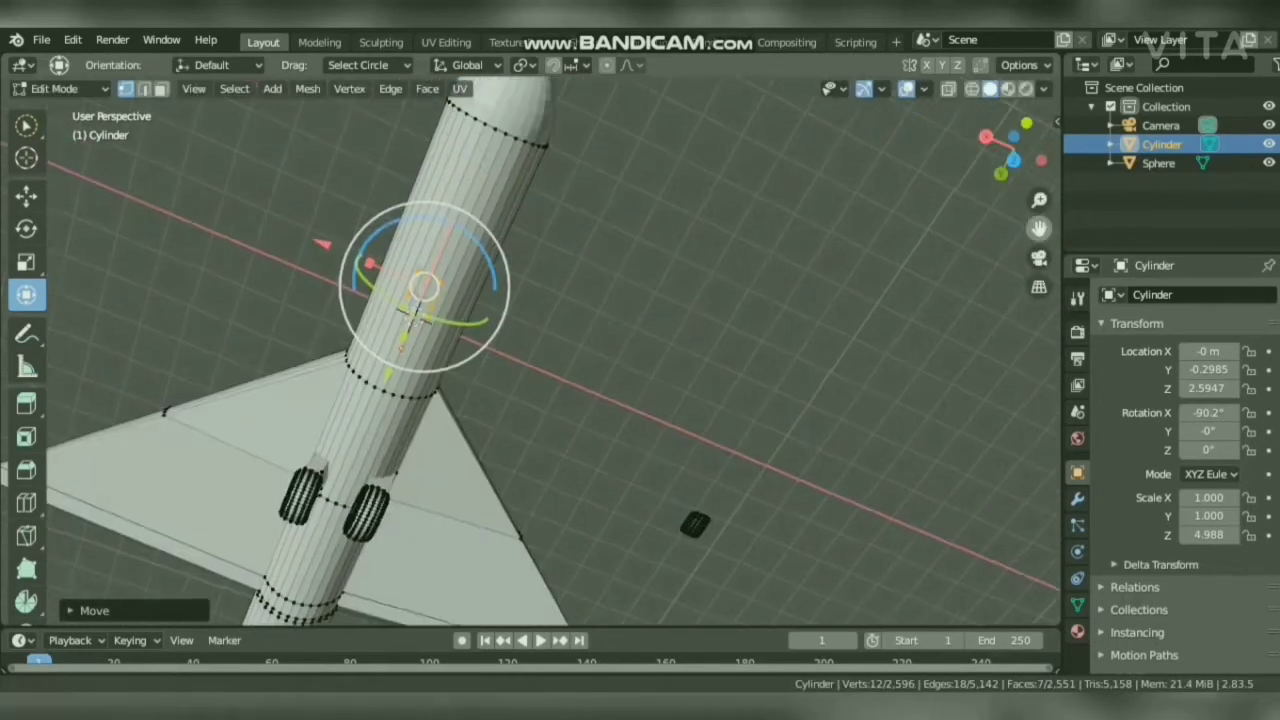
drag(423, 286, 430, 273)
drag(1014, 150, 1005, 210)
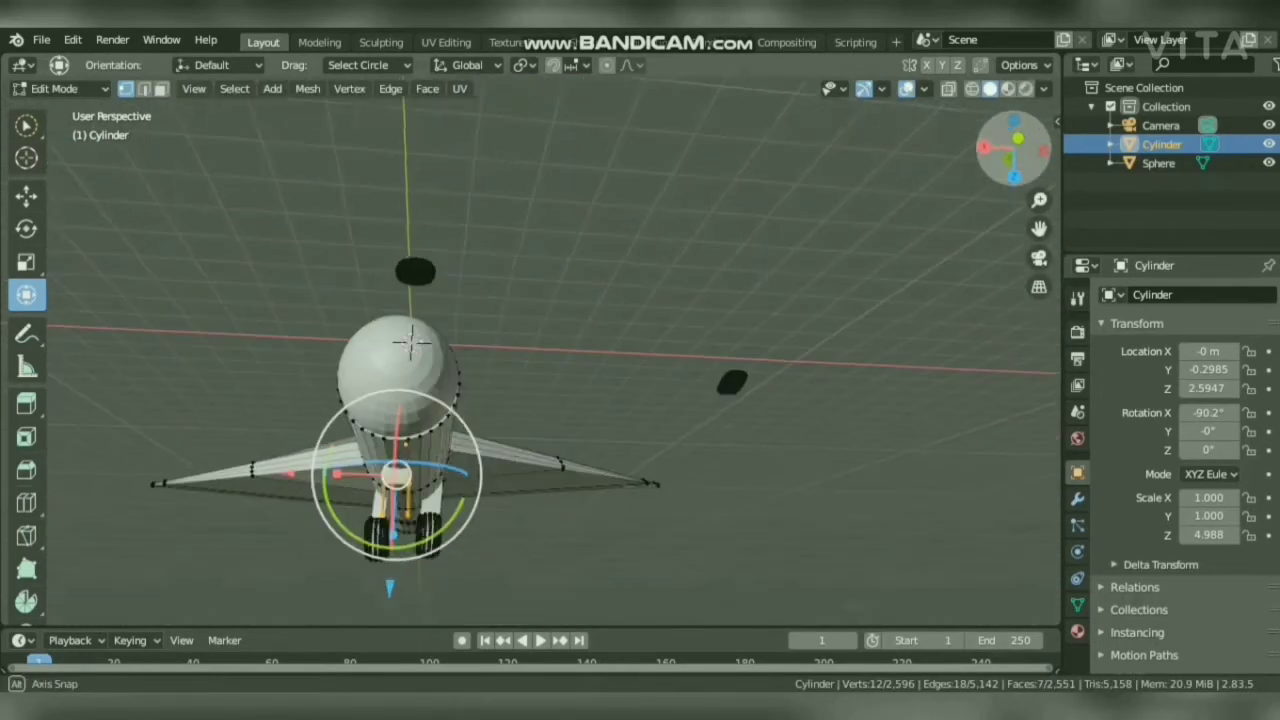
Circle-select the vertices of the small spare torus above the fuselage and delete them in several passes.
click(368, 65)
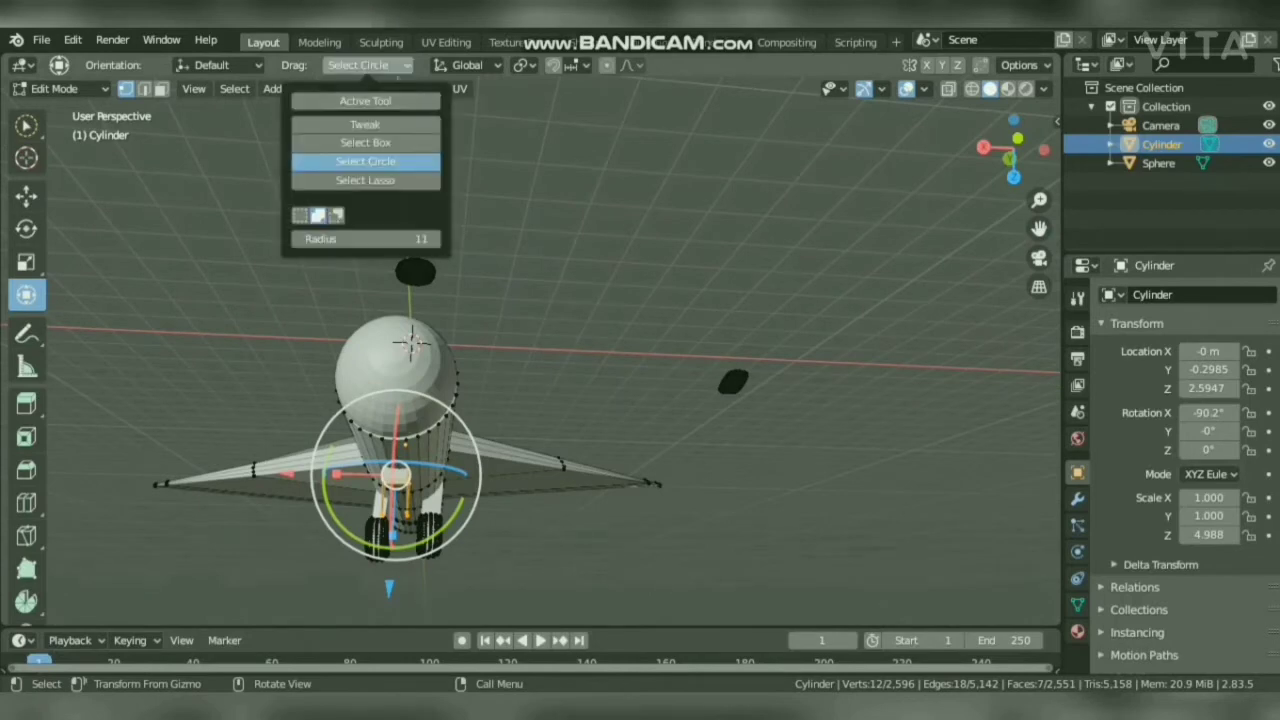
click(299, 215)
click(470, 255)
click(368, 65)
click(319, 215)
drag(450, 262, 422, 268)
mouse_move(422, 268)
mouse_down()
mouse_move(422, 290)
mouse_move(408, 273)
mouse_move(430, 296)
mouse_move(408, 261)
mouse_move(404, 296)
mouse_move(411, 276)
mouse_up()
key(x)
click(417, 268)
key(x)
click(412, 277)
key(x)
click(407, 246)
key(x)
click(403, 299)
key(x)
click(418, 300)
key(x)
click(412, 290)
Add a new torus at the 3D cursor and rotate it upright.
middle_drag(410, 340, 915, 138)
key(shift+a)
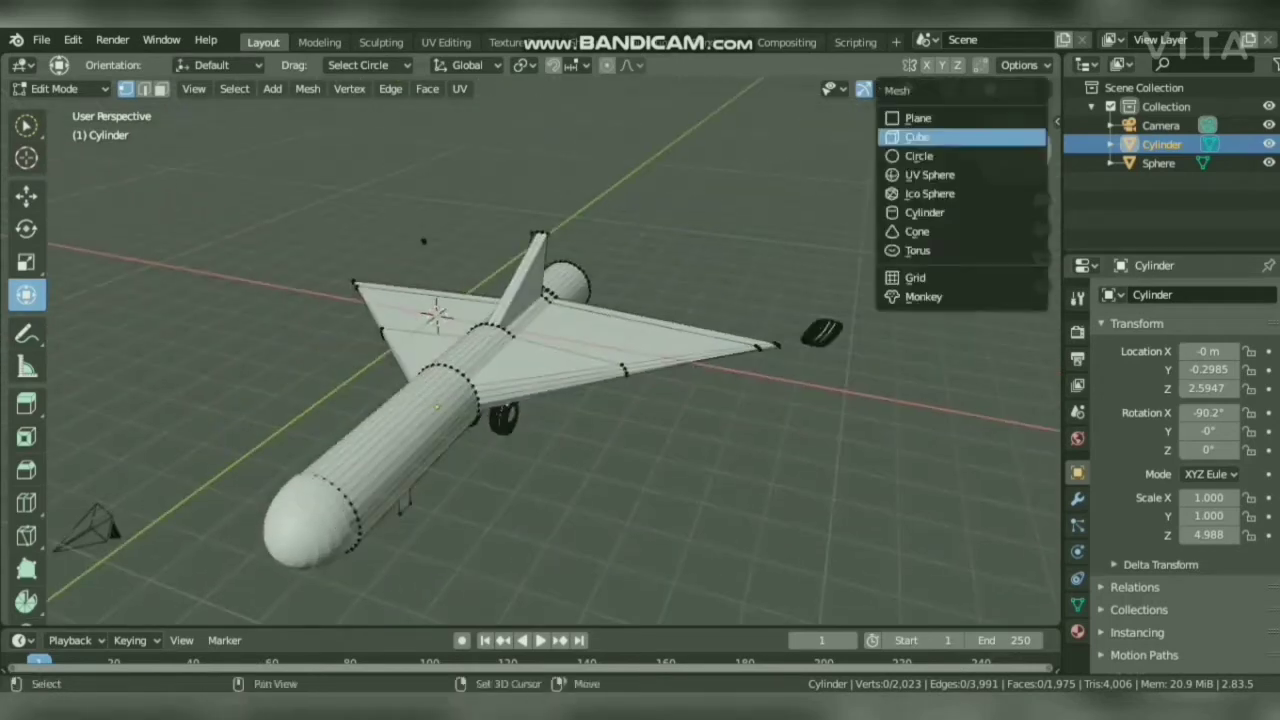
click(915, 250)
key(r)
key(r)
drag(478, 290, 473, 297)
Circle-select all vertices of the upright torus from several angles.
click(461, 275)
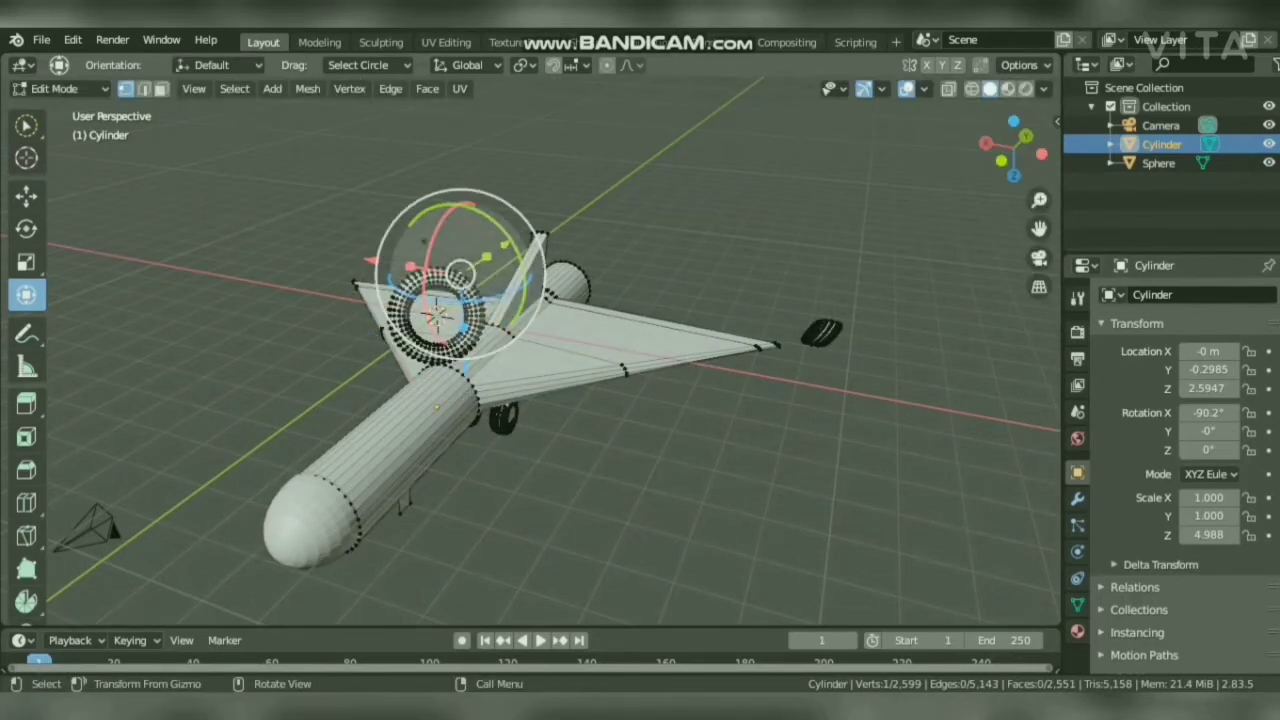
drag(1020, 138, 1026, 54)
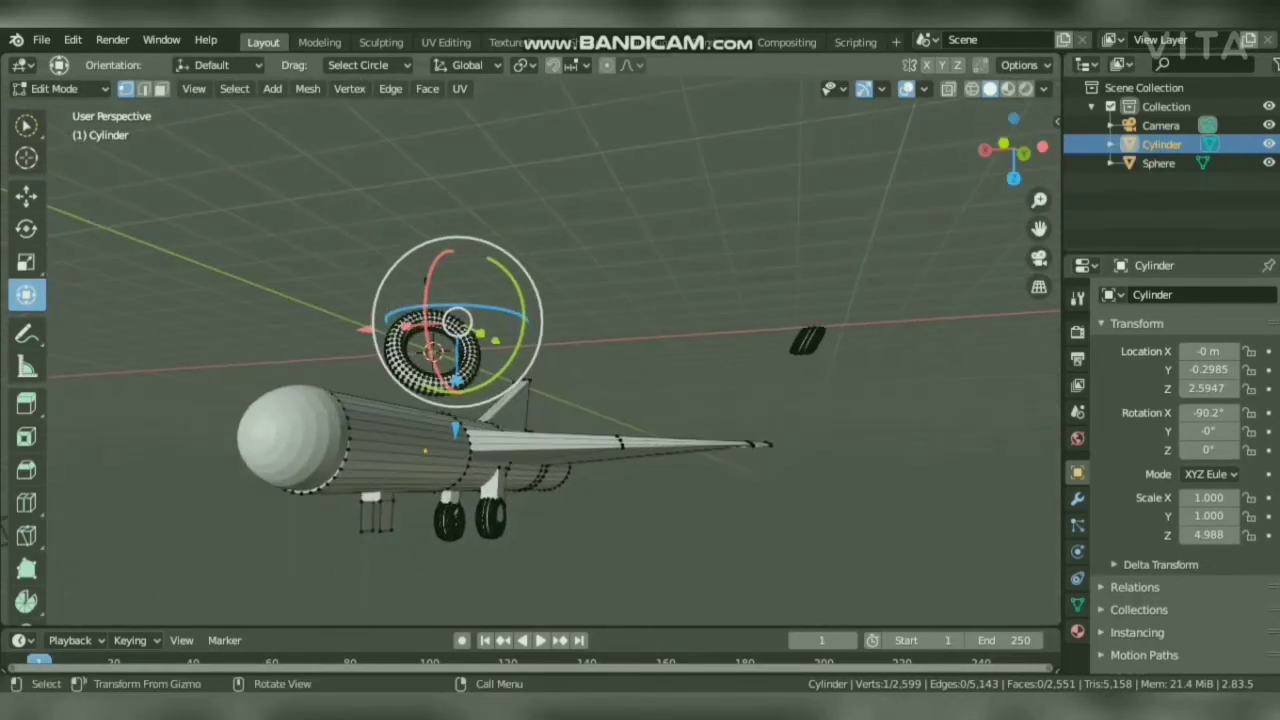
drag(397, 340, 401, 384)
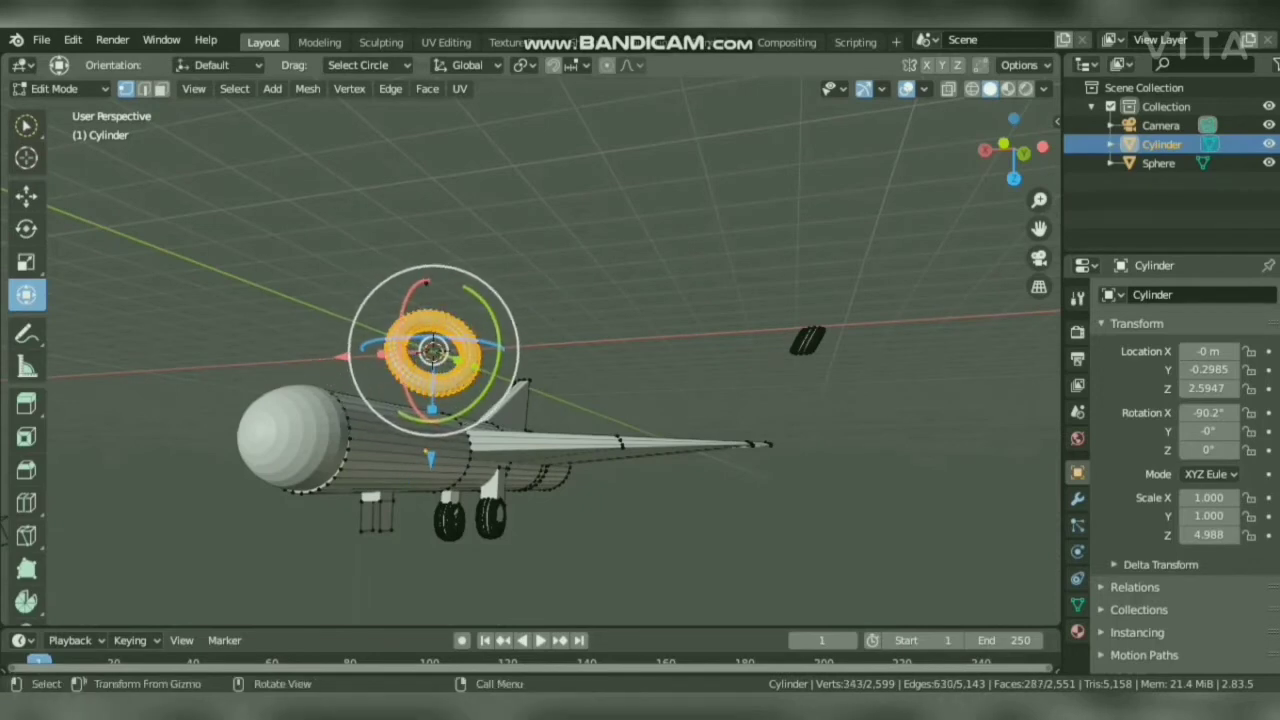
mouse_move(1016, 148)
mouse_down()
mouse_move(780, 232)
mouse_move(690, 195)
mouse_up()
drag(662, 302, 634, 370)
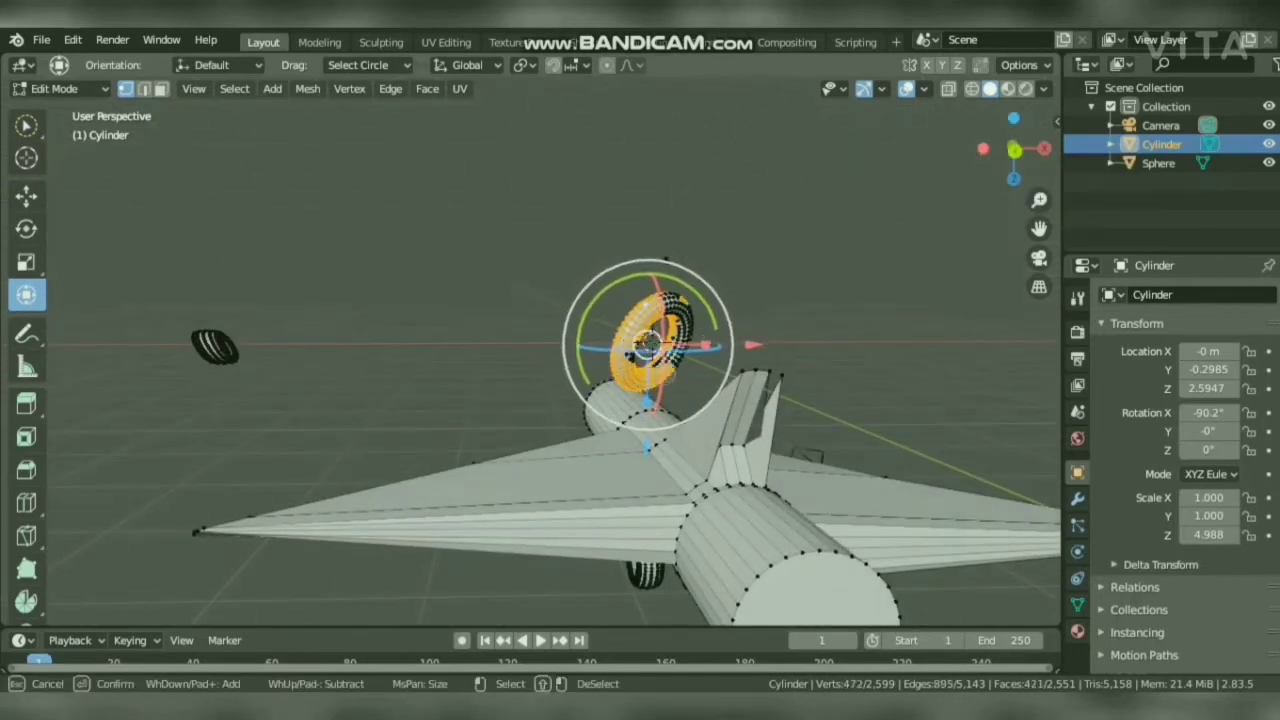
drag(1014, 145, 735, 288)
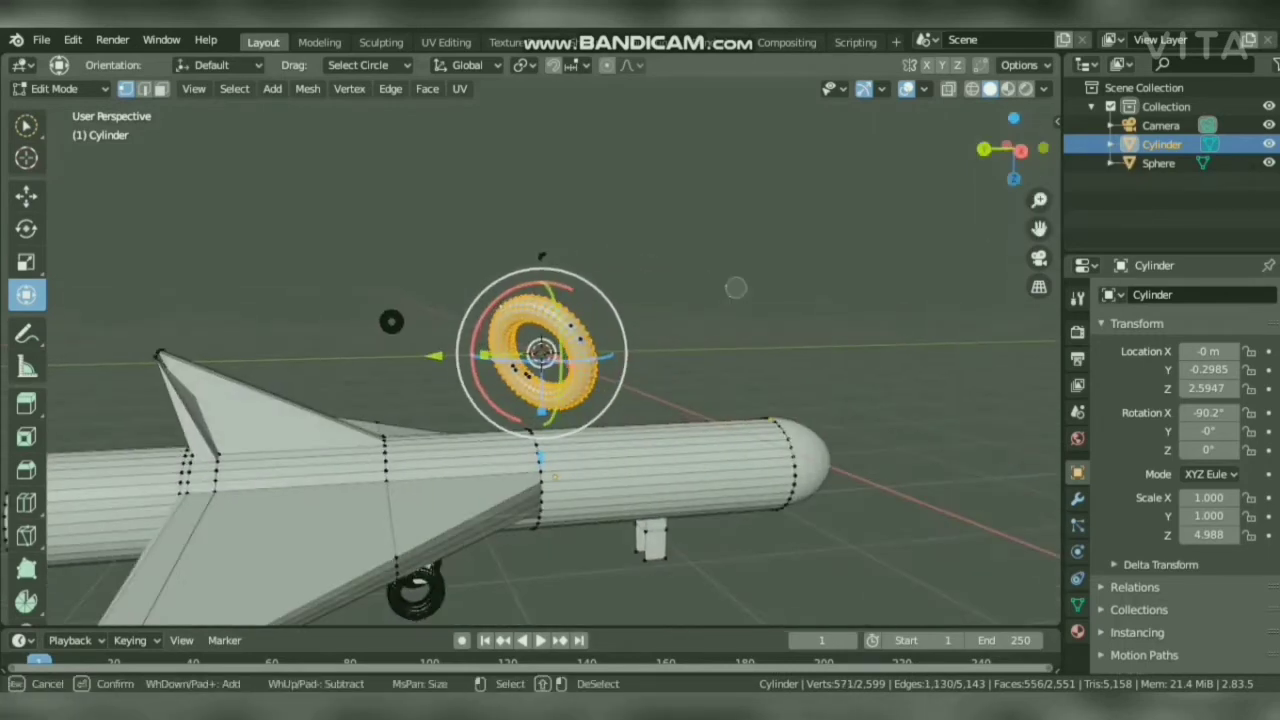
mouse_move(1014, 148)
mouse_down()
mouse_move(888, 185)
mouse_move(996, 164)
mouse_up()
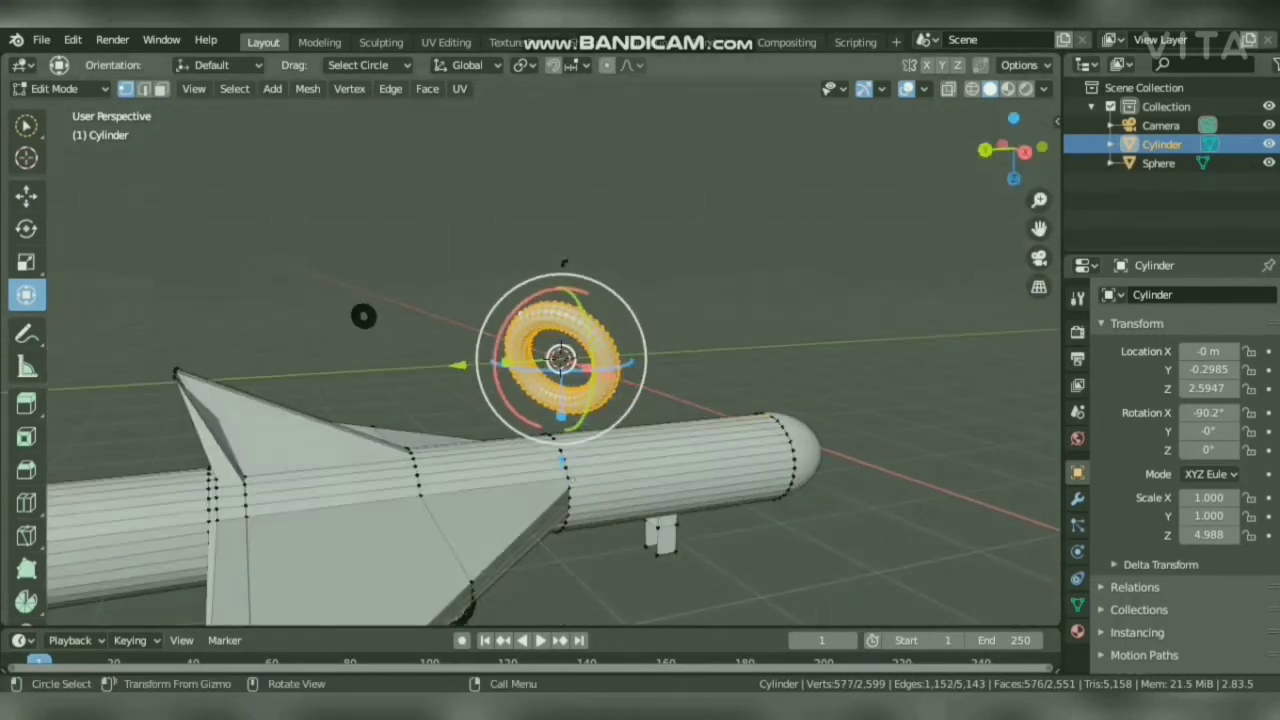
Move the torus up away from the 3D cursor, rotate it freely and resize it.
drag(560, 357, 440, 233)
click(368, 65)
key(ctrl+z)
drag(421, 165, 438, 153)
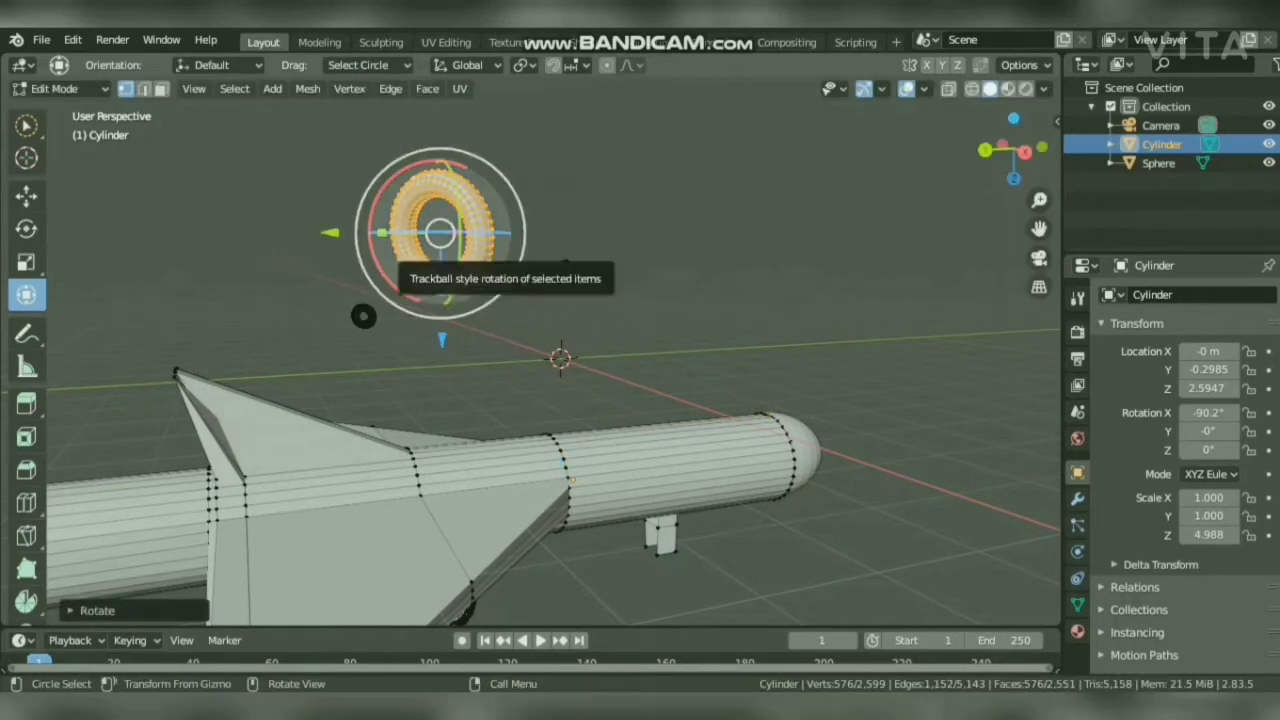
drag(440, 234, 465, 233)
drag(407, 233, 478, 288)
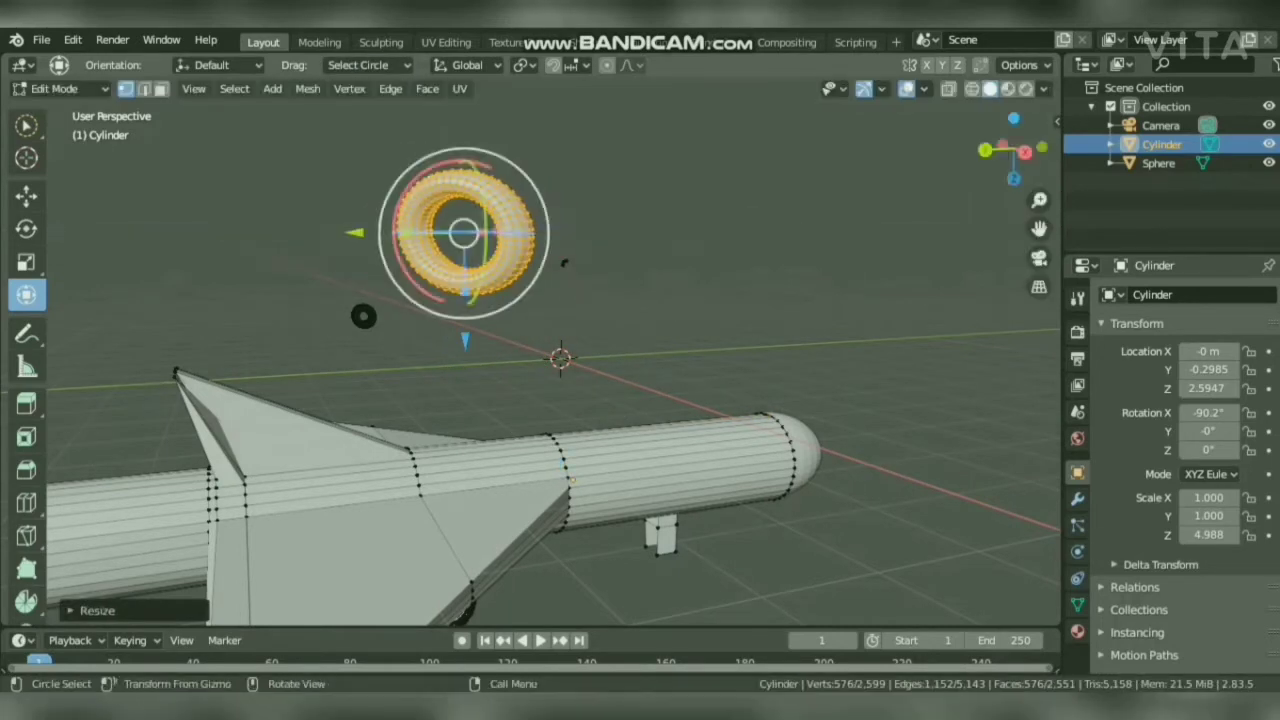
Try to adjust the raised torus's rotation and size from another angle.
drag(1014, 150, 895, 172)
click(27, 229)
drag(455, 207, 441, 184)
drag(460, 244, 392, 241)
drag(1013, 150, 1041, 152)
click(382, 249)
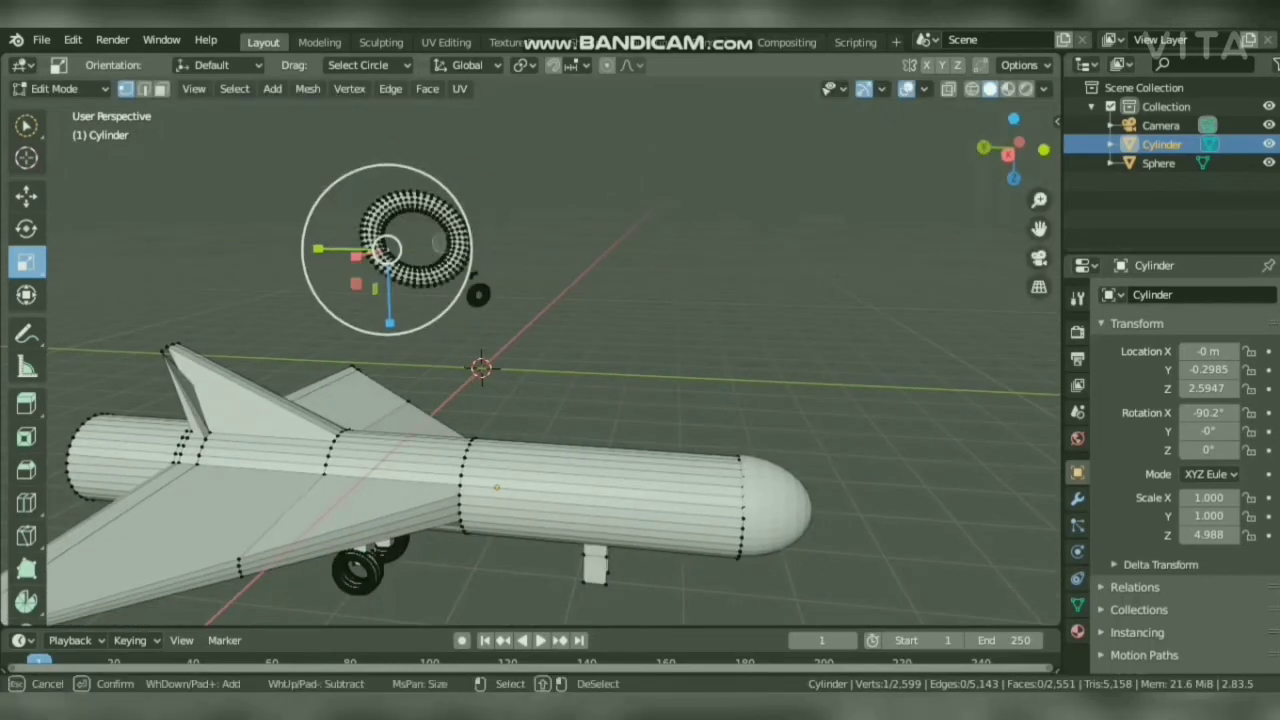
Add another torus at the 3D cursor and rotate it upright as a wheel.
click(369, 65)
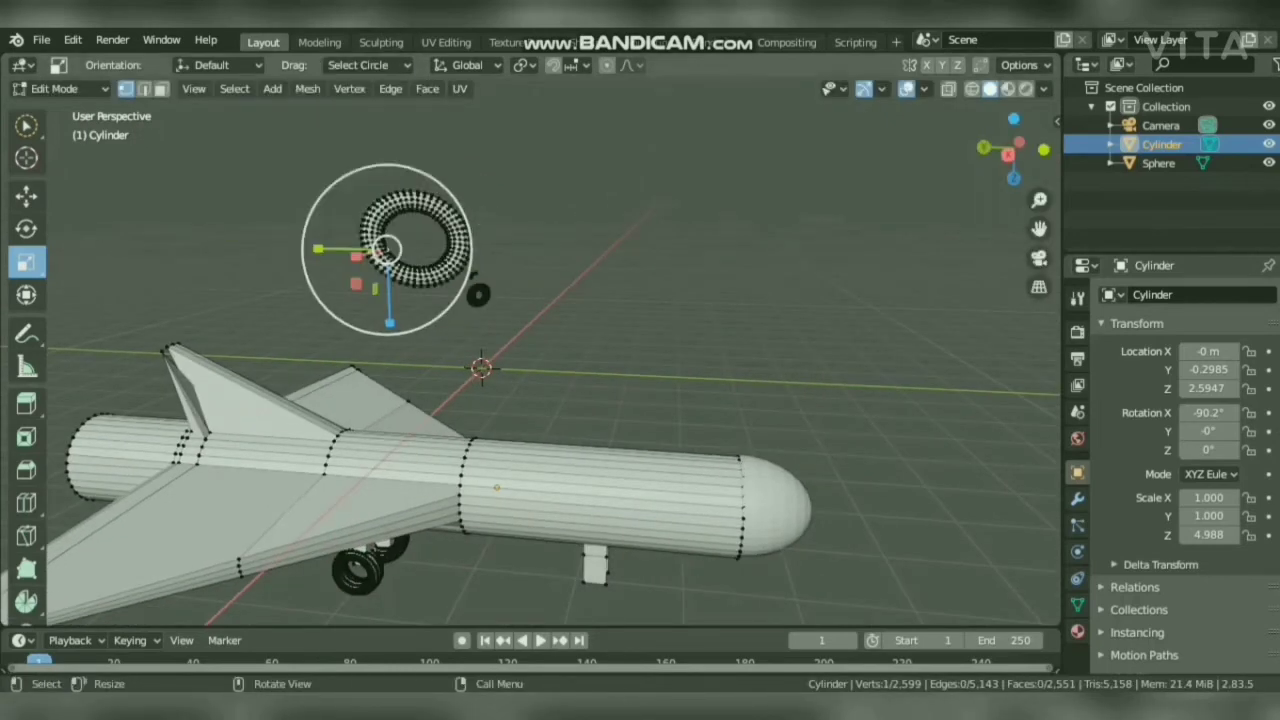
key(shift+a)
click(562, 220)
drag(467, 358, 482, 368)
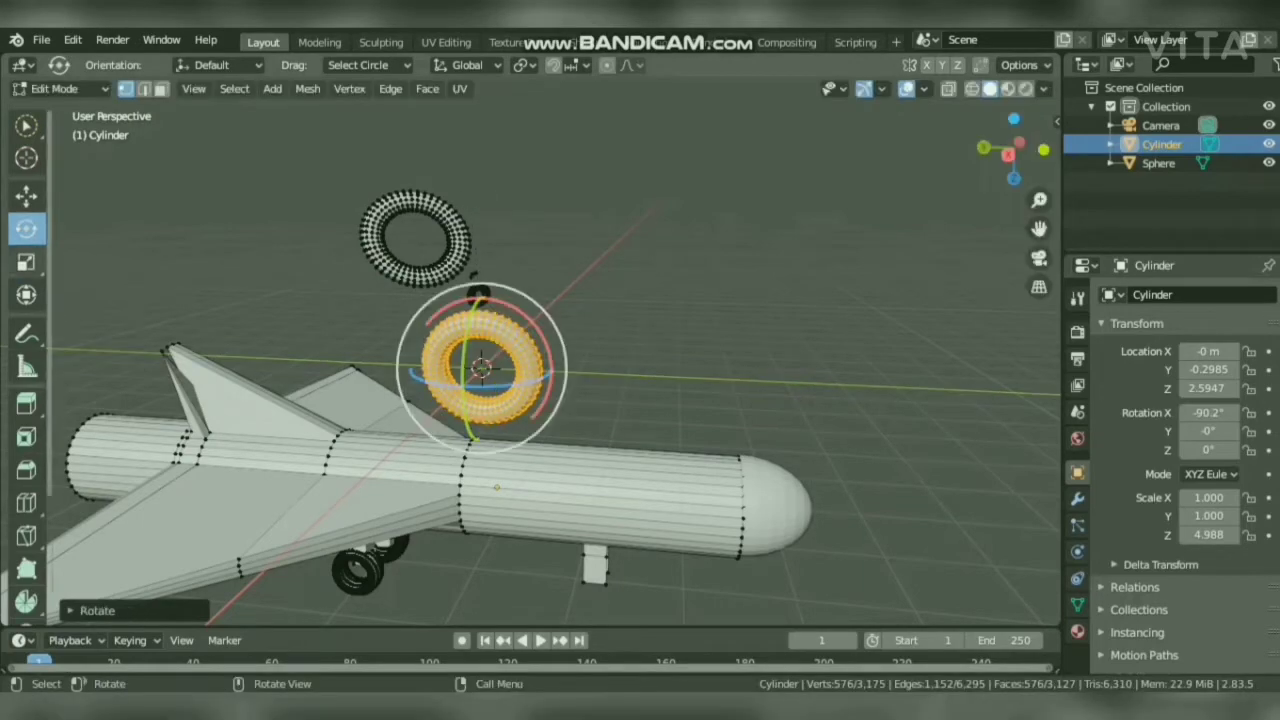
Move the upright torus down to the front forked strut, aligning it from the side and the front.
mouse_move(1013, 150)
mouse_down()
mouse_move(1002, 62)
mouse_move(1012, 110)
mouse_move(838, 190)
mouse_move(1006, 134)
mouse_move(925, 165)
mouse_move(998, 142)
mouse_up()
drag(470, 379, 597, 532)
click(26, 196)
drag(597, 532, 620, 569)
drag(1013, 148, 845, 132)
drag(340, 506, 362, 485)
click(26, 403)
click(26, 196)
drag(397, 546, 403, 545)
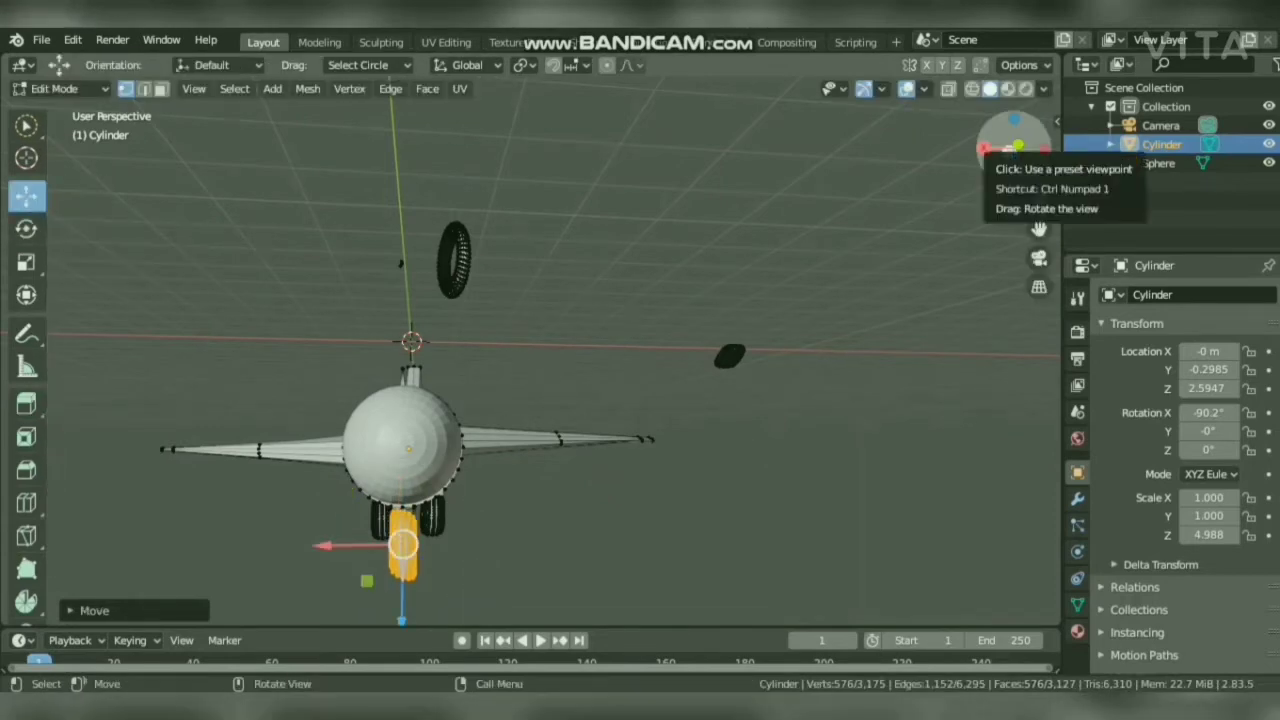
Scale the front wheel down to fit its forked strut, and clear the selection.
drag(1014, 146, 806, 150)
click(26, 262)
drag(461, 608, 461, 598)
drag(1013, 148, 1014, 4)
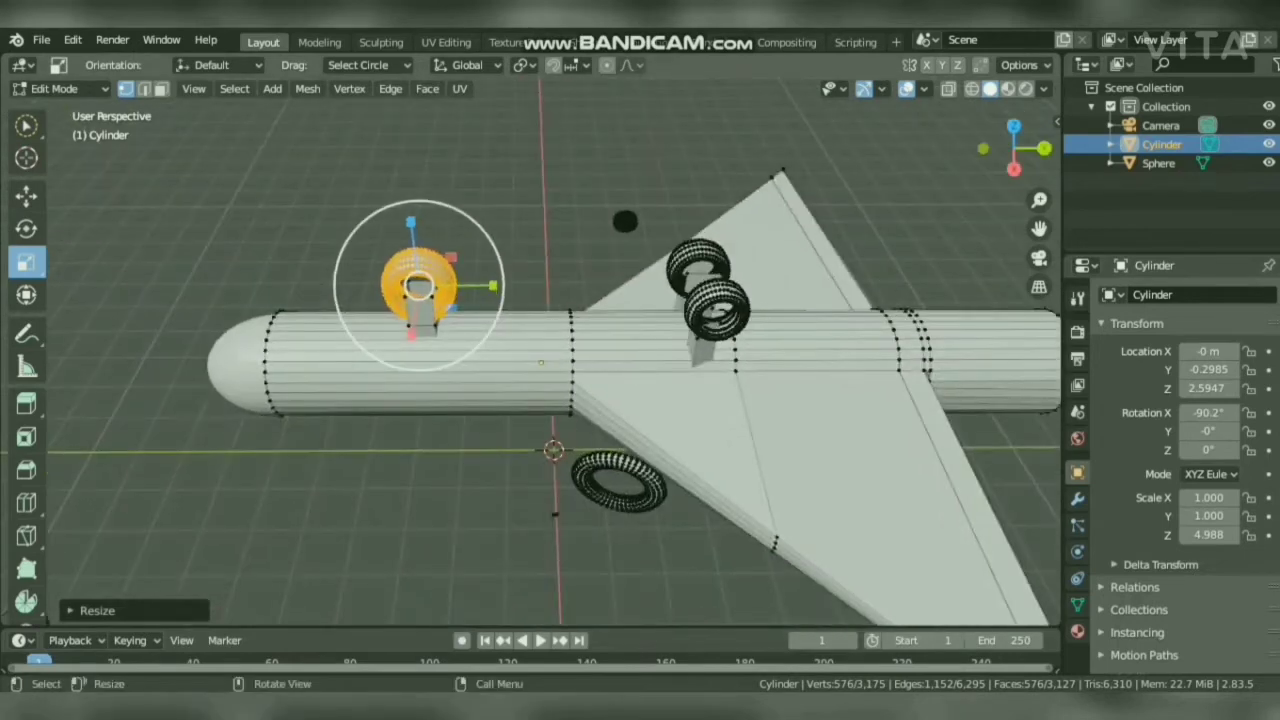
drag(411, 225, 413, 230)
click(197, 203)
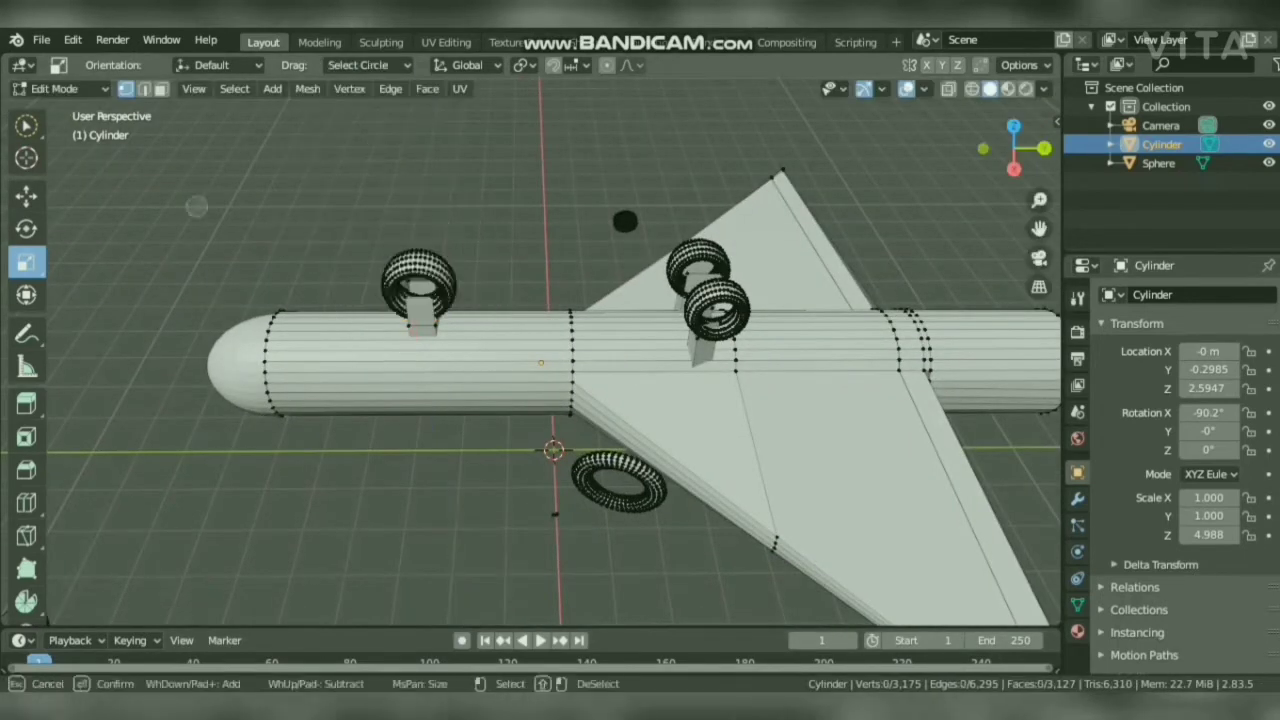
Select the flat end cap at the rear of the fuselage and delete its face.
mouse_move(940, 430)
mouse_down()
mouse_move(938, 470)
mouse_move(925, 431)
mouse_up()
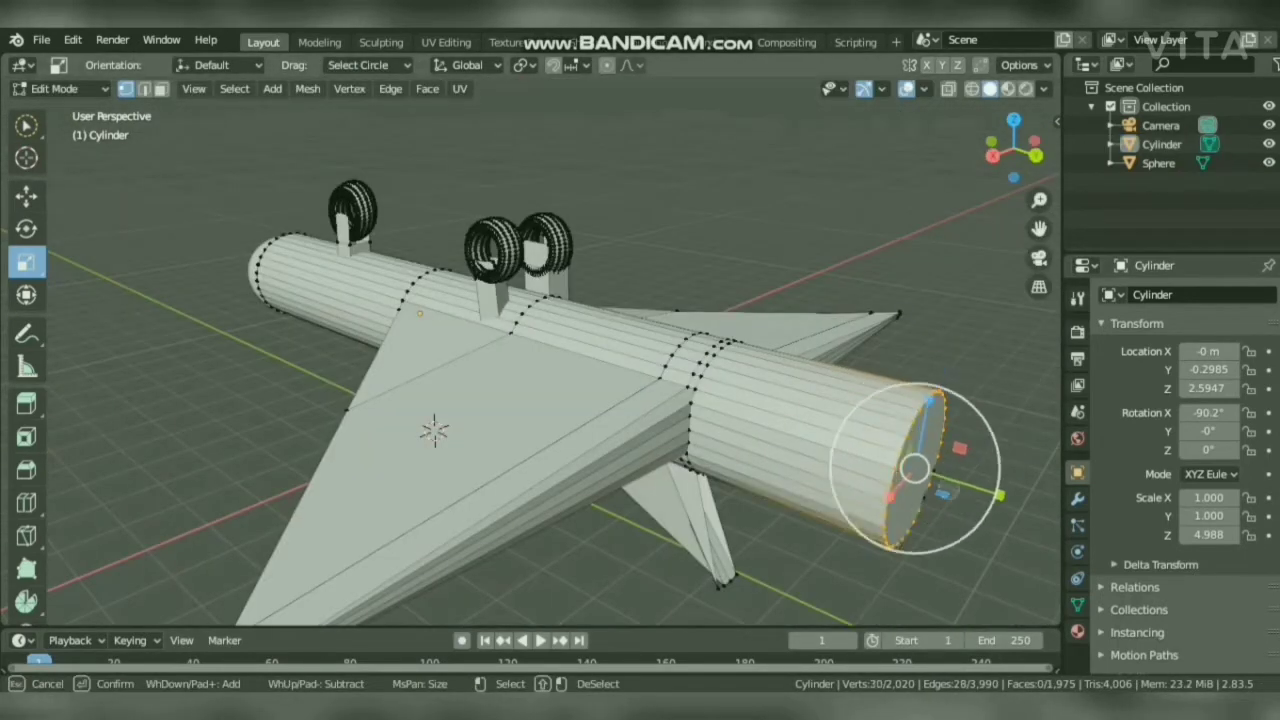
key(x)
click(925, 446)
Add two loop cuts around the rear fuselage section between the tail fin and the open end.
drag(1013, 150, 1115, 165)
drag(1039, 228, 1130, 150)
drag(1013, 150, 890, 195)
click(26, 503)
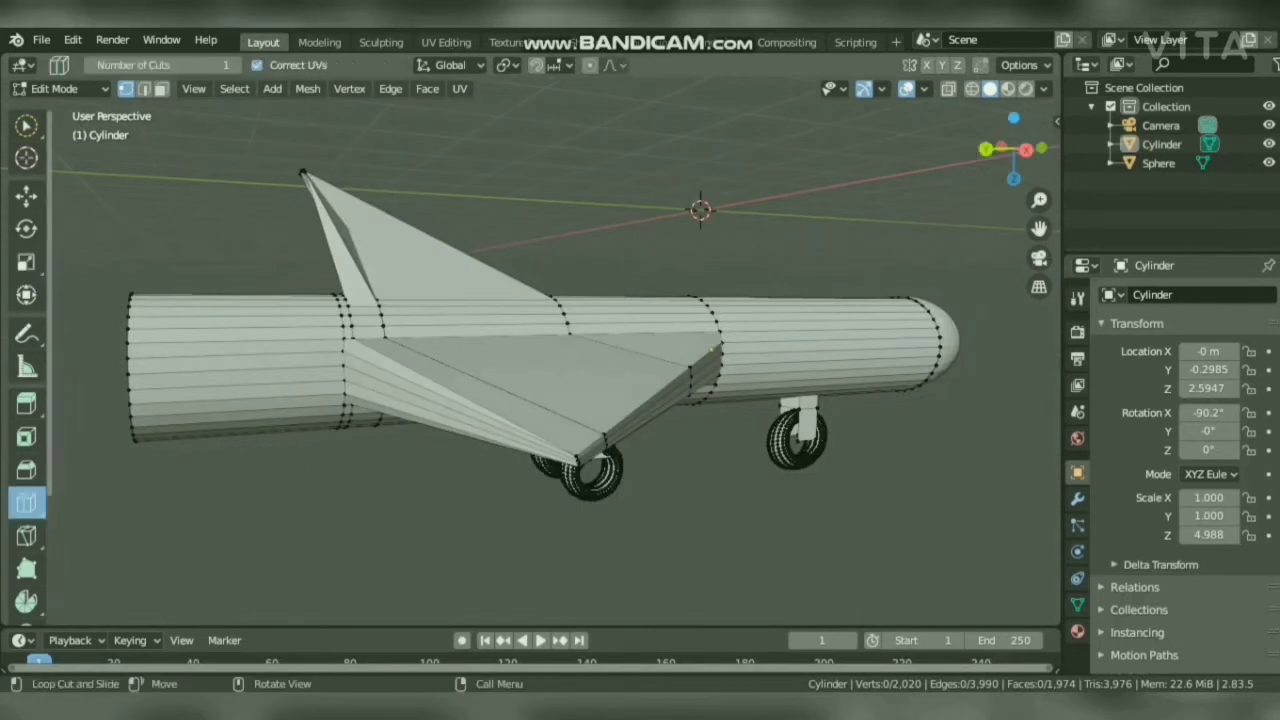
drag(240, 390, 162, 390)
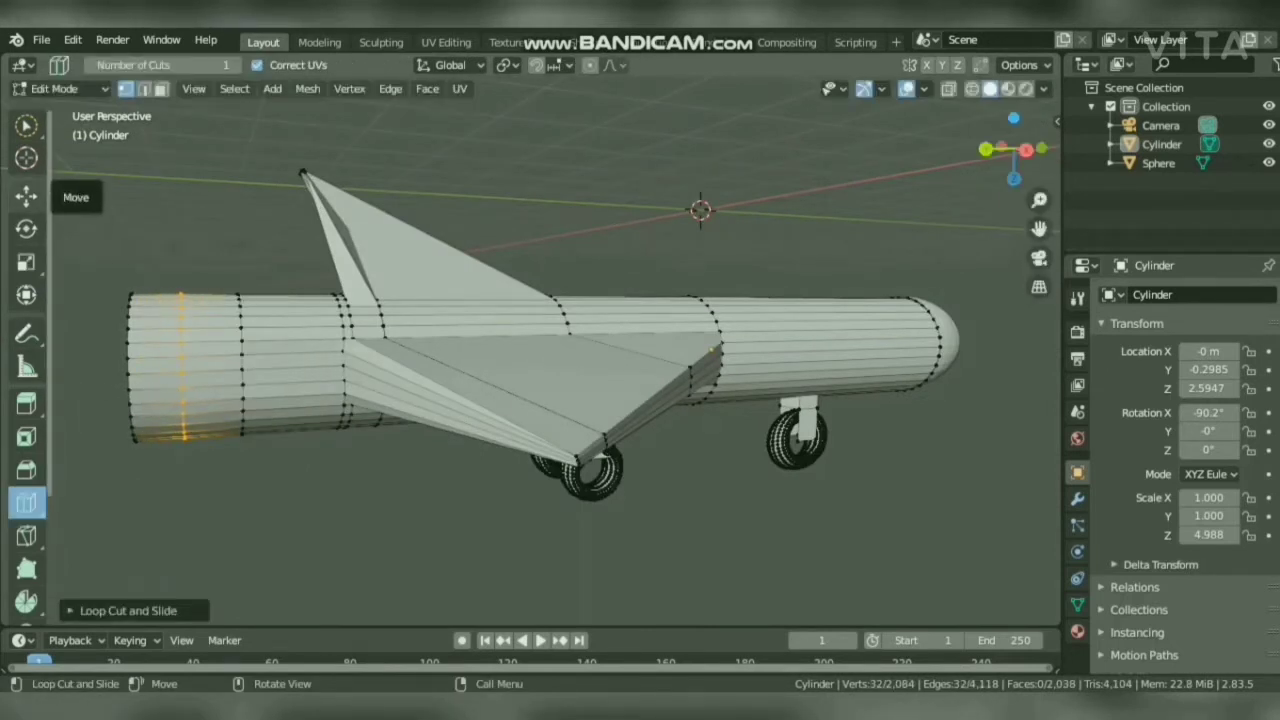
Select the ring of vertices at the fuselage's open rear end, scale it down into a tapered tail, and clear the selection.
click(26, 197)
middle_drag(440, 420, 500, 450)
mouse_move(247, 418)
mouse_down()
mouse_move(281, 518)
mouse_move(252, 520)
mouse_up()
drag(284, 578, 280, 558)
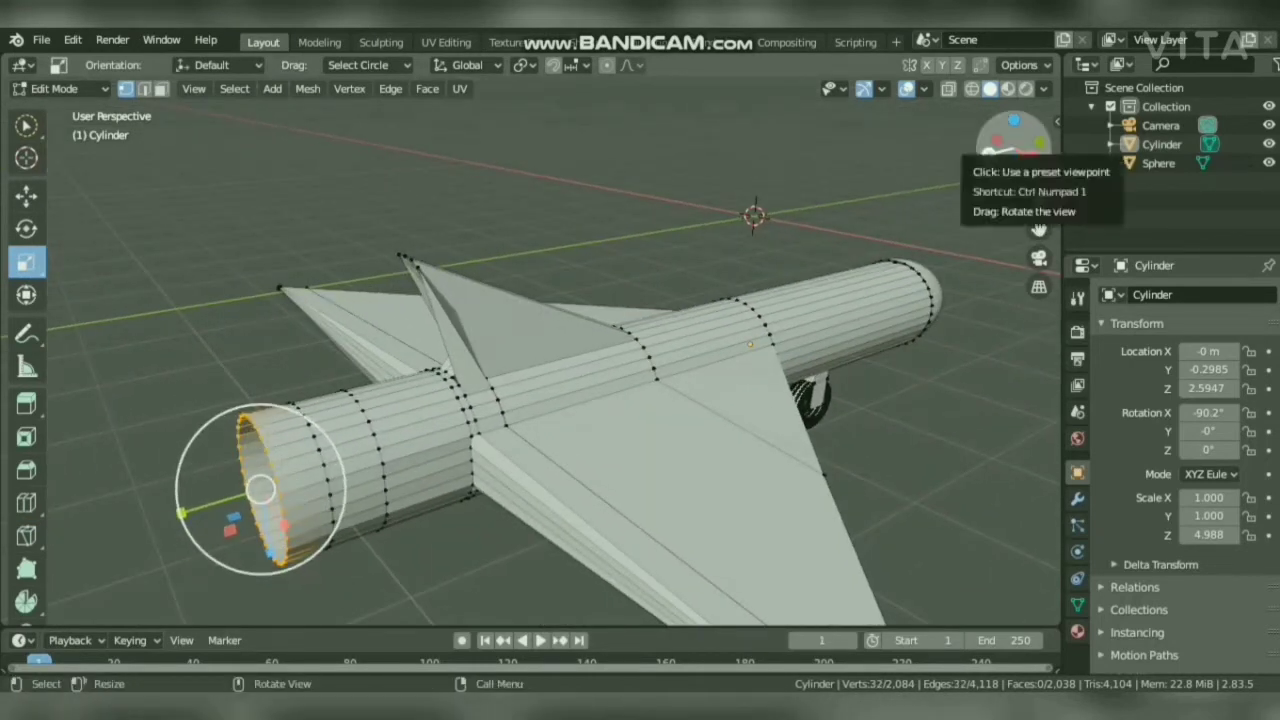
drag(1012, 150, 990, 175)
key(s)
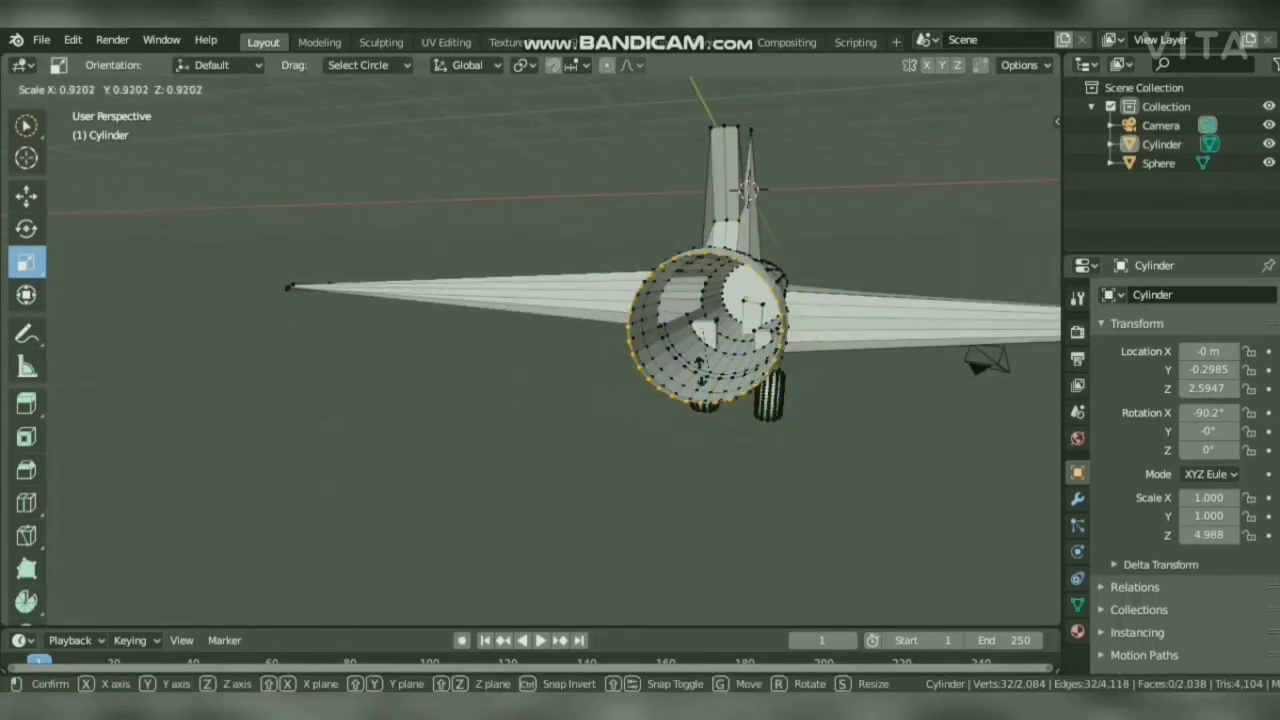
click(701, 333)
click(870, 235)
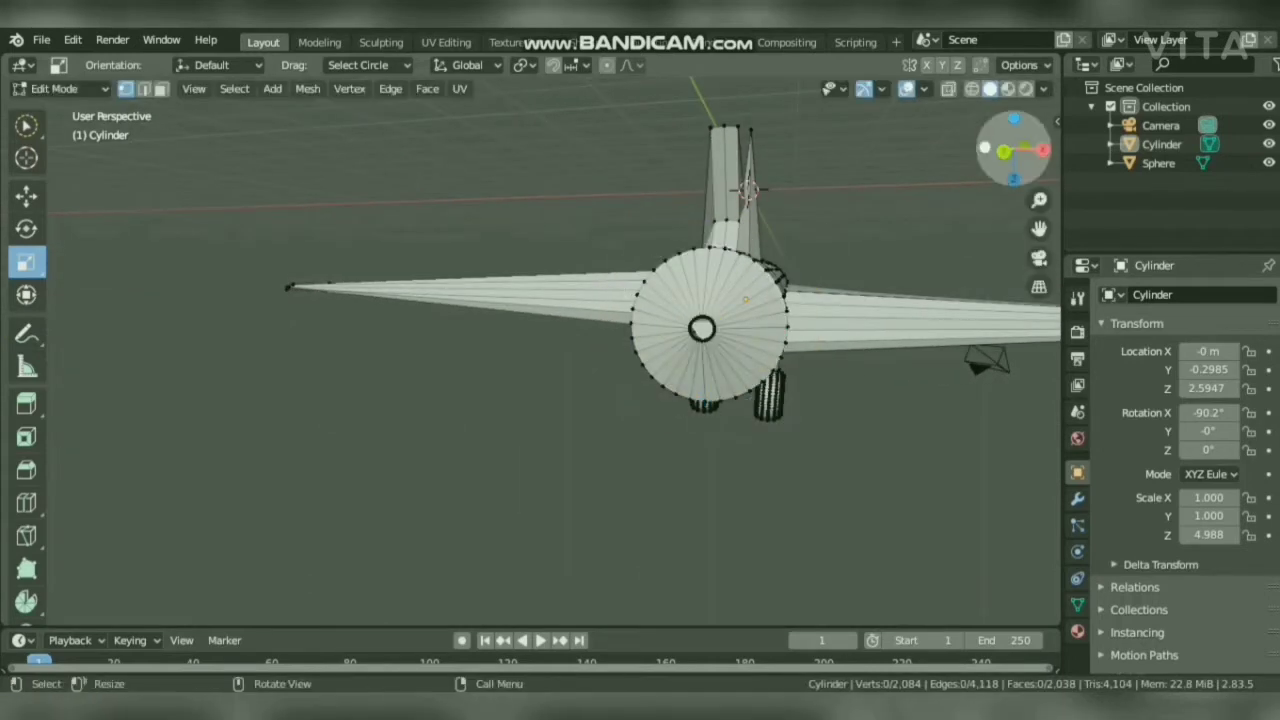
Add a loop cut around the tapered cone section at the rear of the fuselage.
drag(1012, 150, 880, 165)
click(26, 503)
drag(182, 385, 184, 384)
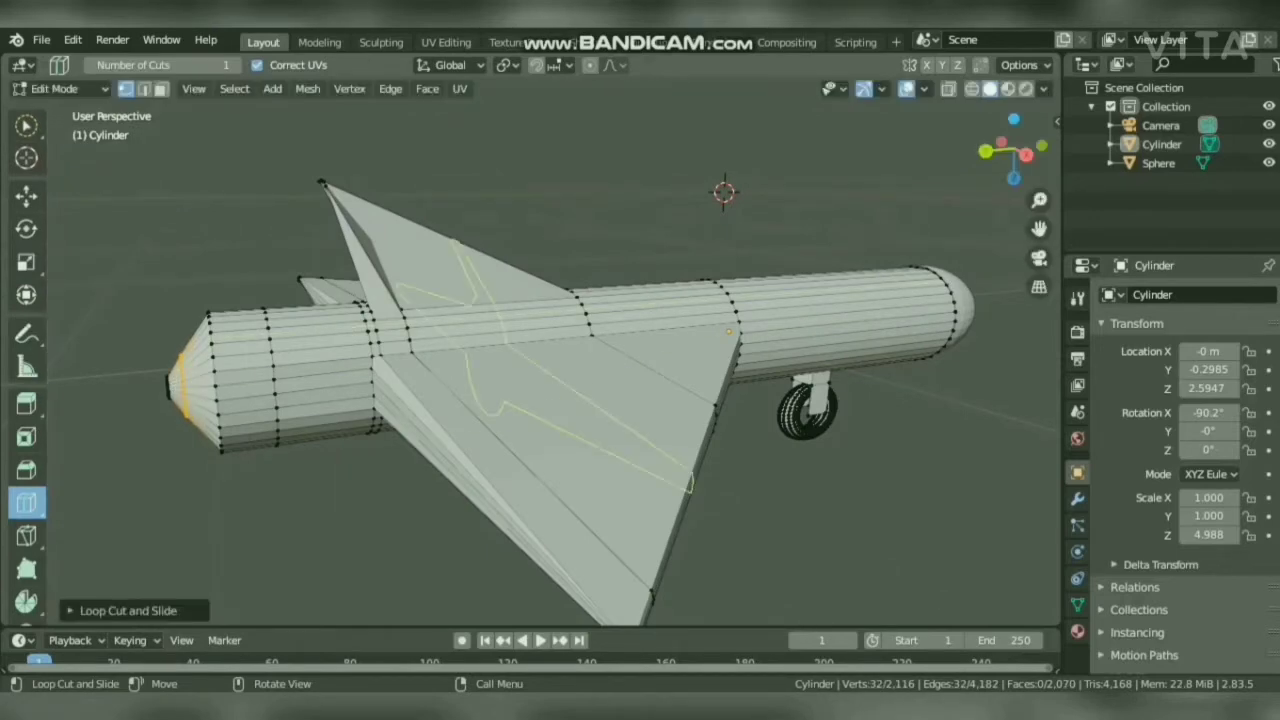
Select the small end ring of the tapered tail and enlarge it slightly.
click(26, 262)
click(860, 230)
drag(1010, 152, 1040, 138)
drag(247, 347, 245, 353)
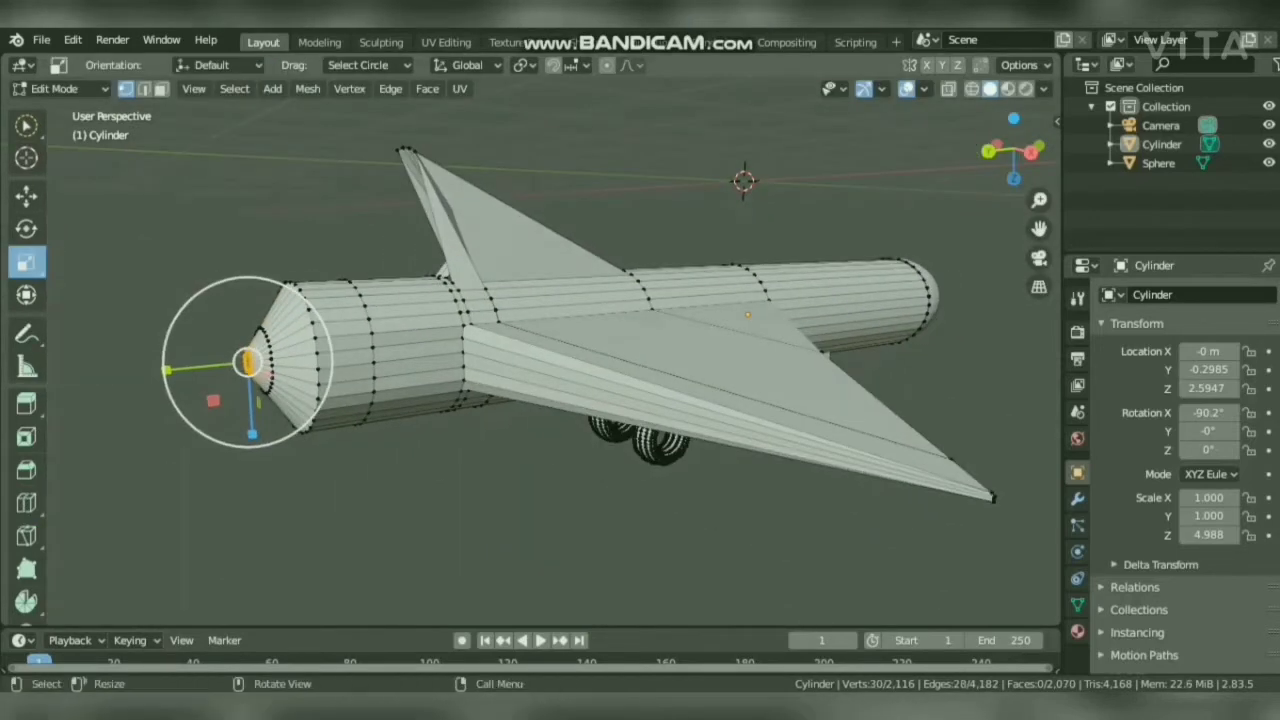
key(KP_1)
key(s)
drag(790, 413, 788, 411)
drag(742, 453, 708, 418)
drag(1014, 150, 978, 151)
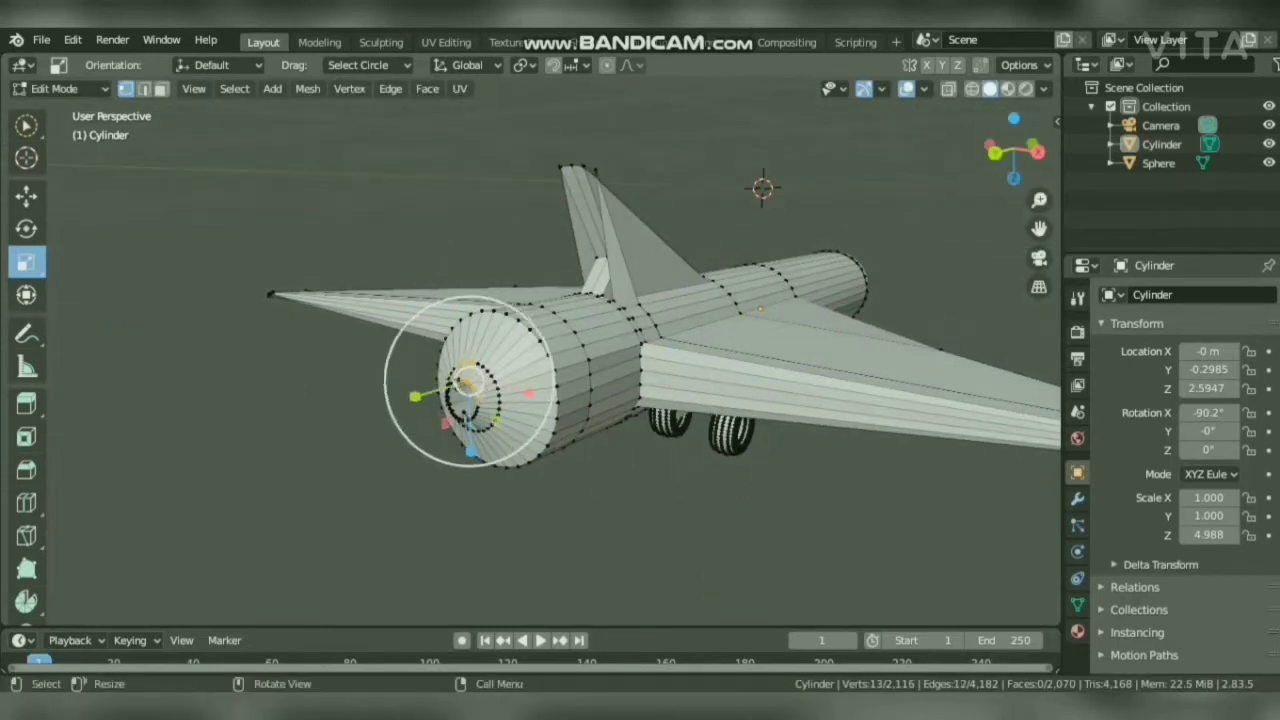
mouse_move(457, 385)
mouse_down()
mouse_move(472, 387)
mouse_move(476, 412)
mouse_up()
drag(1014, 150, 1050, 150)
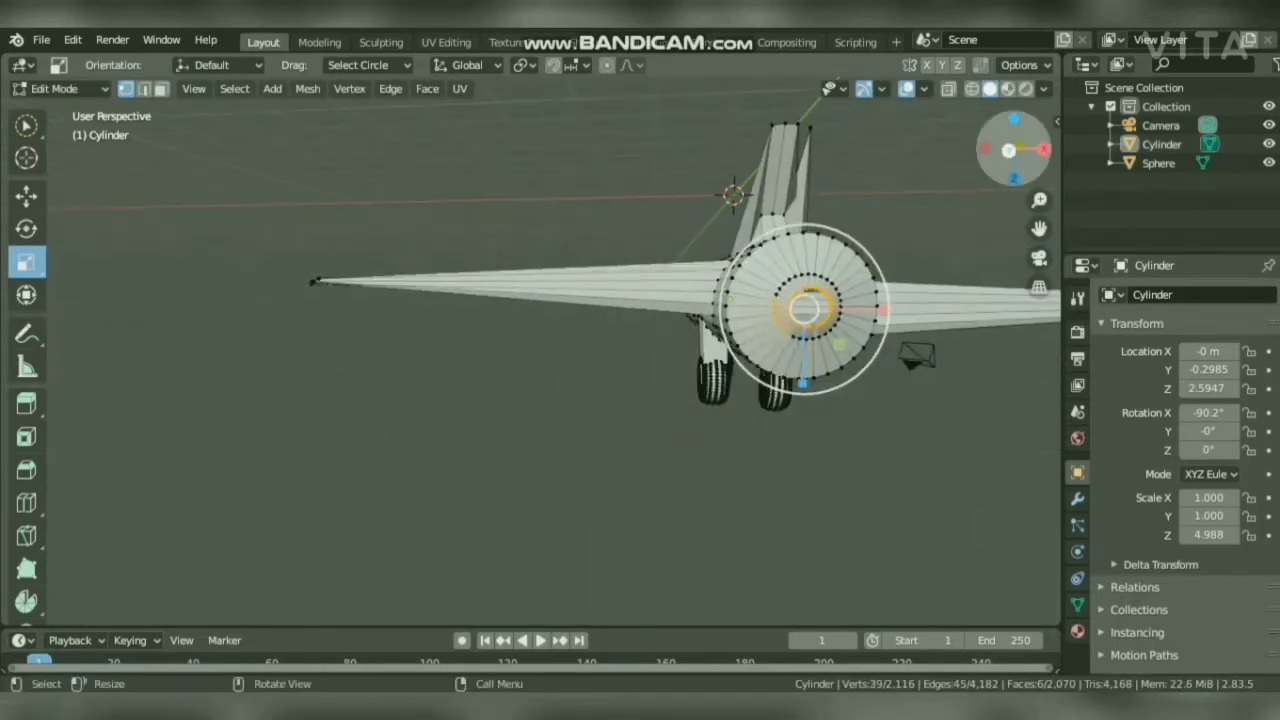
click(368, 66)
drag(751, 318, 760, 318)
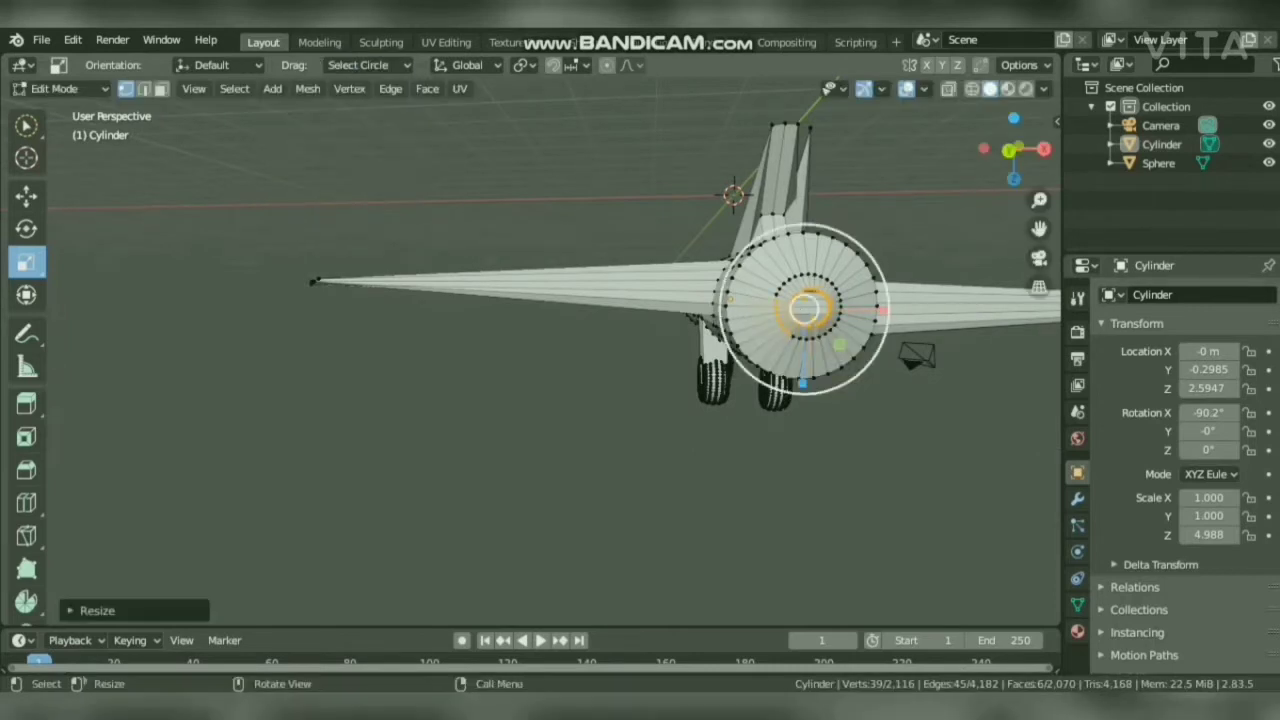
key(ctrl+z)
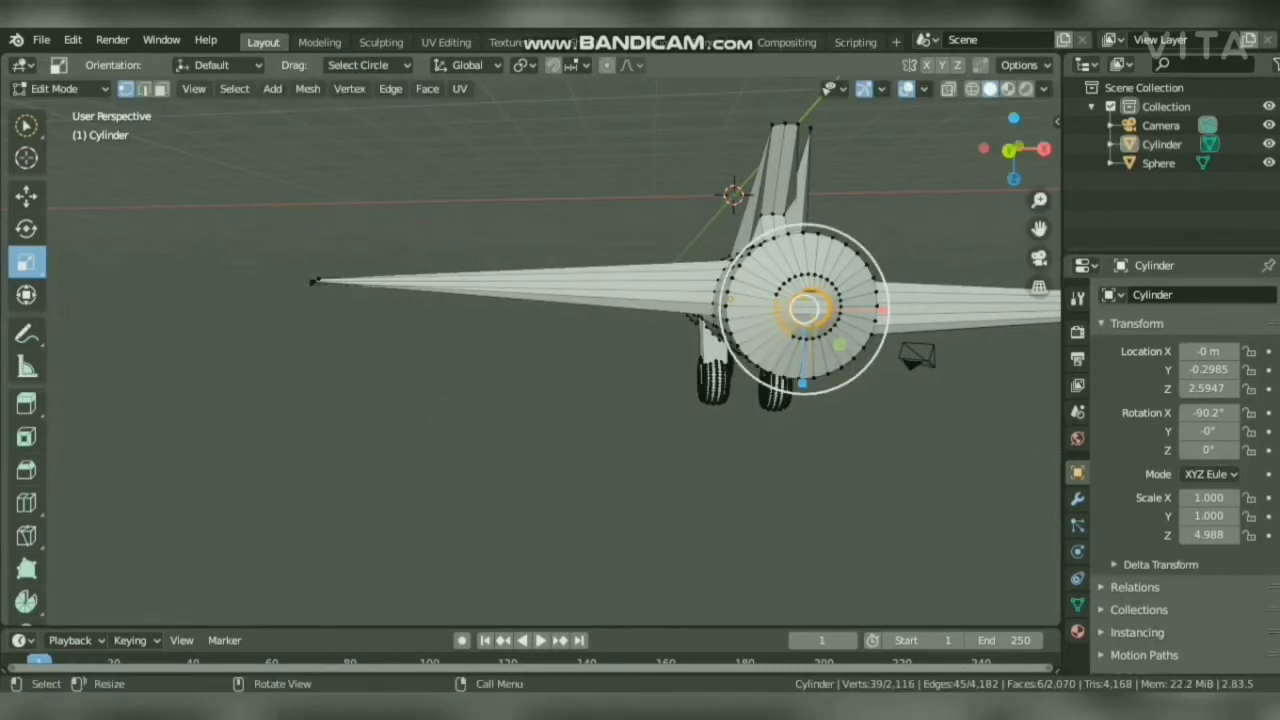
Circle-select the innermost tail ring, scale it about 3.07 times along X and Z only to flare the exhaust, and clear the selection.
click(368, 66)
click(301, 215)
click(450, 385)
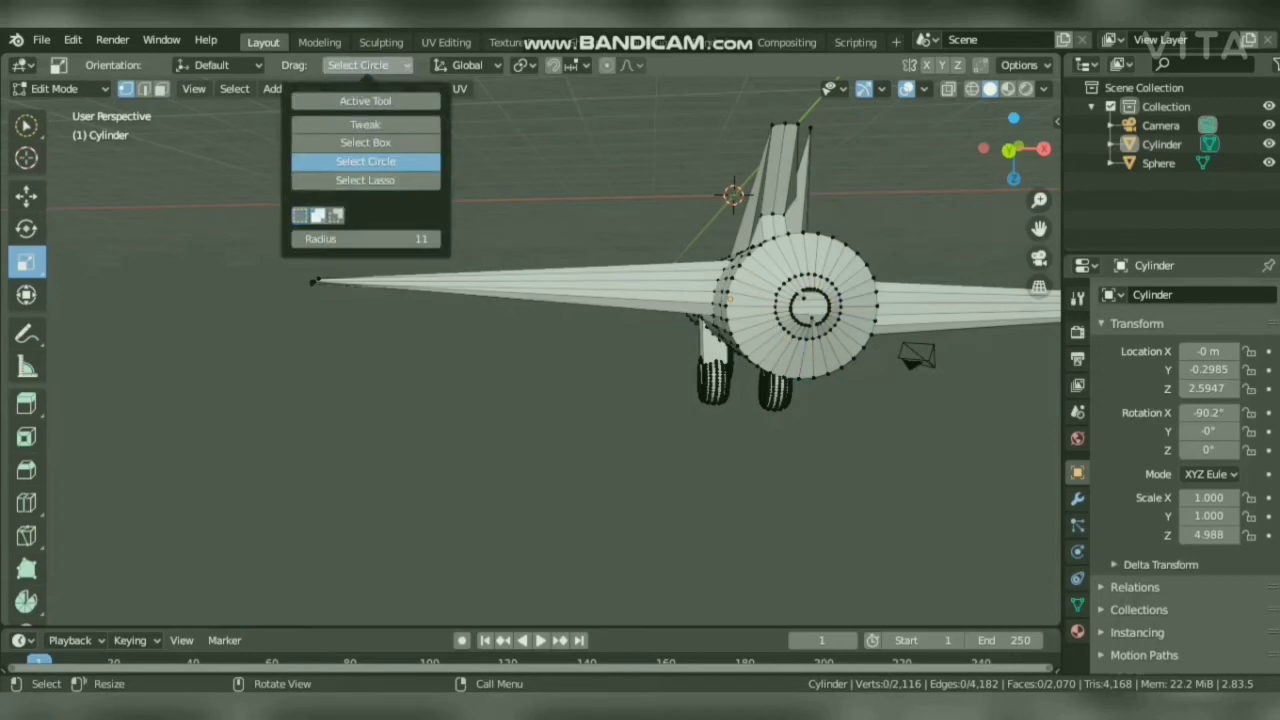
click(797, 307)
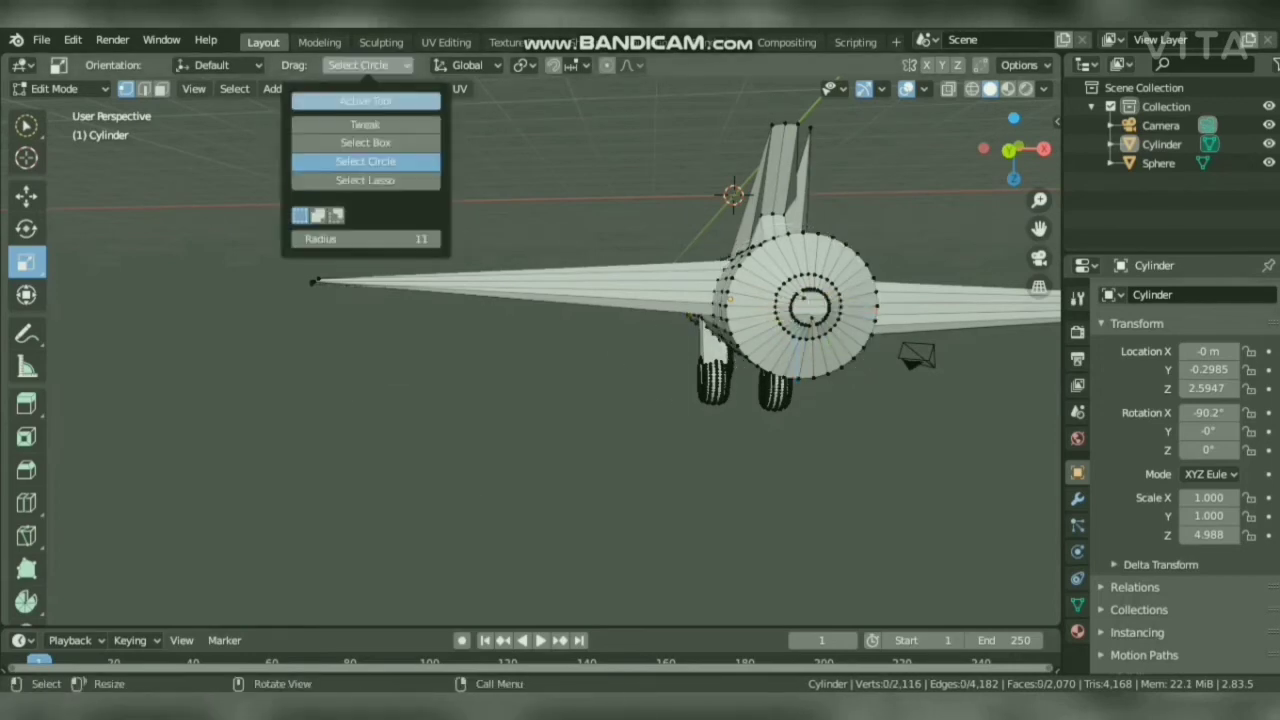
drag(797, 307, 796, 315)
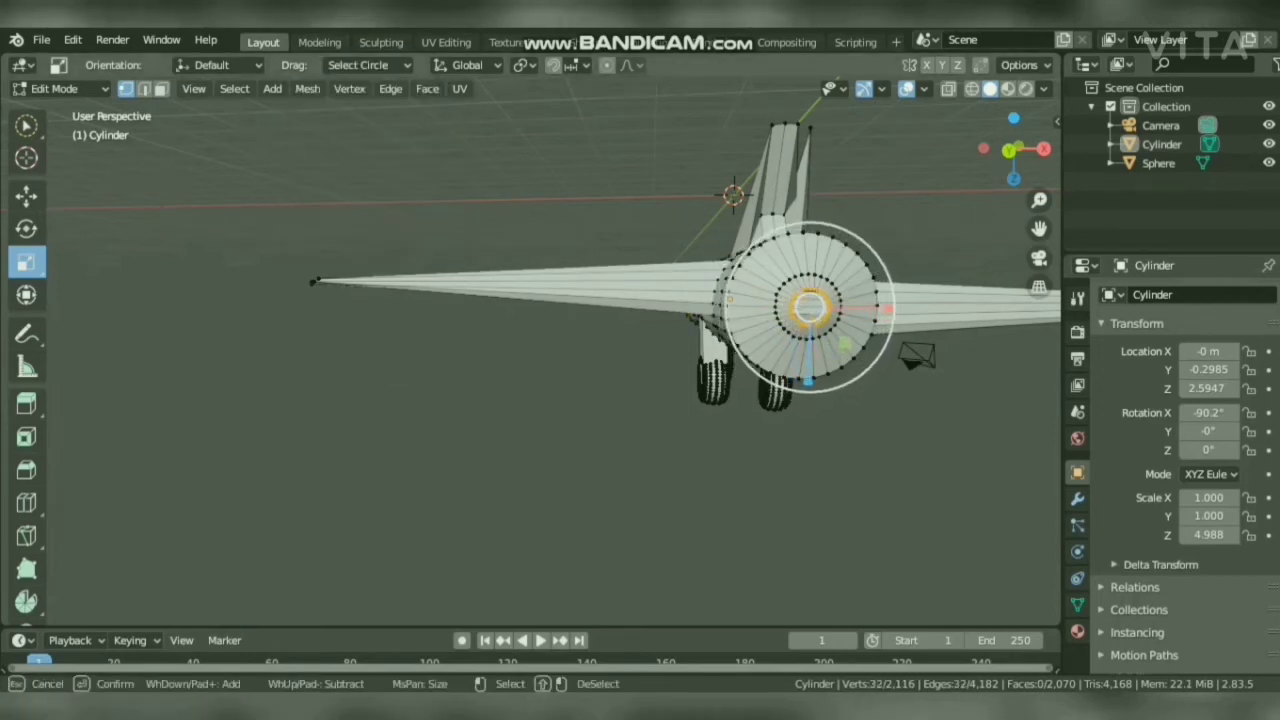
right_click(810, 307)
key(s)
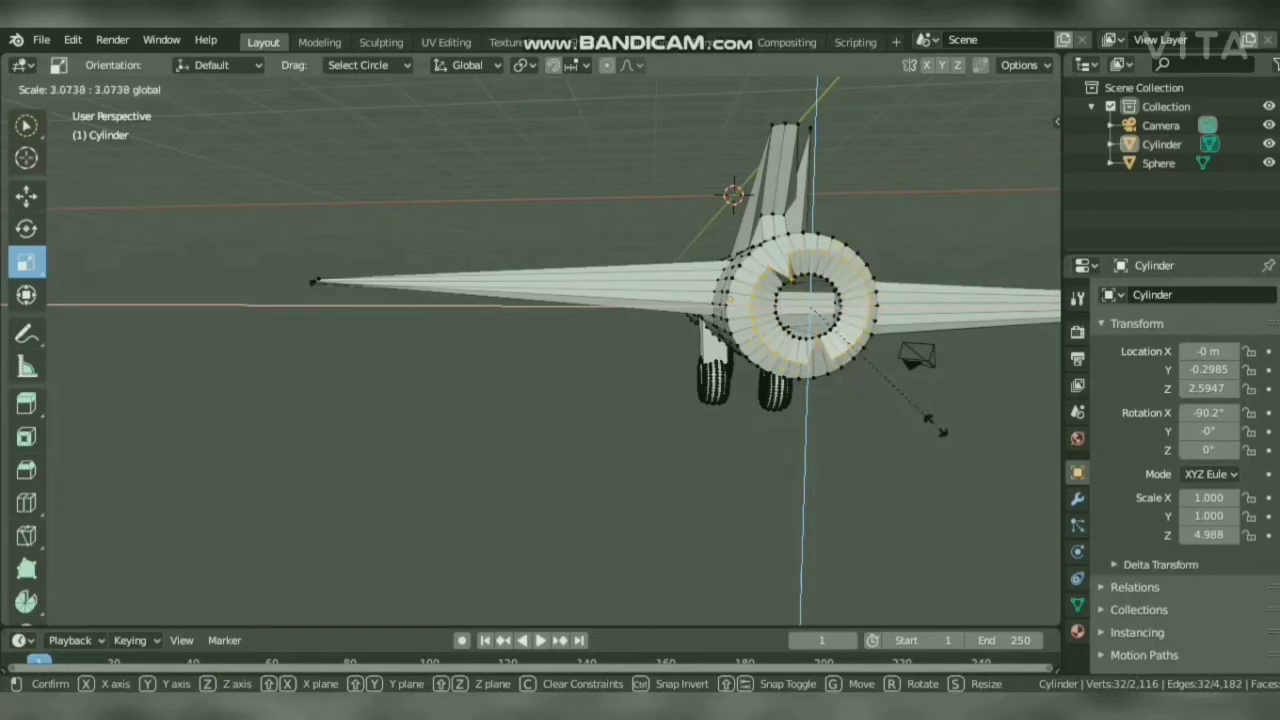
click(935, 425)
click(367, 65)
click(306, 215)
click(540, 420)
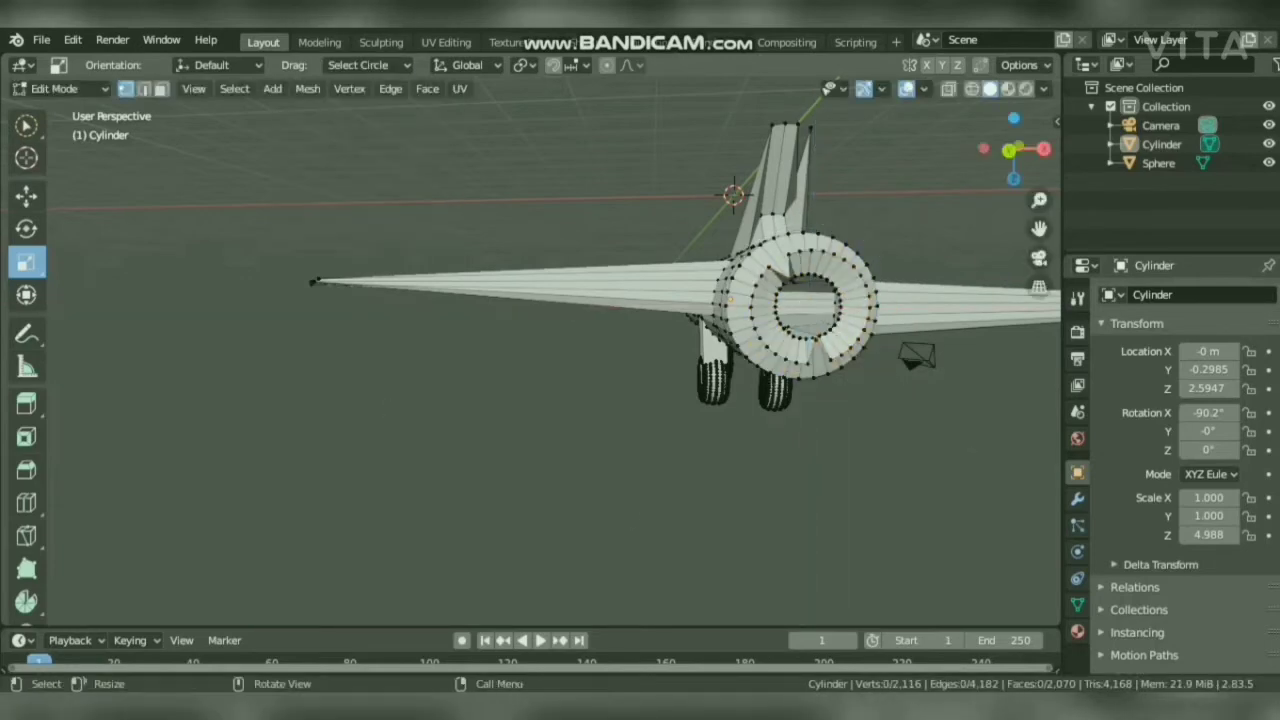
Add a UV sphere to the aircraft mesh at the 3D cursor.
middle_drag(530, 400, 400, 357)
key(shift+a)
click(400, 357)
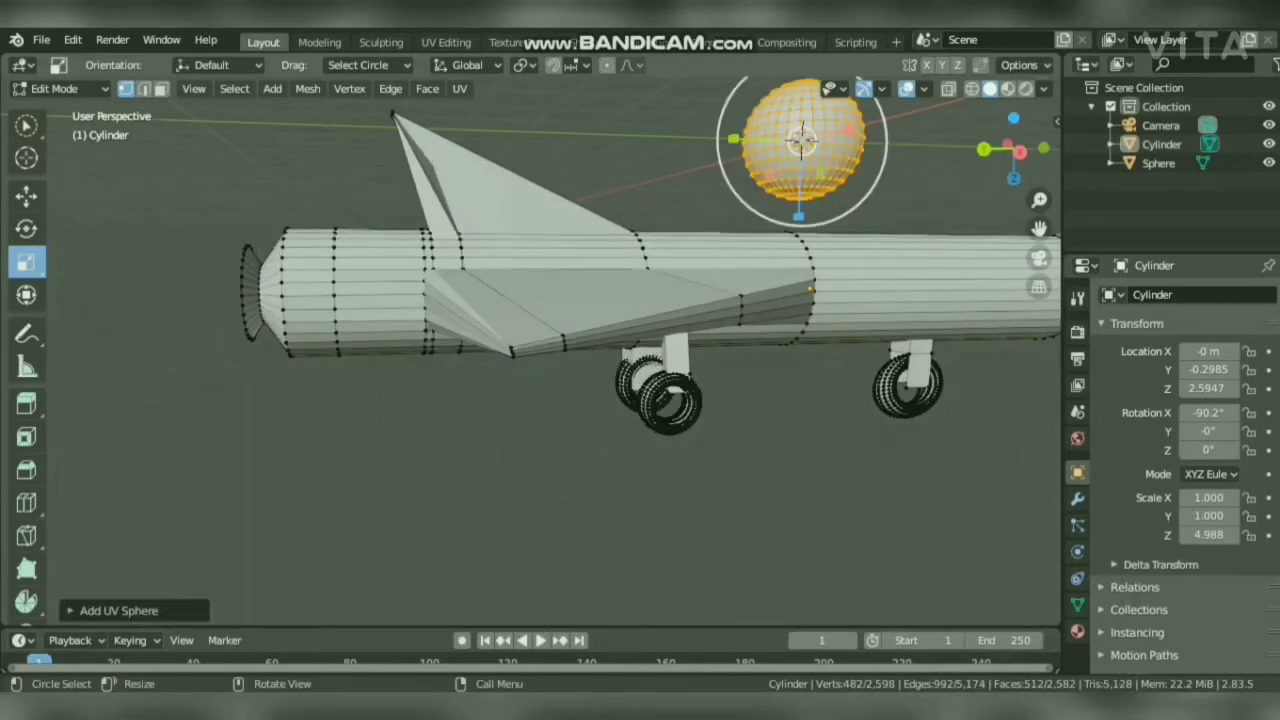
click(802, 141)
key(g)
click(806, 143)
click(26, 366)
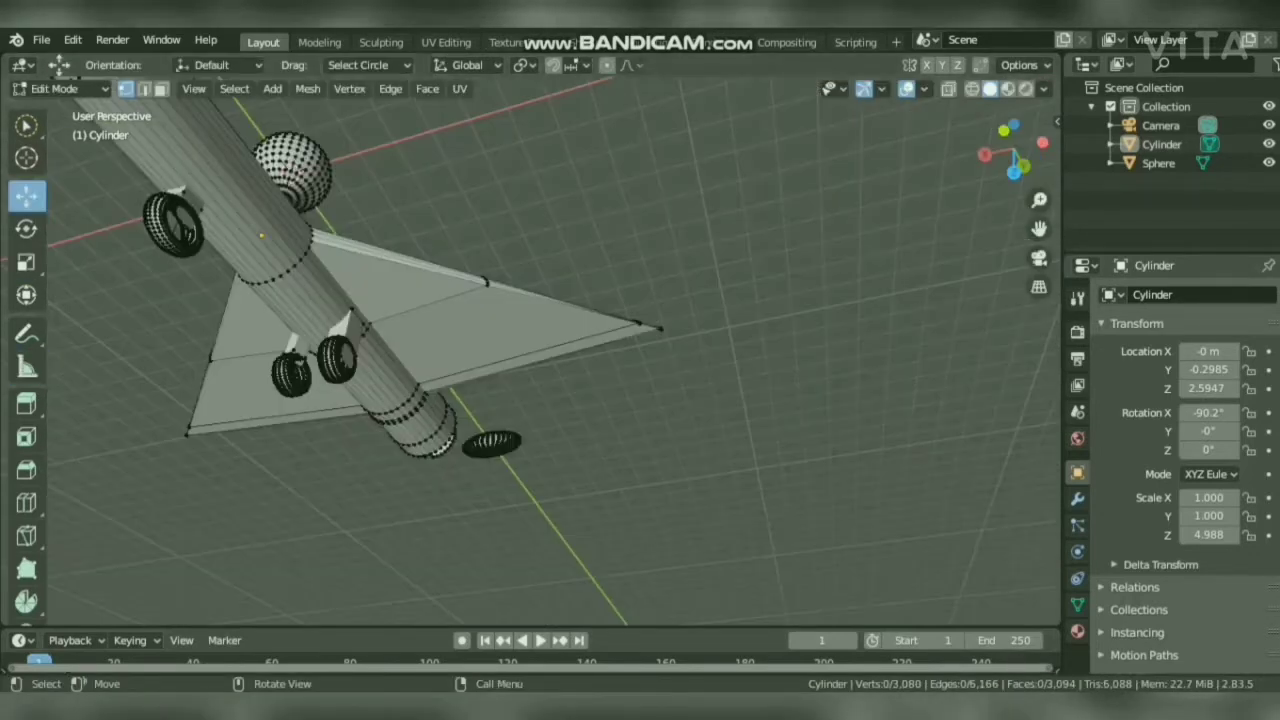
Add another UV sphere to the aircraft mesh, move it away from the fuselage behind the wing, and flatten it.
key(shift+a)
click(540, 528)
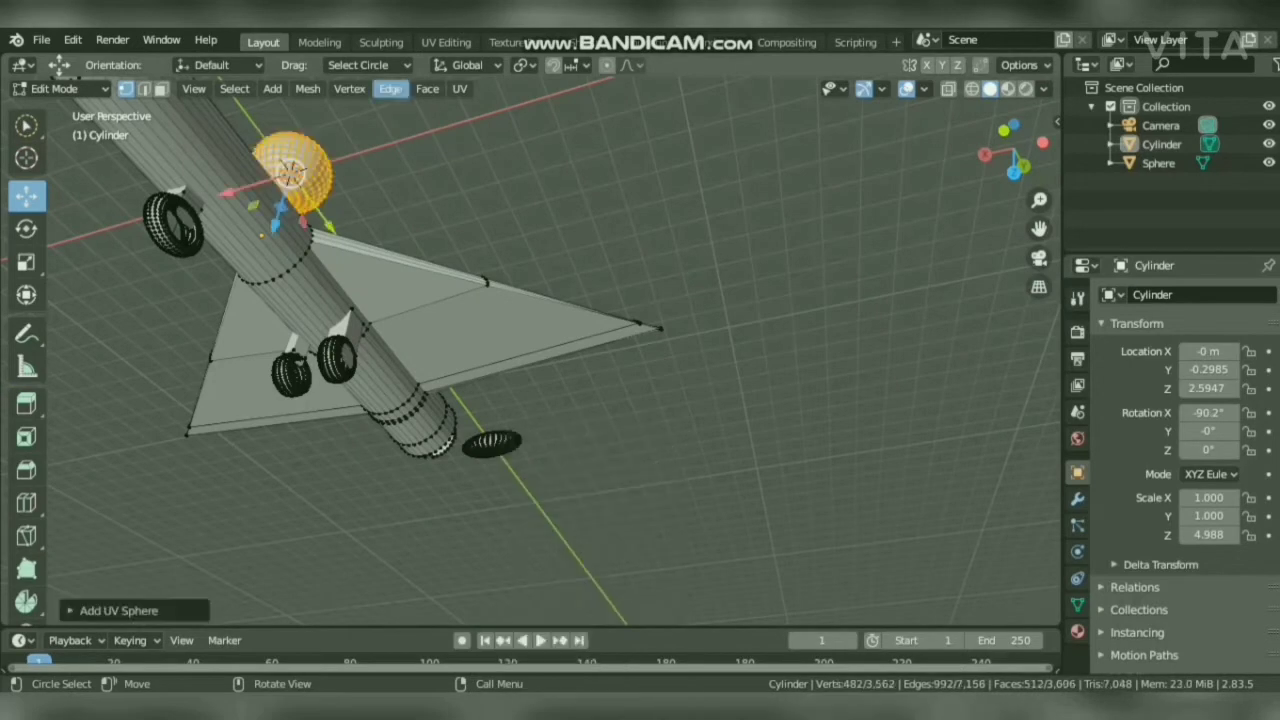
key(g)
key(Return)
click(26, 228)
click(26, 261)
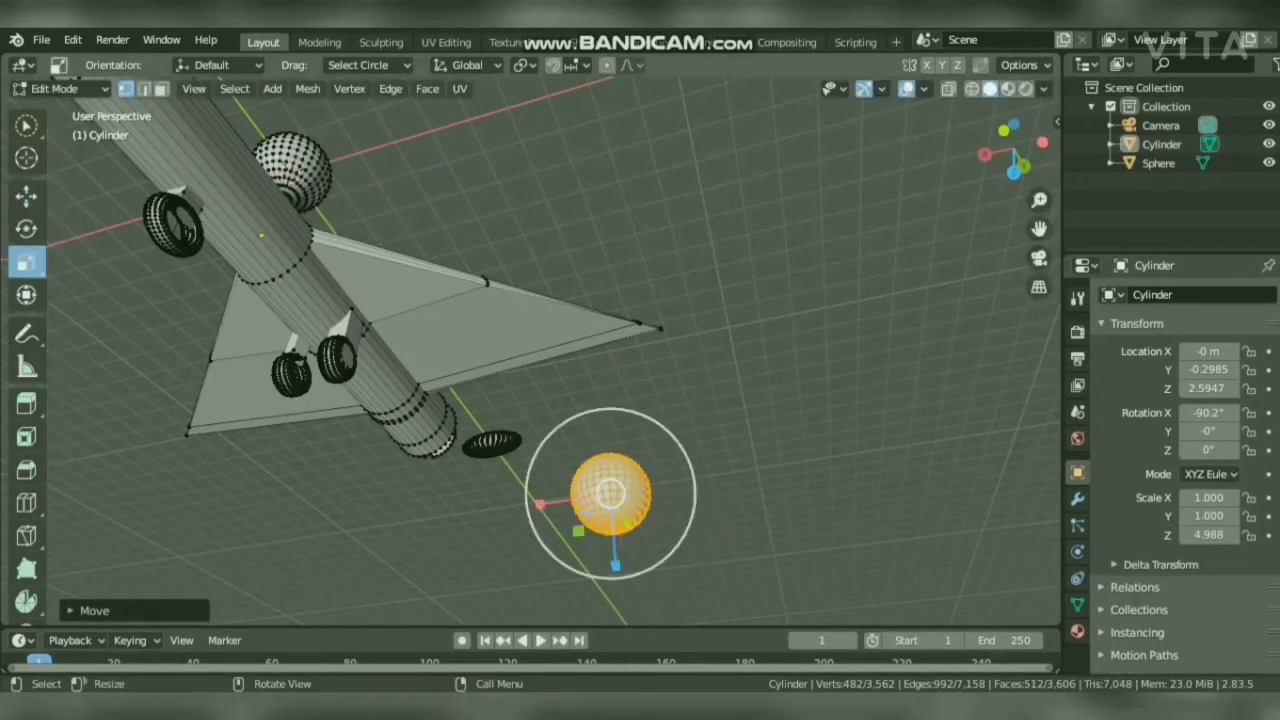
drag(627, 523, 617, 515)
drag(1014, 150, 930, 150)
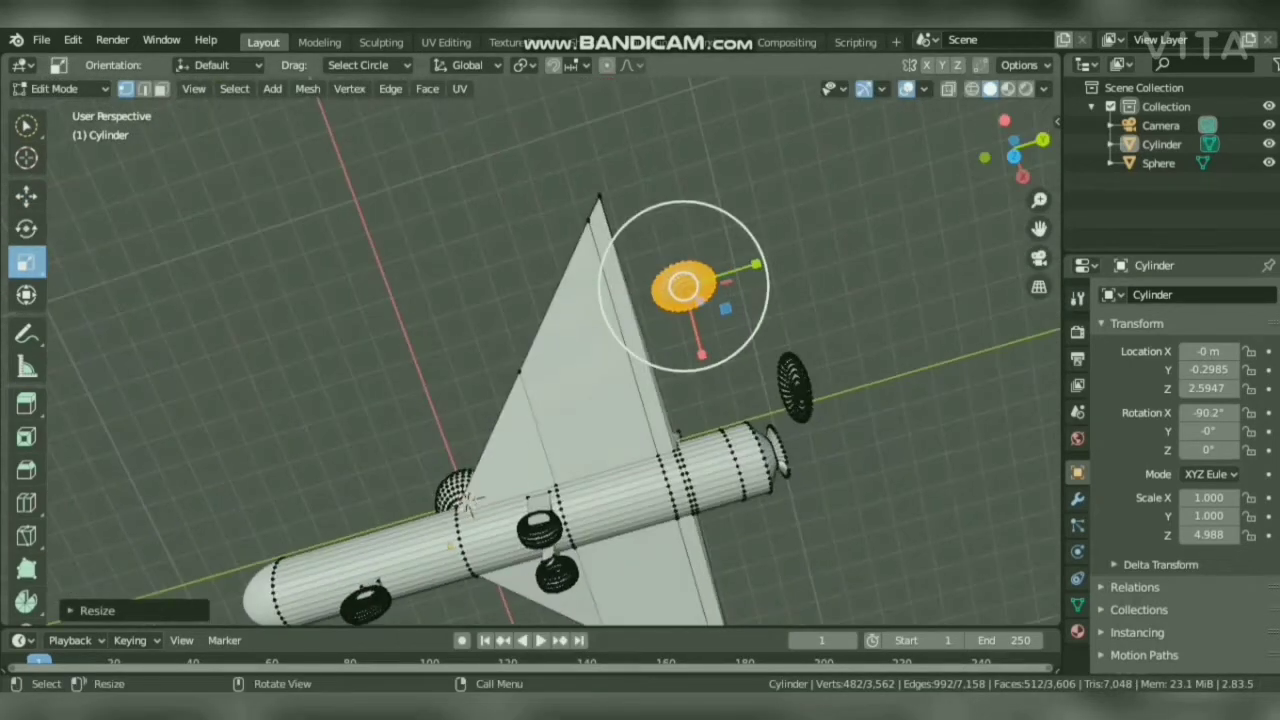
Move the newly flattened sphere into the exhaust opening at the tail, aligning it from several angles.
drag(750, 264, 804, 454)
click(26, 197)
drag(1014, 150, 832, 262)
drag(648, 420, 770, 125)
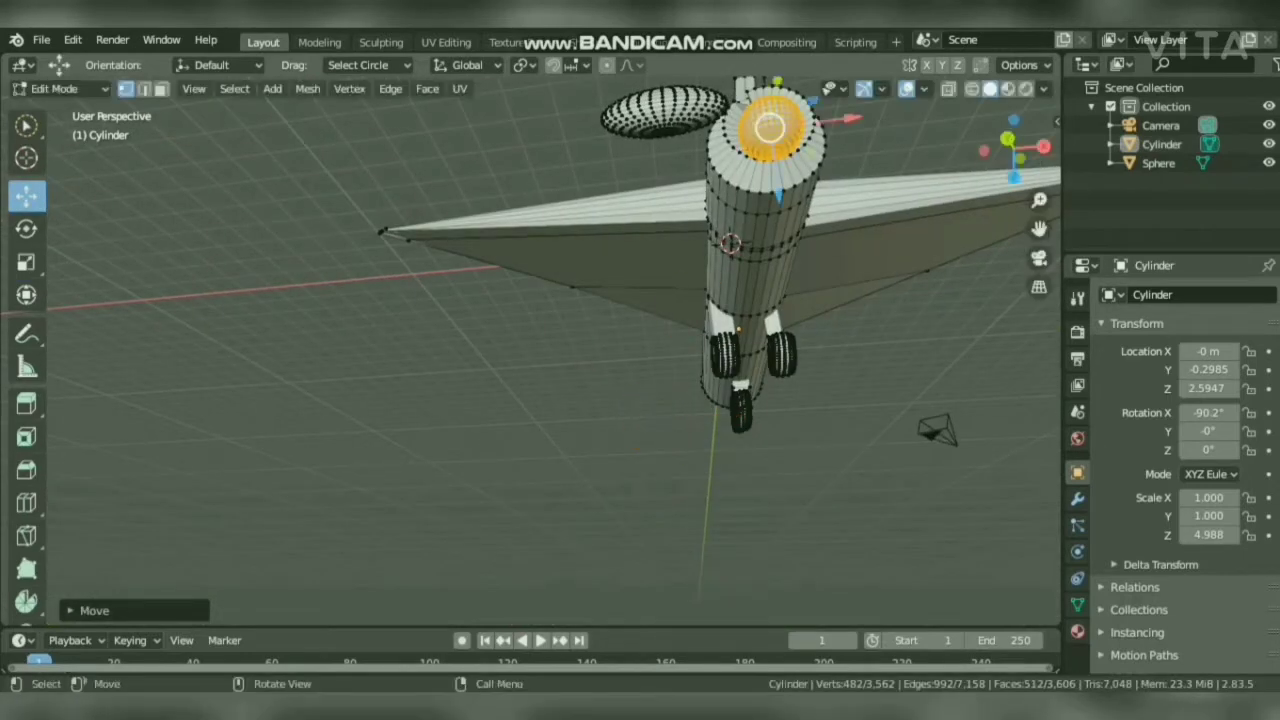
drag(1013, 148, 1038, 193)
drag(711, 560, 715, 549)
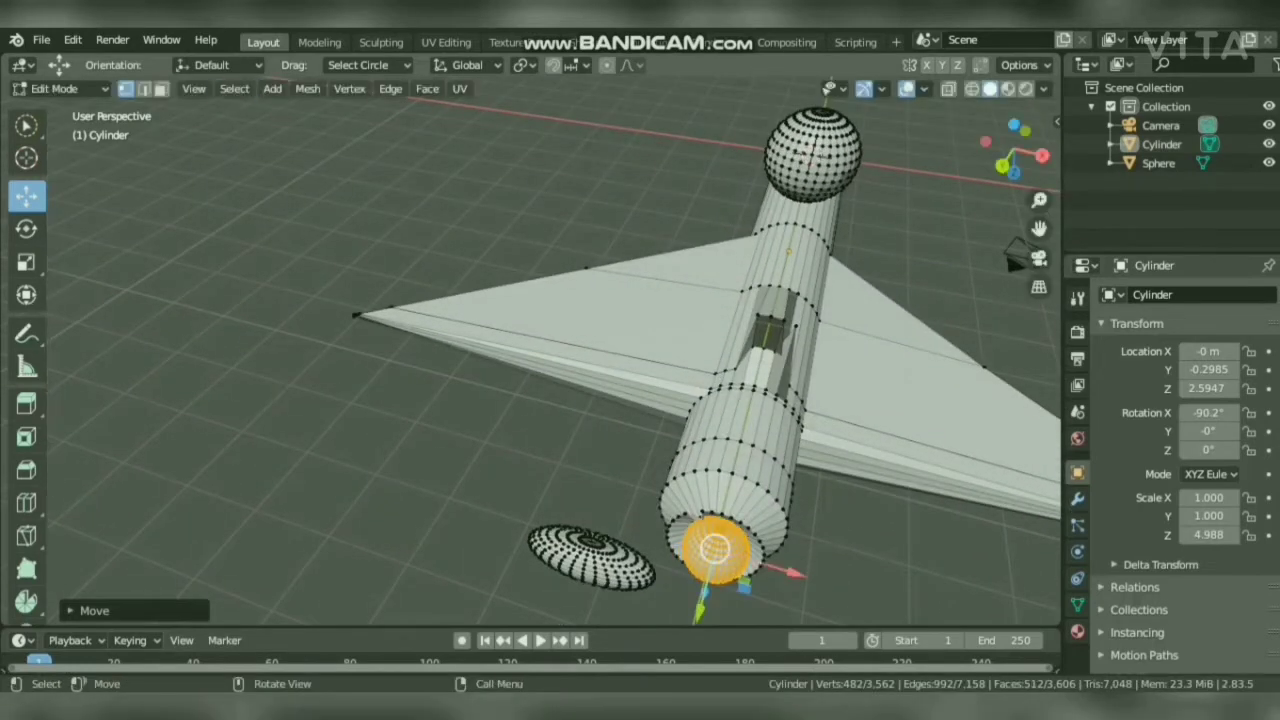
Delete the flattened sphere placed in the exhaust opening.
click(62, 89)
click(62, 110)
key(x)
Switch to Object Mode and add a UV sphere as a separate object.
click(62, 89)
click(62, 108)
key(shift+a)
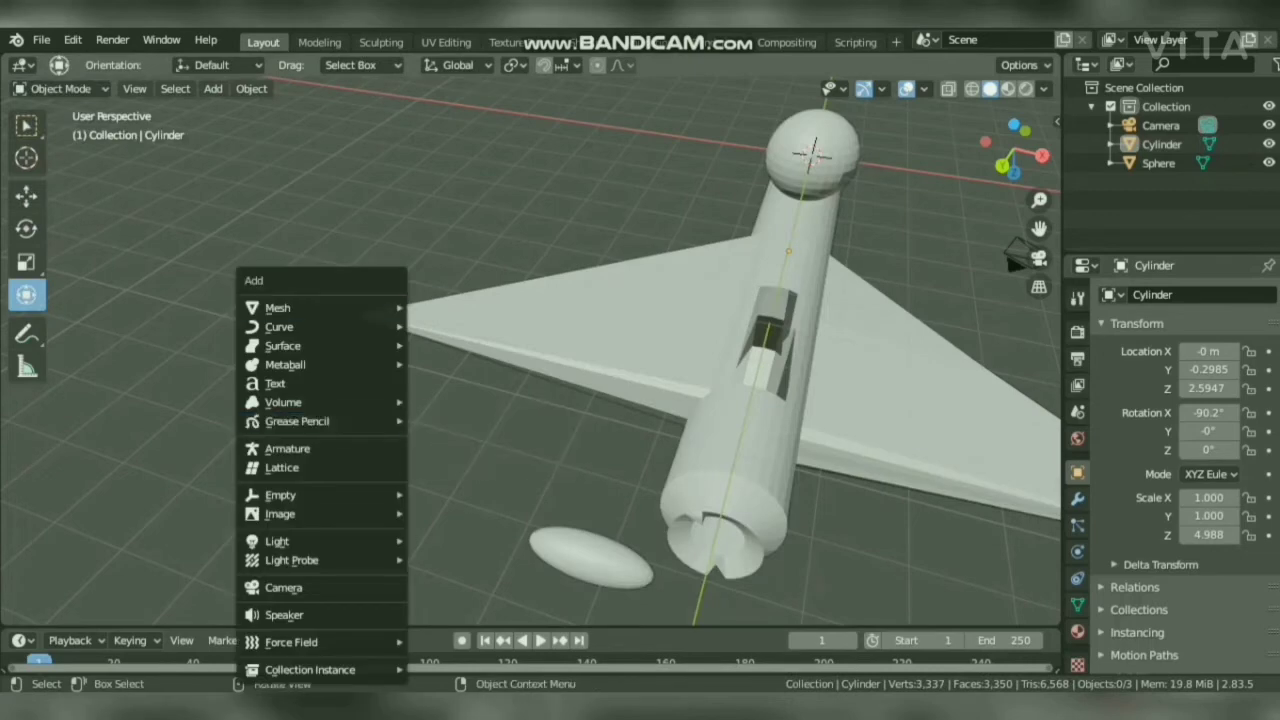
mouse_move(322, 308)
click(455, 365)
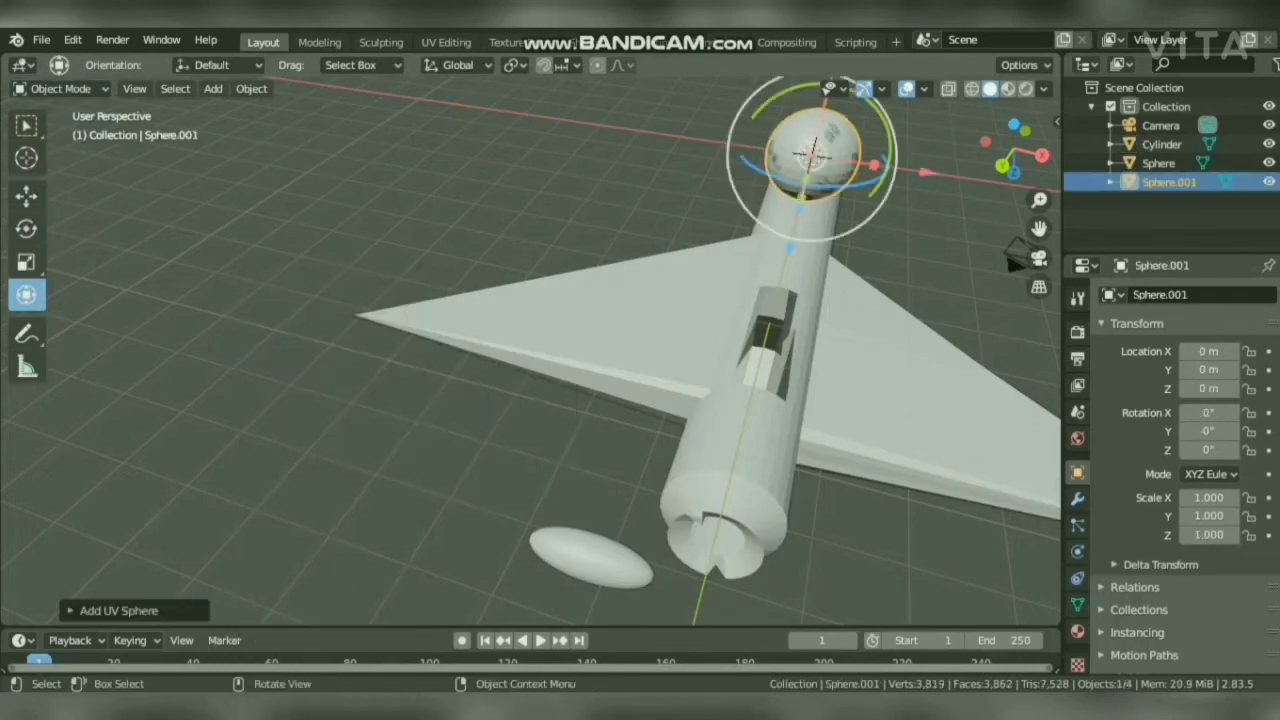
Move the new sphere to the rear of the fuselage, rotate it -17° about Y, and centre it on the exhaust opening.
drag(813, 155, 680, 571)
drag(680, 571, 701, 585)
drag(733, 552, 717, 511)
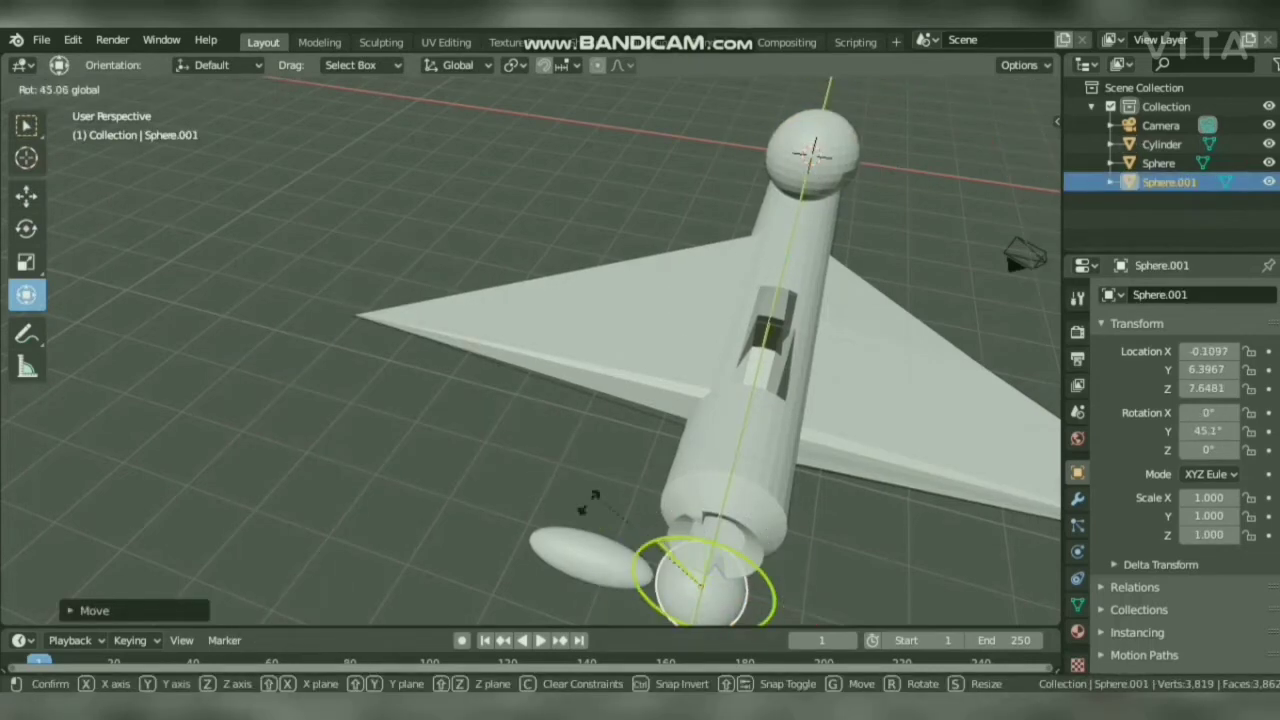
drag(594, 497, 700, 588)
drag(1039, 229, 1000, 42)
drag(663, 400, 653, 326)
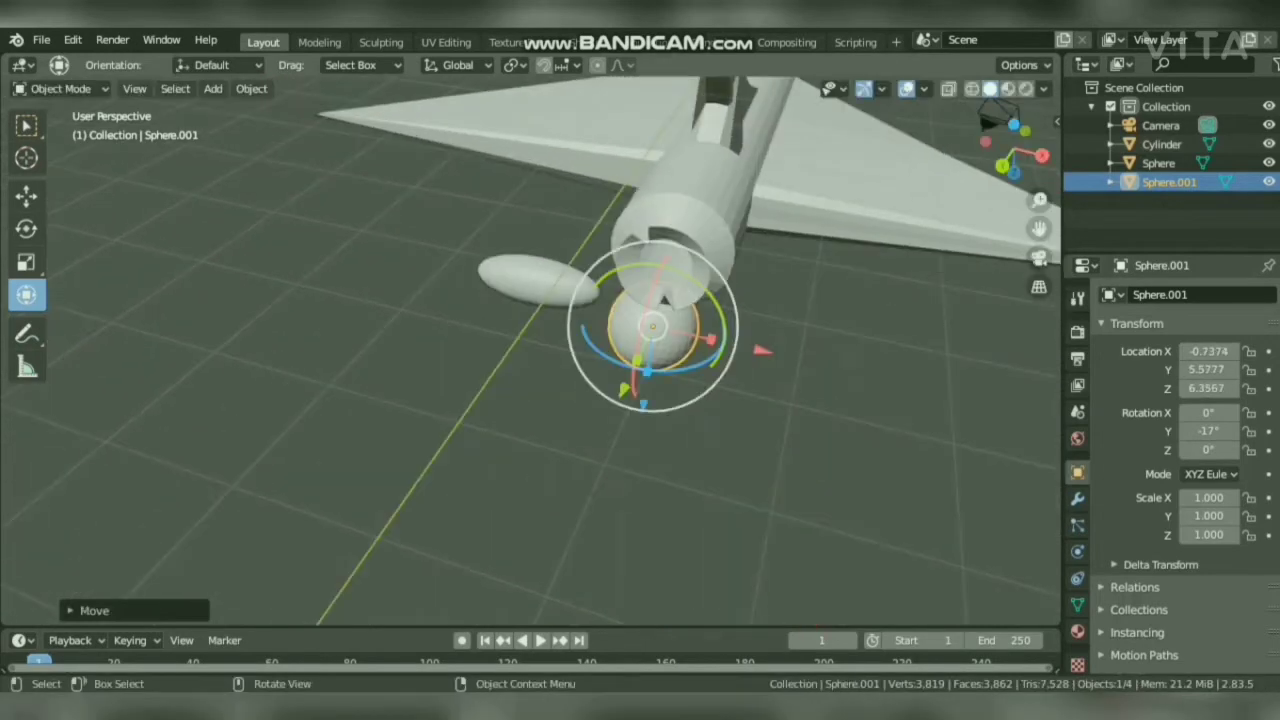
drag(626, 387, 589, 466)
drag(1004, 164, 1010, 125)
drag(640, 342, 690, 152)
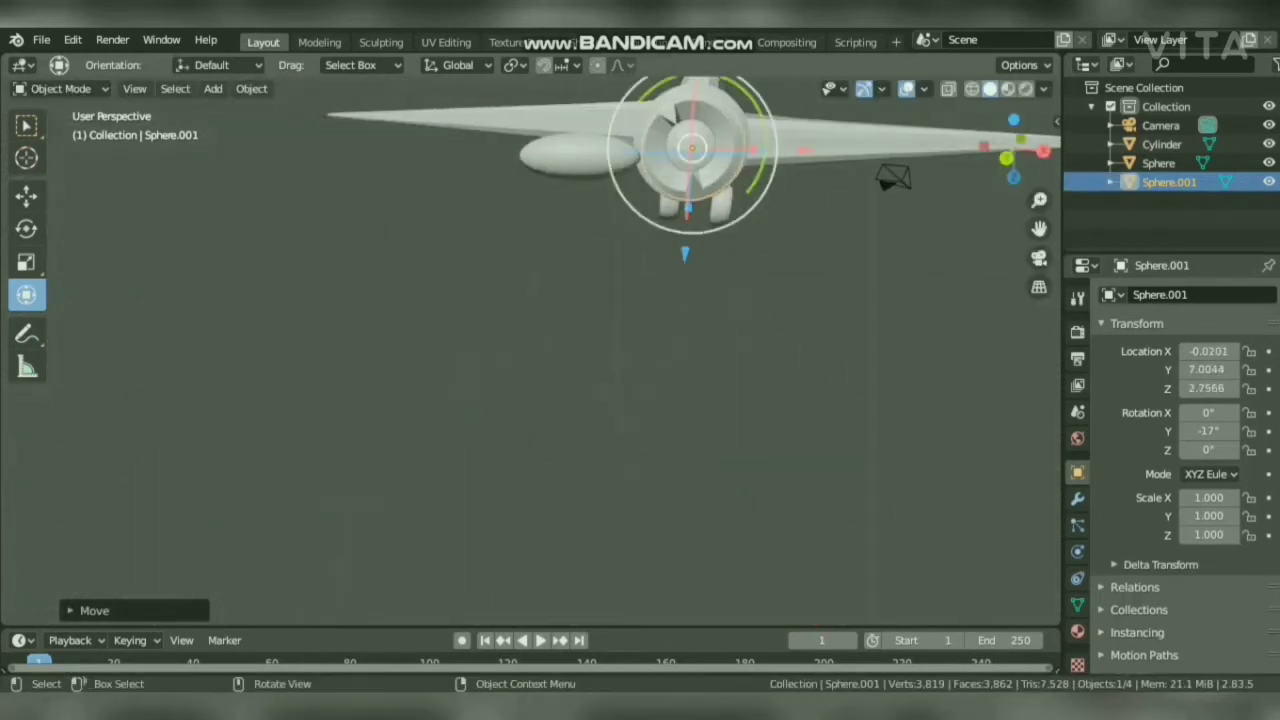
Shift the sphere backward to the exhaust mouth, scale it down to fit, and flatten it along Z.
drag(1016, 148, 840, 200)
drag(400, 260, 262, 273)
drag(333, 300, 377, 272)
key(s)
key(z)
middle_drag(377, 272, 560, 288)
Apply the Quick Smoke effect to the exhaust sphere and set its smoke style to Smoke + Fire.
drag(1016, 148, 885, 144)
click(252, 89)
mouse_move(288, 558)
click(466, 595)
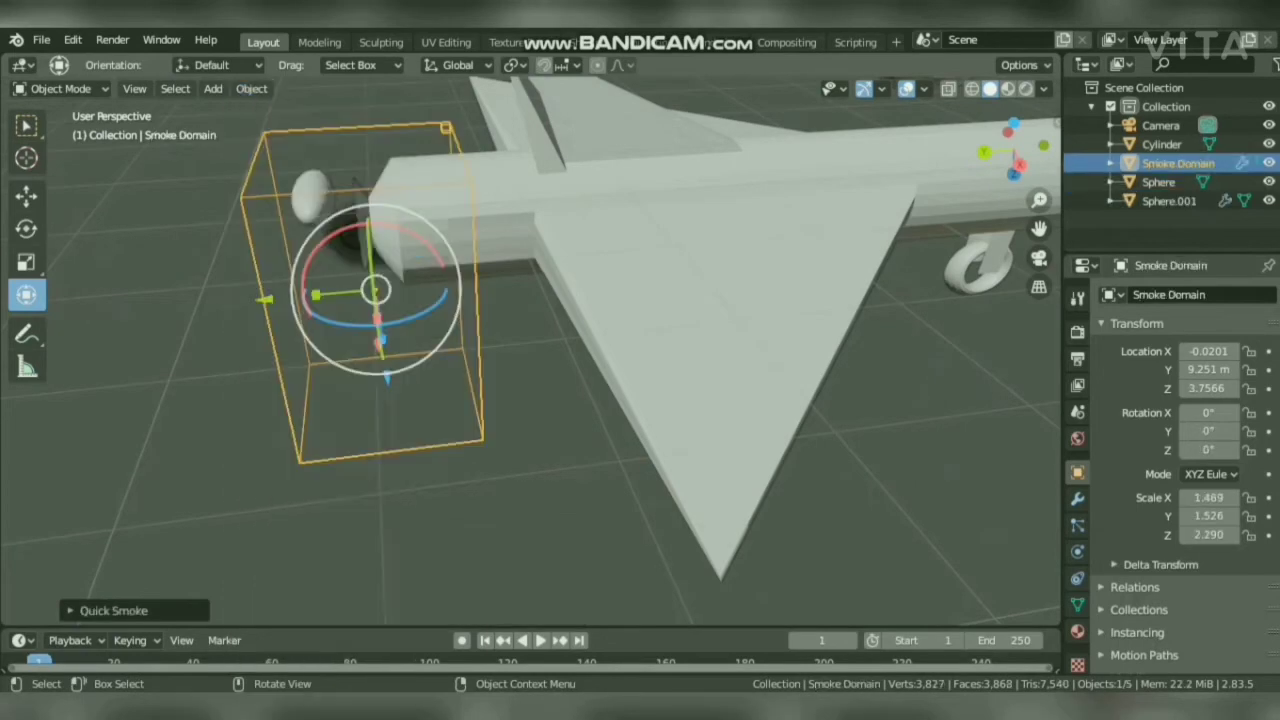
click(105, 610)
click(253, 583)
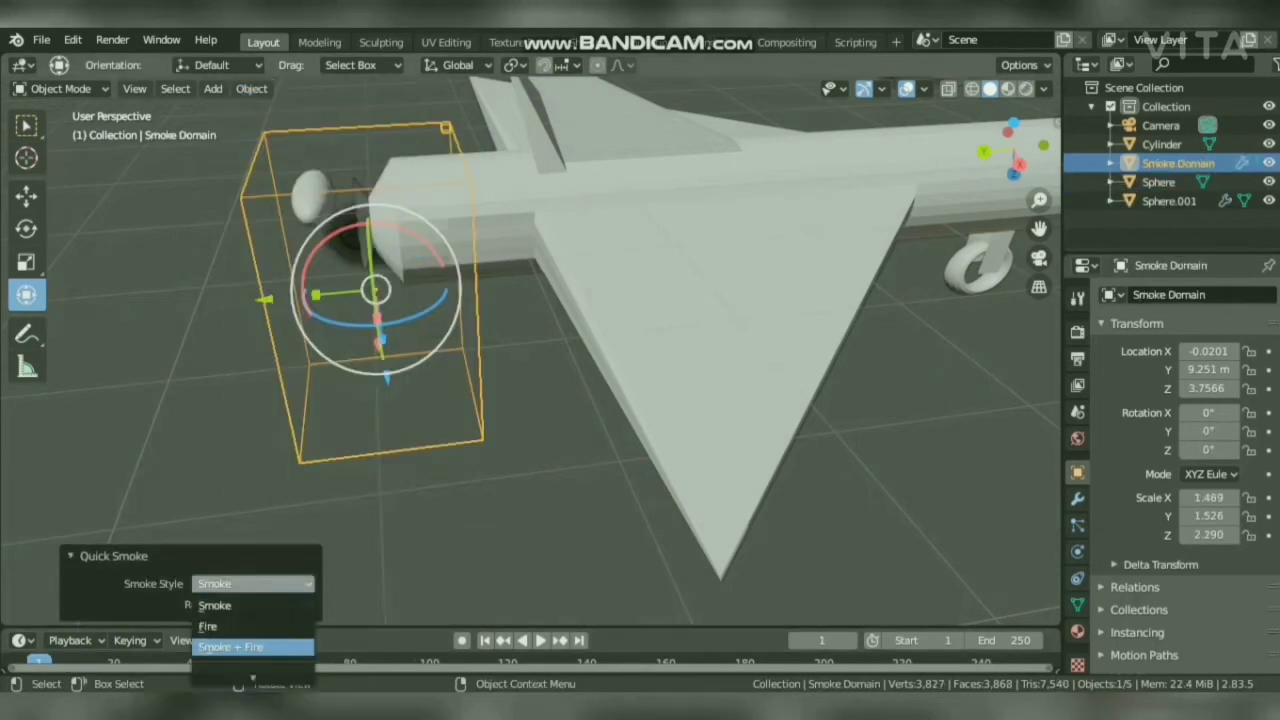
click(253, 647)
Clear the selection and play the animation to preview the fire at the exhaust.
drag(1016, 150, 1000, 125)
click(640, 530)
click(541, 641)
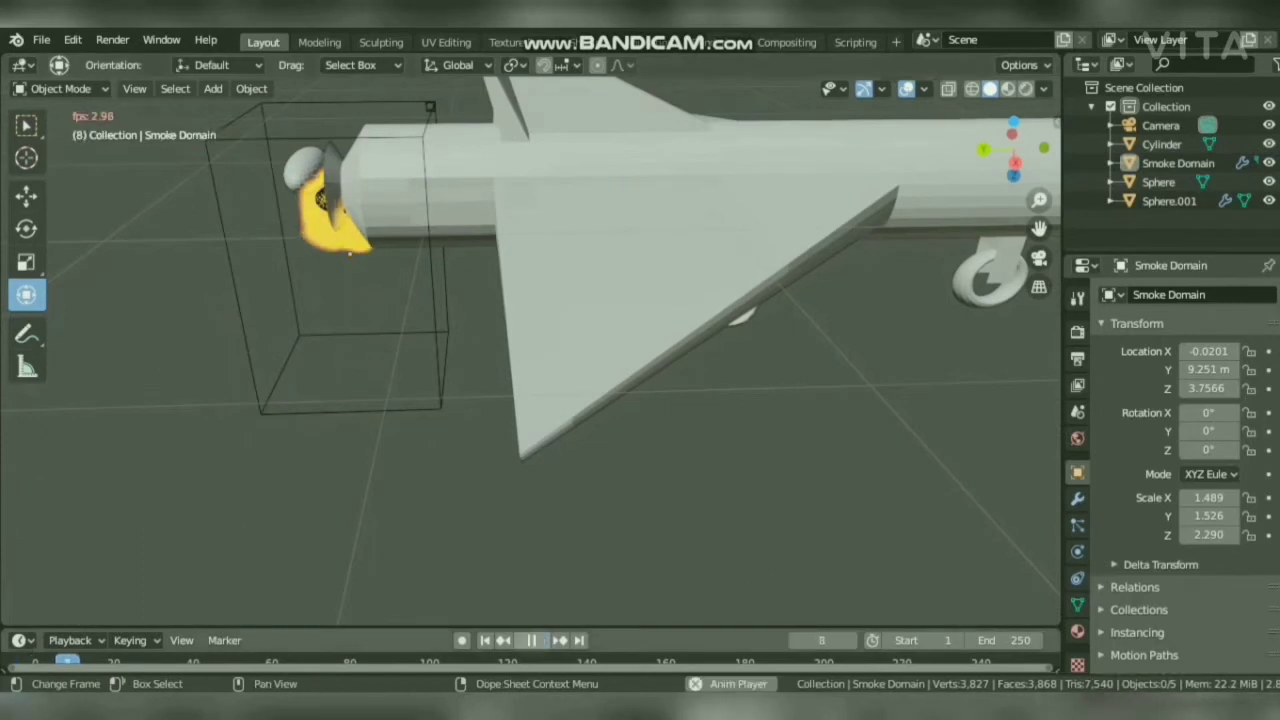
Stop playback, rotate the smoke domain to about -98.5° on X so the flame points backward, and move it behind the exhaust to Y 10.683.
click(440, 397)
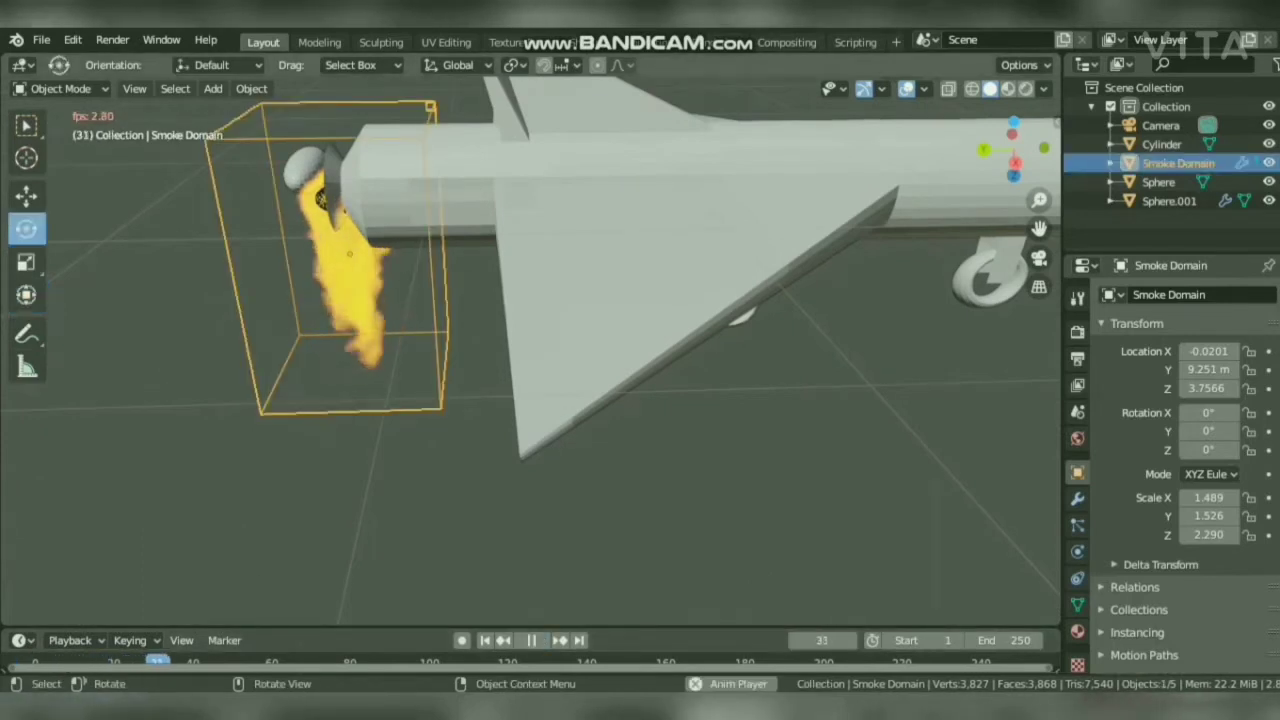
key(space)
drag(348, 188, 277, 189)
click(27, 197)
drag(1013, 155, 1122, 180)
drag(586, 328, 638, 306)
drag(1013, 155, 905, 135)
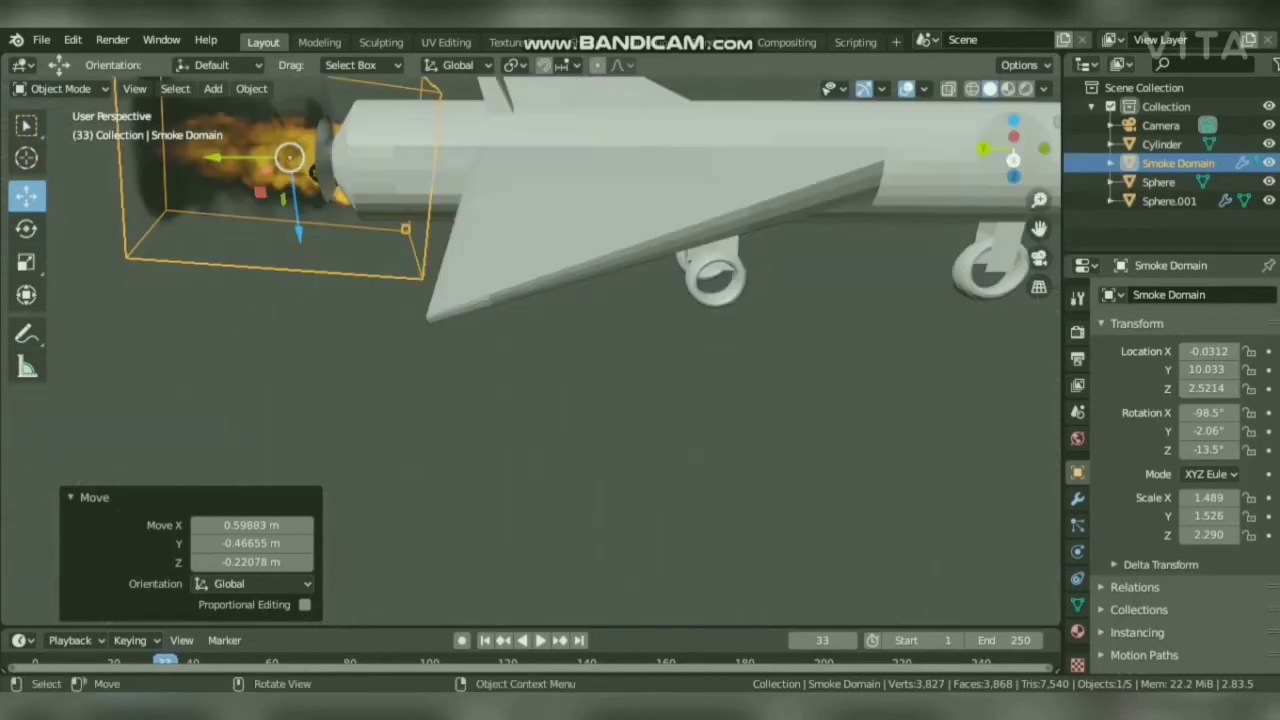
drag(289, 157, 252, 156)
Deselect the smoke domain and replay the animation to check the exhaust flame from around the aircraft.
click(290, 340)
middle_drag(290, 340, 300, 415)
key(space)
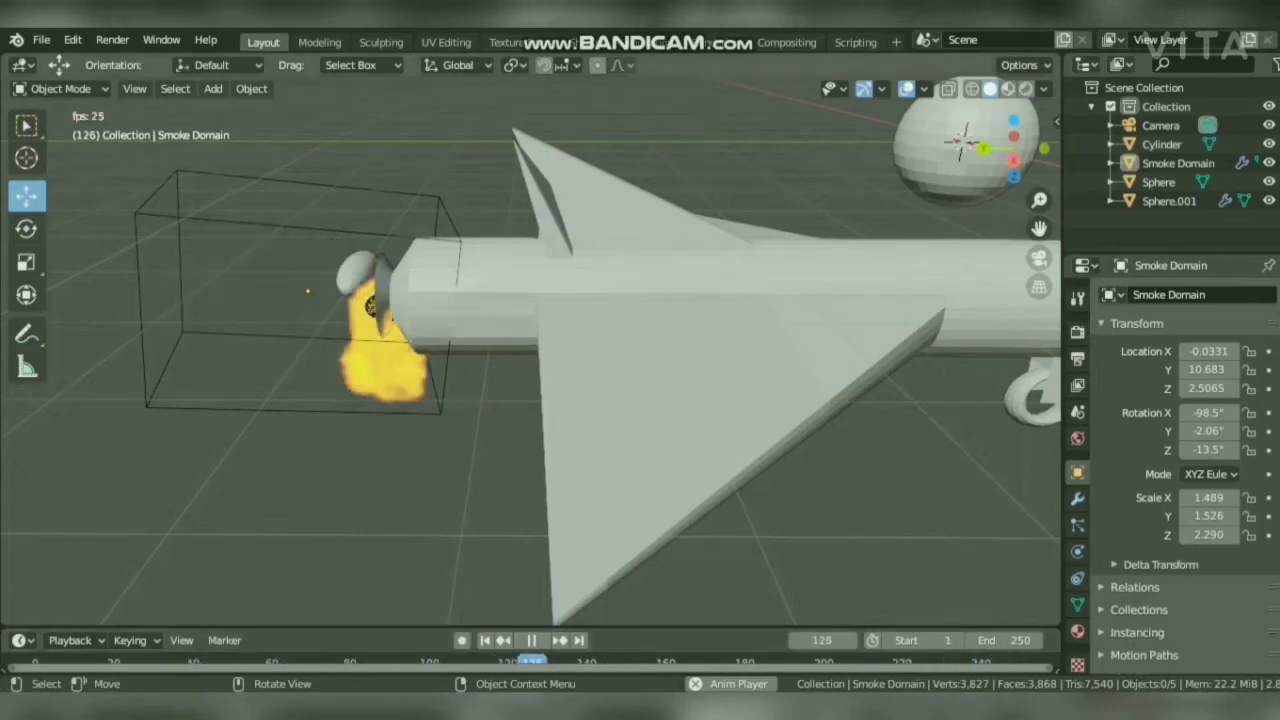
drag(1039, 228, 640, 252)
drag(1013, 148, 1062, 160)
Select the aircraft body mesh and switch it from Object Mode to Edit Mode.
click(830, 295)
click(880, 420)
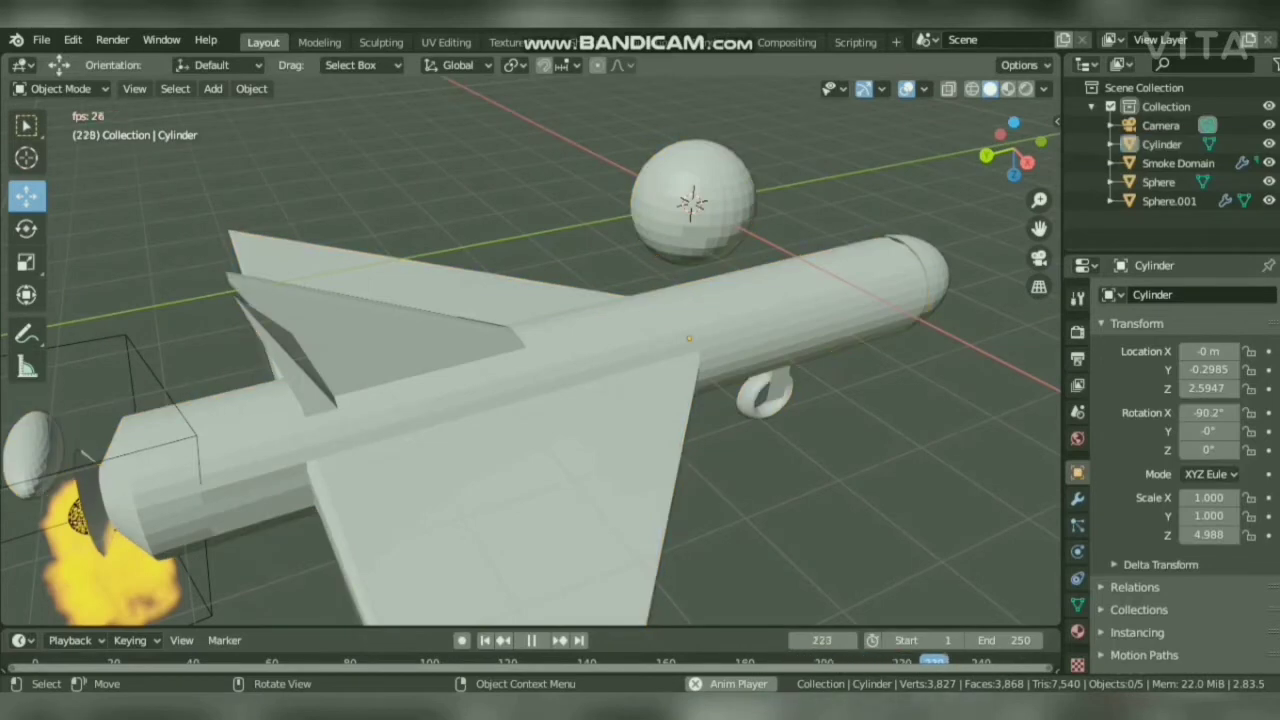
click(830, 295)
click(880, 420)
click(60, 88)
click(70, 126)
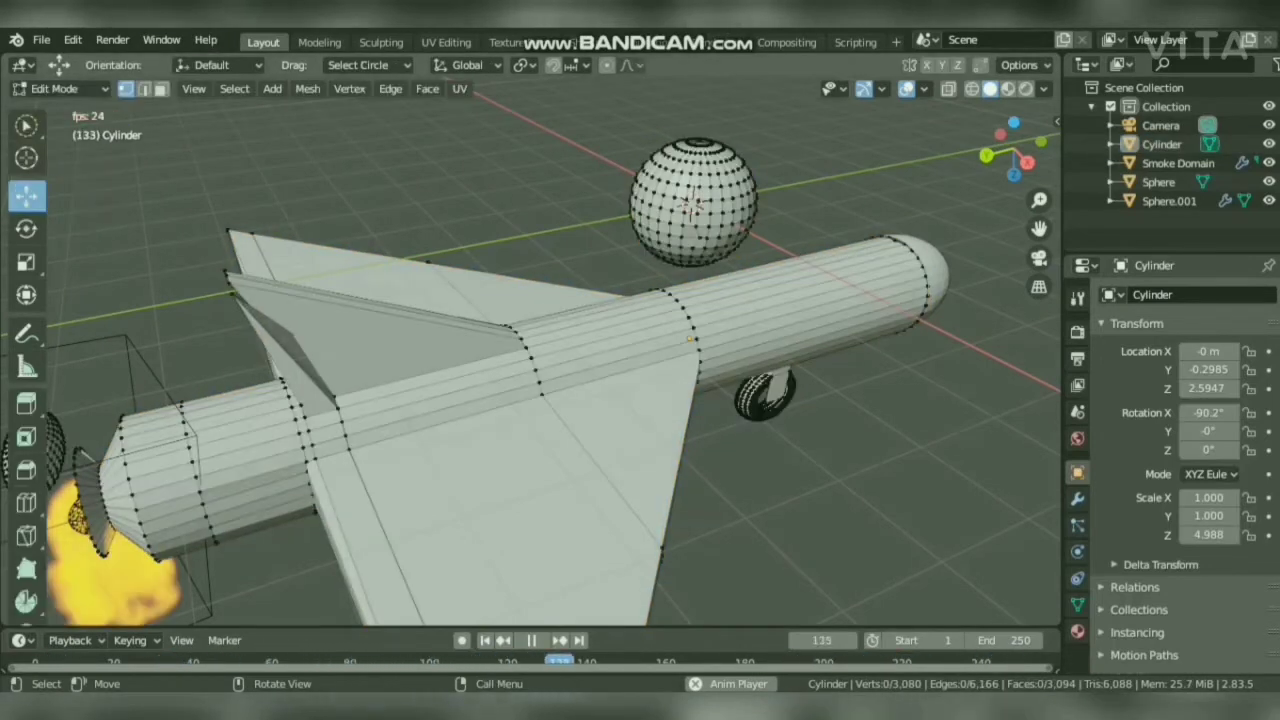
Circle-select the near side of the spare sphere above the fuselage and delete its vertices.
right_click(474, 131)
click(368, 65)
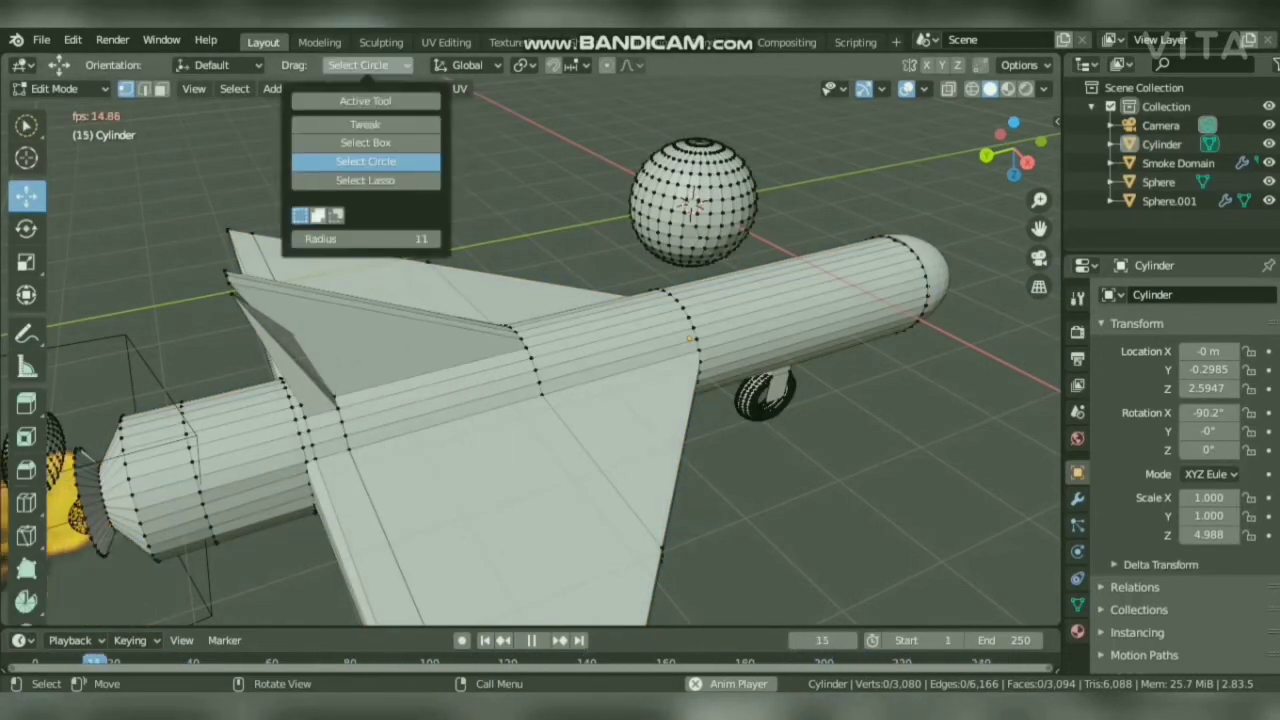
key(c)
click(688, 200)
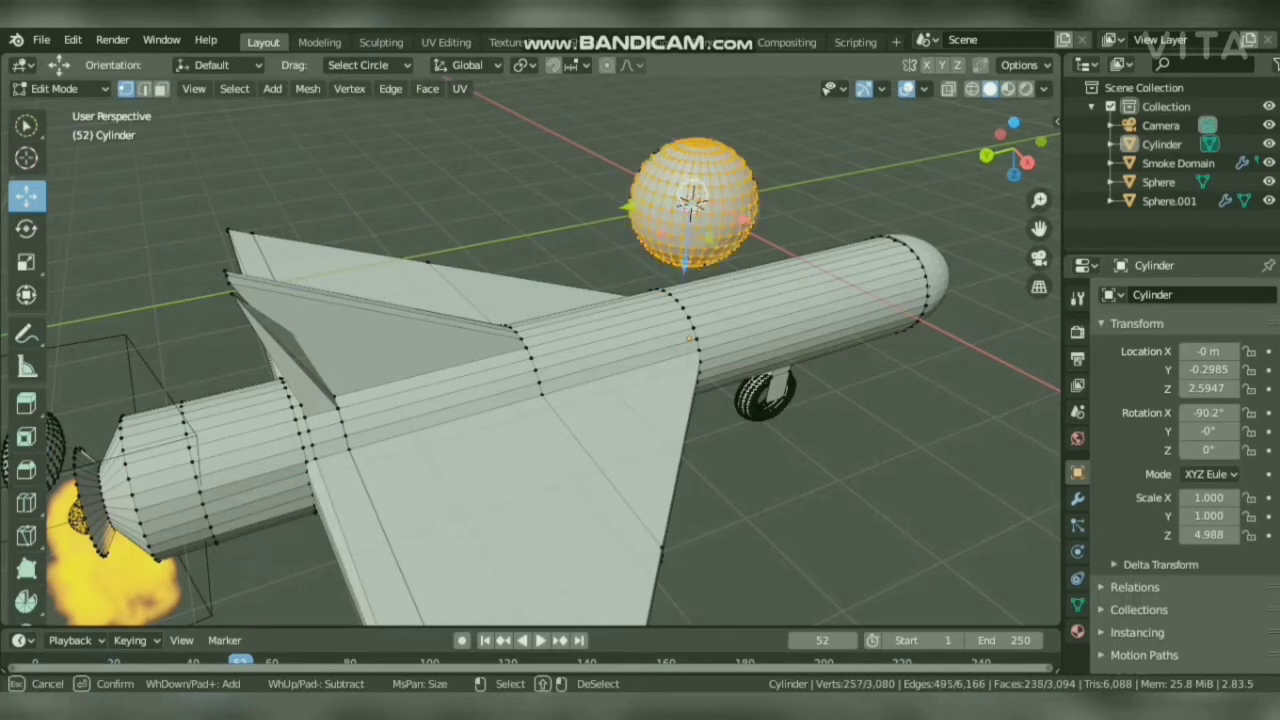
key(Escape)
key(x)
click(660, 165)
Delete the spare sphere's remaining vertices, including the last stray one above the fuselage.
key(c)
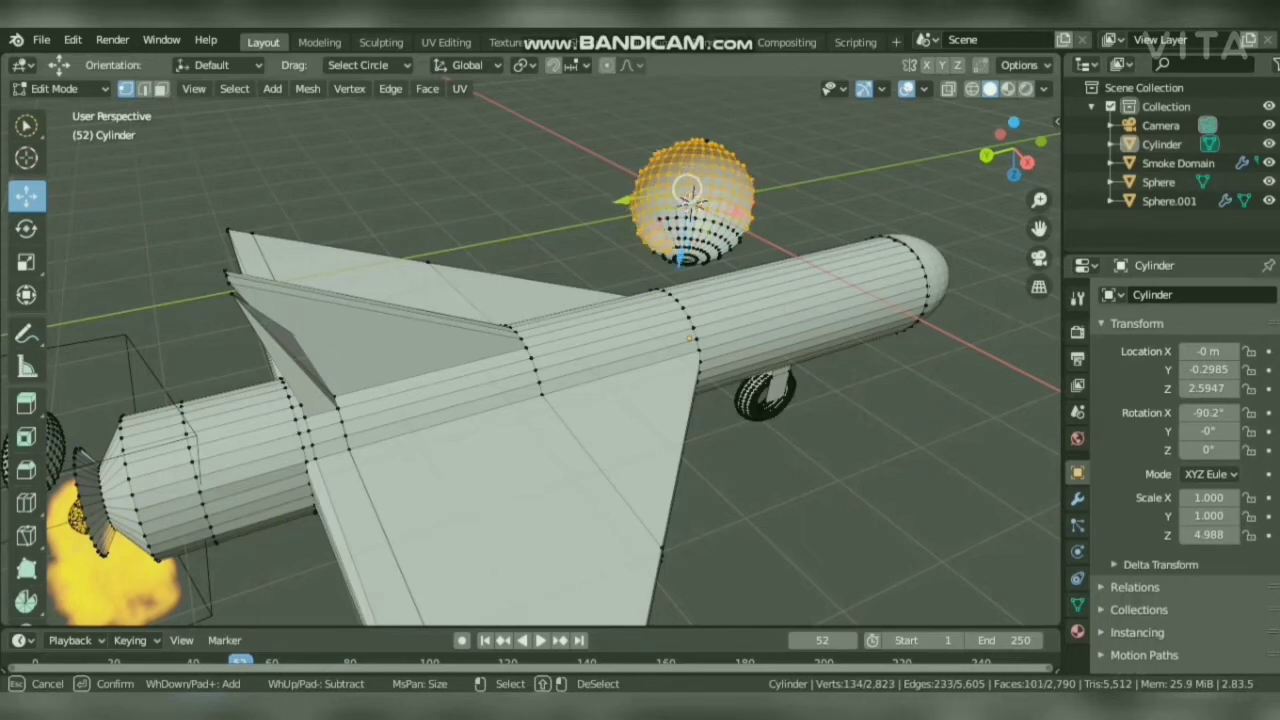
key(Escape)
key(x)
click(690, 217)
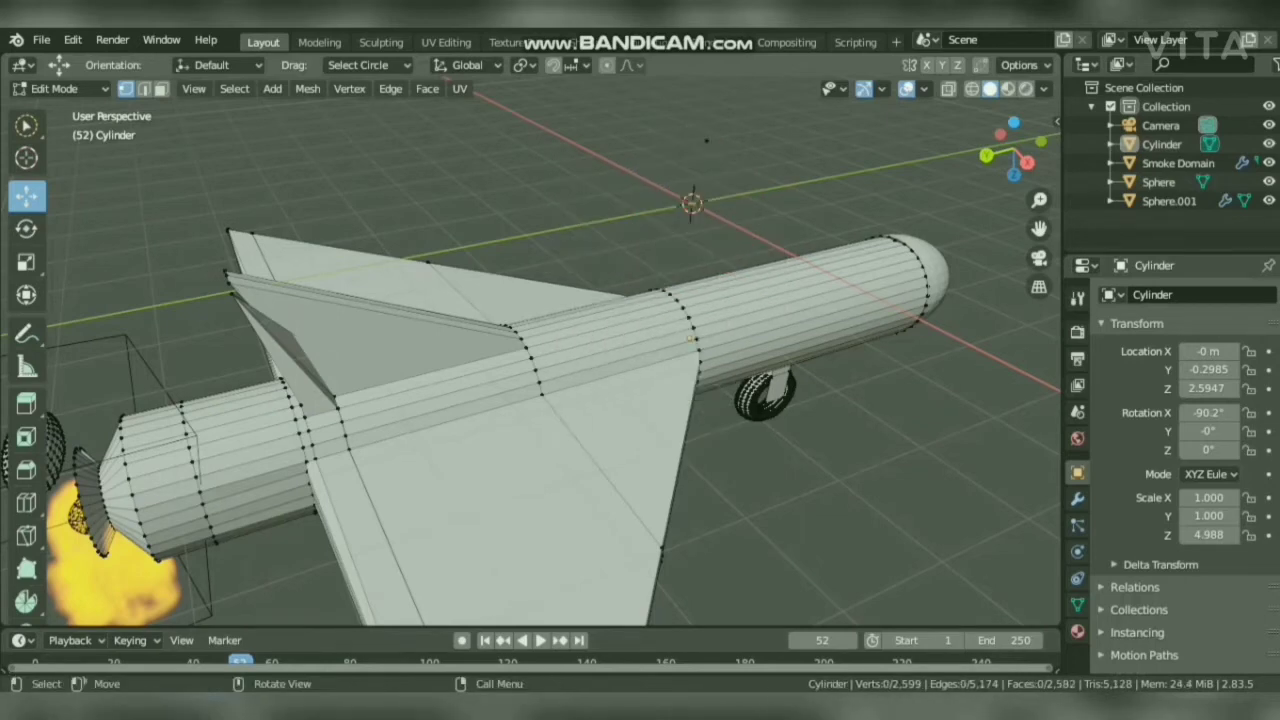
click(707, 139)
key(x)
click(707, 139)
Add a torus to the aircraft mesh and move it clear of the body by -13.407 m X, 1.5011 m Y and 6.3384 m Z.
click(1027, 162)
drag(1028, 154, 780, 390)
drag(1039, 229, 1150, 110)
drag(1039, 200, 1039, 400)
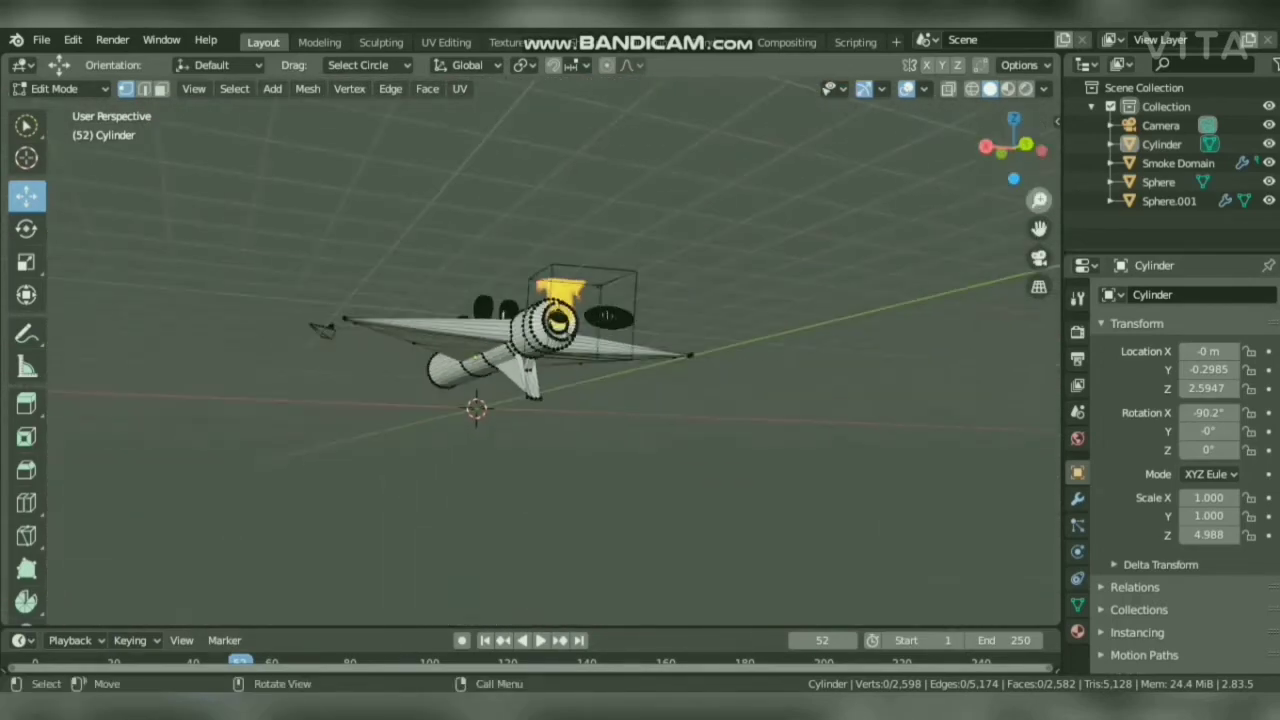
click(1013, 178)
drag(1013, 176, 845, 365)
key(shift+a)
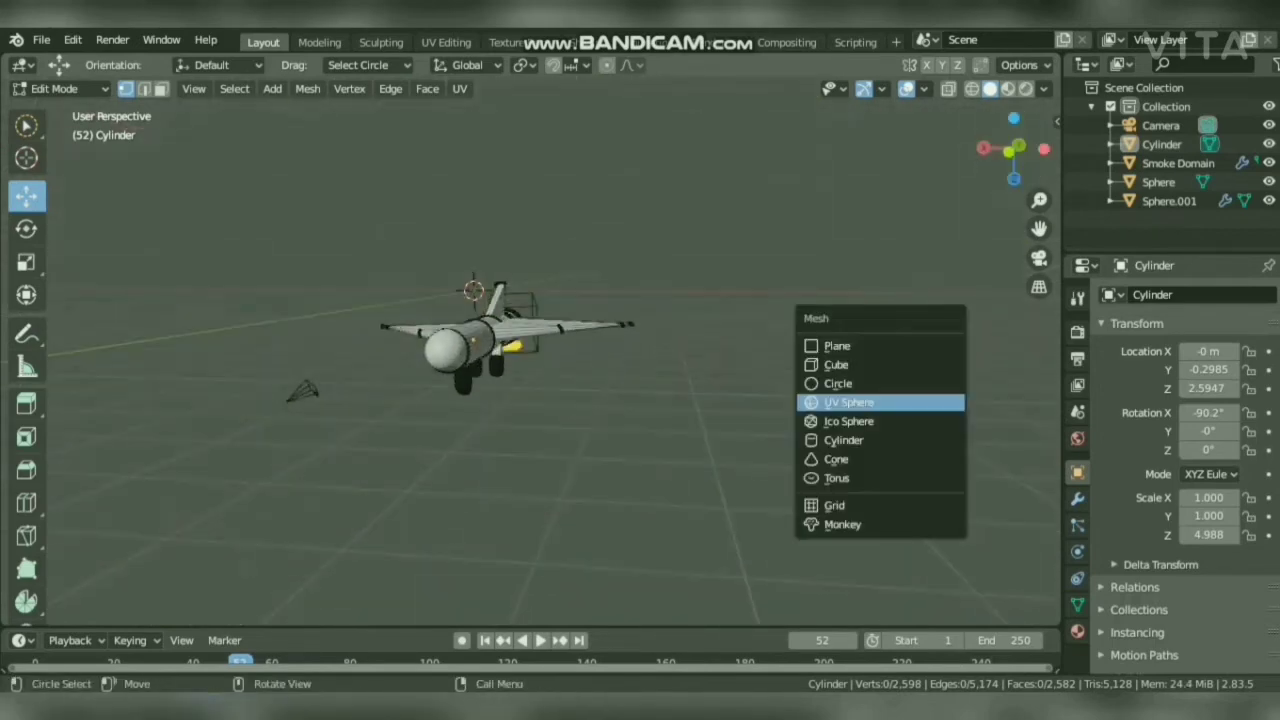
click(836, 478)
key(g)
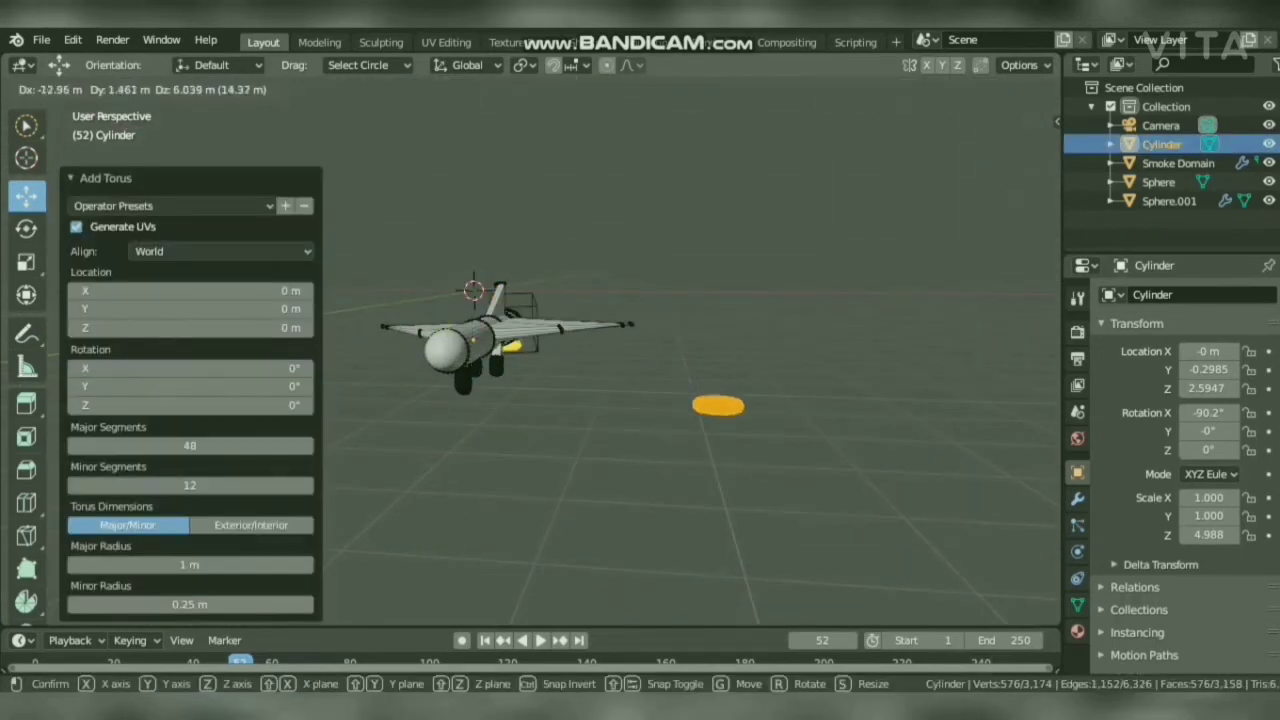
click(727, 410)
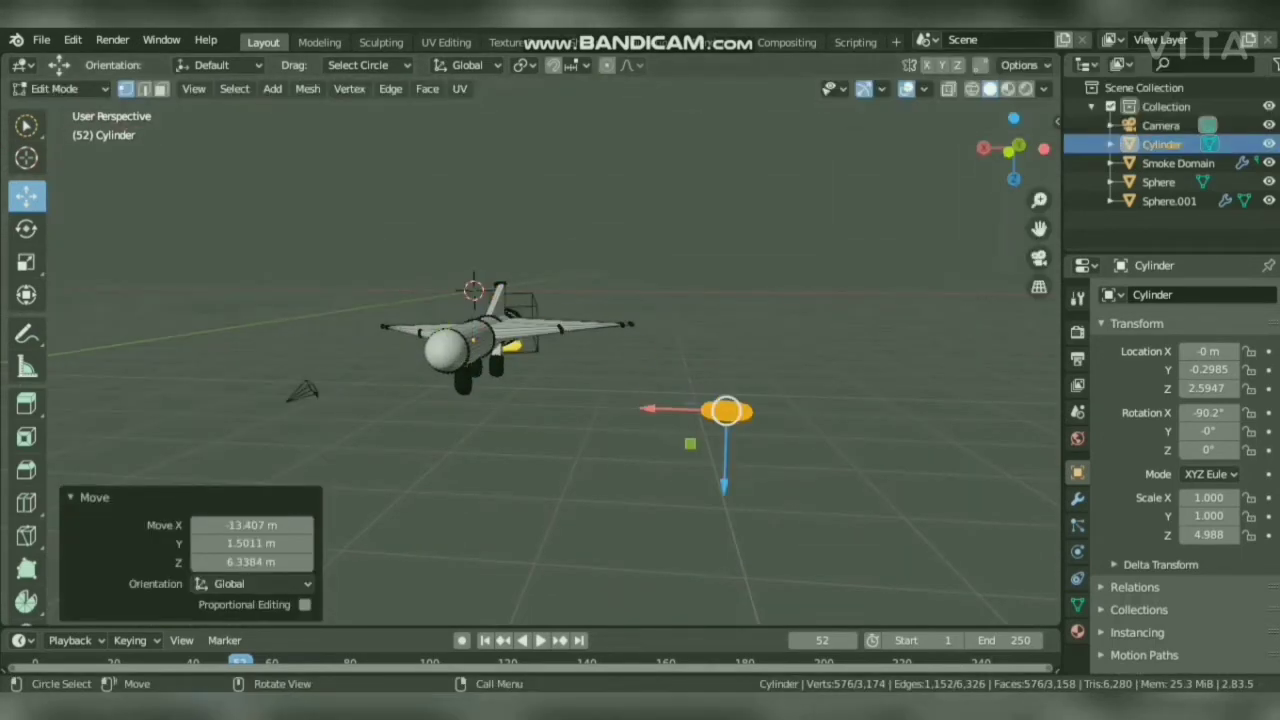
Rotate the torus upright so that its axis runs along the length of the fuselage.
click(26, 229)
drag(734, 390, 738, 412)
drag(1014, 176, 900, 178)
drag(1039, 200, 1039, 178)
drag(1039, 229, 1037, 172)
Try to circle-select only the vertices on the torus side that faces the aircraft's nose.
key(c)
click(710, 306)
key(Escape)
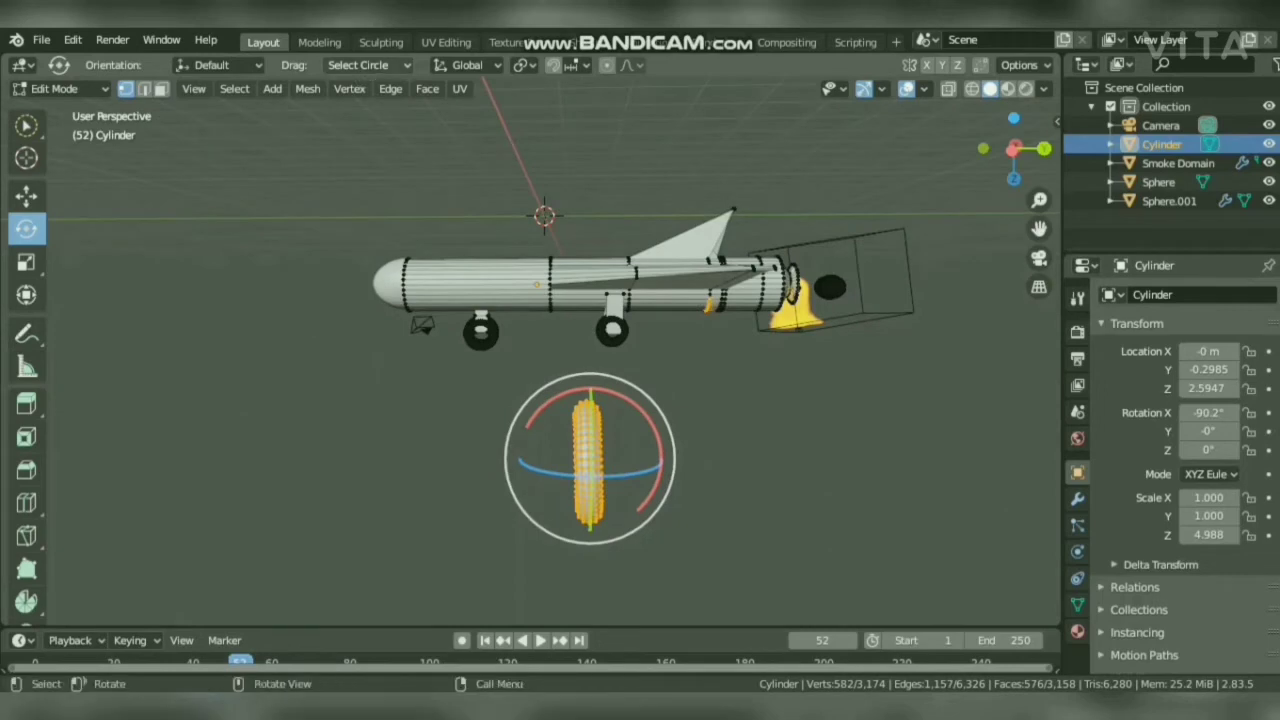
click(366, 67)
key(alt+a)
key(c)
click(574, 425)
drag(574, 425, 580, 508)
key(Escape)
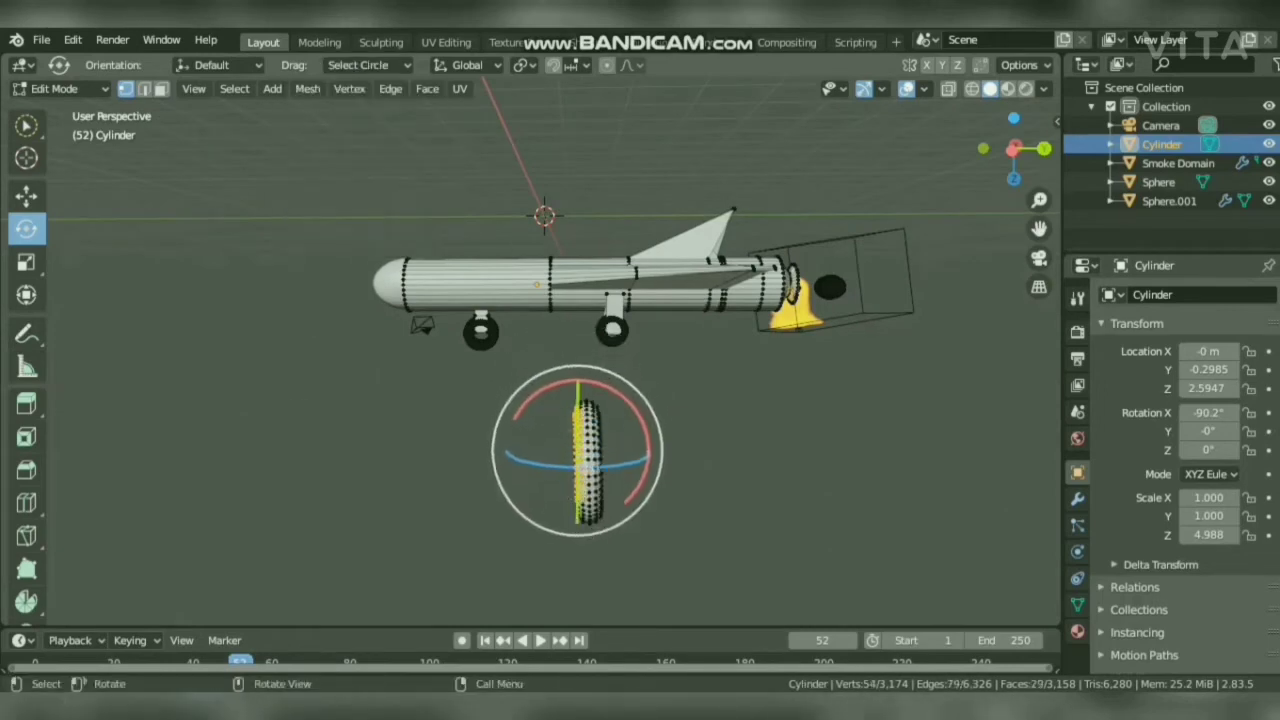
Clear the selection and circle-select the torus's nose-facing vertices again in extend mode.
drag(1039, 200, 1039, 184)
drag(1039, 229, 1037, 165)
key(alt+a)
drag(577, 320, 579, 408)
click(366, 66)
click(318, 215)
key(c)
click(580, 455)
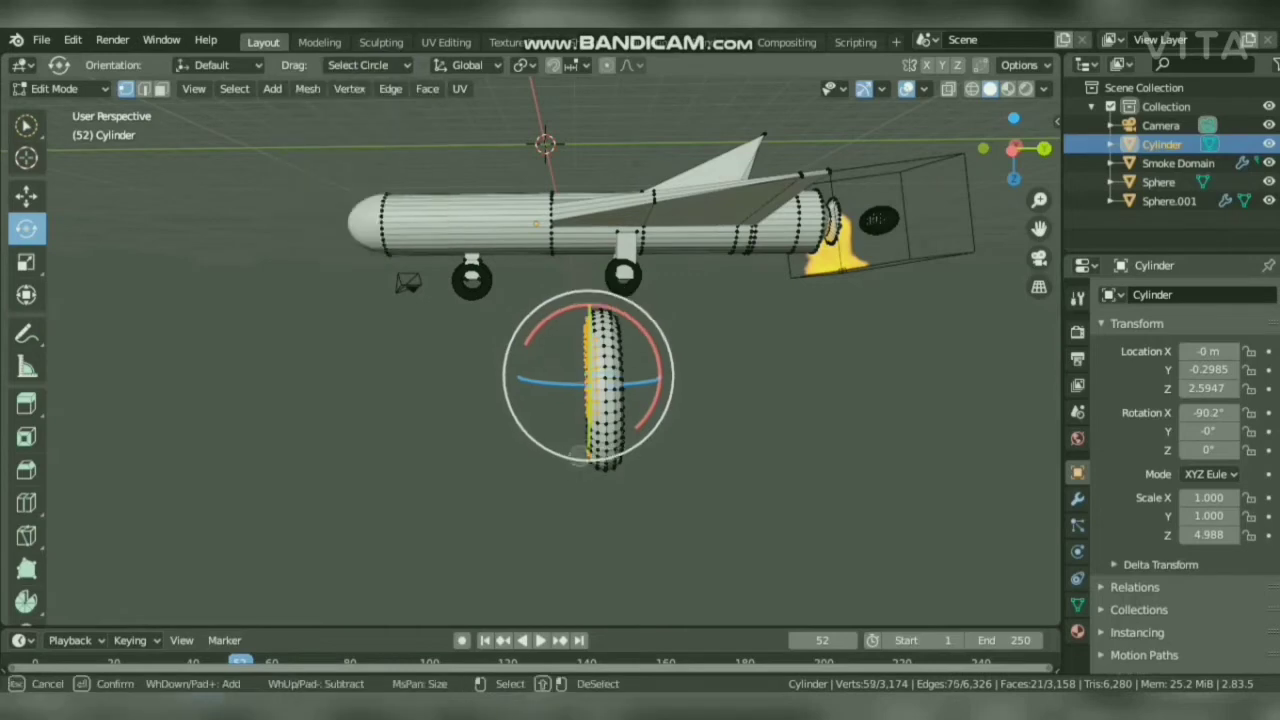
key(Escape)
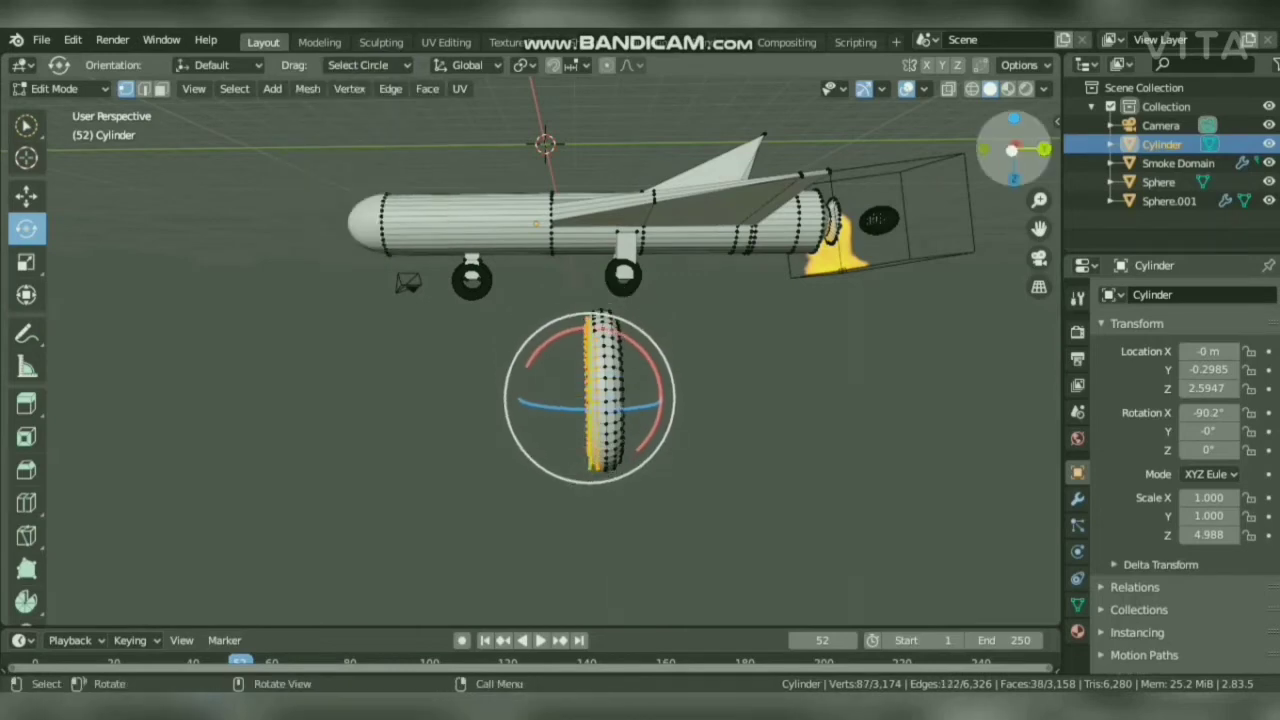
Extend the circle selection around the front face of the torus as seen from the nose side.
drag(1014, 148, 1116, 164)
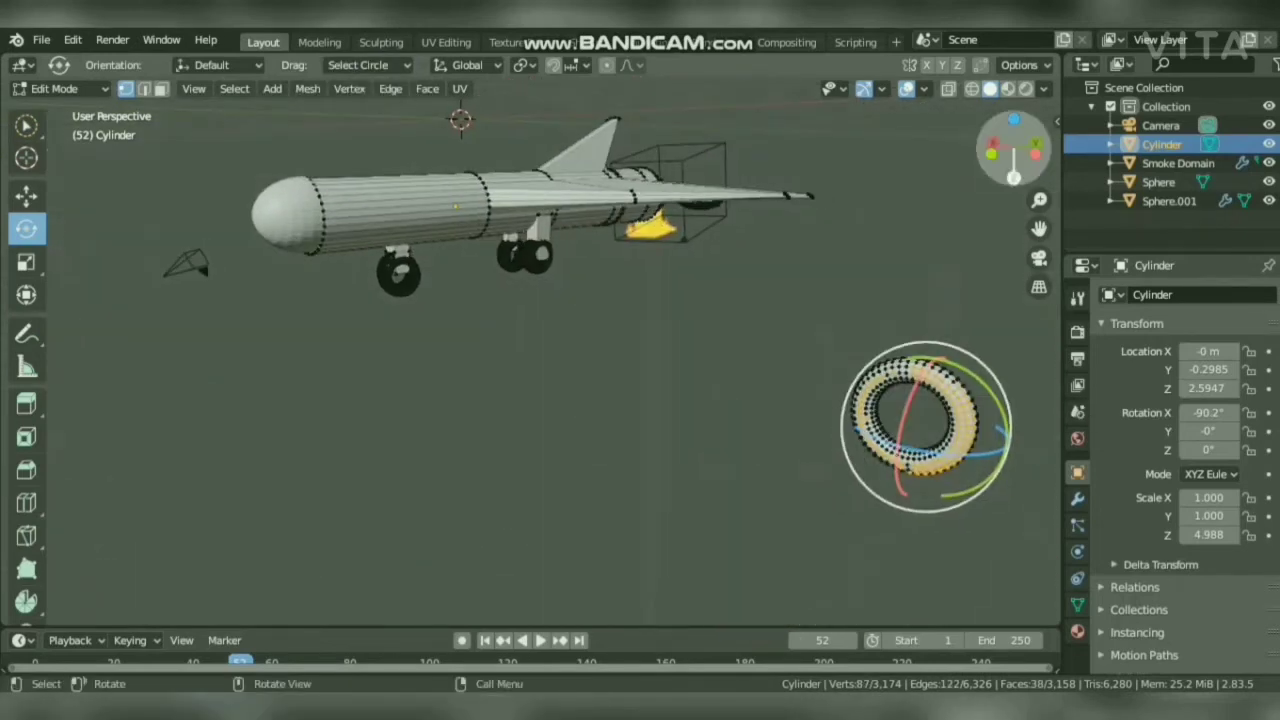
drag(1014, 178, 1012, 150)
click(26, 196)
click(26, 126)
drag(846, 396, 851, 397)
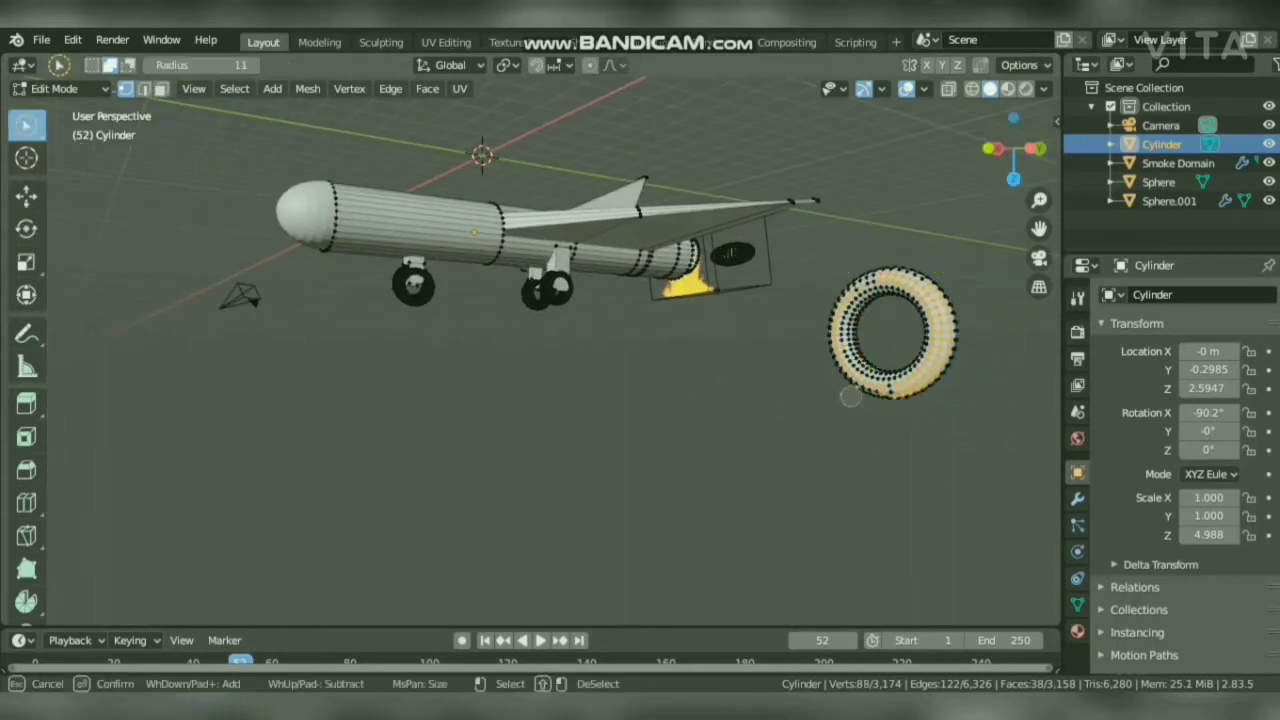
drag(846, 324, 876, 292)
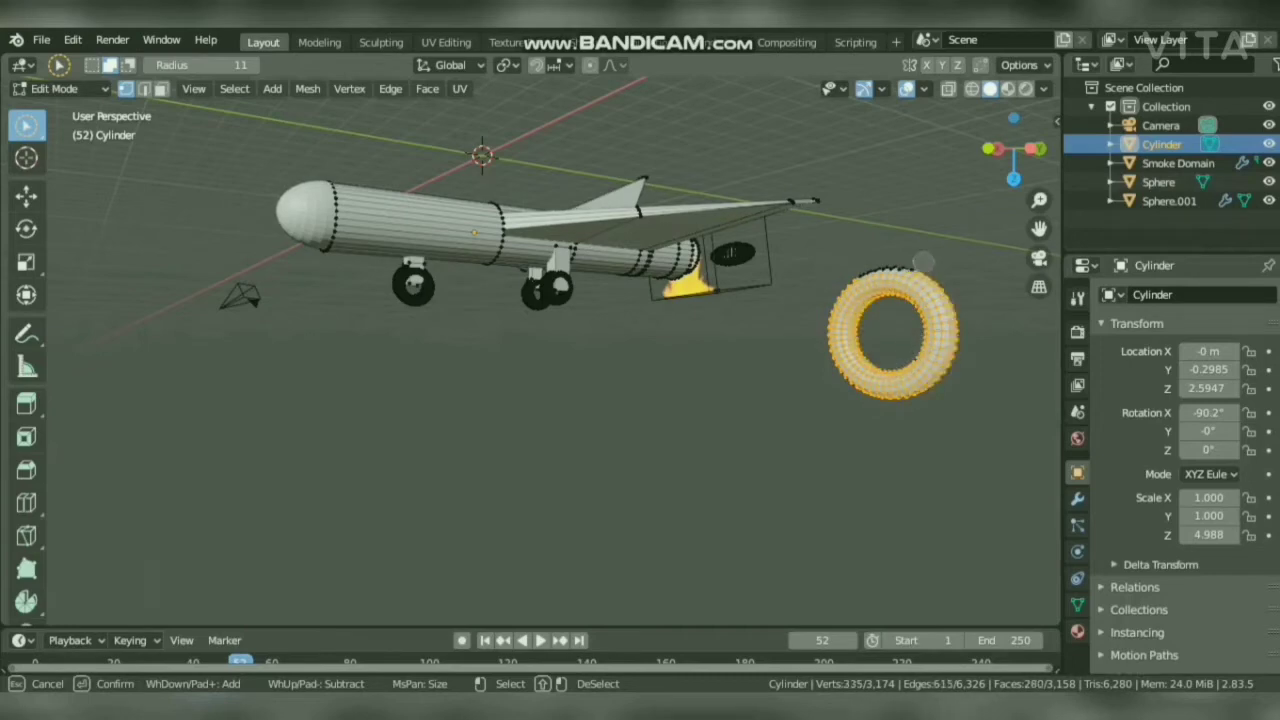
drag(923, 262, 870, 266)
Extend the selection around the torus's outer rim from behind, then clear it.
mouse_move(1014, 152)
mouse_down()
mouse_move(876, 200)
mouse_move(790, 184)
mouse_up()
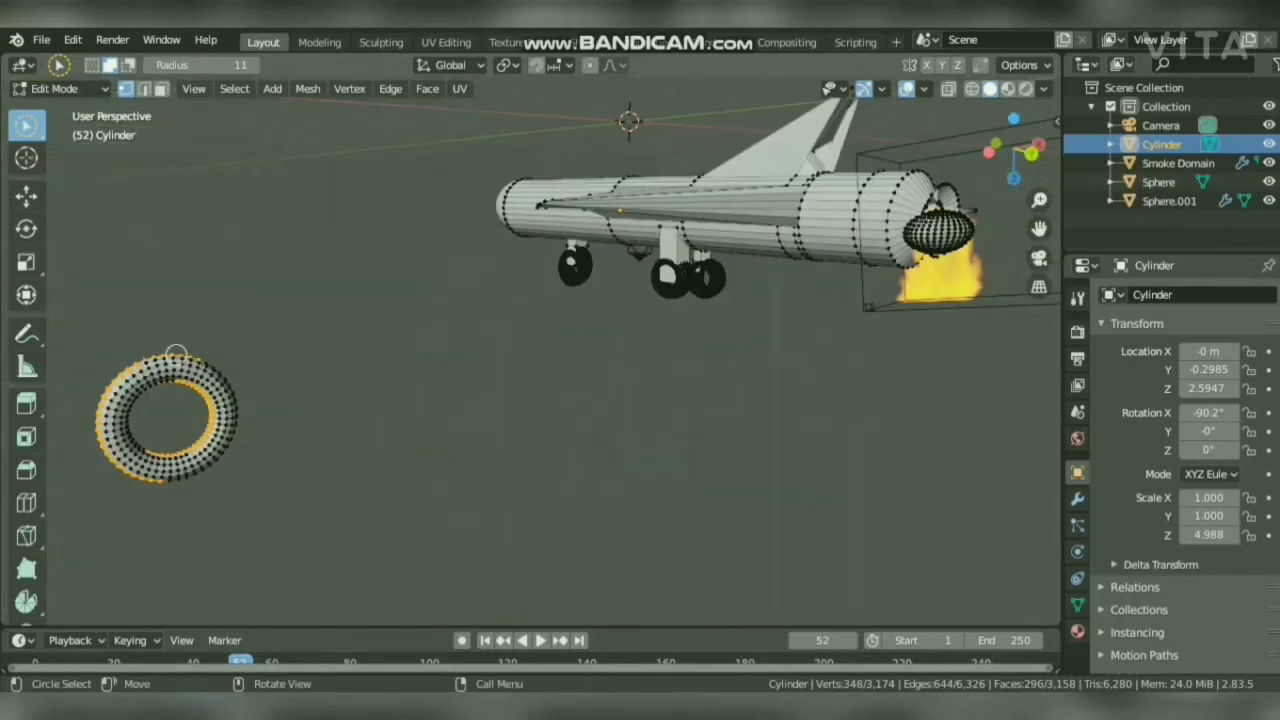
drag(155, 507, 161, 490)
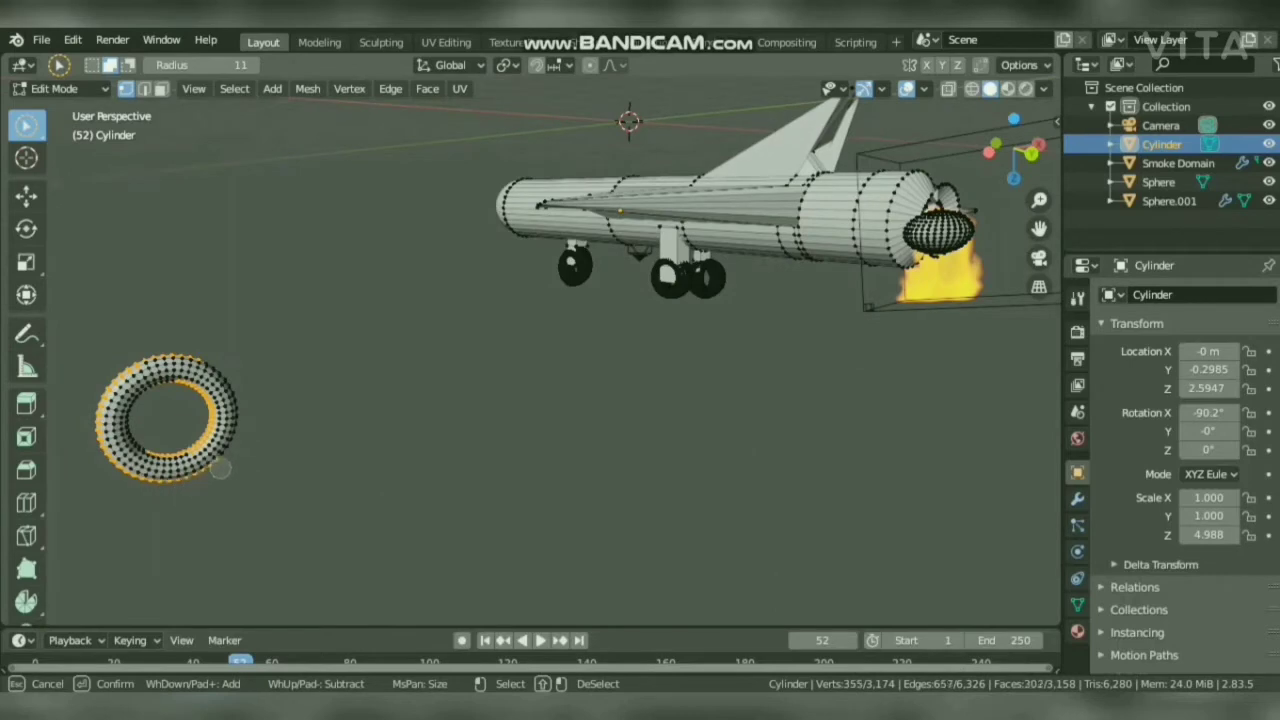
mouse_move(240, 435)
mouse_down()
mouse_move(242, 369)
mouse_move(214, 362)
mouse_up()
mouse_move(1013, 150)
mouse_down()
mouse_move(1023, 118)
mouse_move(1031, 143)
mouse_up()
click(383, 417)
click(26, 196)
click(367, 65)
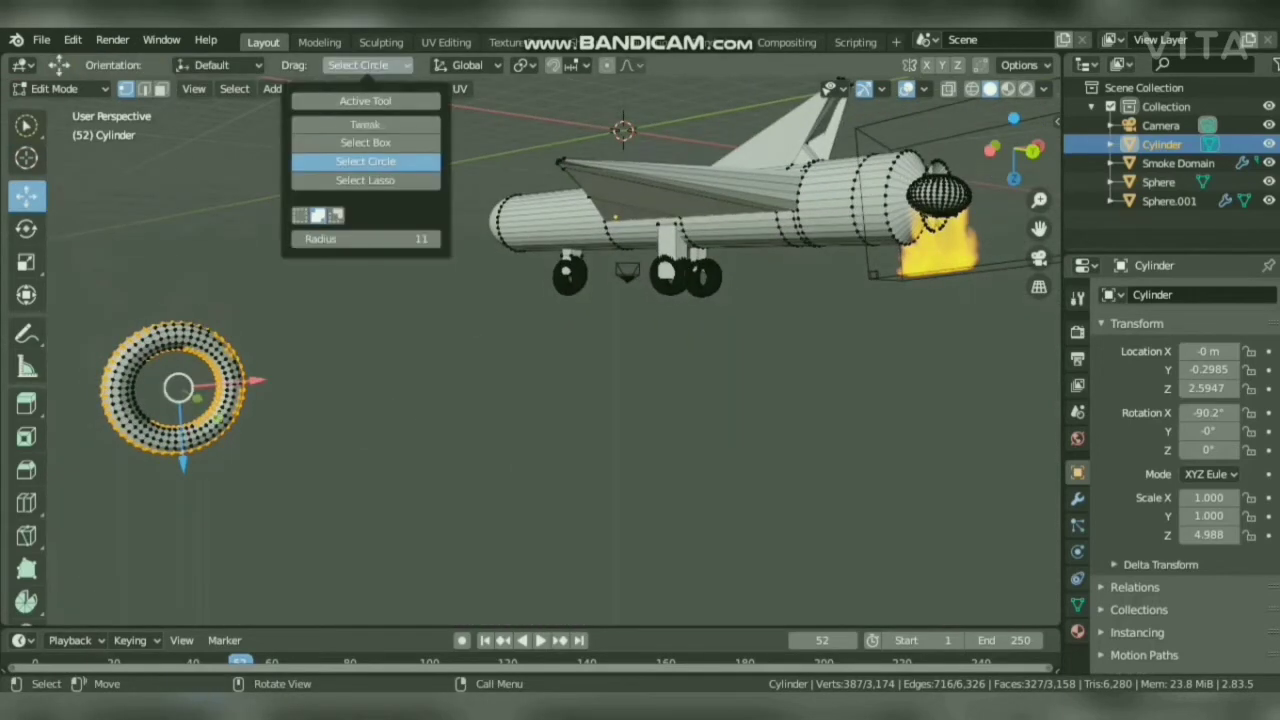
click(360, 162)
click(320, 350)
Circle-select the rear half of the torus, the side facing the exhaust end of the aircraft.
drag(994, 146, 1037, 148)
key(c)
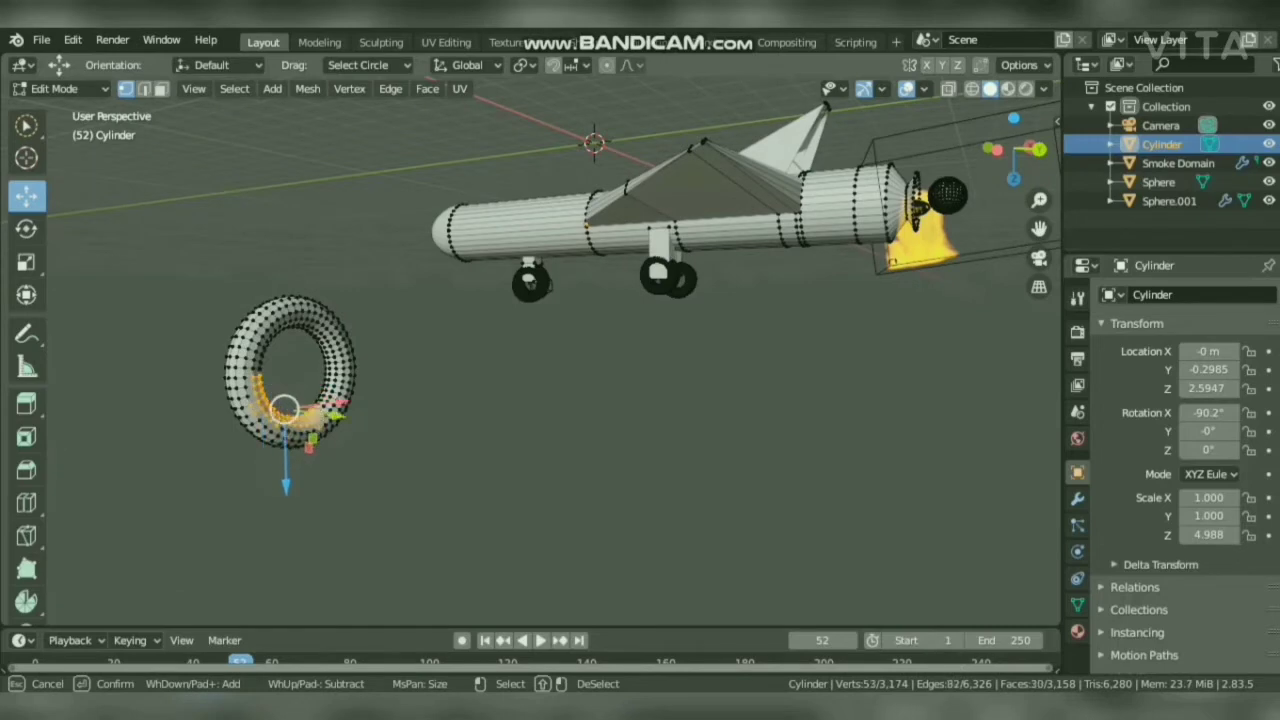
key(Escape)
click(400, 420)
drag(1025, 150, 967, 146)
key(c)
click(150, 398)
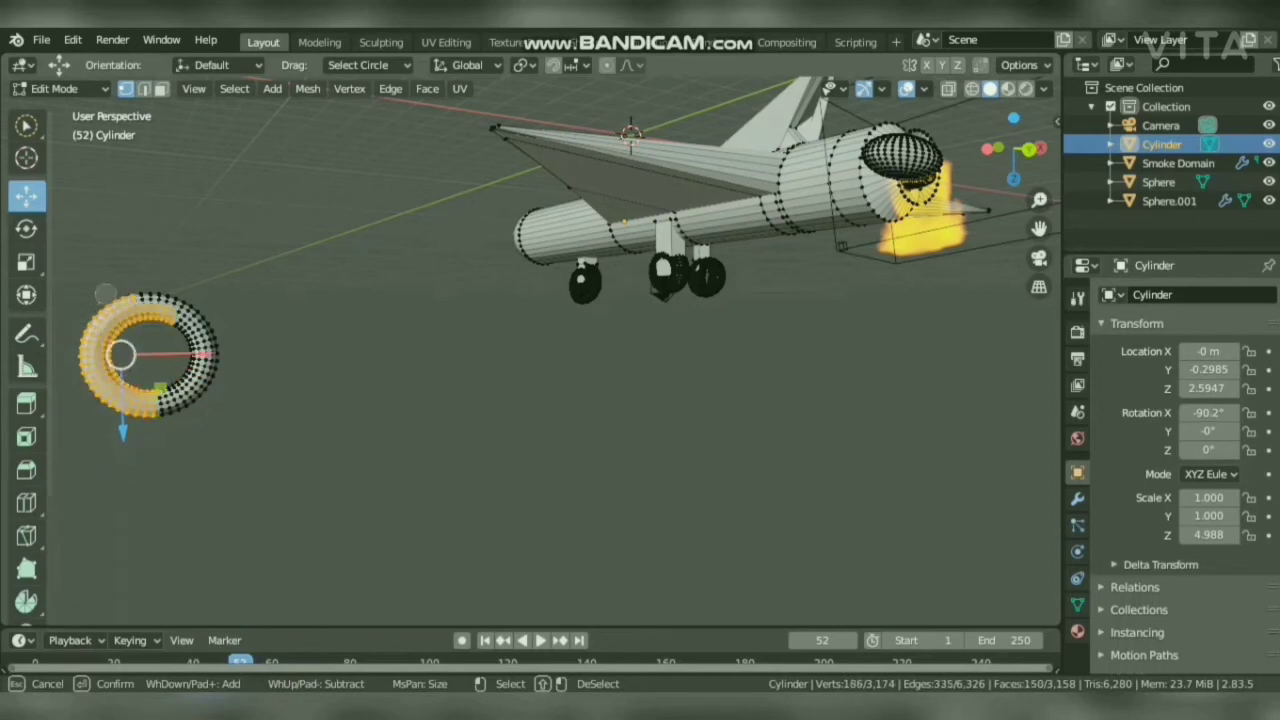
drag(164, 376, 170, 396)
key(Escape)
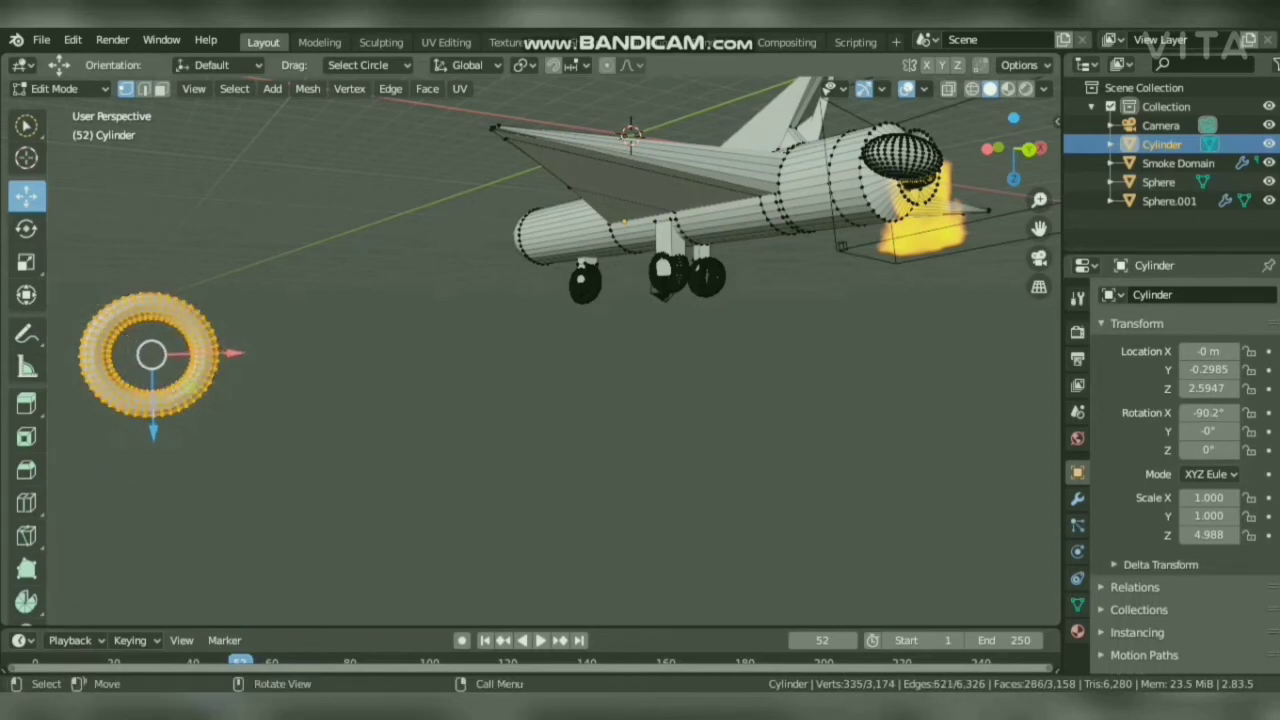
Move the selected rear half of the torus 2.3241 m along Y to stretch it into a tube.
mouse_move(1000, 149)
mouse_down()
mouse_move(880, 160)
mouse_move(965, 165)
mouse_move(955, 160)
mouse_up()
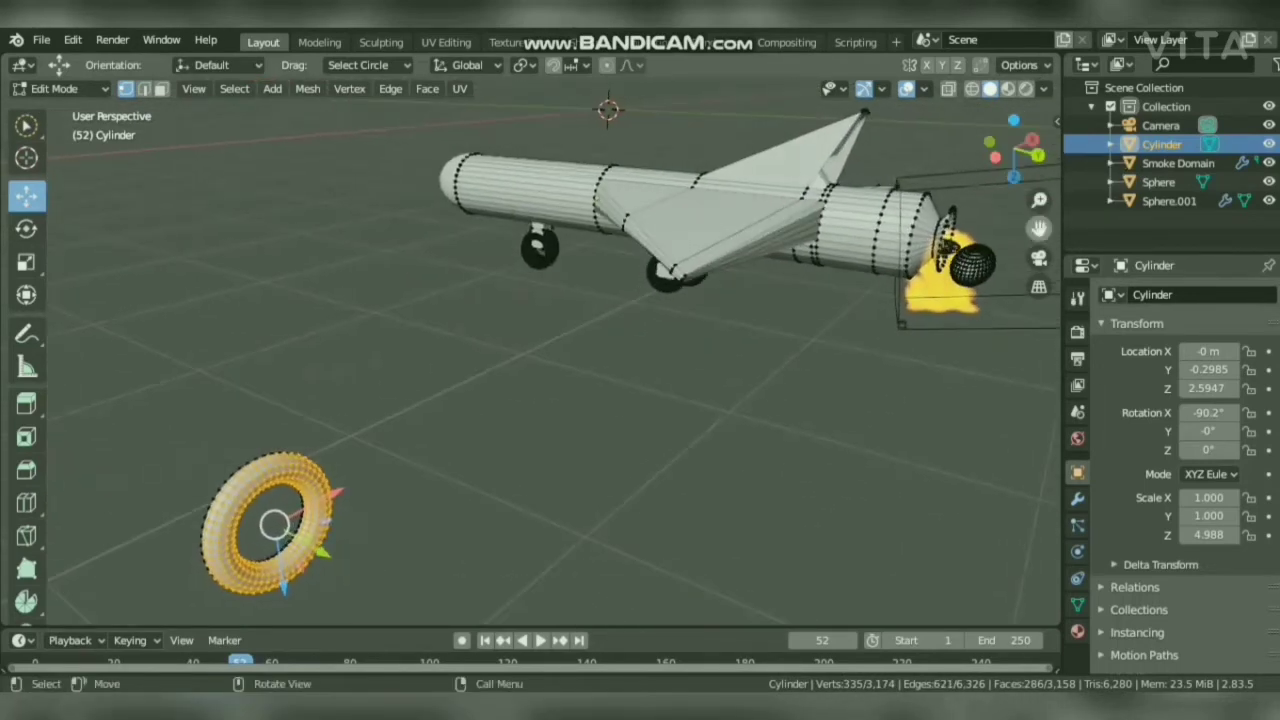
drag(1039, 228, 1100, 130)
drag(1005, 155, 1115, 115)
drag(672, 368, 814, 380)
drag(1012, 150, 1078, 184)
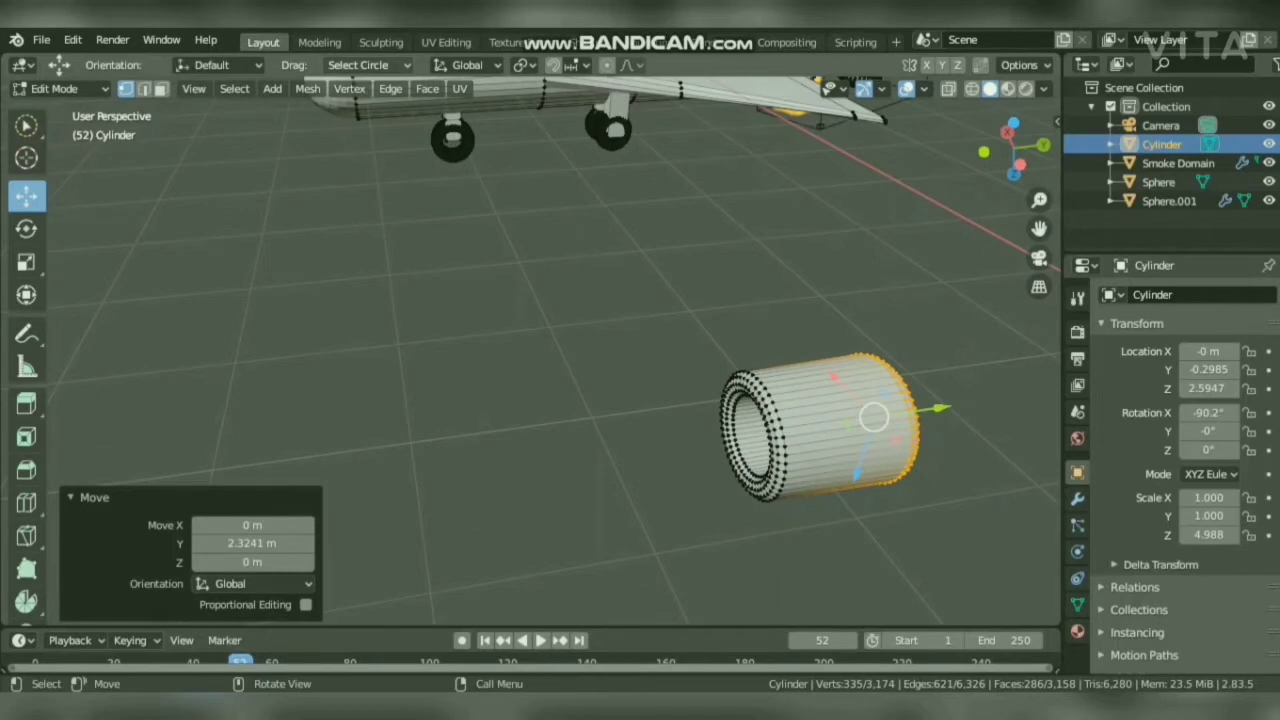
Circle-select the front ring of the stretched tube in addition to its rear ring.
click(369, 65)
drag(735, 488, 748, 478)
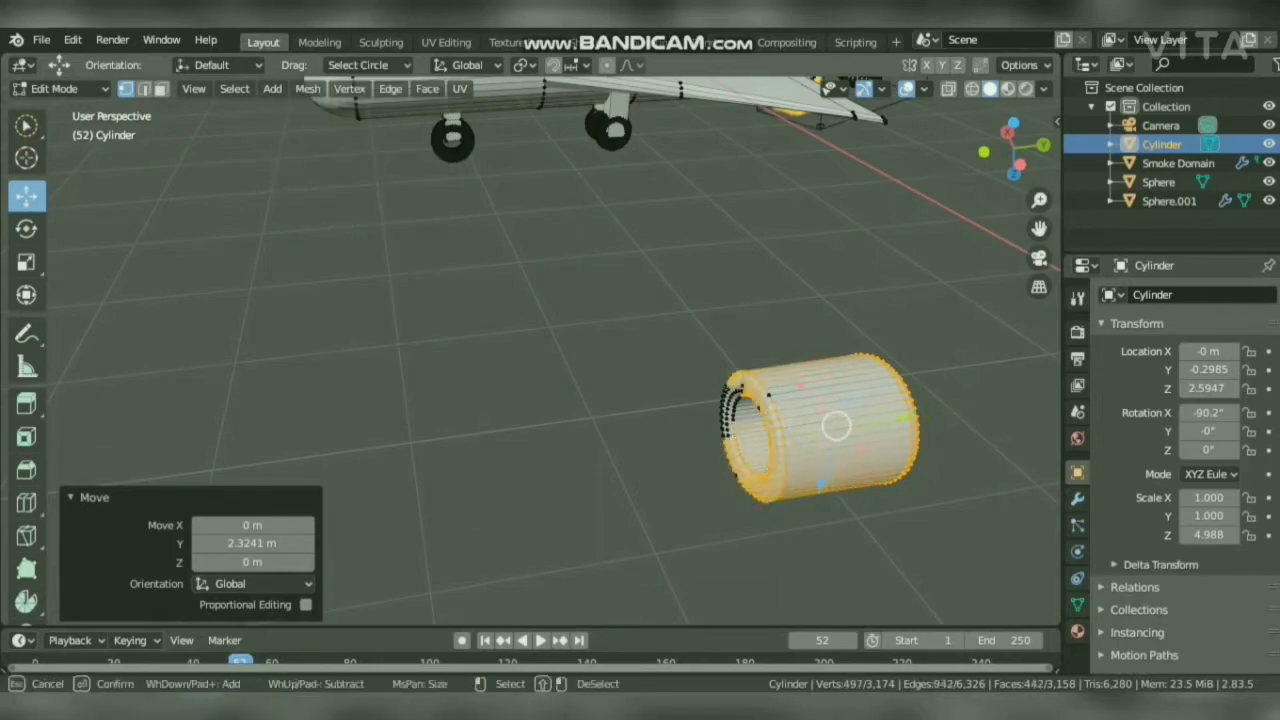
key(Escape)
Complete the rear-half selection on the second torus and move it 2.6957 m along Y to form another tube.
drag(1014, 150, 1120, 165)
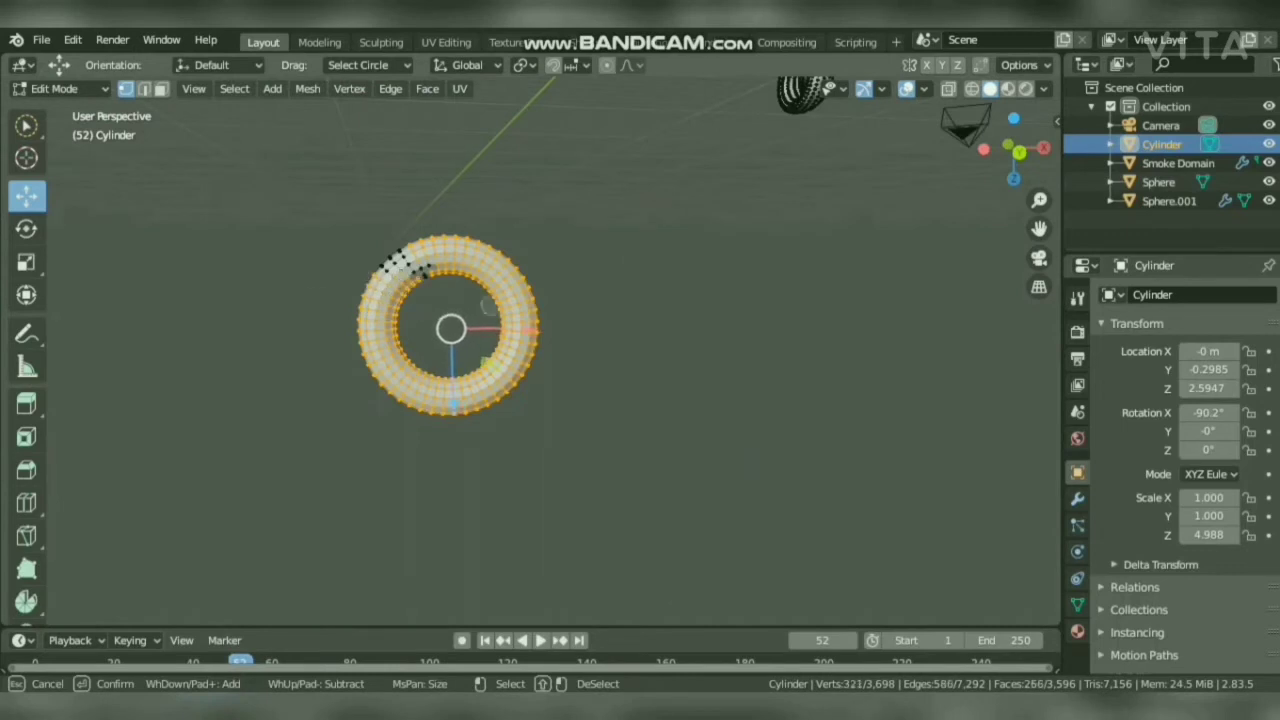
drag(398, 262, 431, 266)
key(Escape)
drag(1014, 150, 806, 156)
drag(235, 302, 92, 302)
mouse_move(1014, 150)
mouse_down()
mouse_move(1180, 152)
mouse_move(855, 150)
mouse_move(1170, 155)
mouse_move(870, 200)
mouse_move(960, 260)
mouse_move(930, 155)
mouse_move(835, 155)
mouse_up()
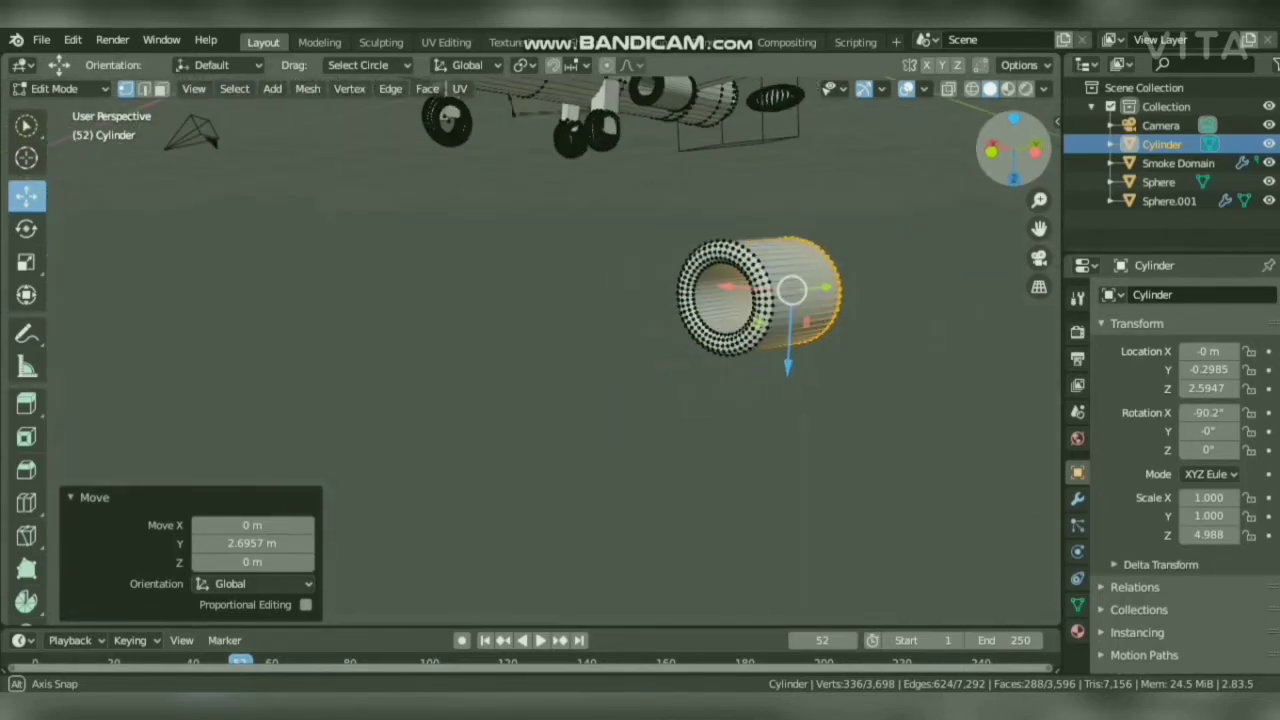
Select the whole second tube and scale it to 0.713 on X and Z.
drag(722, 246, 745, 265)
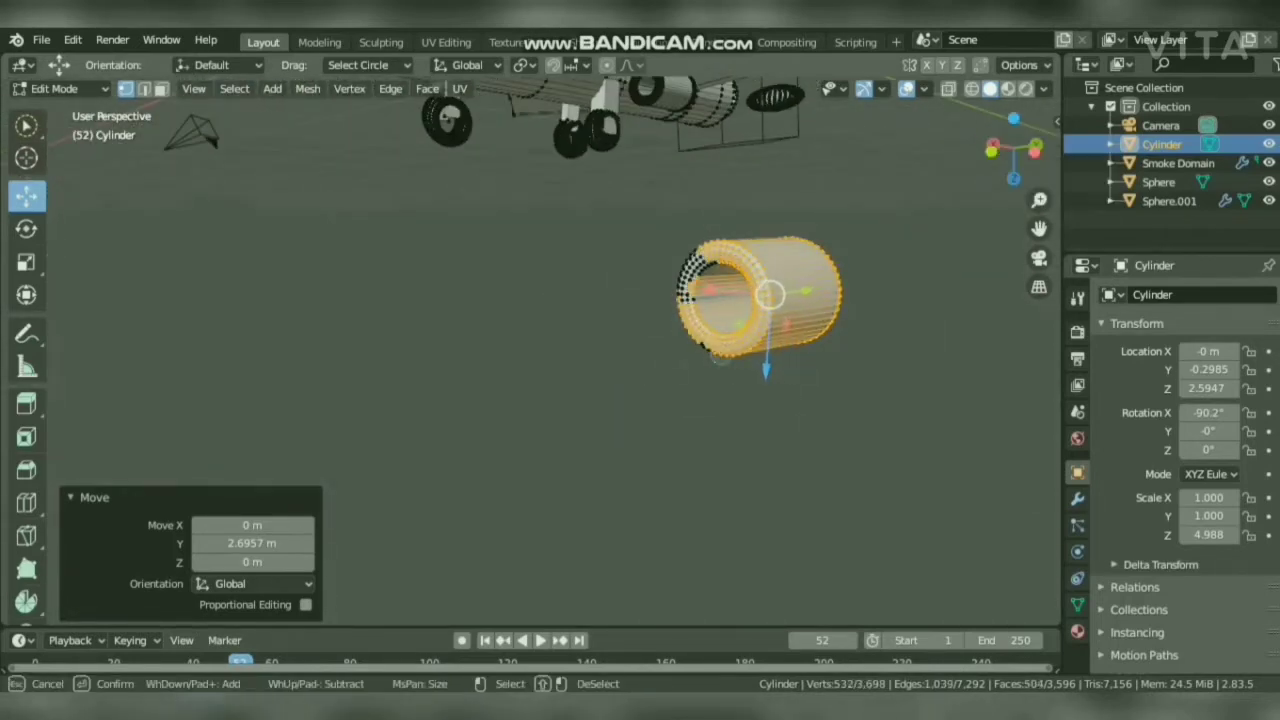
drag(640, 255, 644, 254)
drag(1008, 150, 1125, 152)
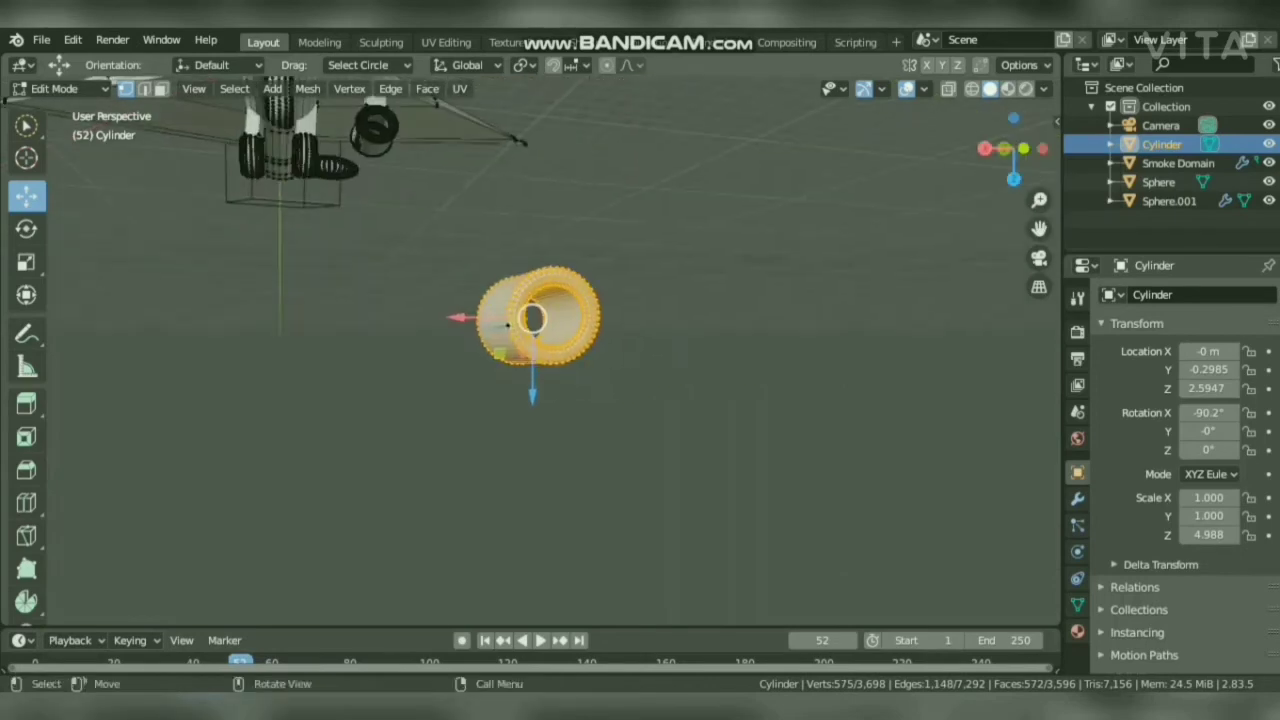
drag(498, 352, 520, 335)
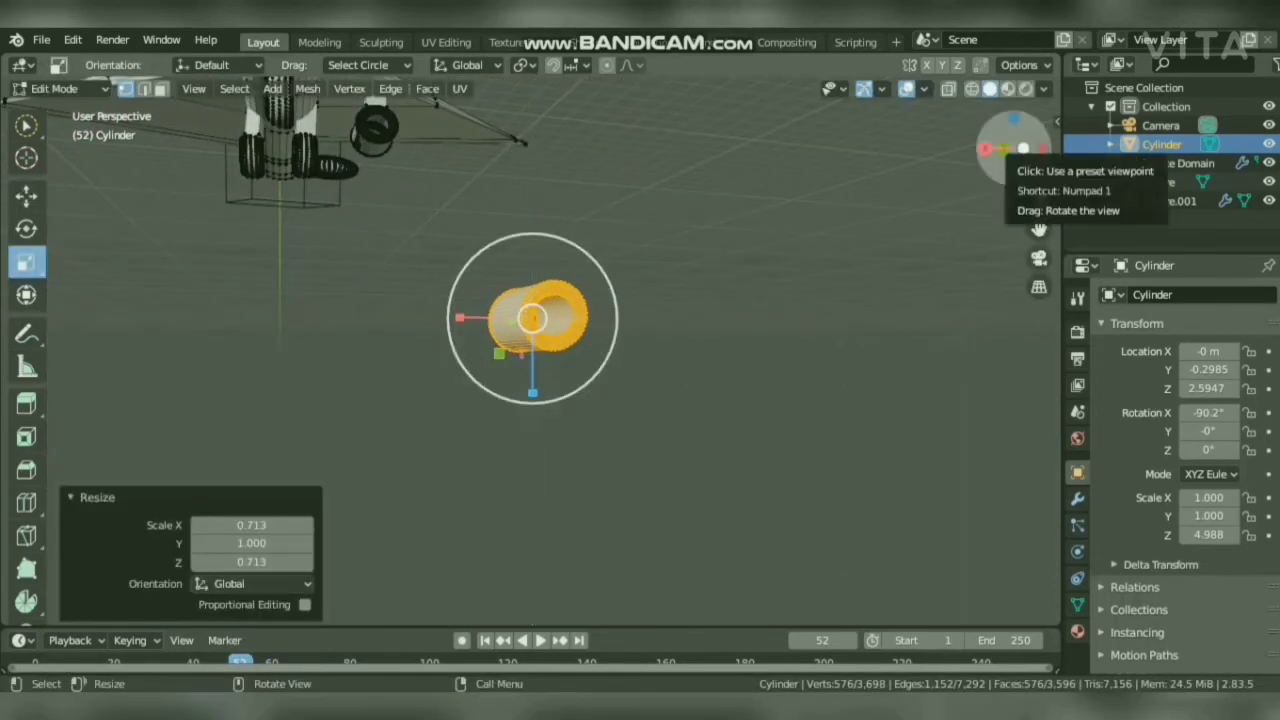
Scale the second tube to 0.742 along Y, then reduce its diameter and length slightly further.
drag(1002, 140, 1045, 146)
drag(162, 298, 180, 298)
drag(1008, 146, 938, 146)
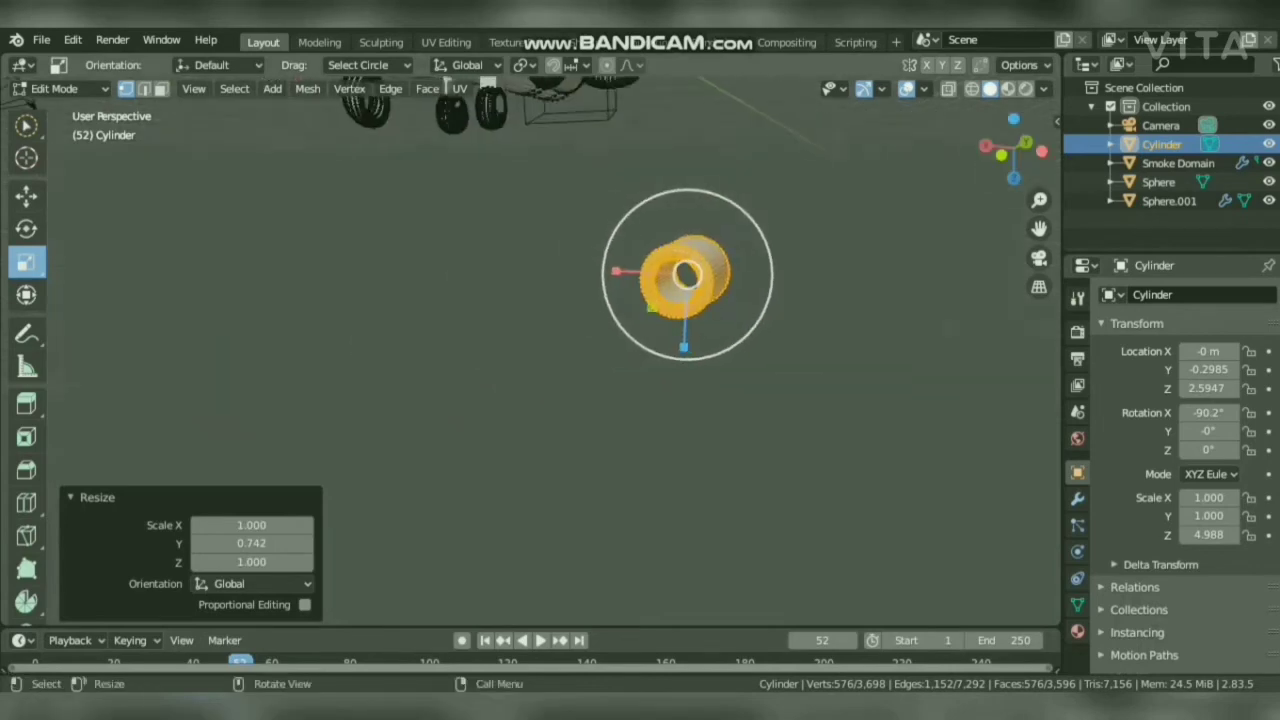
drag(659, 310, 665, 302)
mouse_move(1008, 149)
mouse_down()
mouse_move(1035, 142)
mouse_move(1020, 148)
mouse_up()
drag(786, 330, 779, 330)
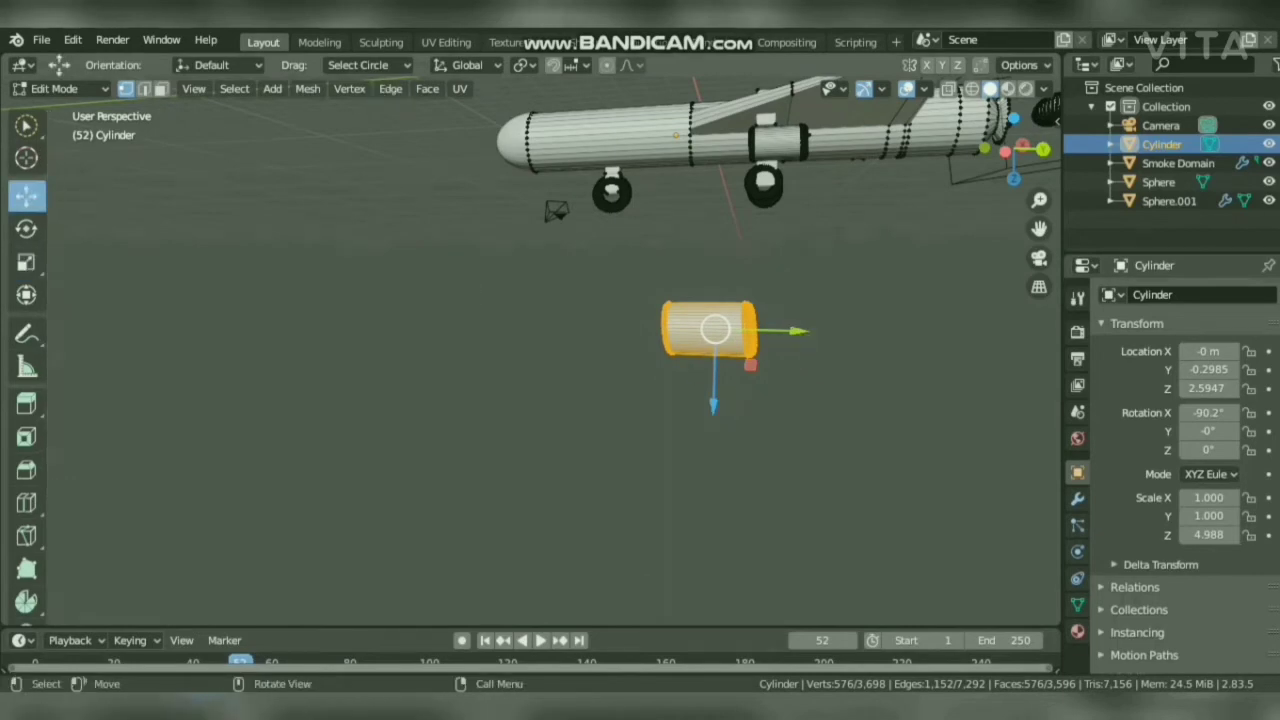
Move the second tube beneath the wing opposite the first engine, ending with a shift of about 8.28 m X, 2.98 m Y and -0.95 m Z.
drag(715, 329, 706, 294)
drag(1014, 148, 824, 36)
drag(1039, 228, 994, 354)
drag(434, 320, 725, 243)
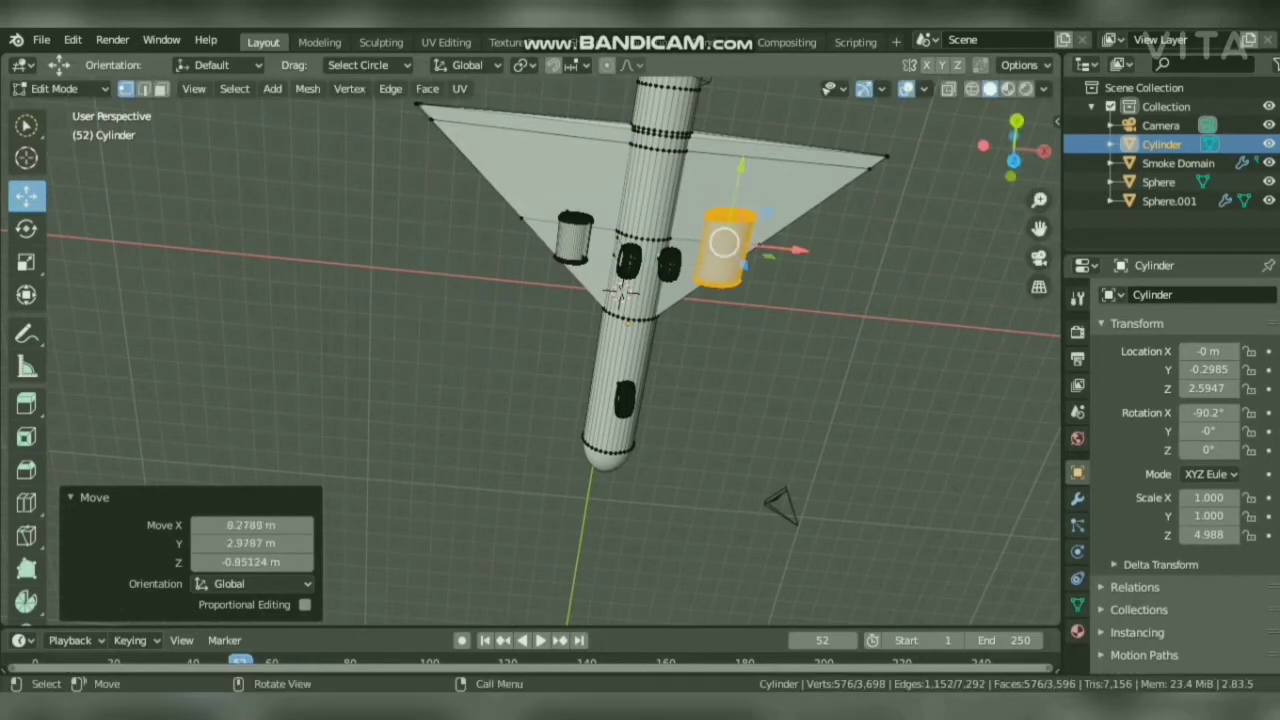
Shrink the second tube slightly and reposition it beneath the wing, ending with a shift of about 0.62 m X, -0.61 m Y and -0.16 m Z.
drag(1014, 148, 815, 172)
key(s)
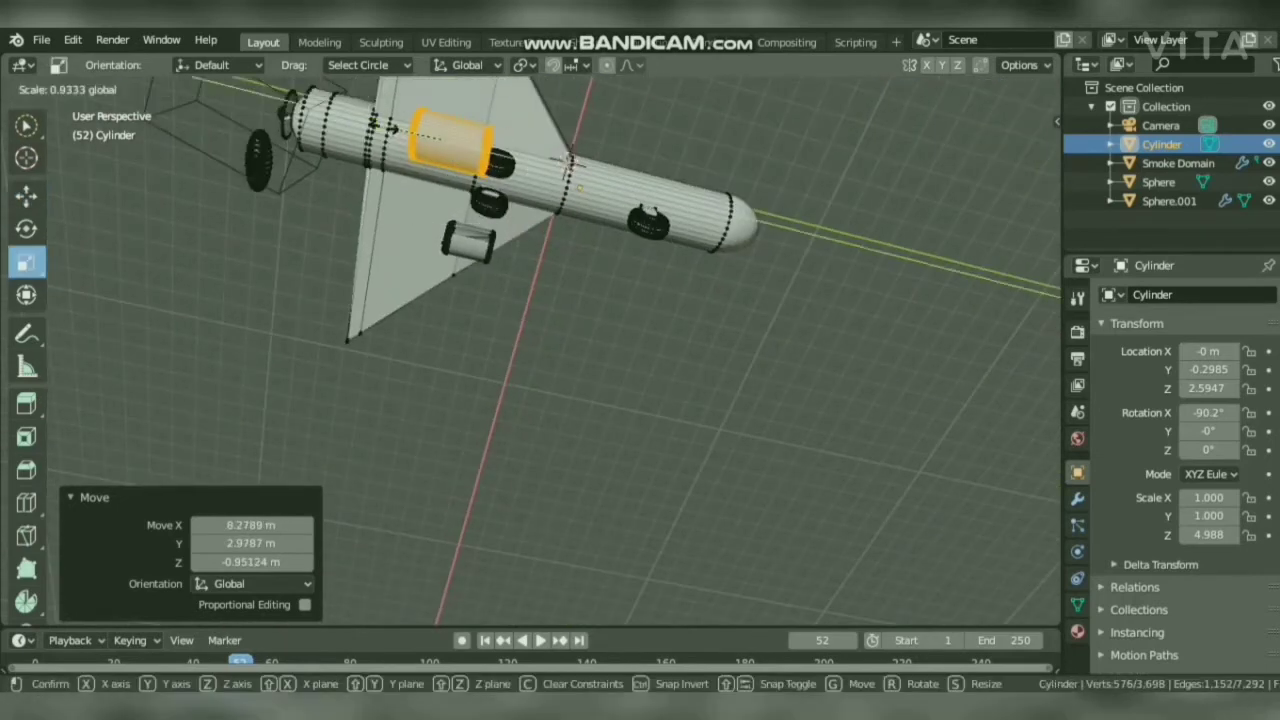
drag(392, 133, 397, 134)
drag(1014, 148, 850, 80)
drag(756, 339, 733, 186)
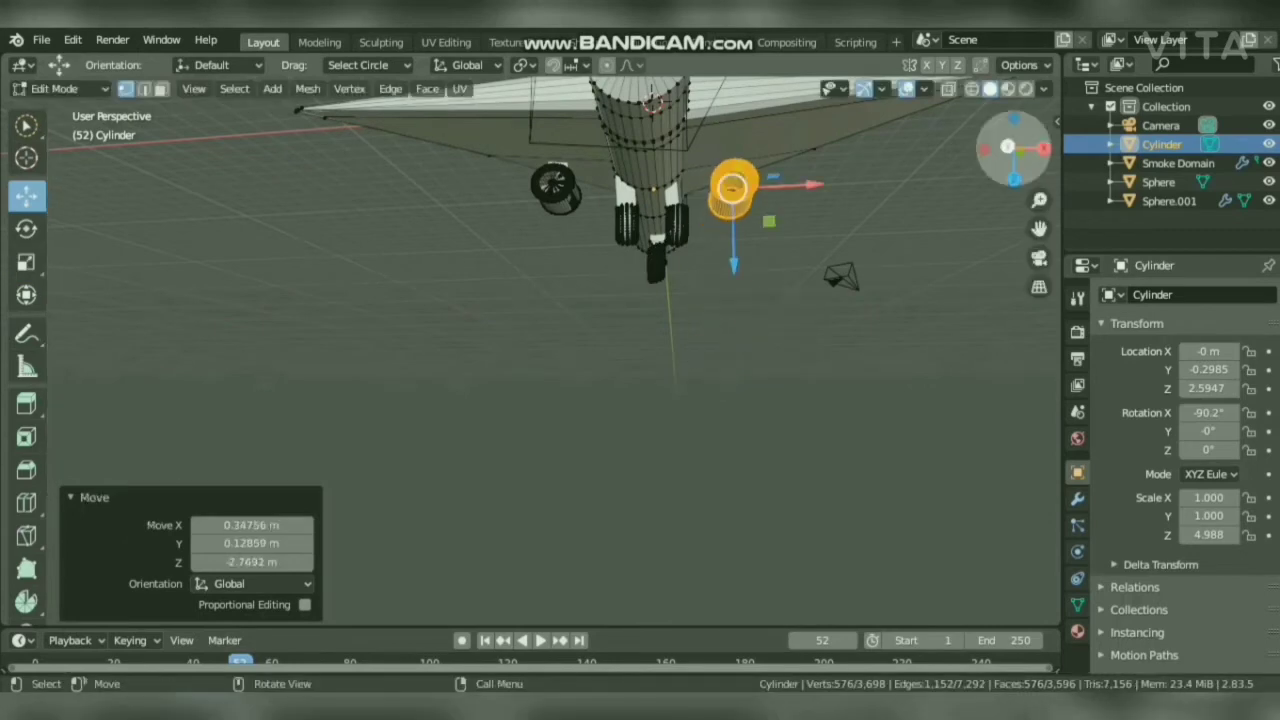
drag(1010, 147, 675, 172)
drag(1014, 149, 1080, 138)
drag(349, 443, 335, 420)
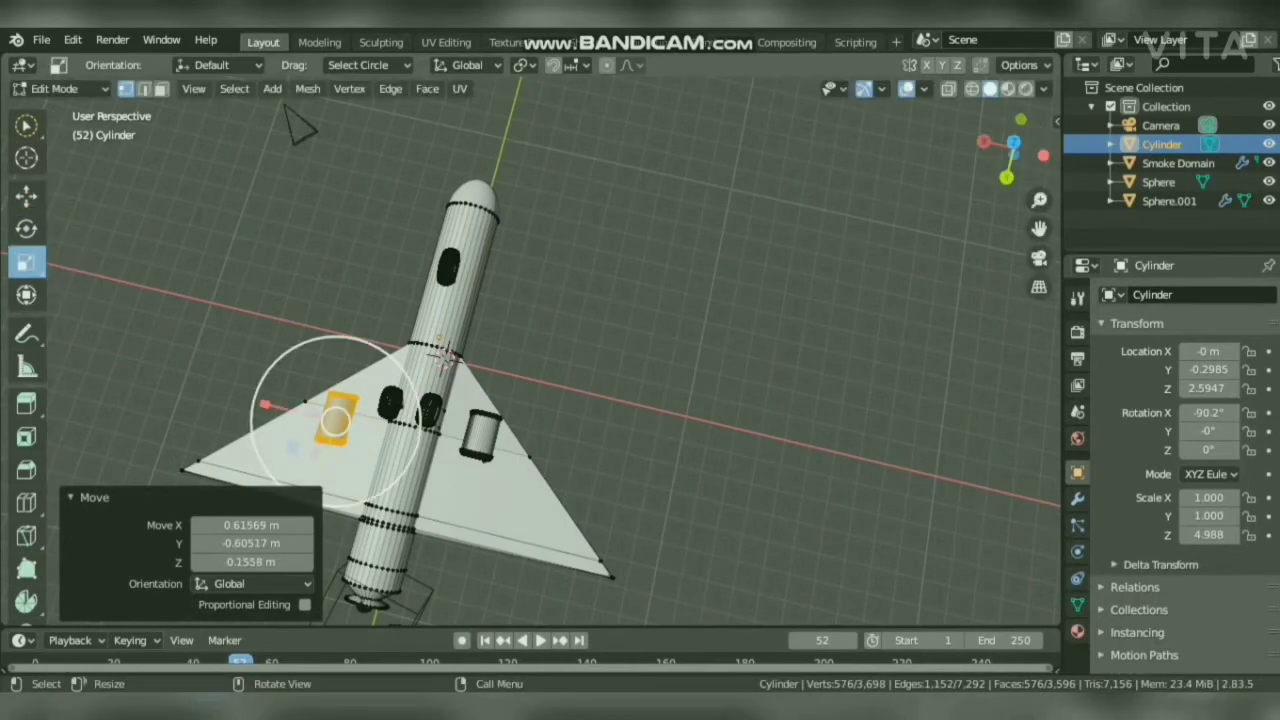
Scale the second tube to 0.661 along Y and nudge it into line with the first engine.
middle_drag(335, 420, 383, 366)
key(s)
click(369, 408)
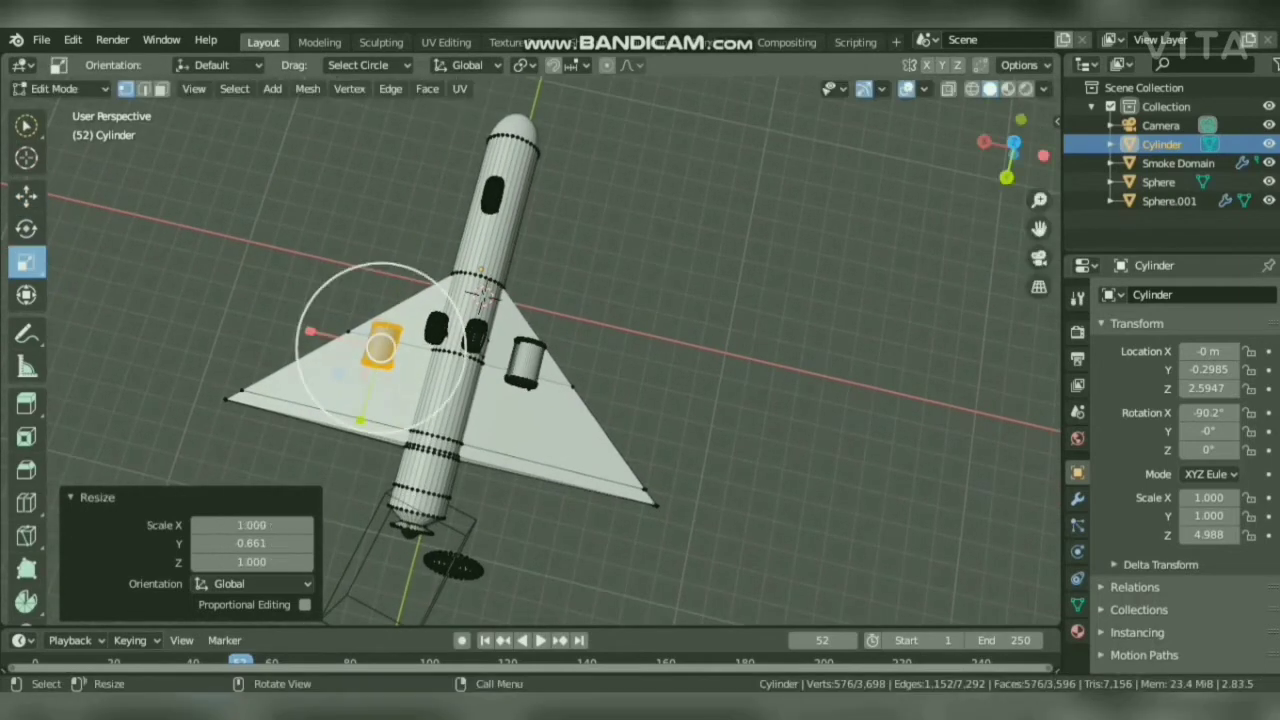
key(g)
click(380, 349)
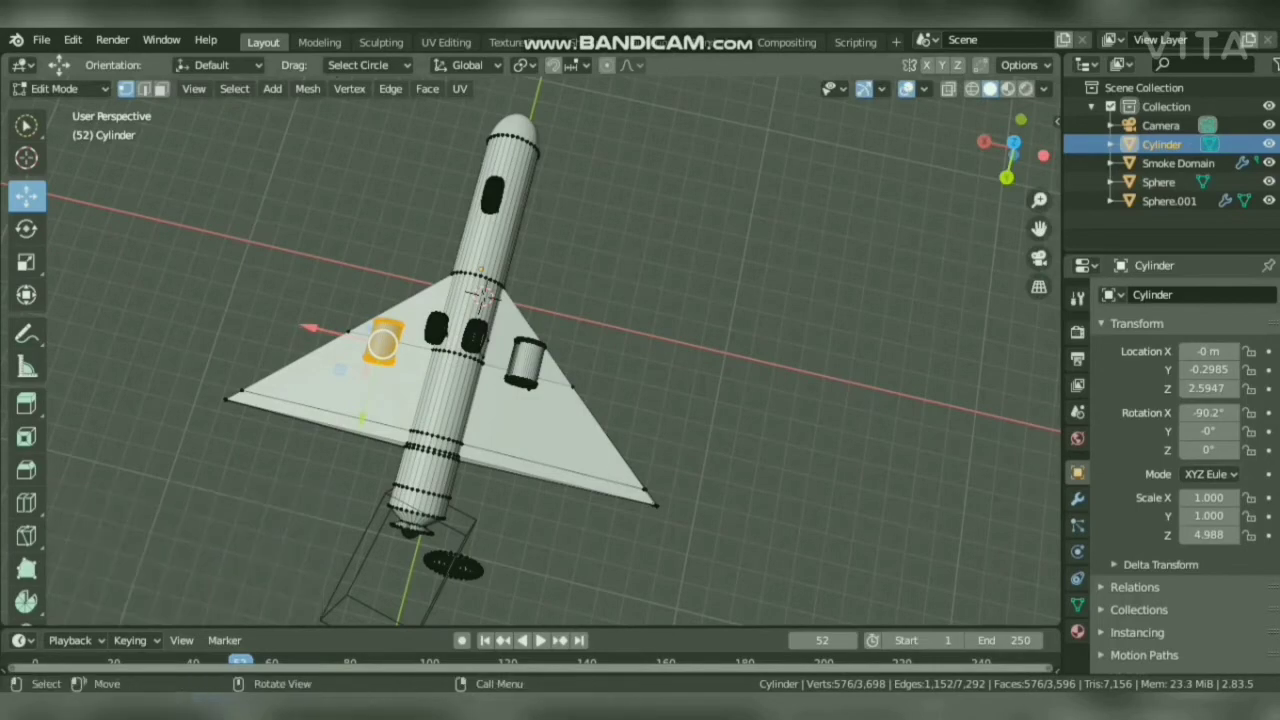
Select the leftover ring behind the fuselage and delete all its vertices together with the still-selected second tube.
middle_drag(380, 349, 344, 377)
key(c)
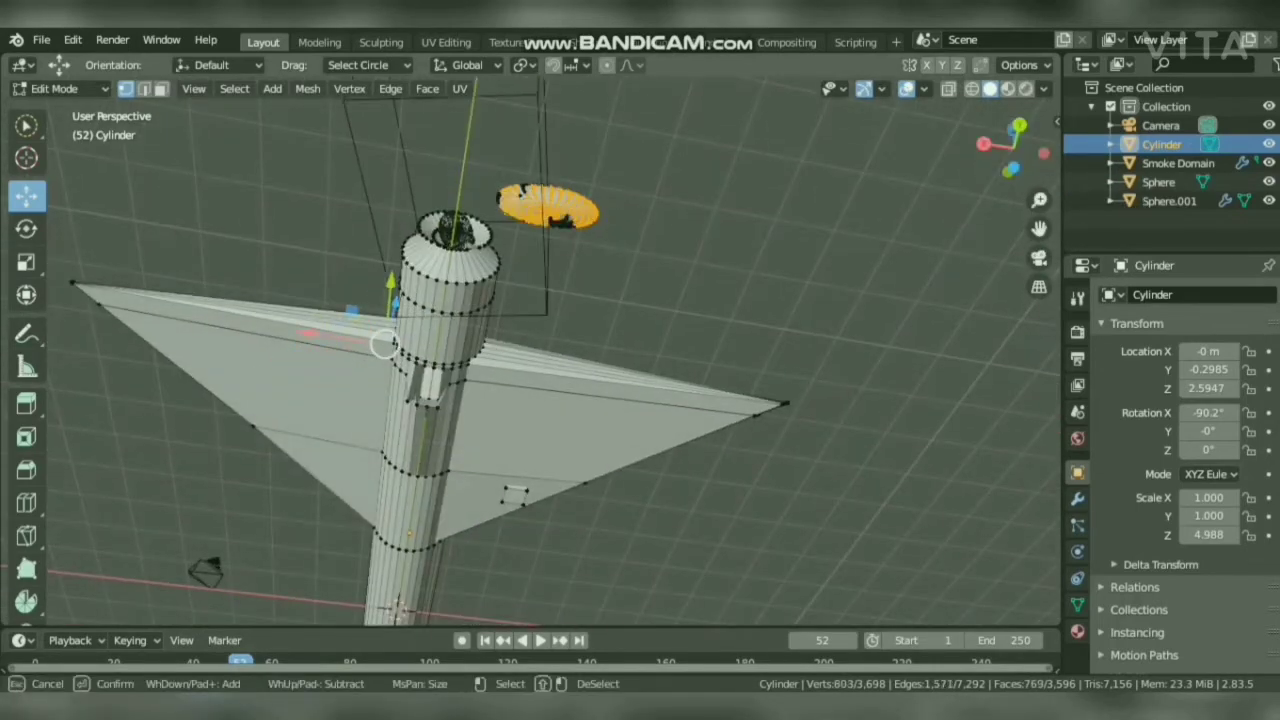
key(Escape)
key(x)
key(Return)
key(c)
drag(568, 199, 606, 227)
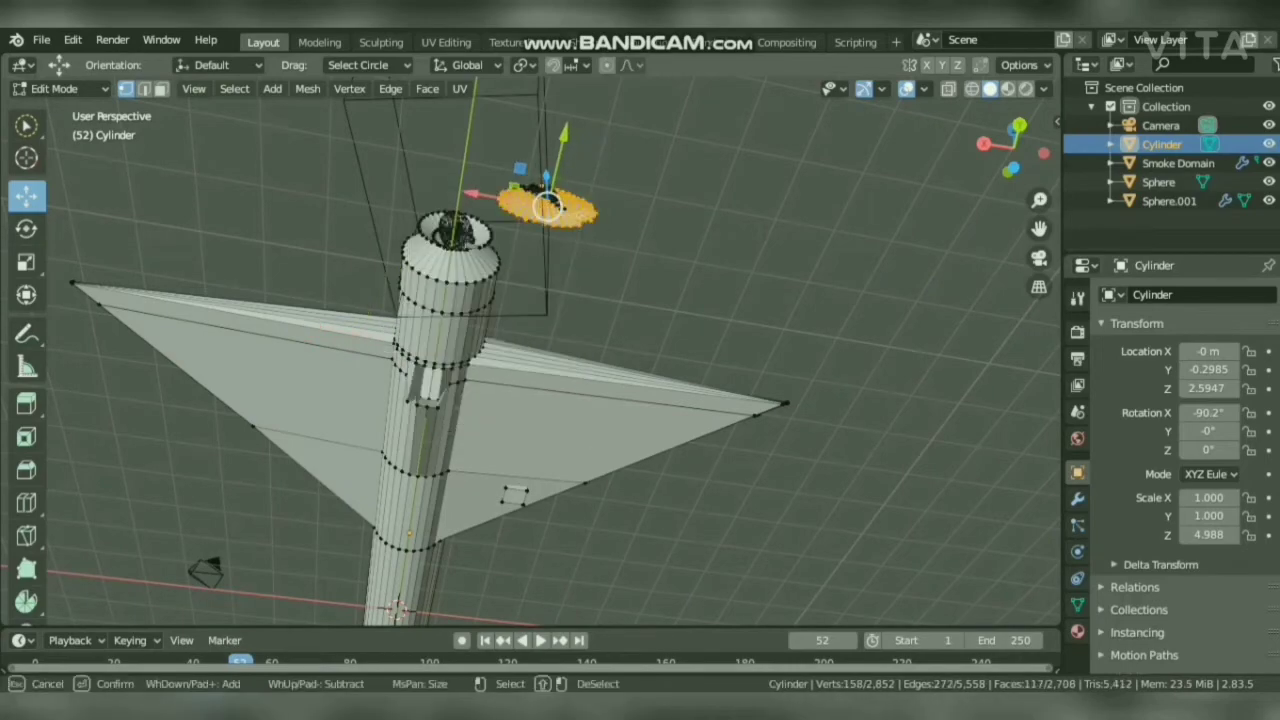
key(Escape)
key(x)
key(Return)
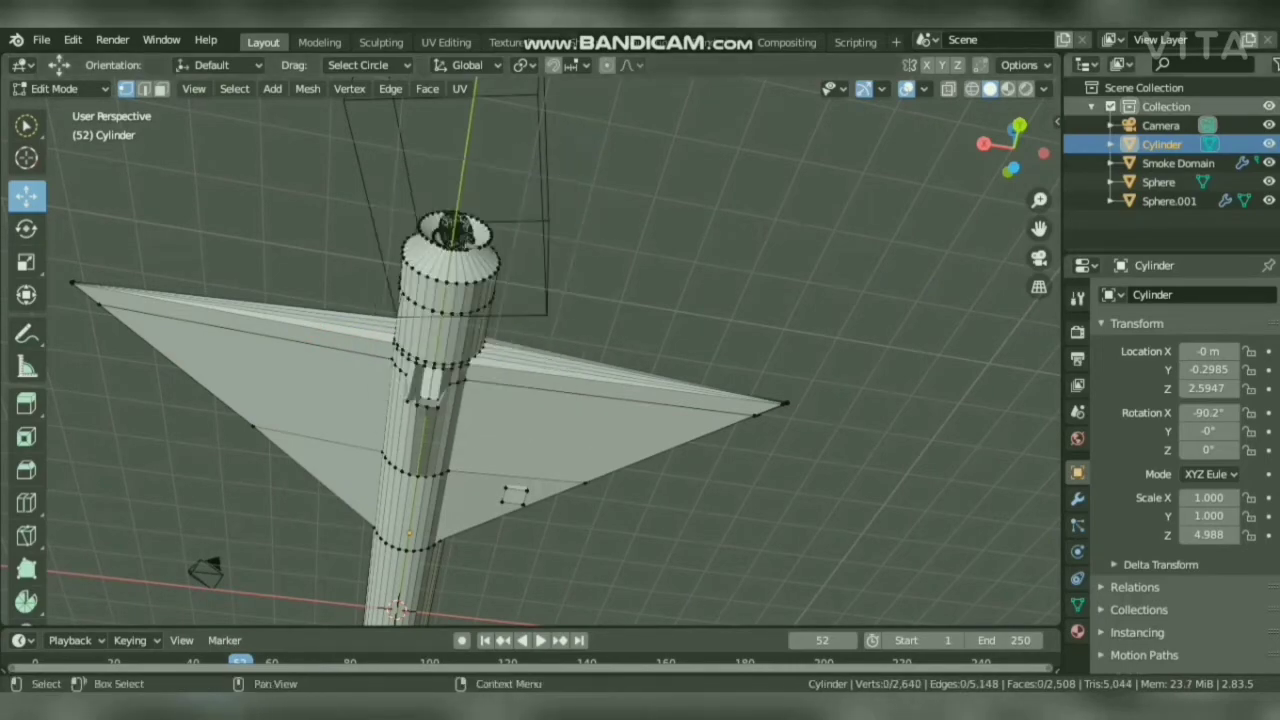
Add a new torus to the aircraft mesh and raise it along Z until it is clear of the aircraft.
drag(1019, 126, 1240, 238)
drag(1013, 148, 998, 112)
key(shift+a)
key(Return)
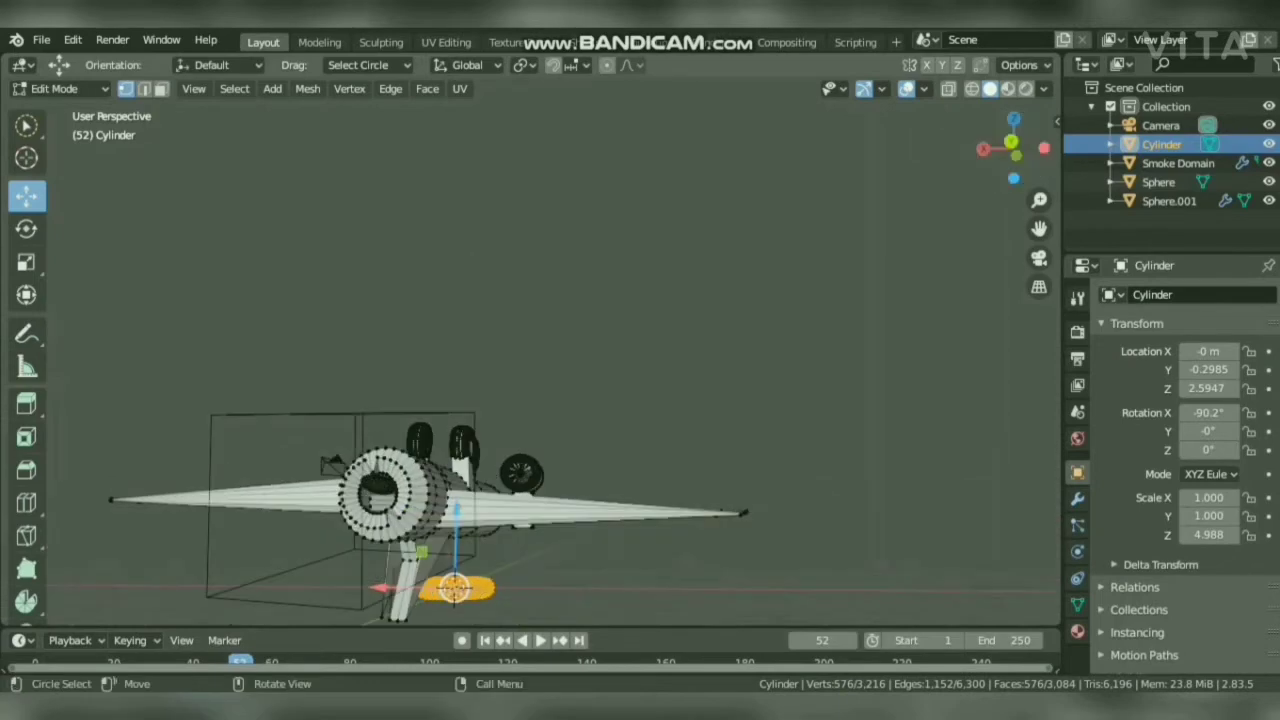
drag(458, 513, 460, 310)
Rotate the new torus so its opening faces along Y, ending with 94.5° about Z, and reduce its X and Z scale.
drag(1013, 150, 1020, 150)
click(26, 228)
mouse_move(250, 392)
mouse_down()
mouse_move(260, 428)
mouse_move(241, 414)
mouse_up()
drag(296, 361, 322, 360)
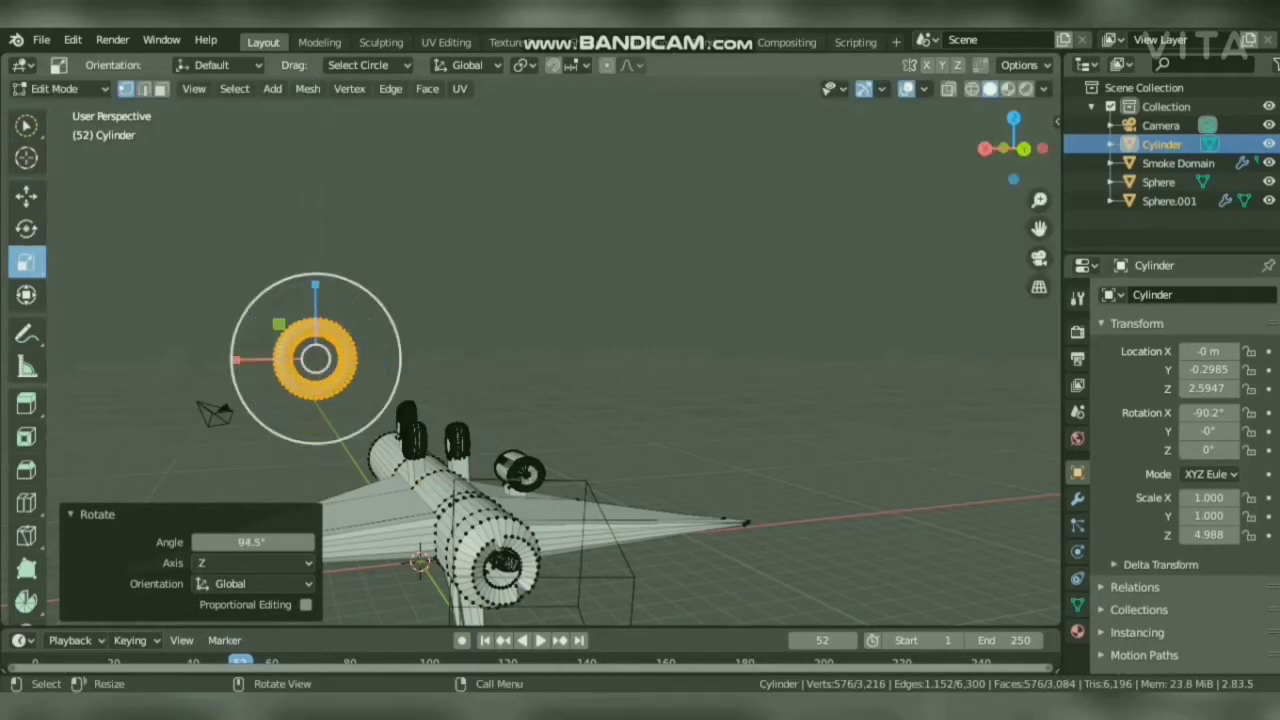
drag(279, 324, 295, 341)
Clear the torus selection and circle-select most of the vertices on its front-facing side.
mouse_move(1010, 150)
mouse_down()
mouse_move(1005, 140)
mouse_move(1018, 148)
mouse_up()
key(KP_3)
scroll(351, 232, up, 7)
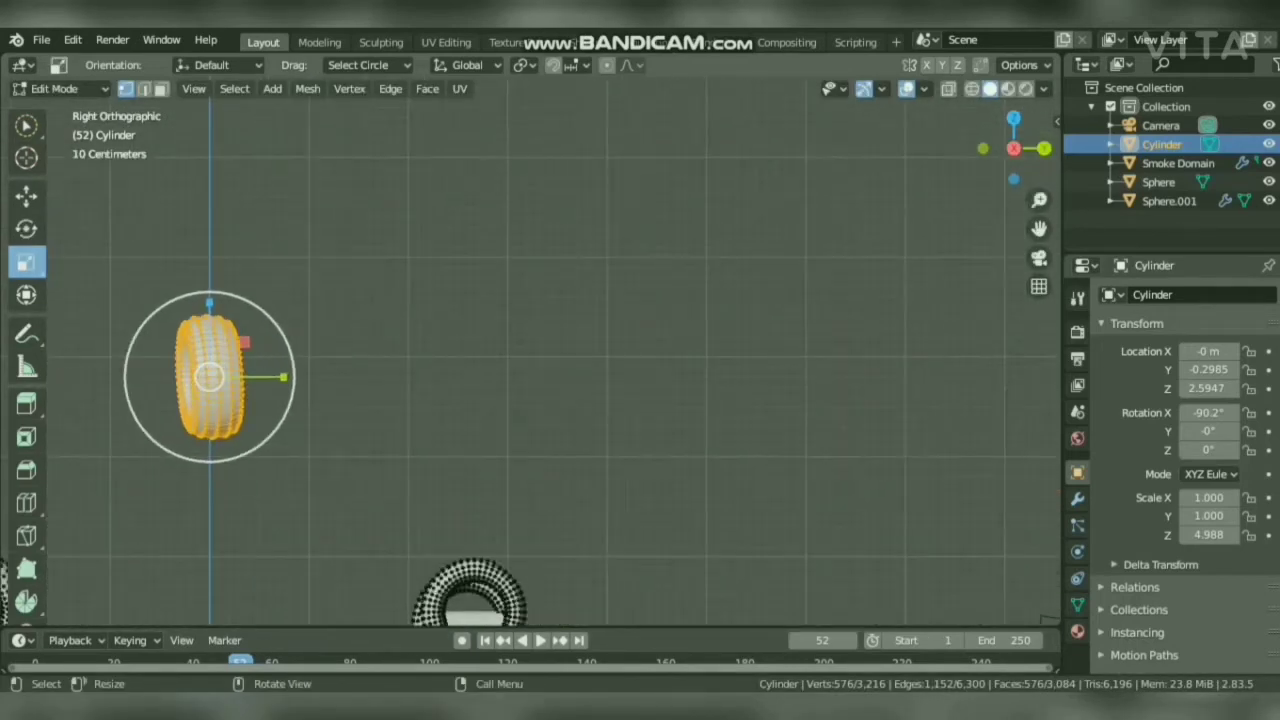
key(w)
click(26, 195)
click(368, 66)
click(340, 340)
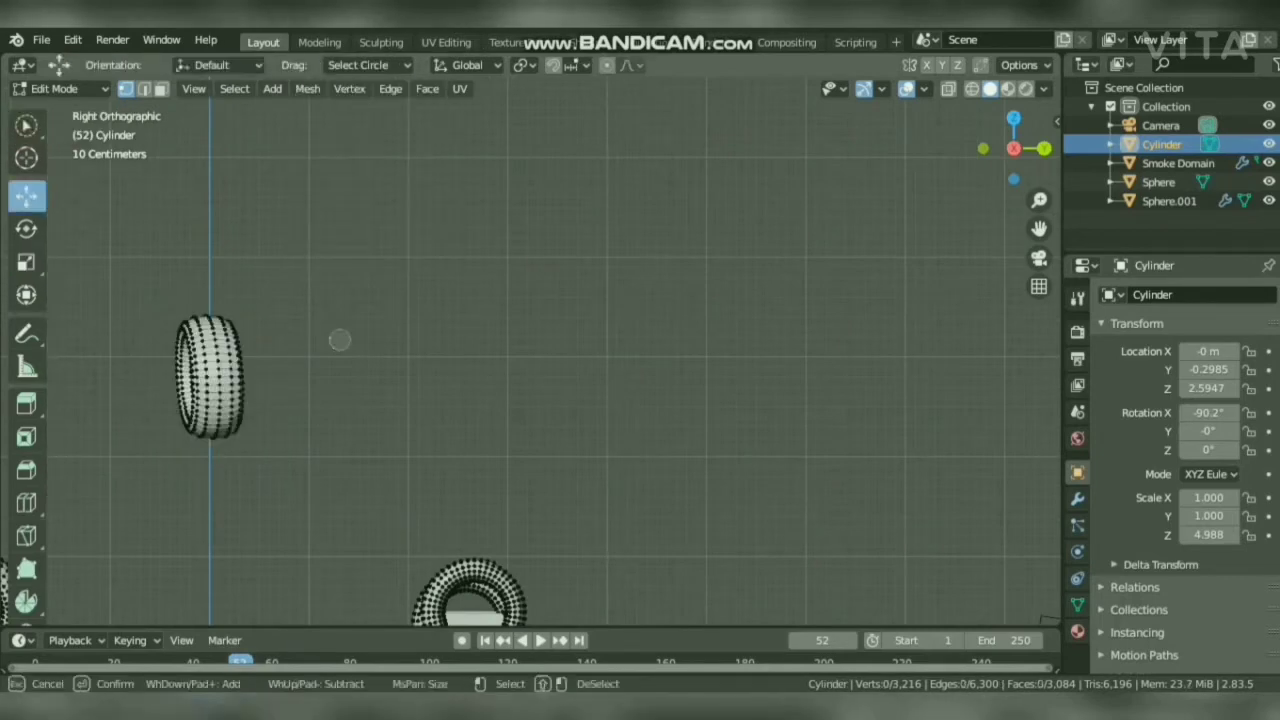
click(368, 66)
click(340, 340)
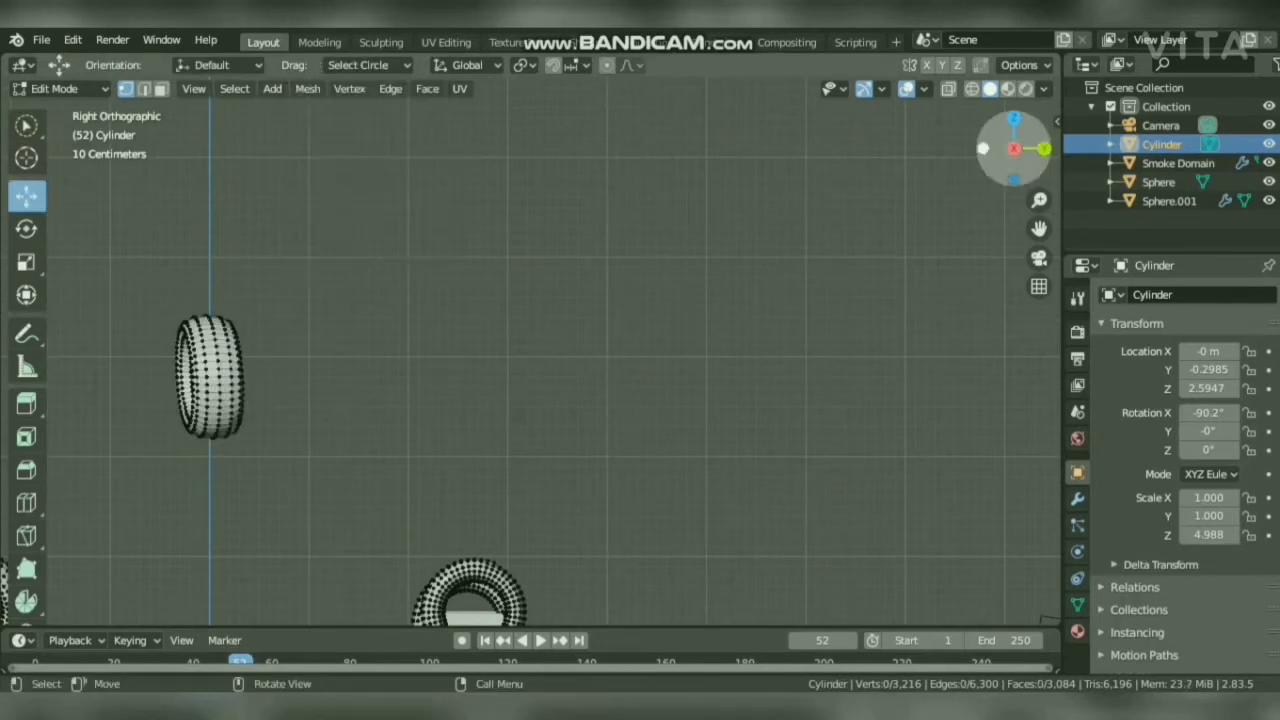
drag(1014, 150, 1066, 150)
scroll(1035, 190, down, 5)
drag(1039, 229, 900, 245)
drag(1014, 150, 1035, 148)
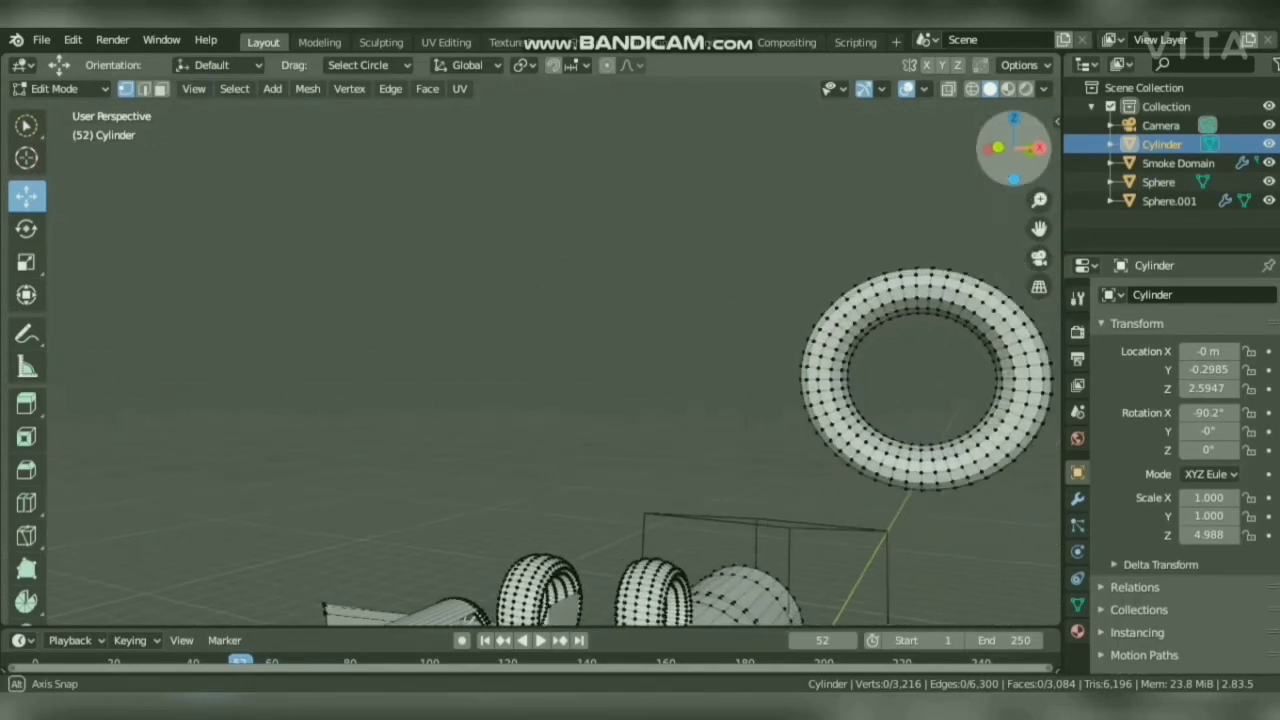
drag(855, 300, 857, 299)
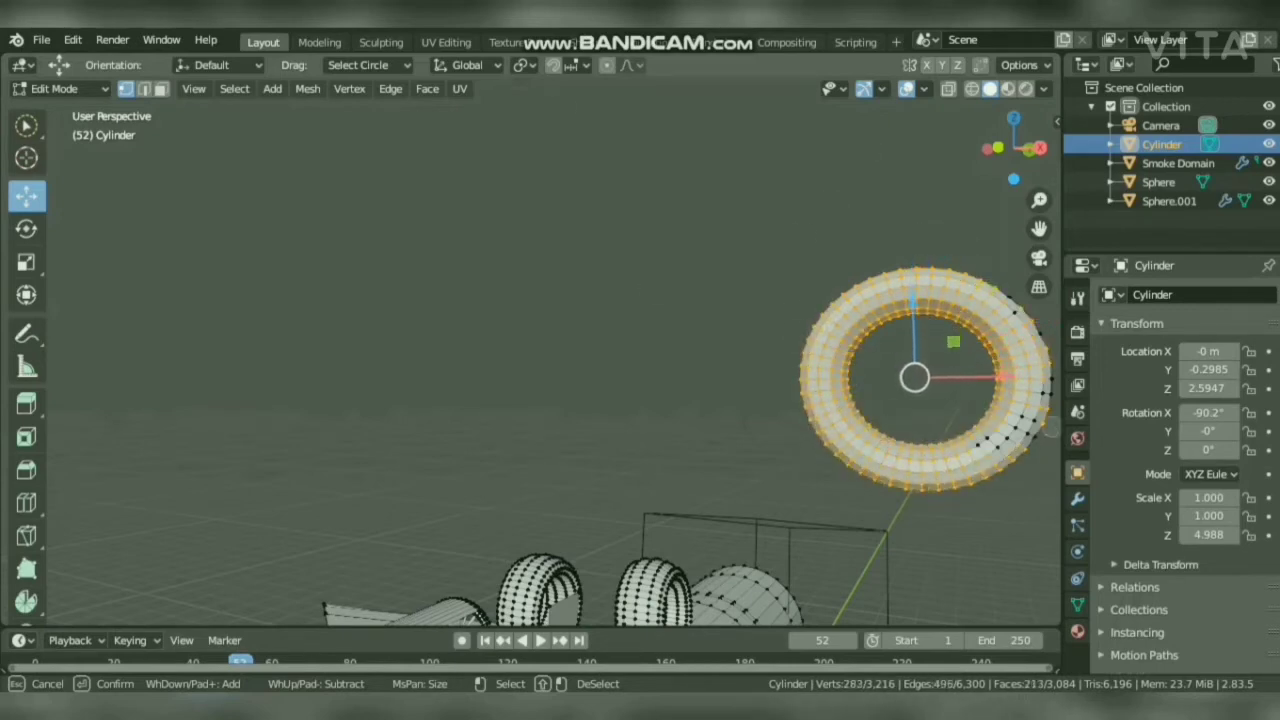
Extend the circle selection around the rim to cover the missing vertices of the torus's front half.
middle_drag(860, 420, 765, 420)
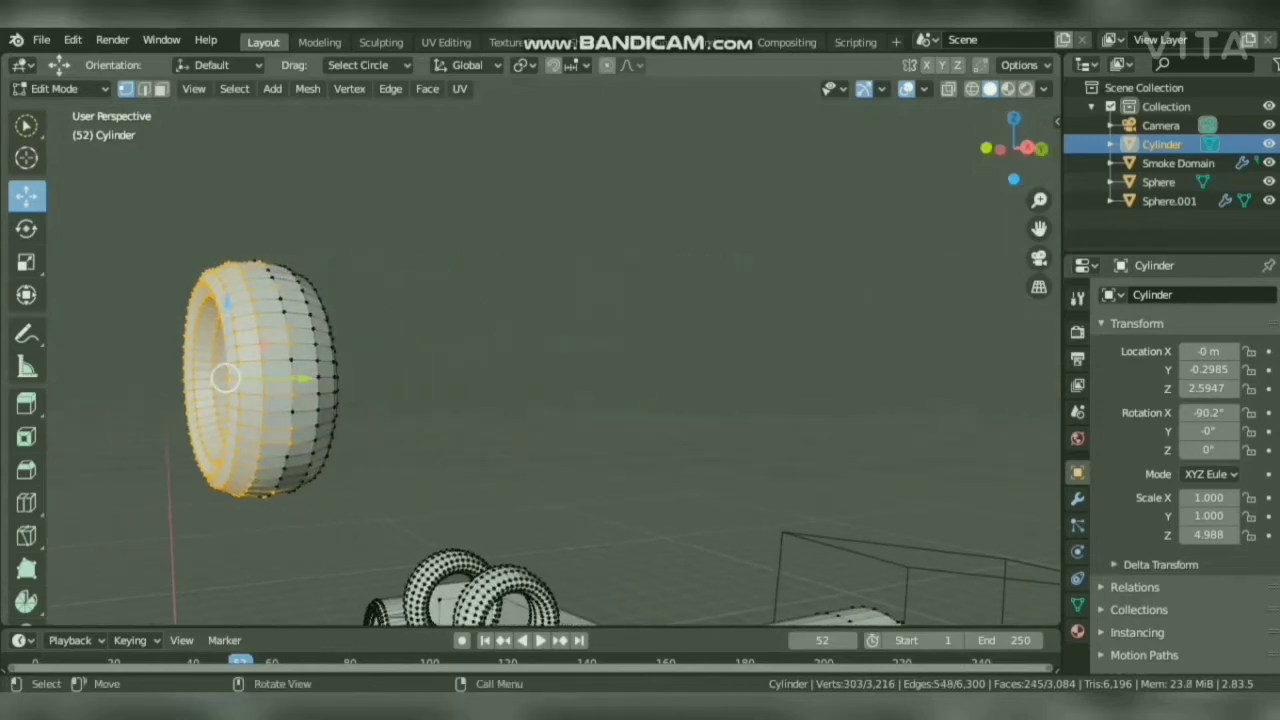
click(27, 126)
drag(286, 414, 285, 454)
click(277, 480)
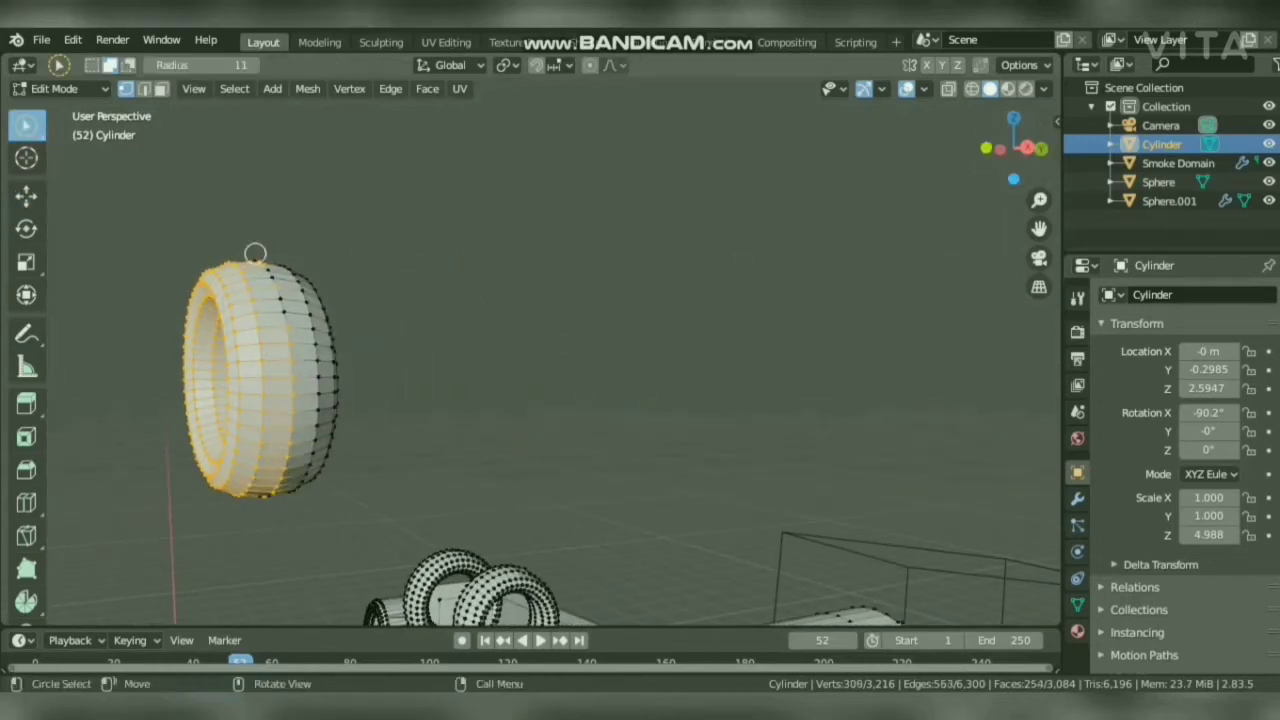
drag(254, 251, 243, 251)
mouse_move(1013, 149)
mouse_down()
mouse_move(136, 247)
mouse_move(1028, 118)
mouse_up()
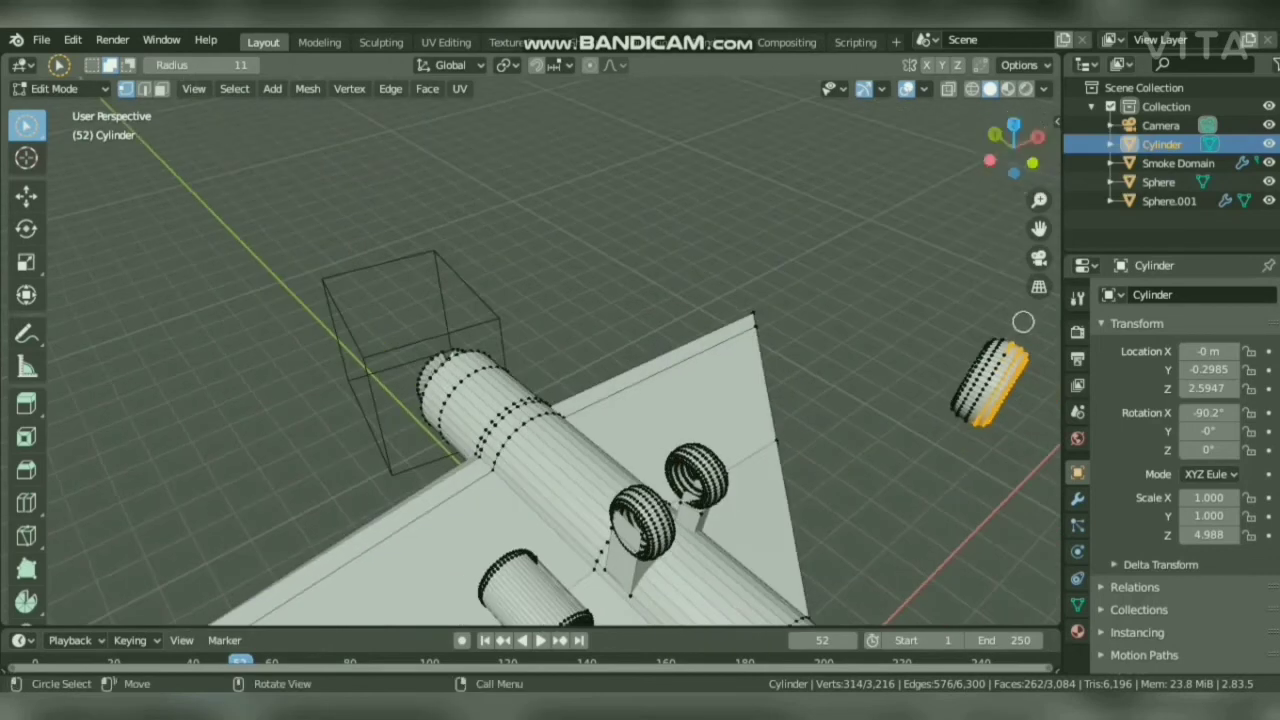
drag(1024, 323, 1023, 333)
drag(984, 413, 972, 418)
mouse_move(1014, 138)
mouse_down()
mouse_move(852, 557)
mouse_move(720, 560)
mouse_move(1005, 172)
mouse_up()
drag(217, 156, 239, 133)
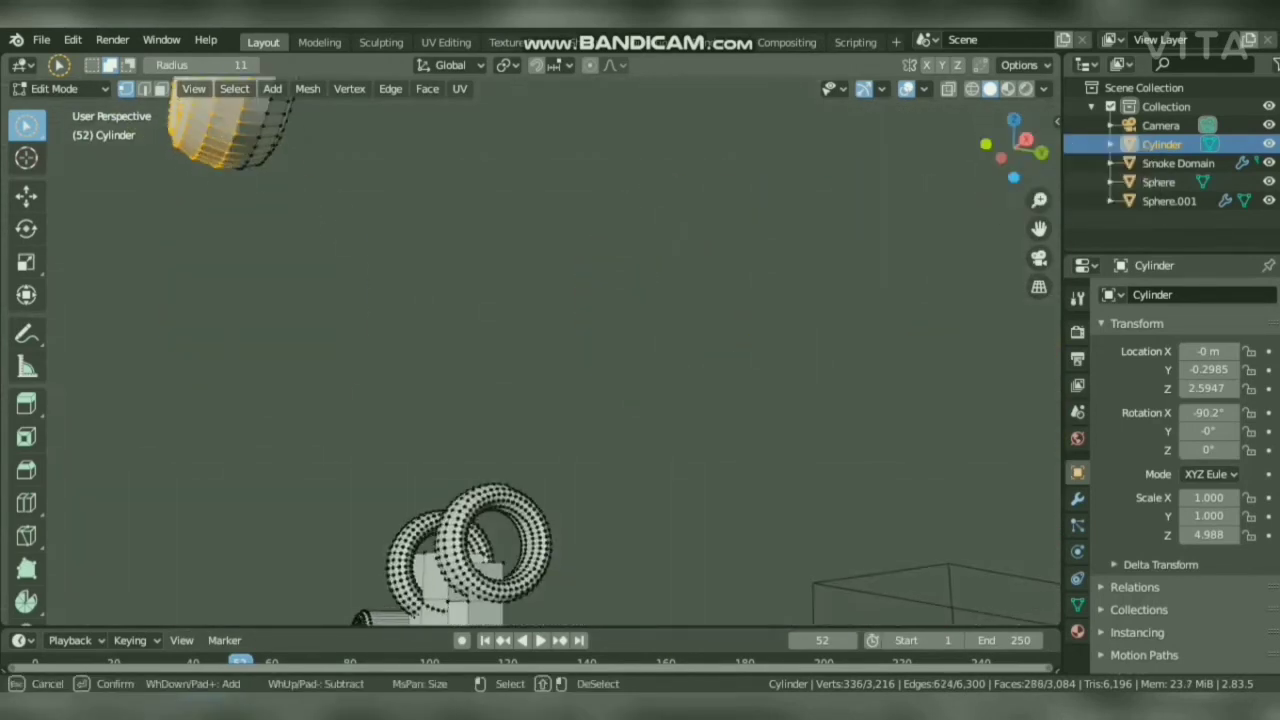
Move the selected front half of the torus -0.97974 m along Y to stretch it into a tube.
mouse_move(1039, 229)
mouse_down()
mouse_move(1059, 229)
mouse_move(215, 315)
mouse_up()
drag(1014, 148, 1010, 110)
mouse_move(1039, 229)
mouse_down()
mouse_move(10, 372)
mouse_move(26, 435)
mouse_up()
mouse_move(1014, 148)
mouse_down()
mouse_move(1000, 80)
mouse_move(995, 160)
mouse_up()
click(27, 196)
drag(337, 455, 144, 458)
Shorten the new tube by moving its selected front half back 0.29265 m along Y.
scroll(555, 350, down, 6)
drag(1014, 148, 895, 166)
click(368, 65)
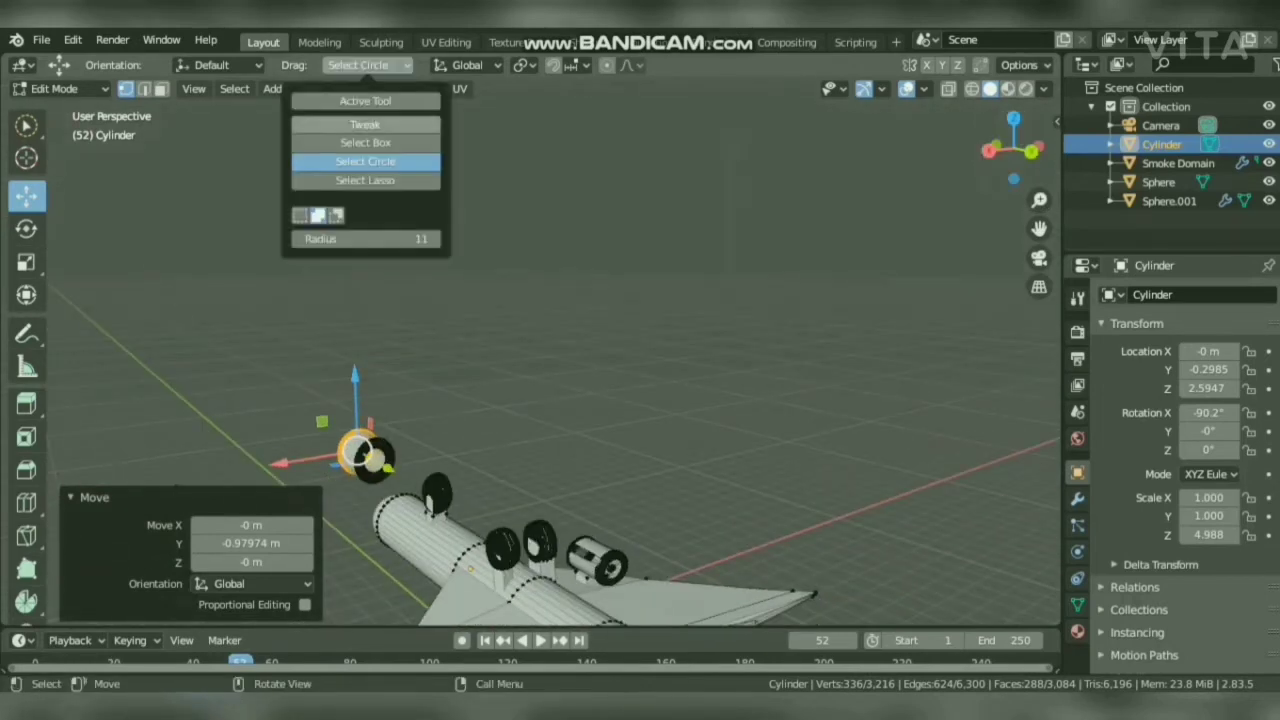
drag(363, 428, 352, 417)
drag(1010, 150, 1113, 238)
drag(470, 532, 486, 533)
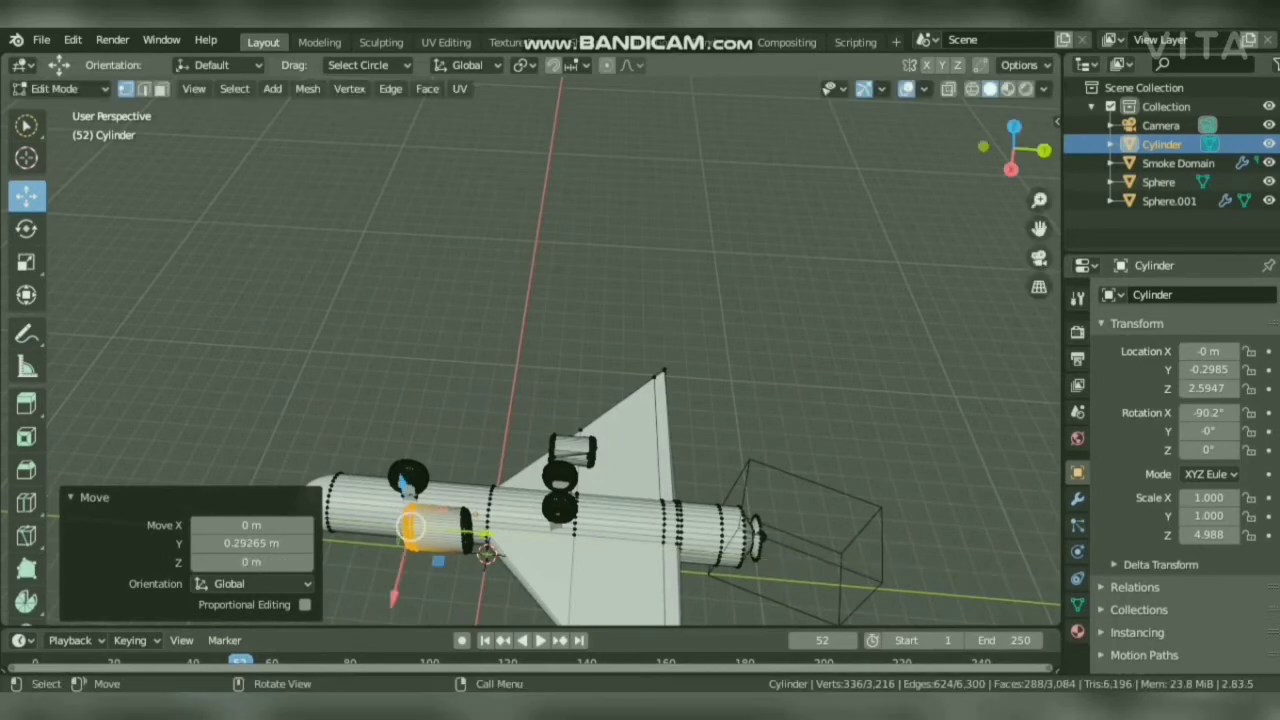
Add the rear half of the new tube to the selection so that the whole tube is selected.
drag(1013, 130, 816, 24)
mouse_move(388, 440)
mouse_down()
mouse_move(400, 450)
mouse_move(376, 427)
mouse_up()
mouse_move(1010, 150)
mouse_down()
mouse_move(1215, 152)
mouse_move(1198, 148)
mouse_up()
drag(484, 458, 480, 455)
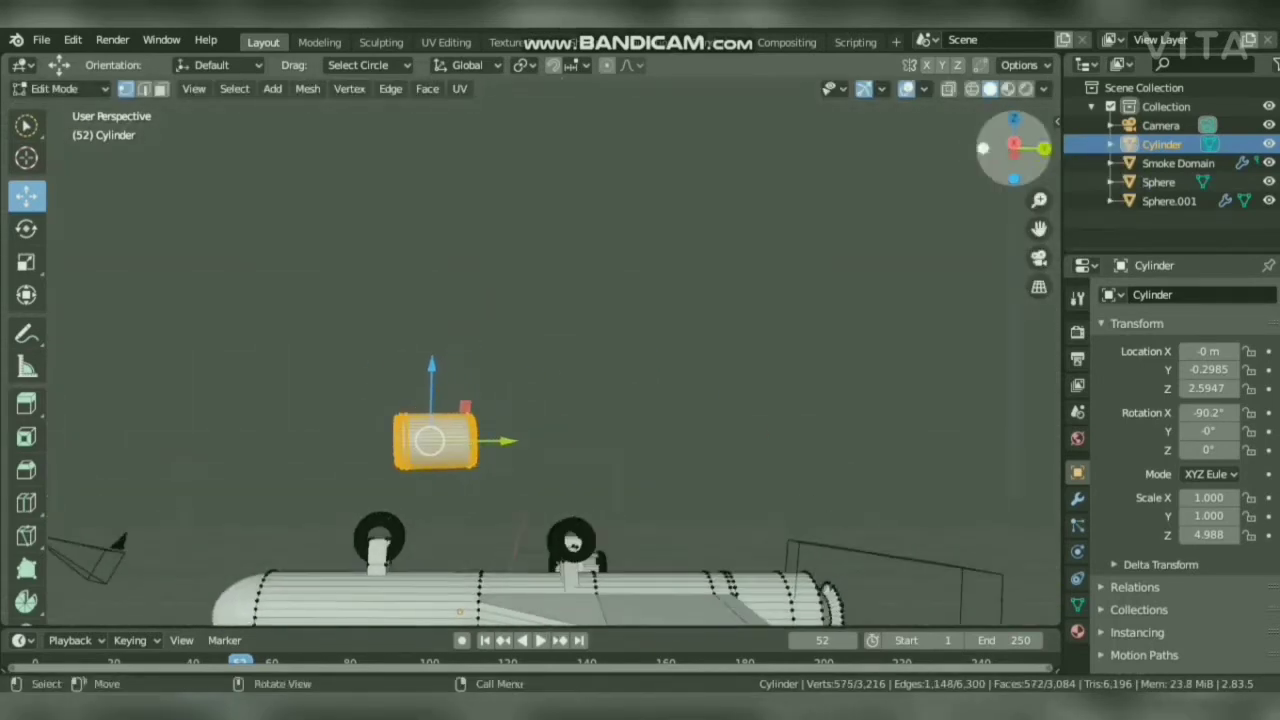
drag(1013, 150, 868, 149)
drag(400, 440, 395, 438)
drag(1010, 149, 765, 154)
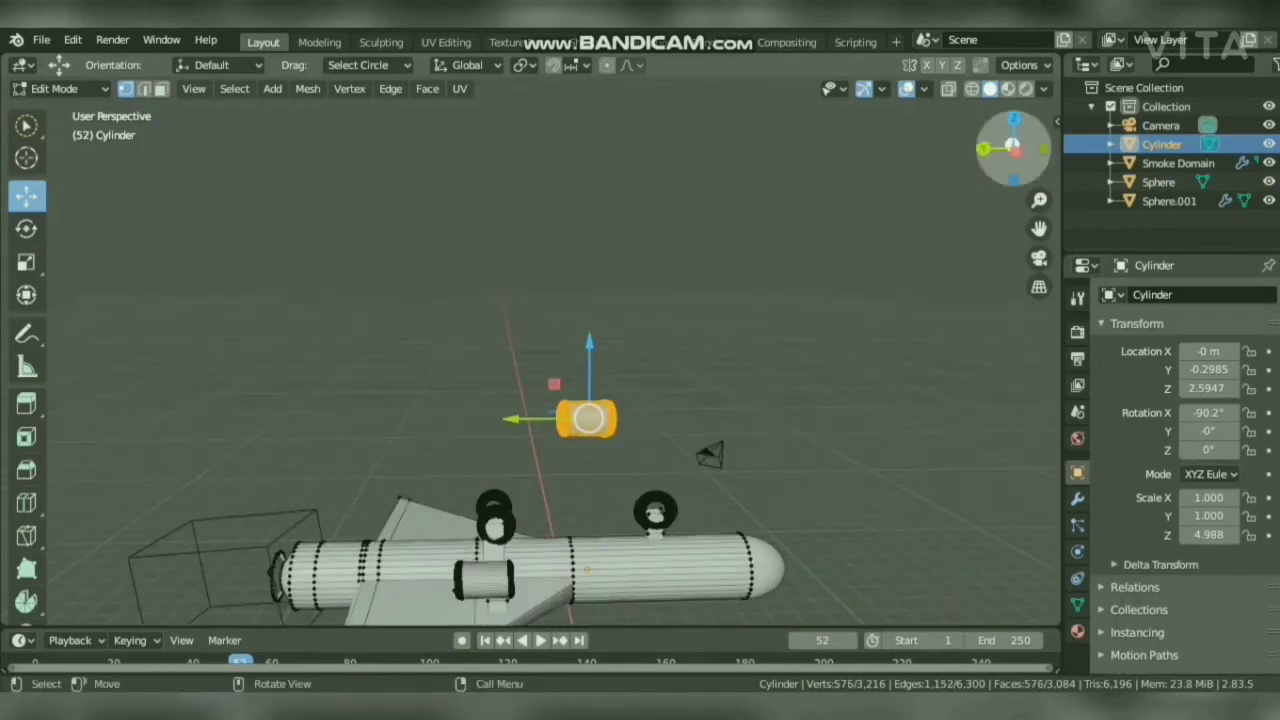
Move the tube over the wing opposite the first engine and scale it to 0.872 along Y.
drag(1013, 150, 1018, 318)
drag(586, 216, 429, 271)
click(27, 262)
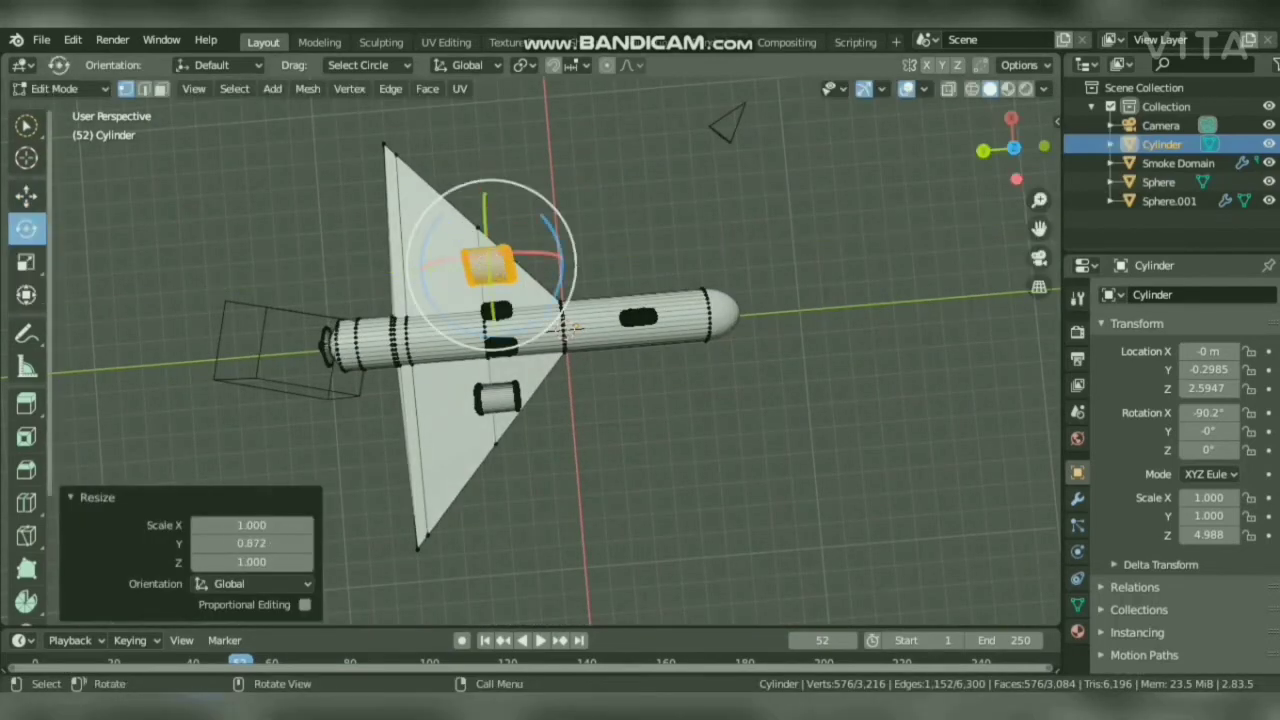
Rotate the tube 6.27° about Z to align it with the fuselage, then scale it to 1.012 on Y and 0.884 on X and Z.
drag(440, 215, 432, 224)
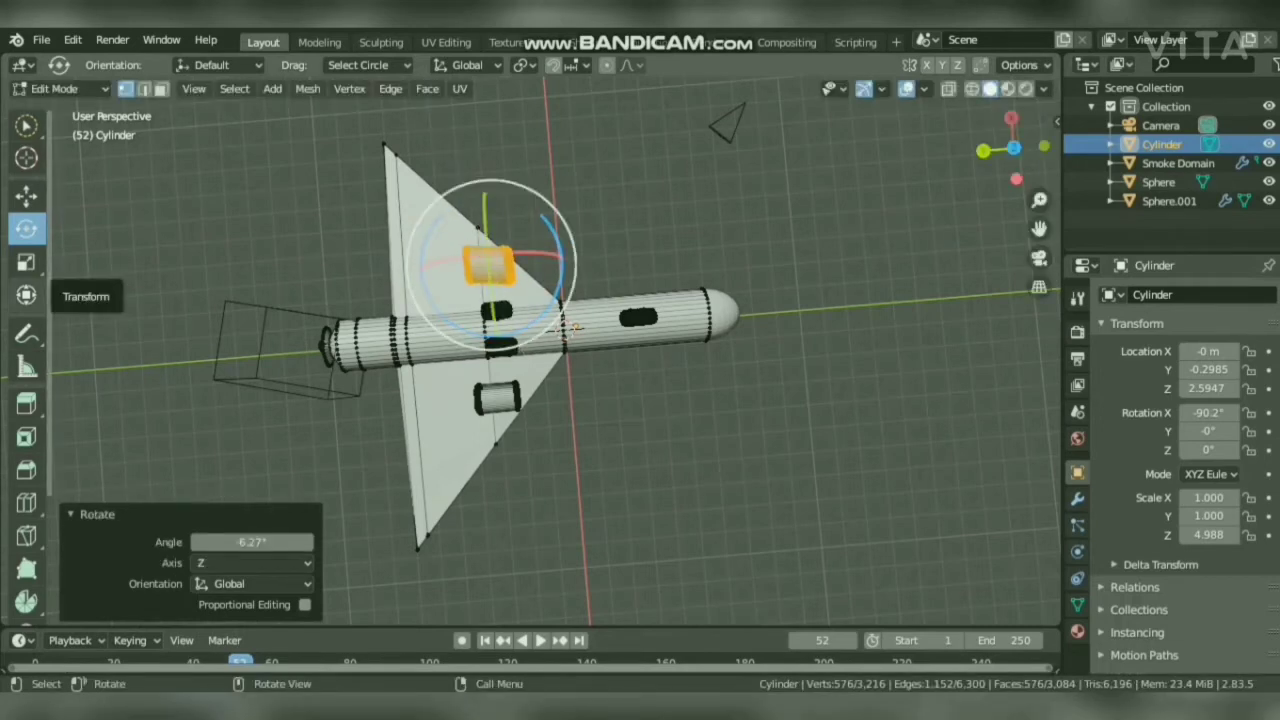
drag(422, 271, 421, 271)
middle_drag(432, 290, 642, 98)
drag(1014, 147, 1011, 150)
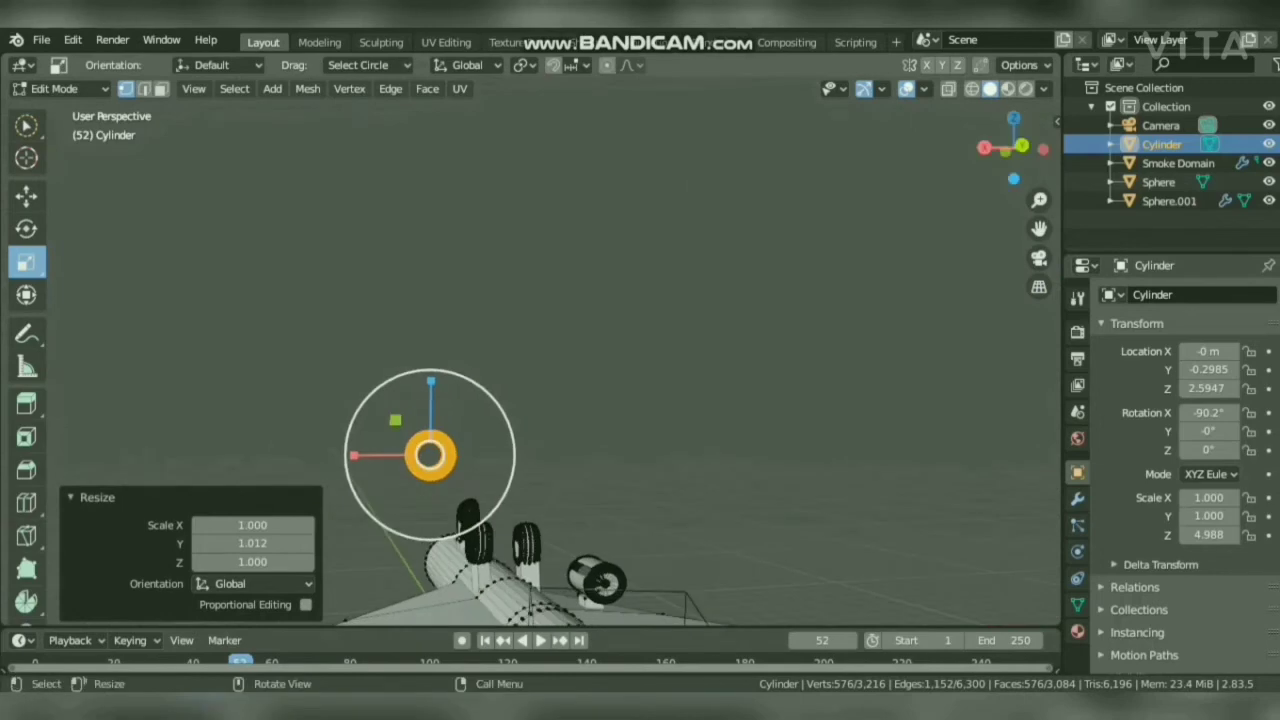
drag(397, 420, 402, 425)
drag(1014, 147, 1220, 330)
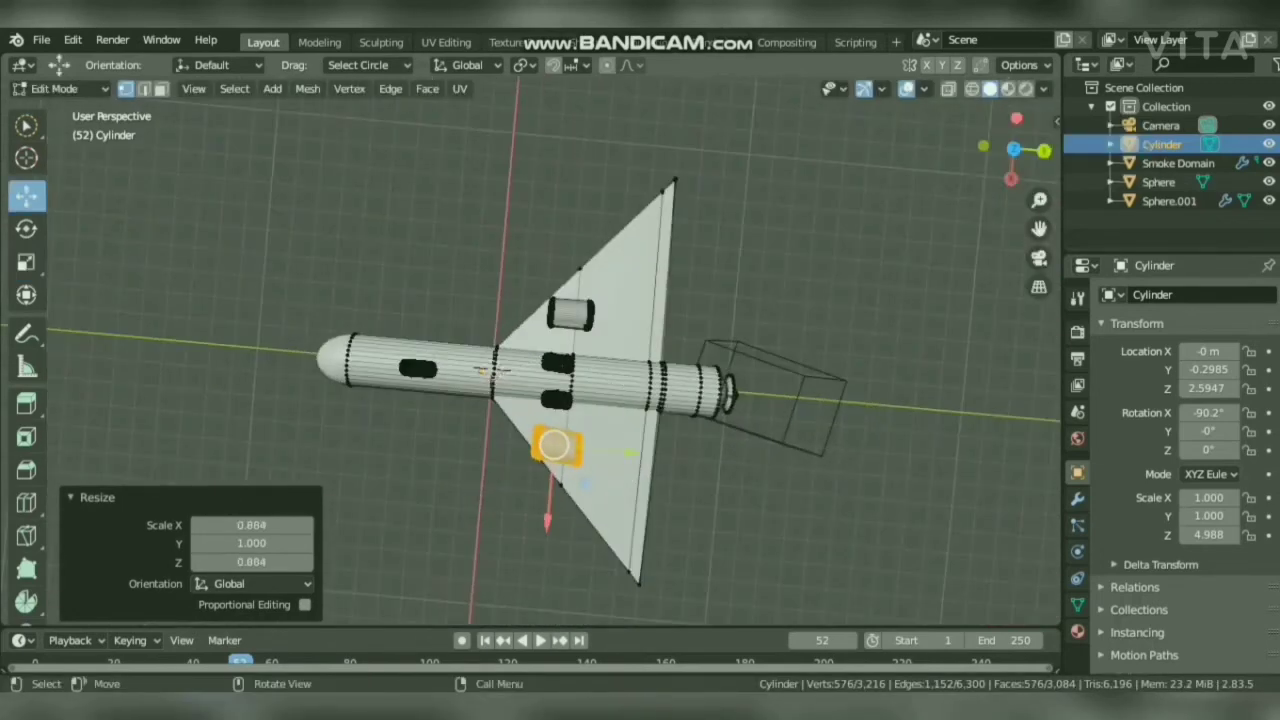
Reselect the vertices on the front and underside of the second tube with circle selection.
drag(1015, 149, 1185, 52)
click(625, 392)
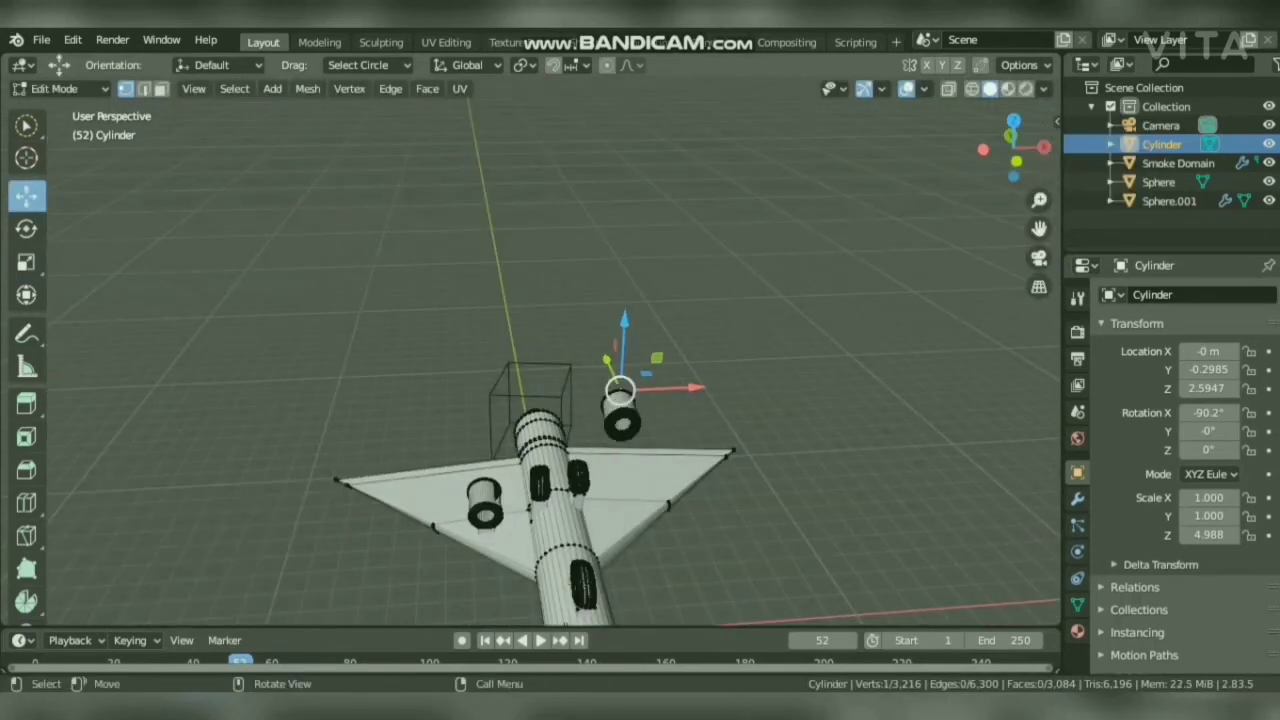
key(c)
click(622, 424)
key(Escape)
drag(1014, 148, 810, 40)
key(c)
drag(1014, 148, 1165, 115)
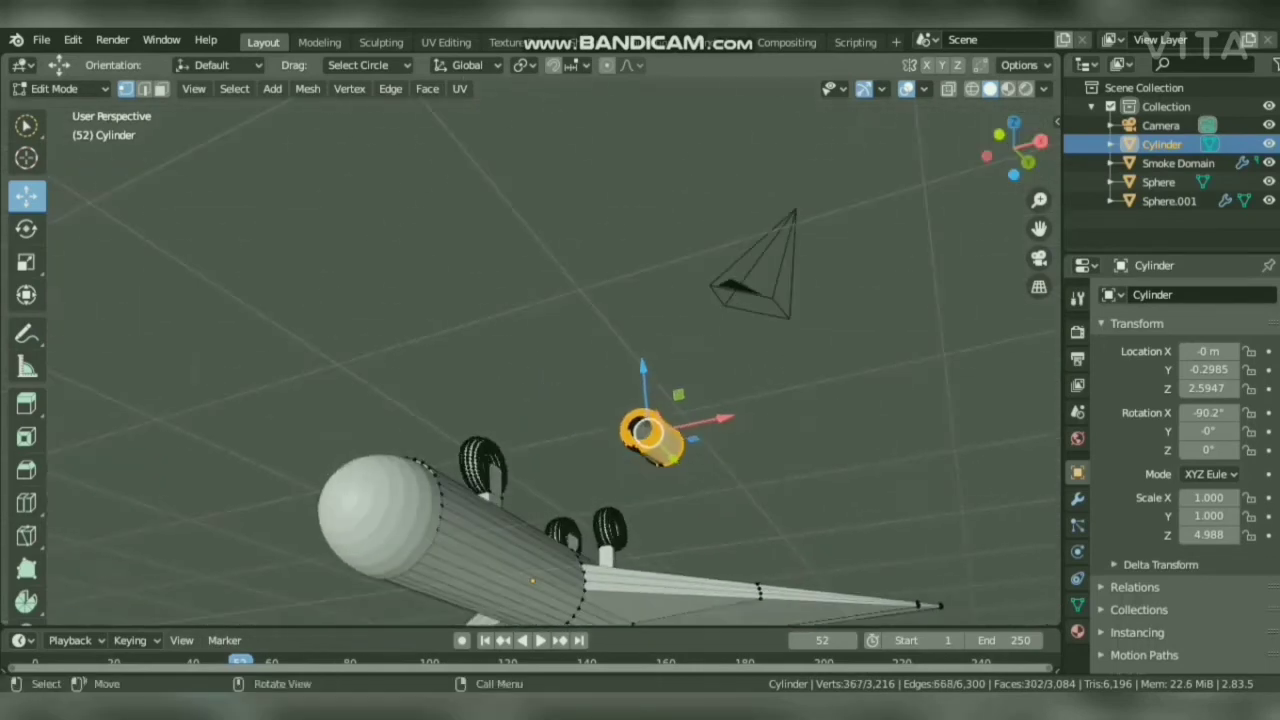
key(c)
click(642, 432)
key(Escape)
Circle-select the remaining vertices on the rear and sides of the second tube until all of it is selected.
mouse_move(1012, 146)
mouse_down()
mouse_move(995, 82)
mouse_move(800, 165)
mouse_up()
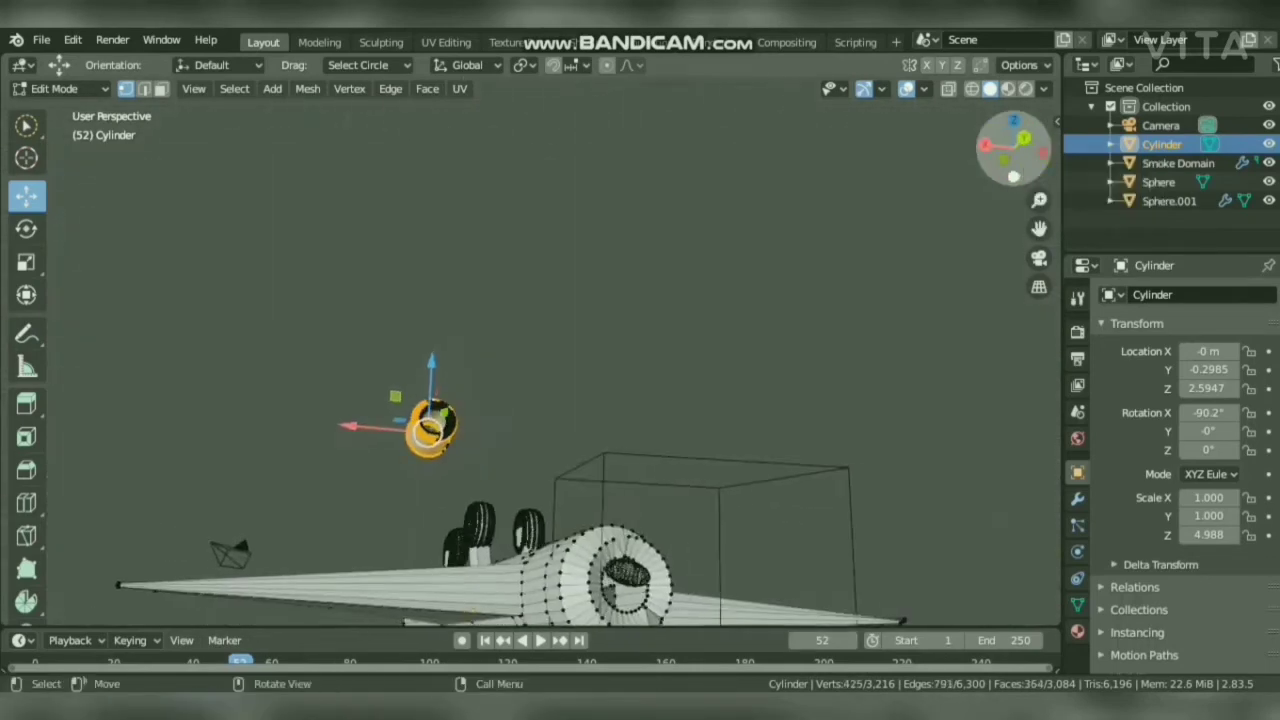
key(c)
click(432, 428)
key(Escape)
key(KP_1)
mouse_move(1014, 148)
mouse_down()
mouse_move(855, 165)
mouse_move(690, 145)
mouse_up()
key(c)
click(425, 447)
key(Escape)
mouse_move(1013, 148)
mouse_down()
mouse_move(1120, 45)
mouse_move(1262, 128)
mouse_move(1275, 150)
mouse_up()
key(c)
click(606, 451)
key(Escape)
Move the tube 2.0115 m along X, bring it to the wing's underside, and shift it back 1.6115 m towards the fuselage with a small Y adjustment.
drag(674, 452, 729, 453)
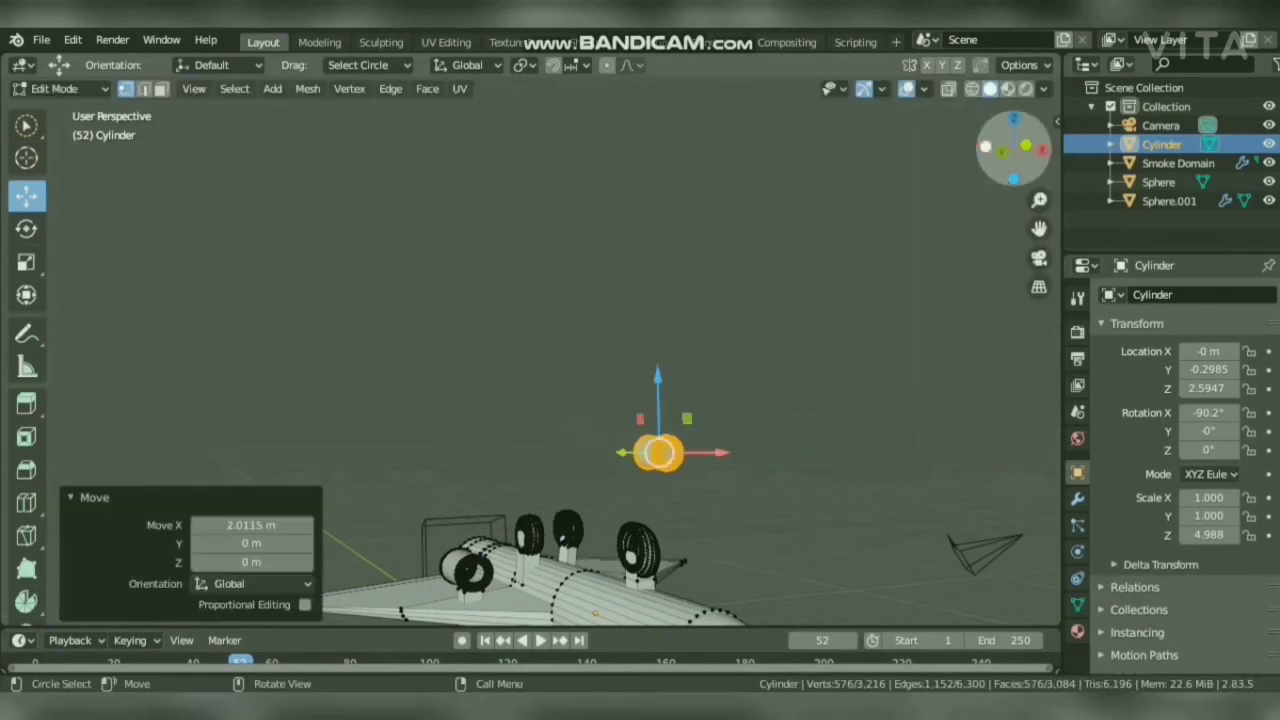
drag(1013, 148, 925, 178)
drag(709, 374, 709, 378)
drag(705, 503, 706, 491)
drag(1013, 148, 808, 128)
drag(1039, 229, 1180, 270)
drag(760, 543, 713, 525)
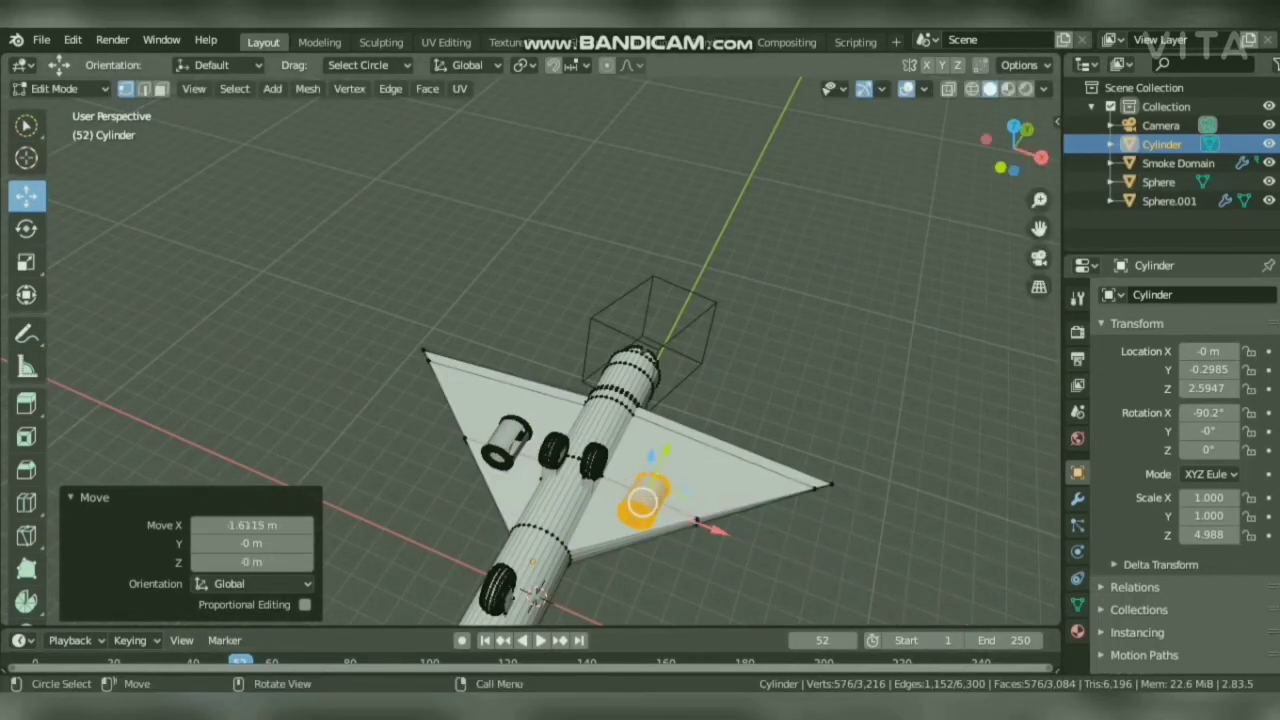
drag(676, 448, 680, 440)
Complete the selection of the detached tube by adding the remaining vertices inside its ring.
drag(1013, 148, 976, 147)
key(c)
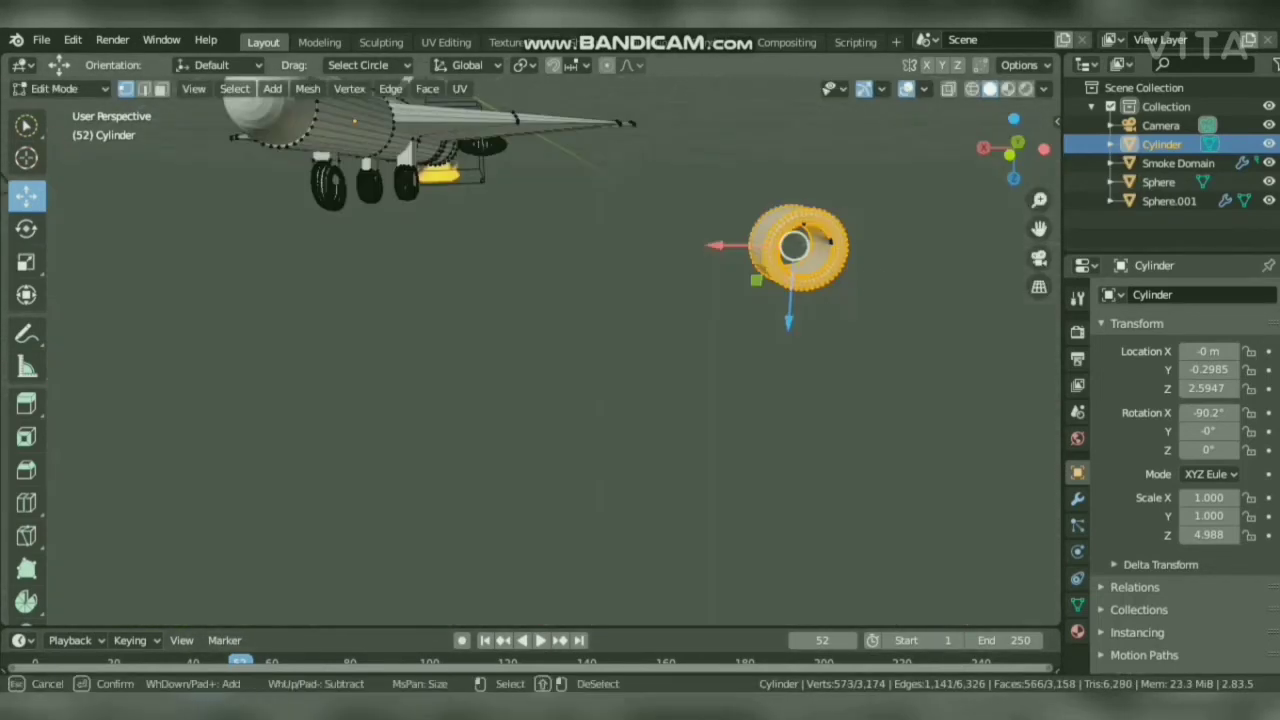
click(824, 241)
key(Escape)
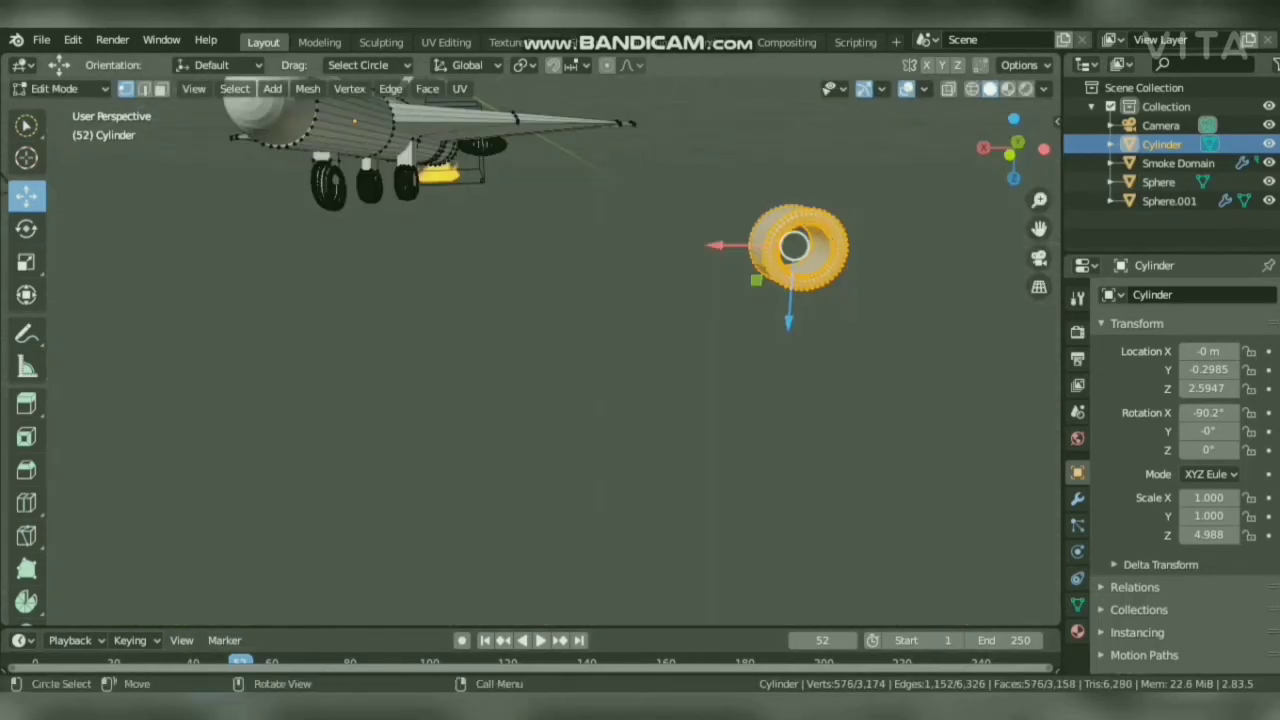
mouse_move(1013, 148)
mouse_down()
mouse_move(1000, 62)
mouse_move(1110, 250)
mouse_move(975, 162)
mouse_move(974, 190)
mouse_up()
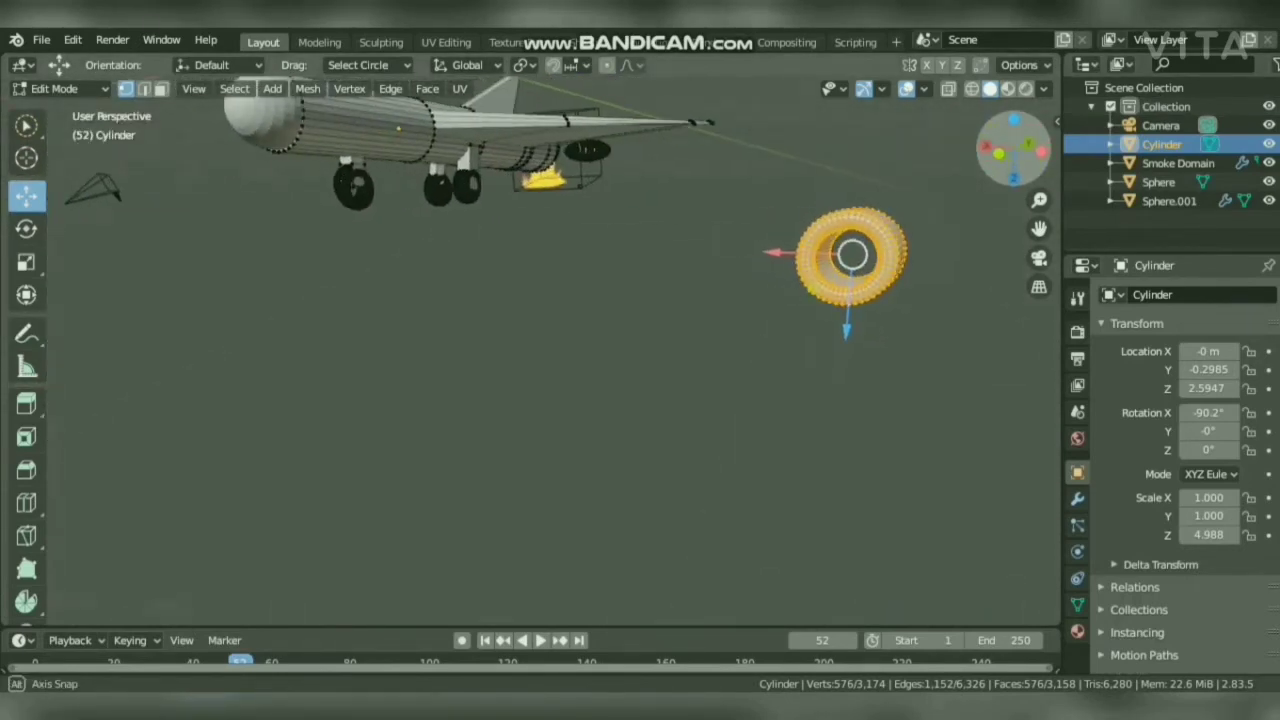
Narrow the detached tube along X with scale factors 0.769 and 0.942, and move it −2.6501 m along Y.
drag(852, 255, 831, 275)
drag(1014, 150, 850, 144)
drag(800, 316, 766, 319)
drag(724, 386, 725, 361)
drag(1014, 150, 1125, 150)
drag(798, 257, 812, 257)
drag(1014, 150, 970, 150)
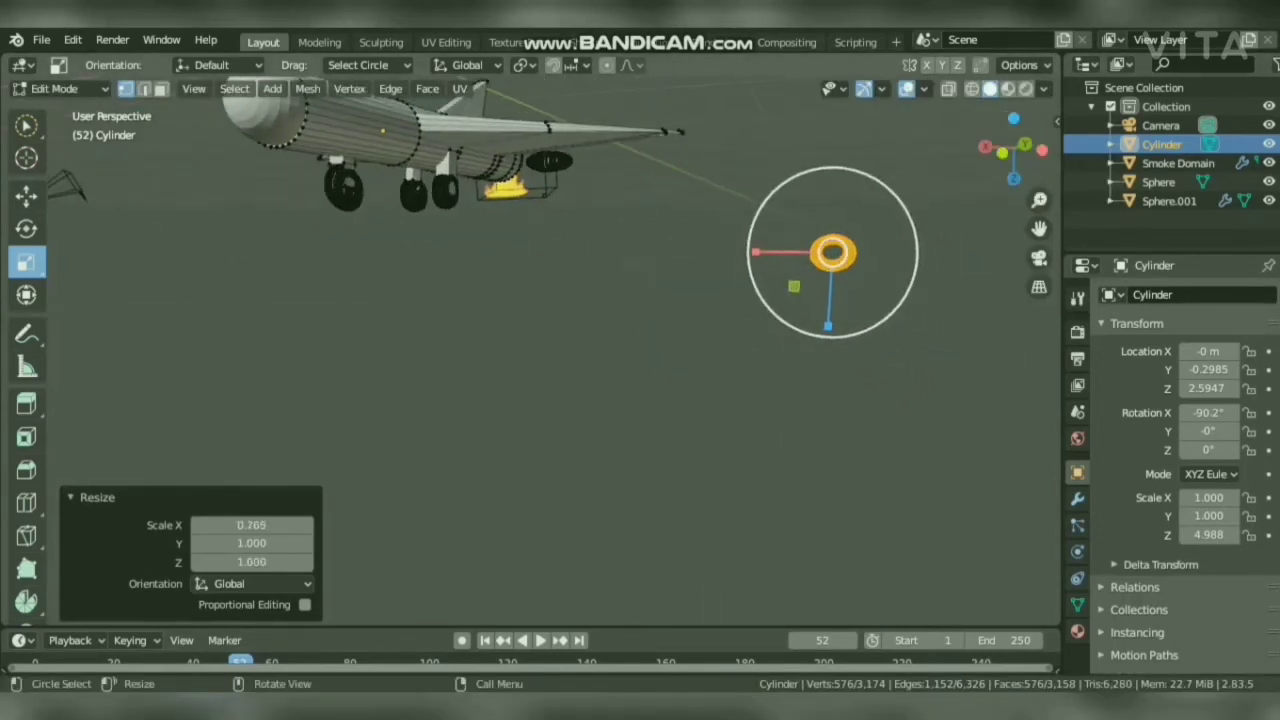
drag(756, 252, 761, 252)
drag(1014, 150, 806, 194)
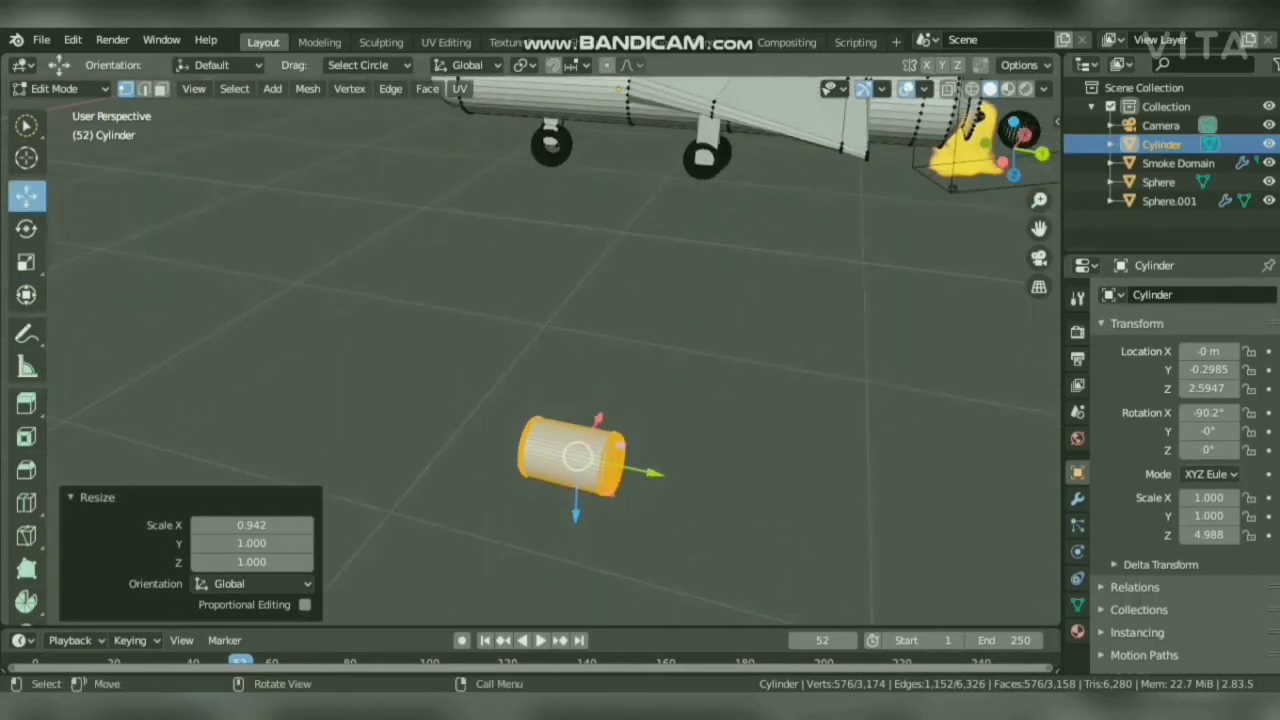
drag(577, 456, 432, 324)
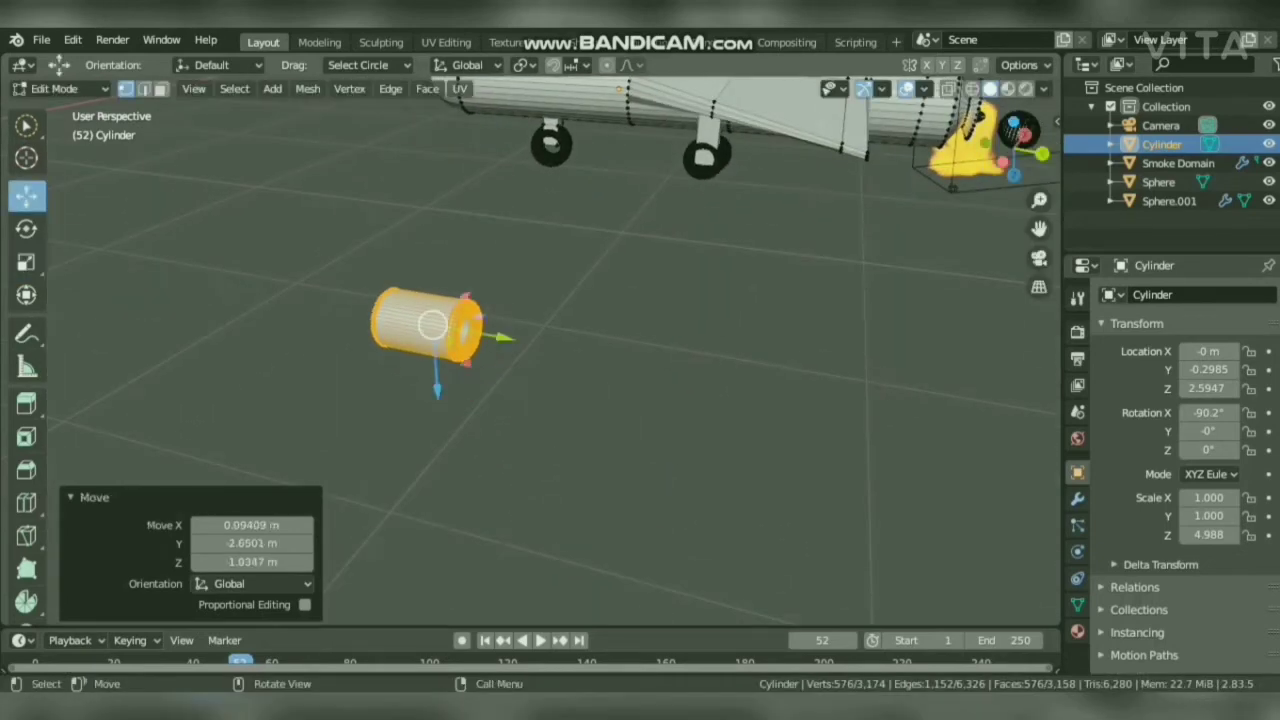
Add a 2 m cube and move it −3.8388 m in X, −4.5725 m in Y and 3.561 m in Z, beside the fuselage.
key(shift+a)
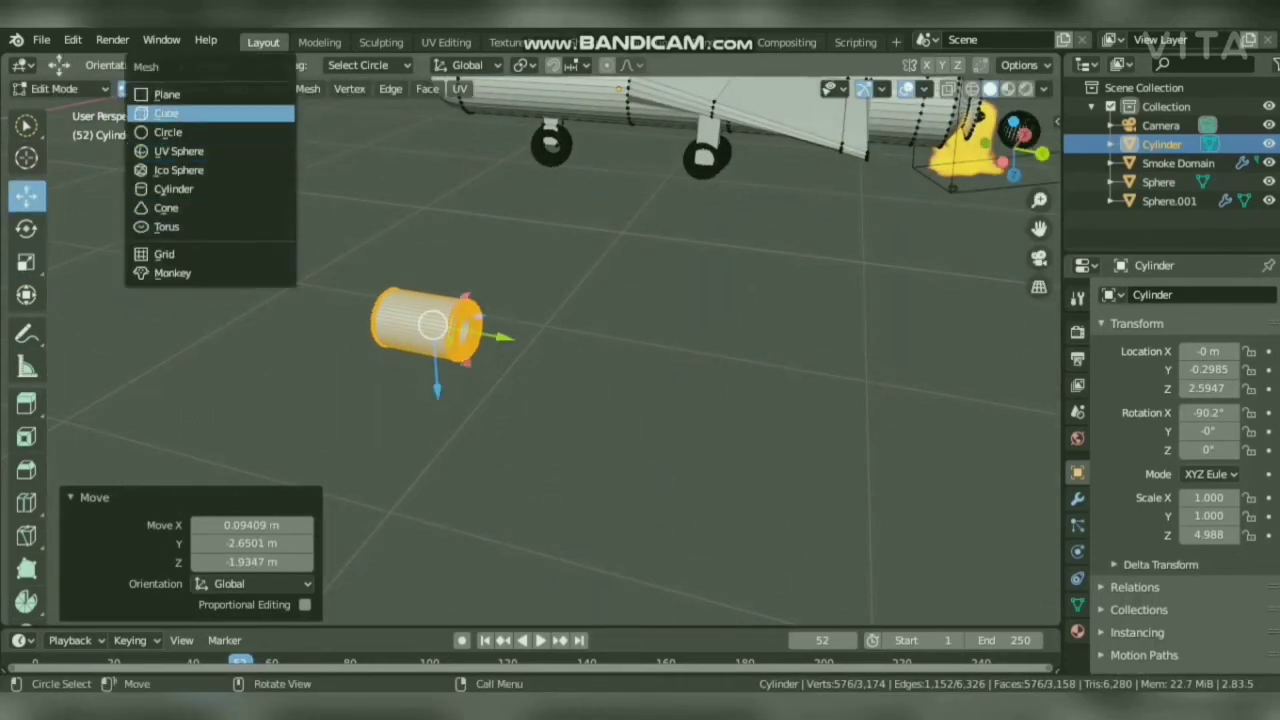
click(180, 112)
drag(1039, 229, 852, 464)
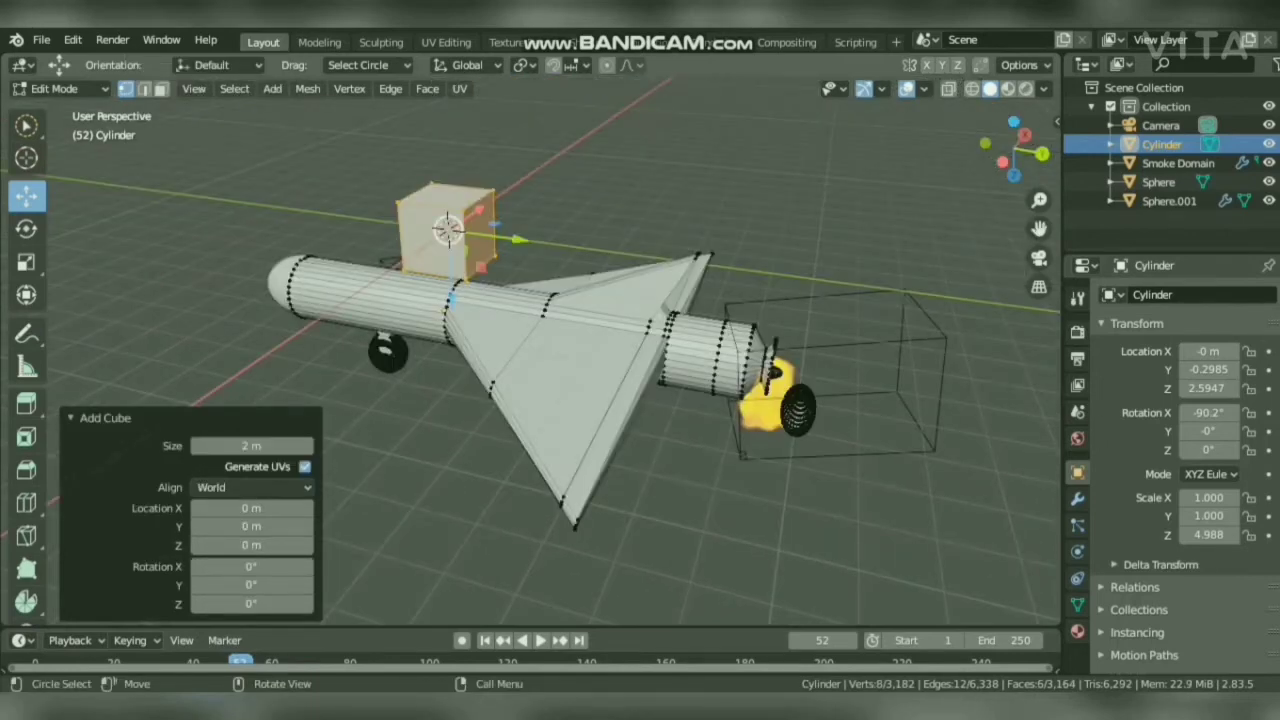
drag(448, 230, 236, 364)
drag(1014, 165, 1110, 162)
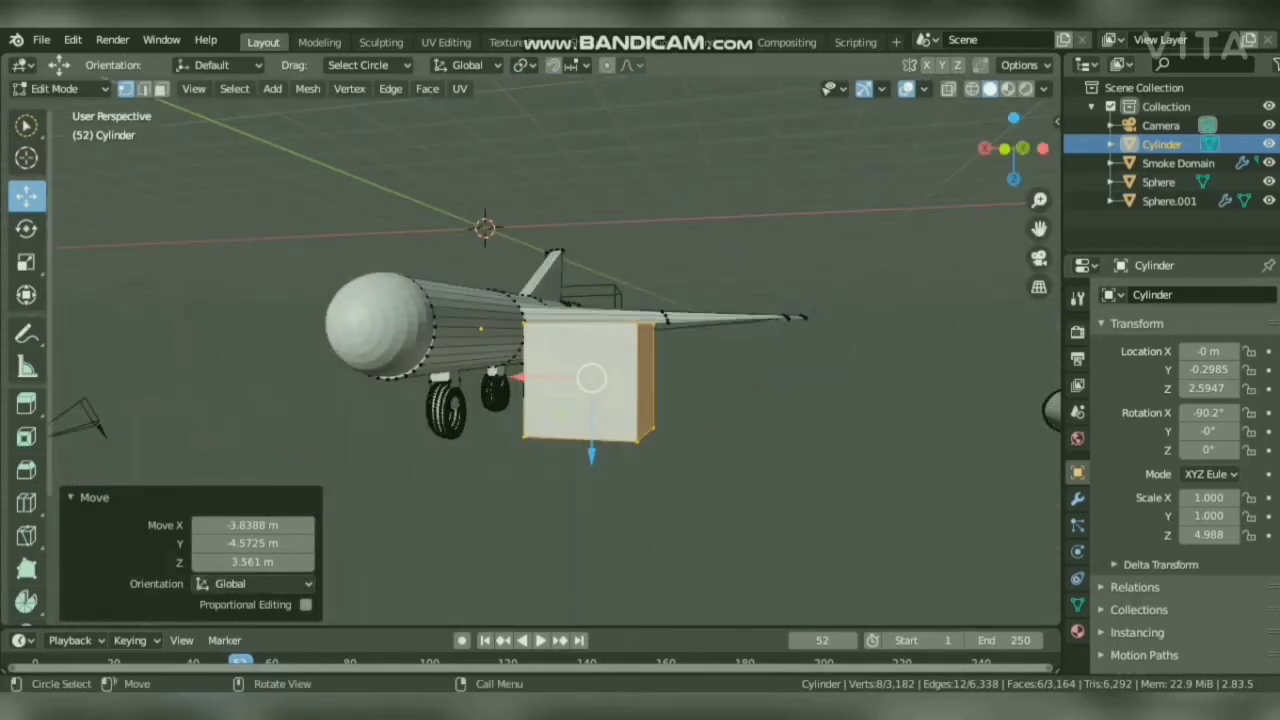
Shrink the cube into a small block by scaling 0.230 along X, narrowing it along Y, and scaling 0.354 along Z.
drag(521, 377, 575, 378)
drag(1022, 149, 860, 190)
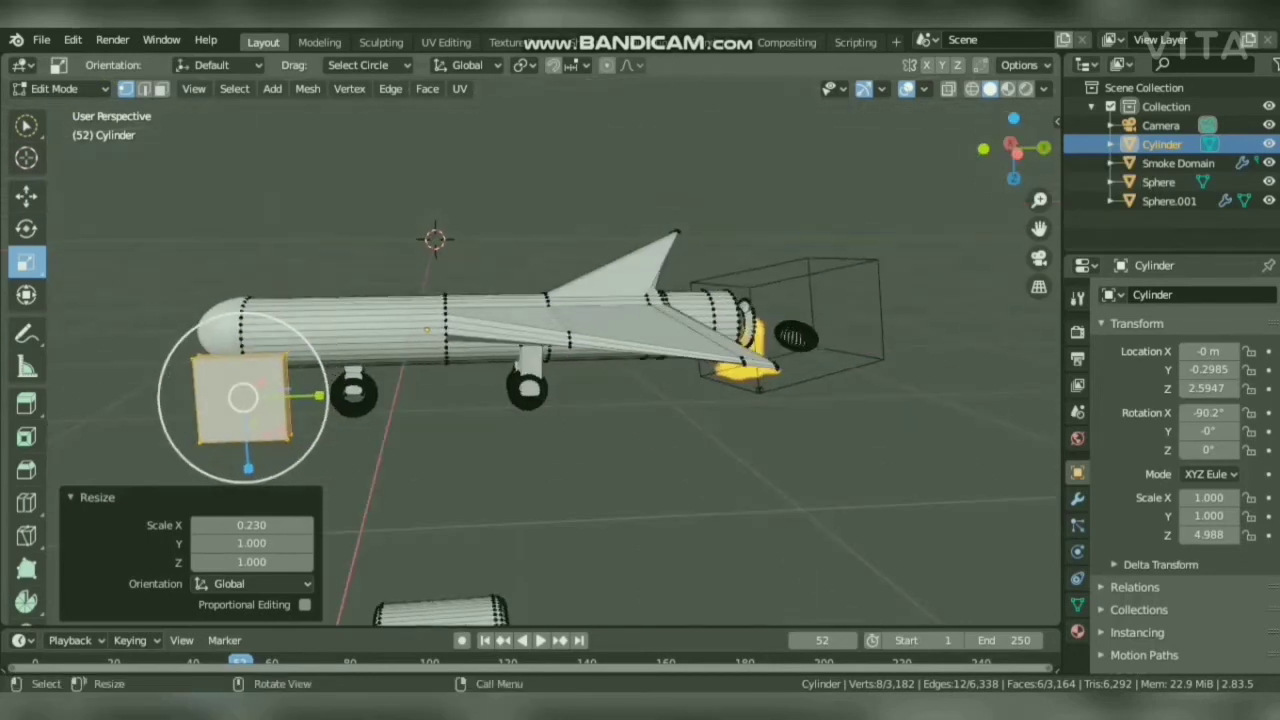
drag(308, 403, 588, 466)
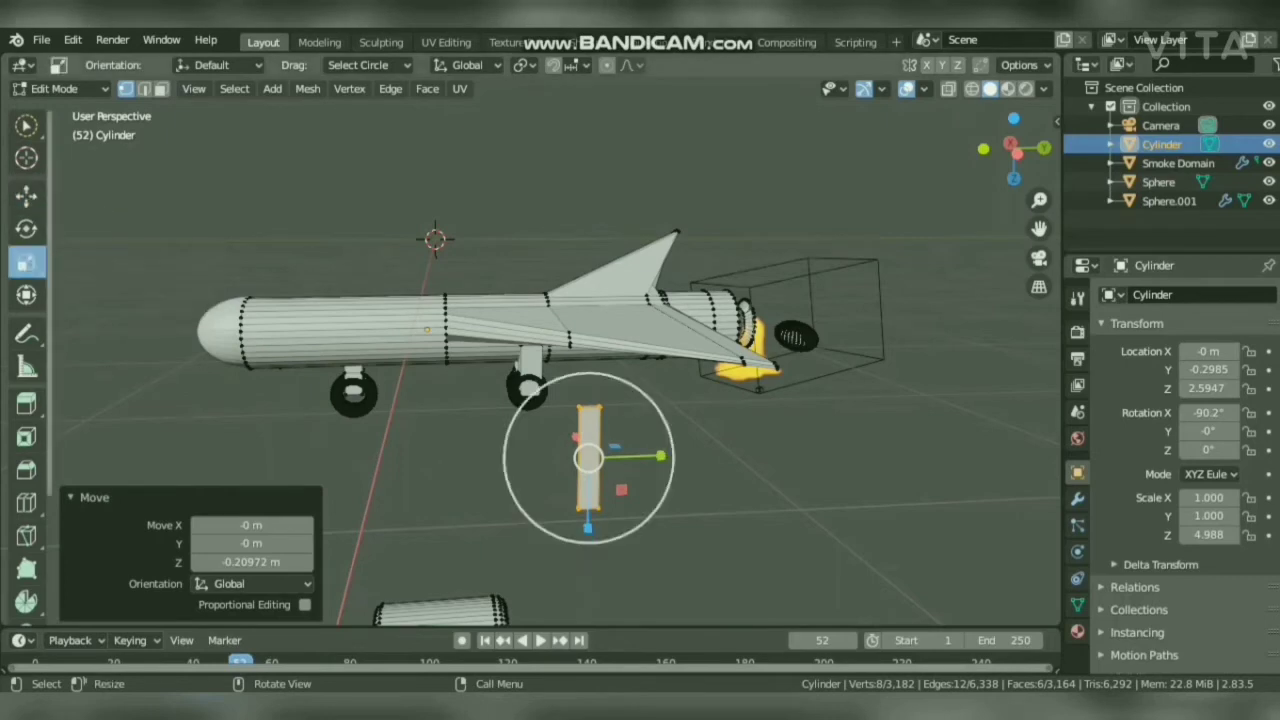
drag(588, 527, 588, 478)
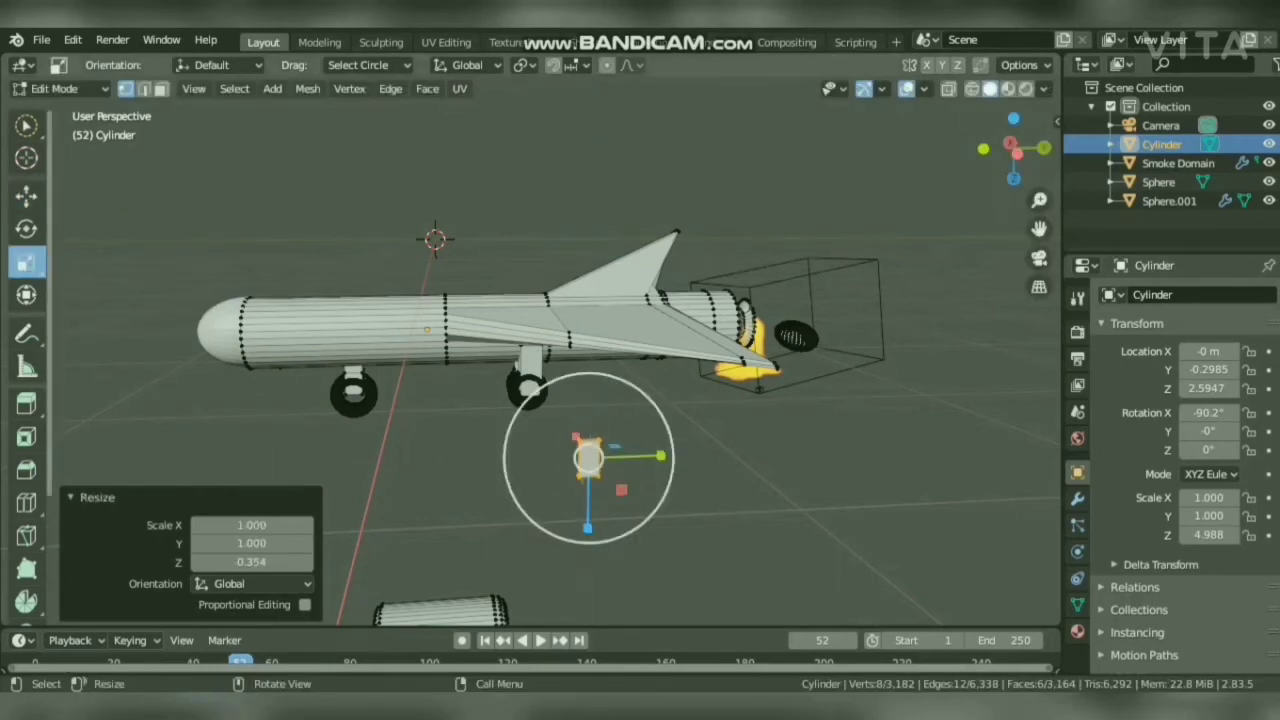
click(26, 197)
Widen the small block by a factor of 4.381 along X.
drag(1014, 148, 808, 76)
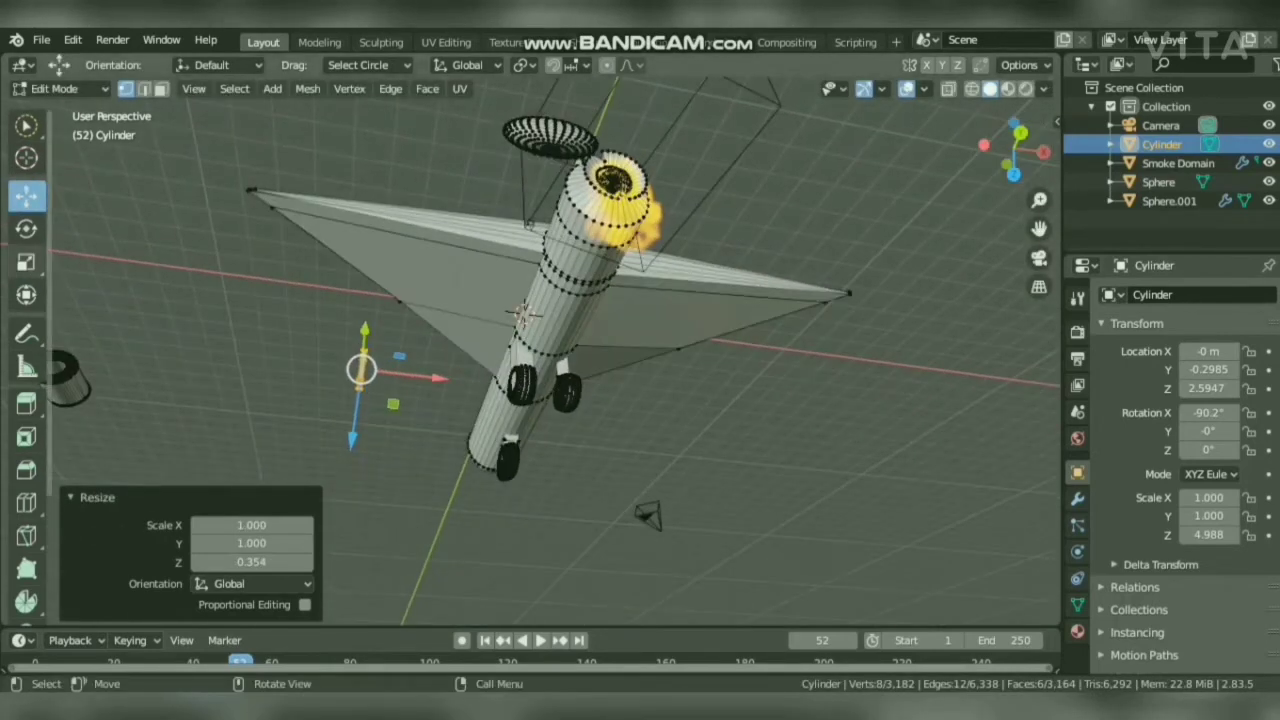
key(s)
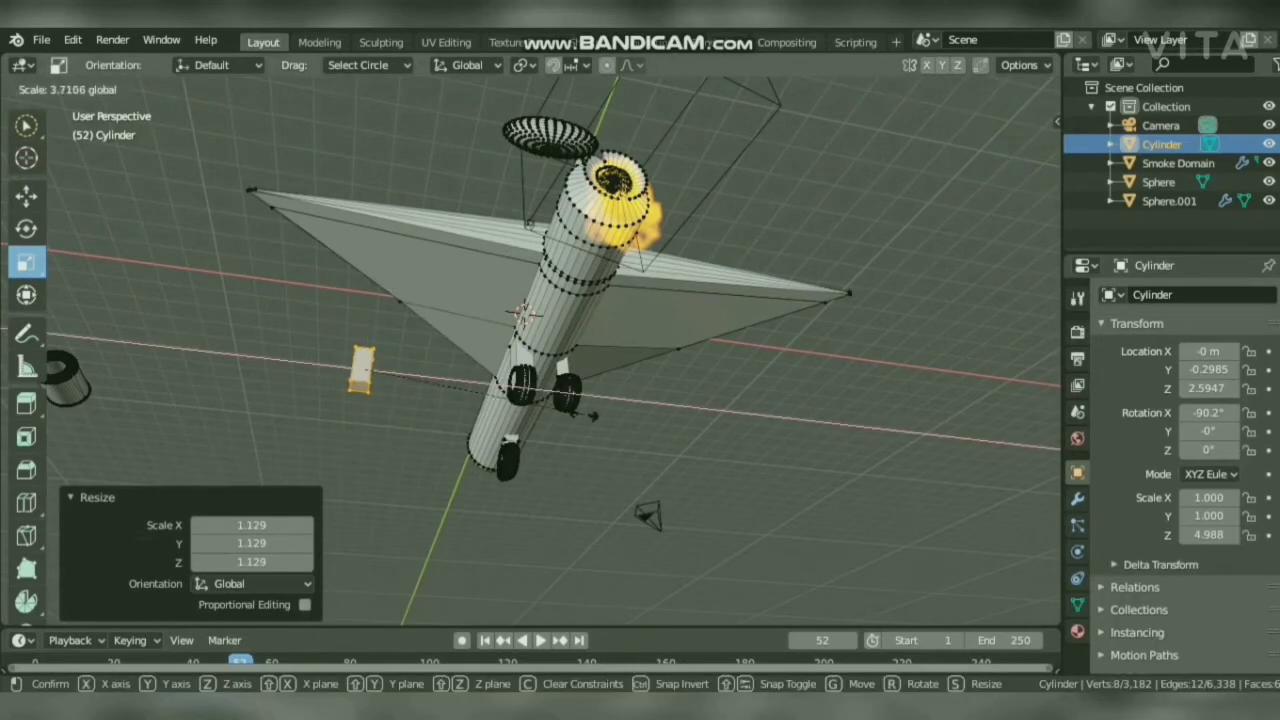
drag(617, 437, 621, 438)
click(26, 295)
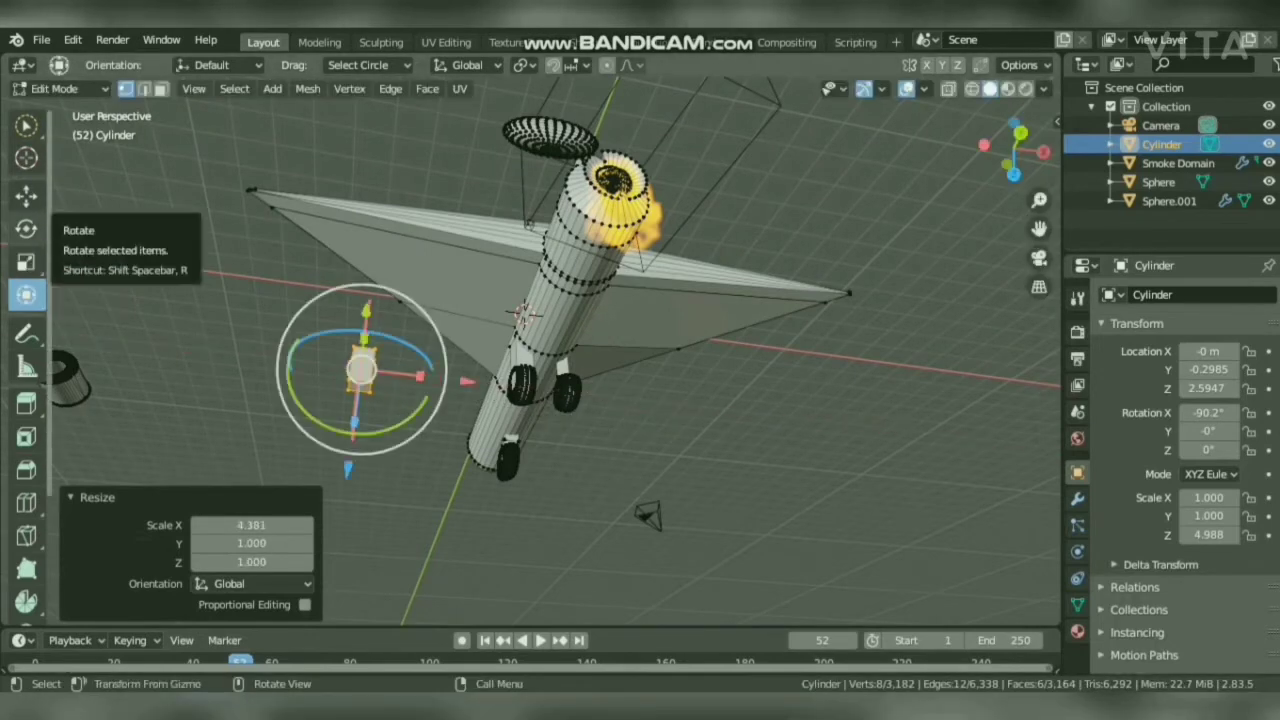
Position the block at the wing's underside beside the main landing gear, with a last shift of 0.49073 m in X and 0.19497 m in Y.
click(26, 197)
drag(362, 370, 424, 313)
click(984, 141)
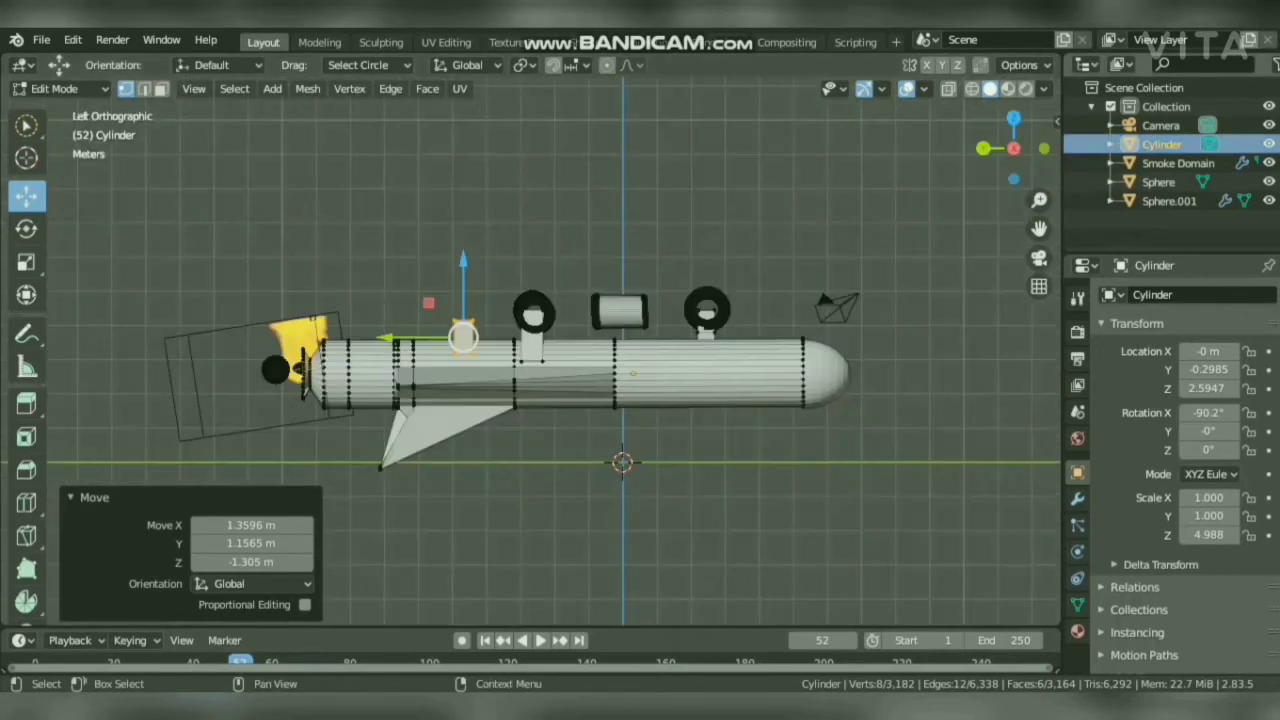
drag(1000, 146, 986, 272)
drag(441, 438, 531, 420)
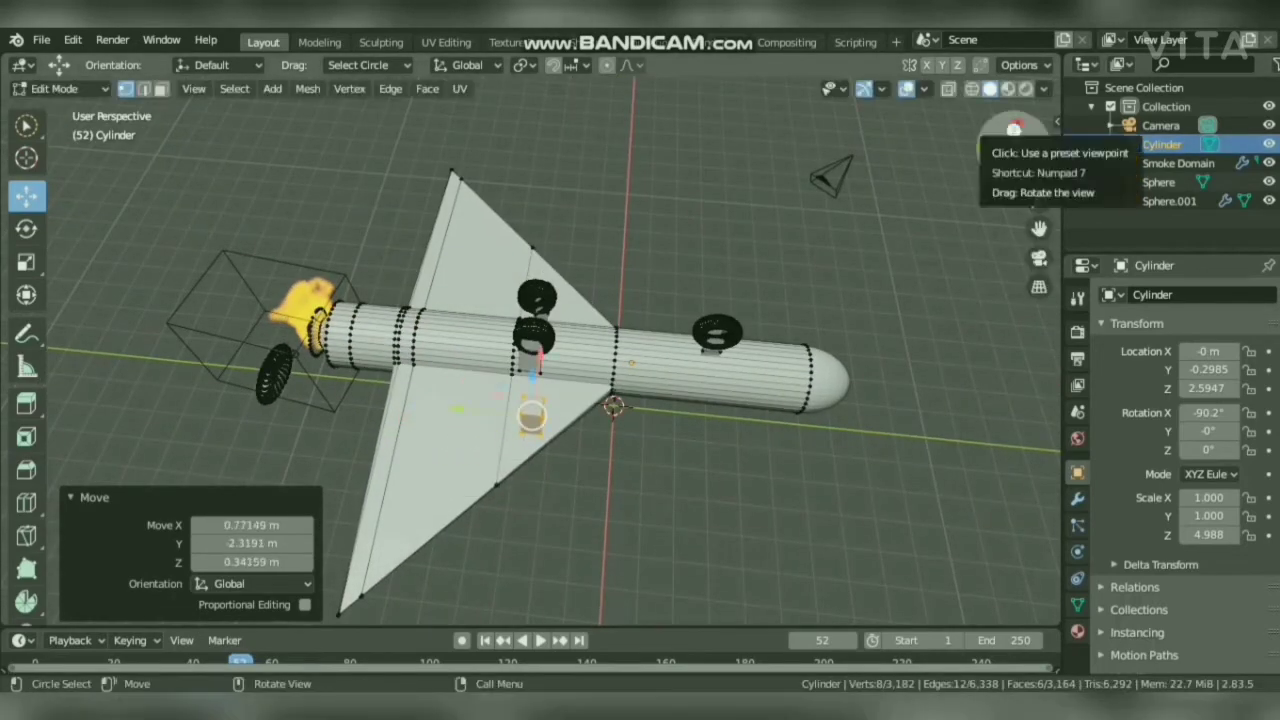
drag(1012, 132, 1008, 216)
drag(531, 444, 527, 428)
Move the block −1.5202 m along Z so that it meets the wing.
drag(1014, 148, 1116, 88)
drag(459, 251, 460, 289)
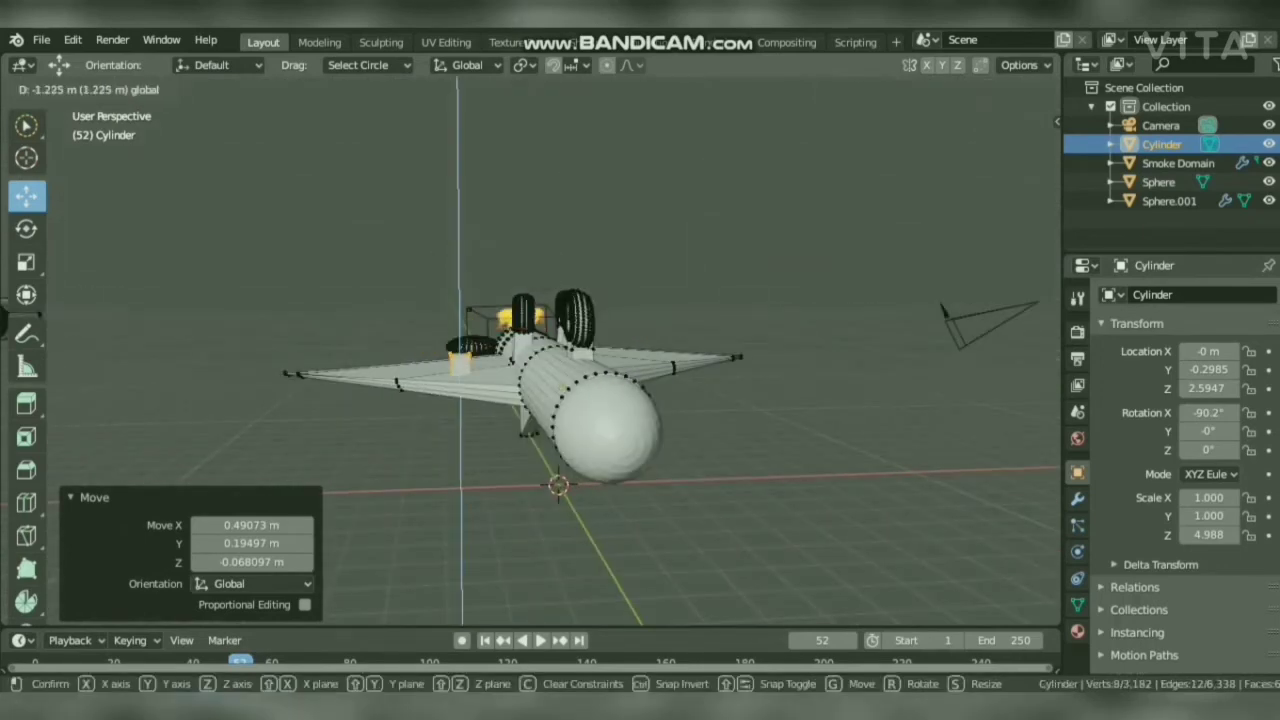
drag(459, 358, 459, 381)
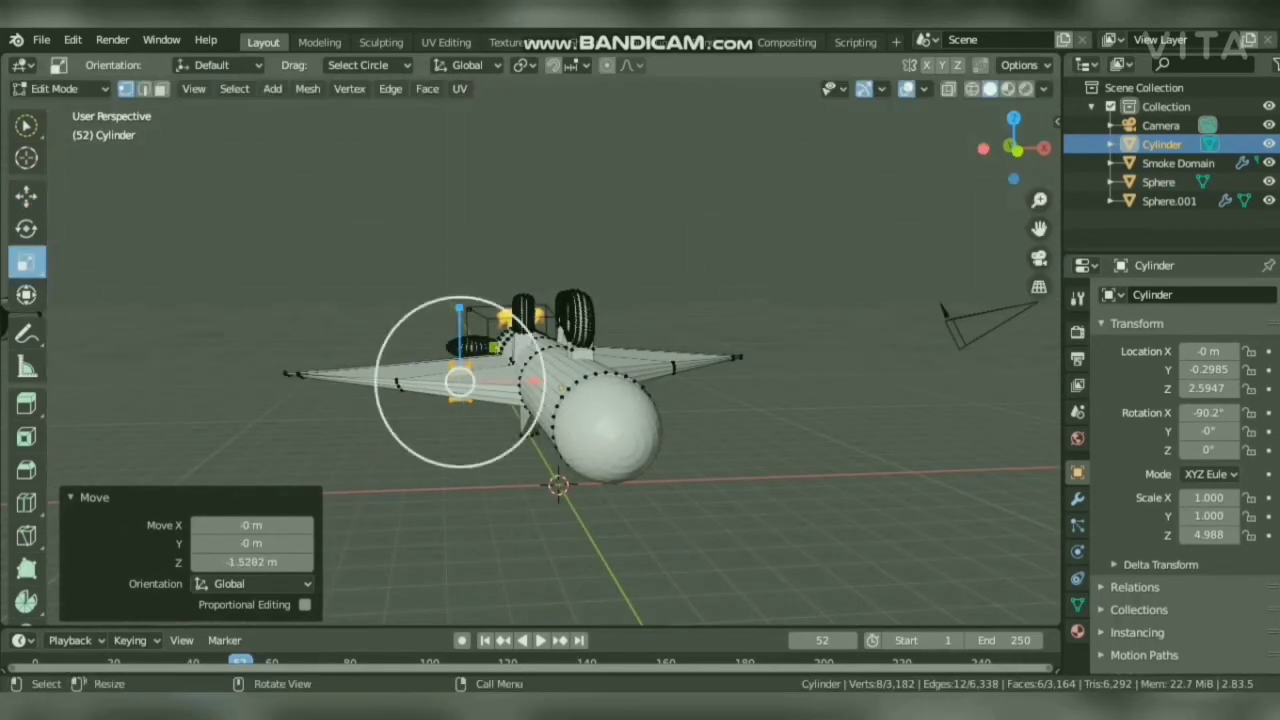
Try to circle-select the vertices inside the detached tube's opening, and clear the selection.
click(478, 339)
mouse_move(478, 338)
middle_down()
mouse_move(514, 451)
mouse_move(503, 471)
mouse_move(420, 343)
mouse_move(314, 349)
mouse_move(320, 366)
mouse_move(400, 314)
mouse_move(482, 325)
middle_up()
drag(1039, 229, 1188, 200)
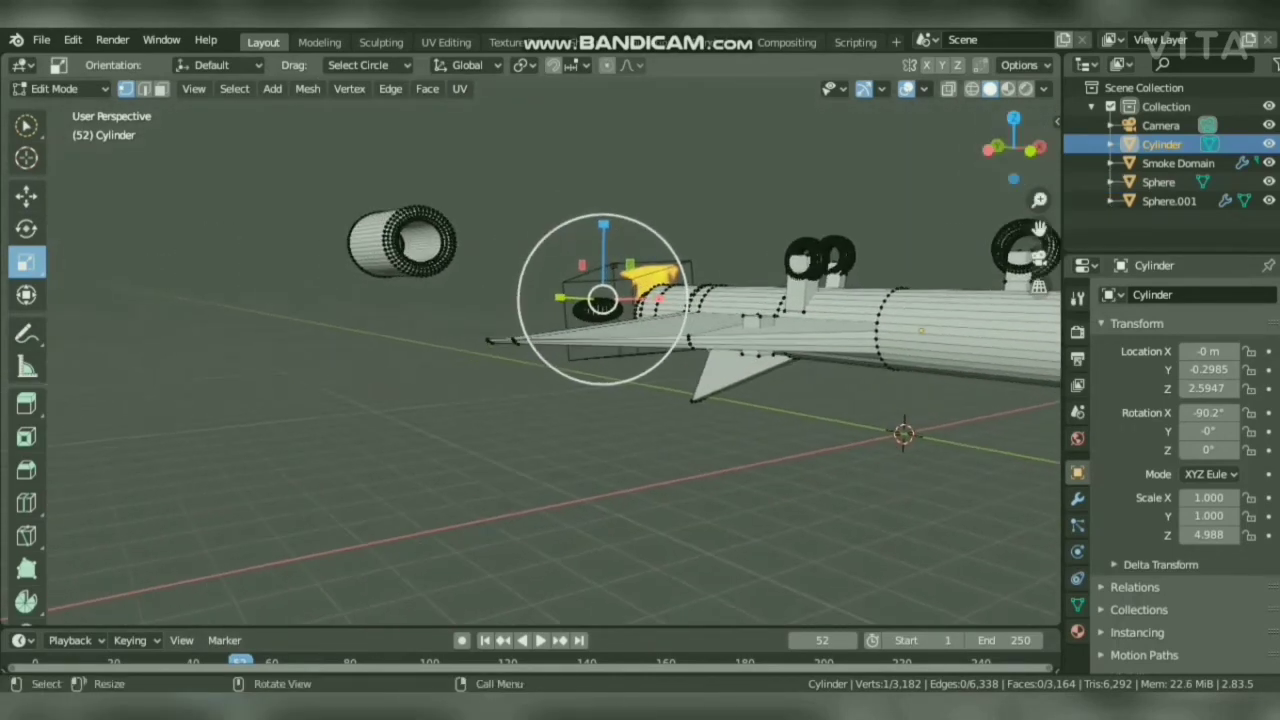
drag(990, 150, 1195, 205)
drag(1039, 229, 925, 280)
drag(1039, 201, 1039, 168)
drag(1039, 229, 954, 232)
key(c)
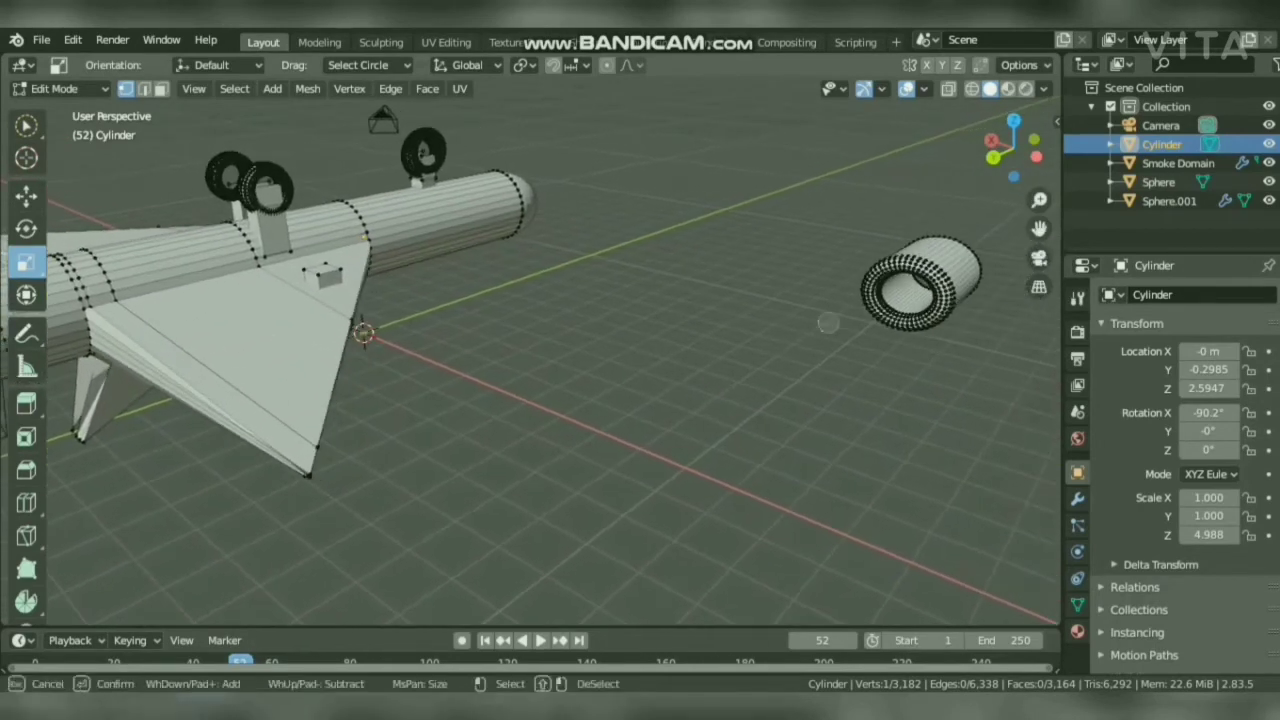
drag(858, 313, 928, 300)
key(Escape)
mouse_move(994, 157)
mouse_down()
mouse_move(968, 178)
mouse_move(1053, 117)
mouse_up()
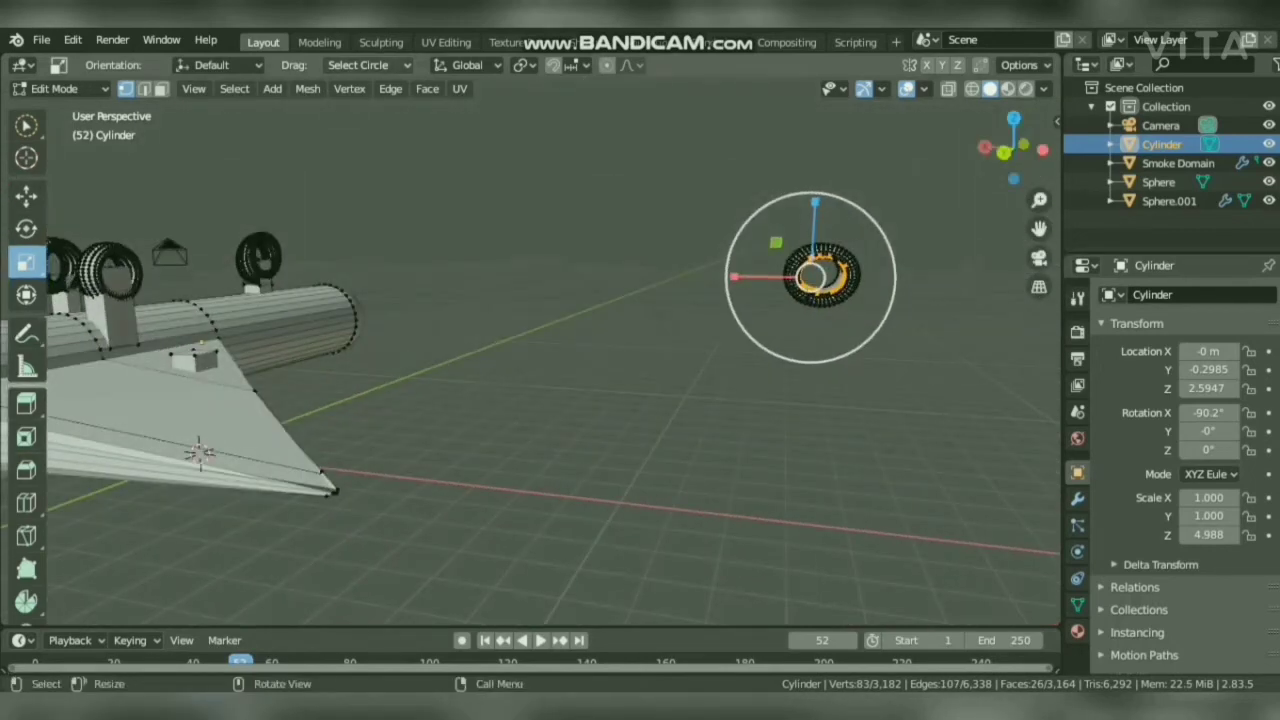
key(c)
mouse_move(809, 277)
mouse_down()
mouse_move(823, 272)
mouse_move(812, 281)
mouse_up()
key(Escape)
key(alt+a)
Retry circle selection along the tube's inner rim from closer up, clearing each attempt.
drag(1039, 229, 955, 240)
scroll(955, 240, up, 4)
key(c)
click(926, 226)
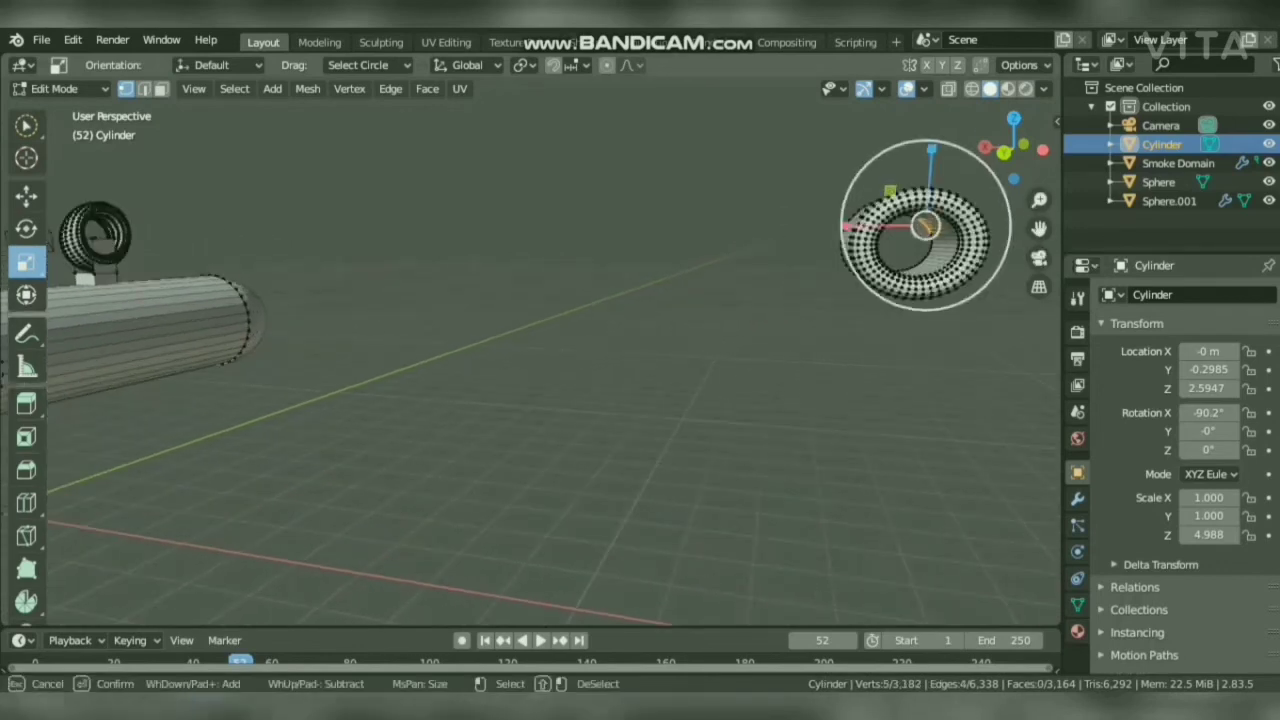
key(Escape)
key(alt+a)
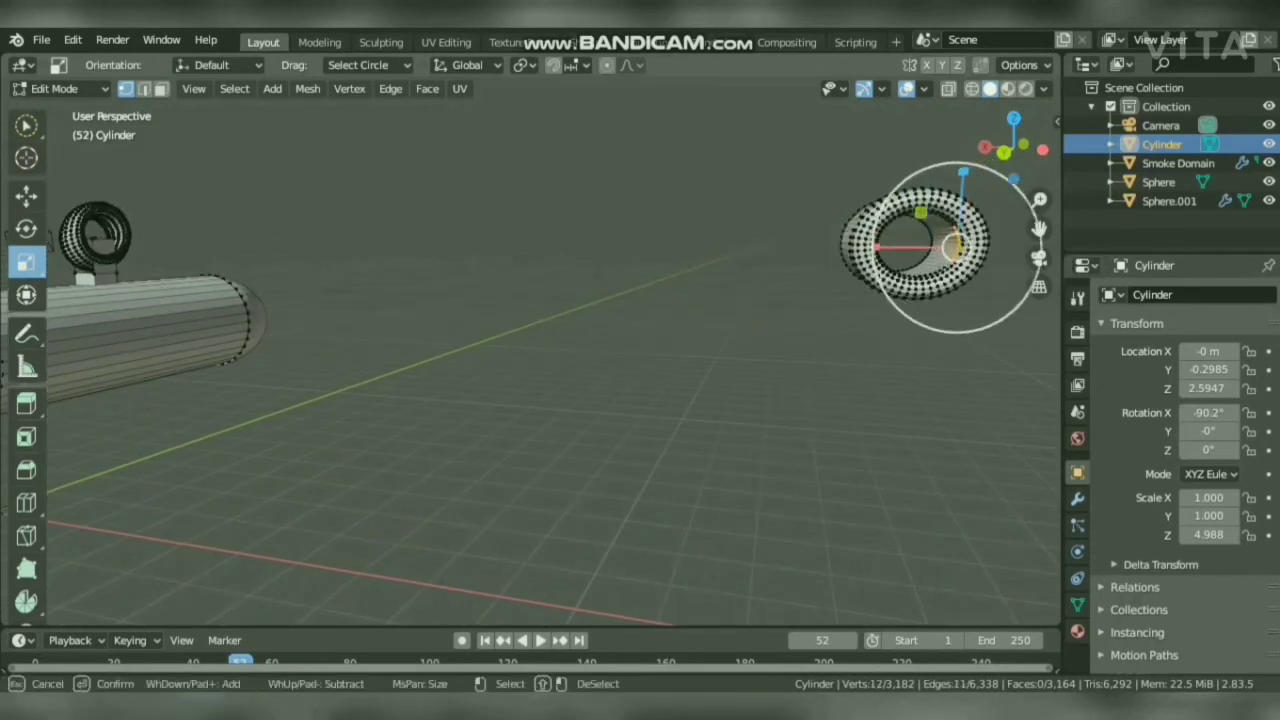
drag(946, 242, 936, 232)
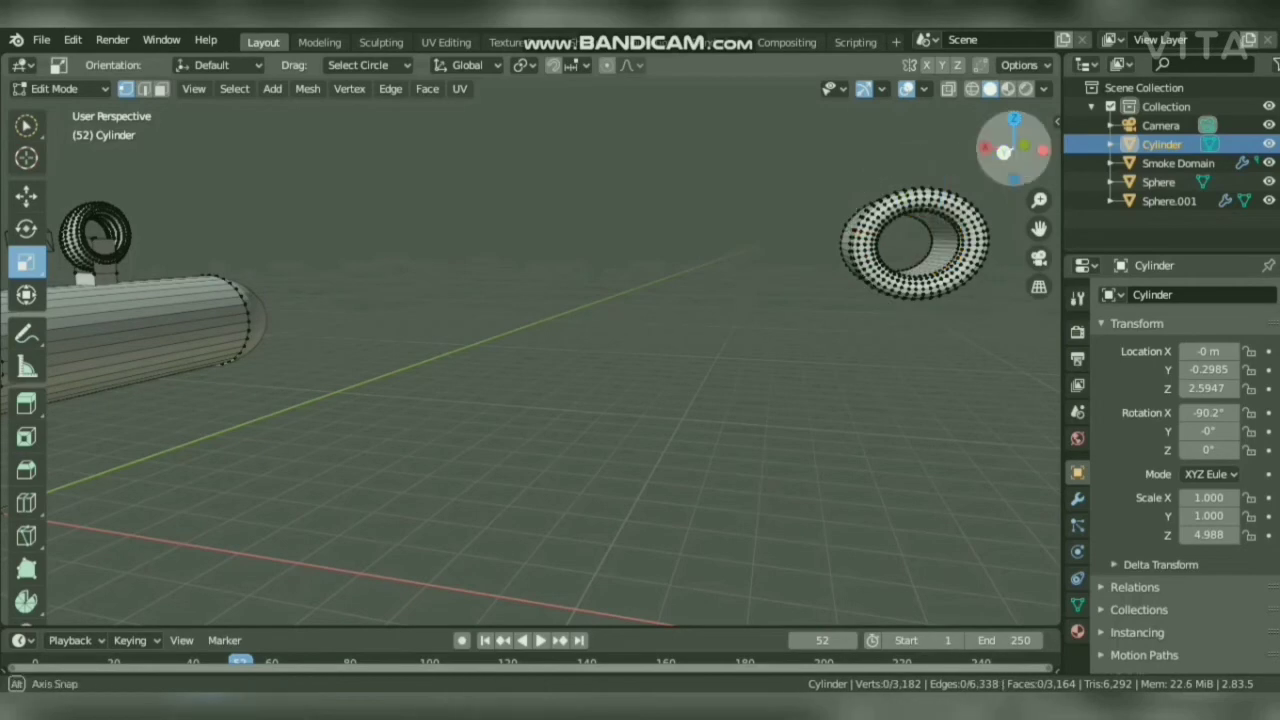
drag(1014, 148, 995, 168)
drag(1039, 229, 955, 272)
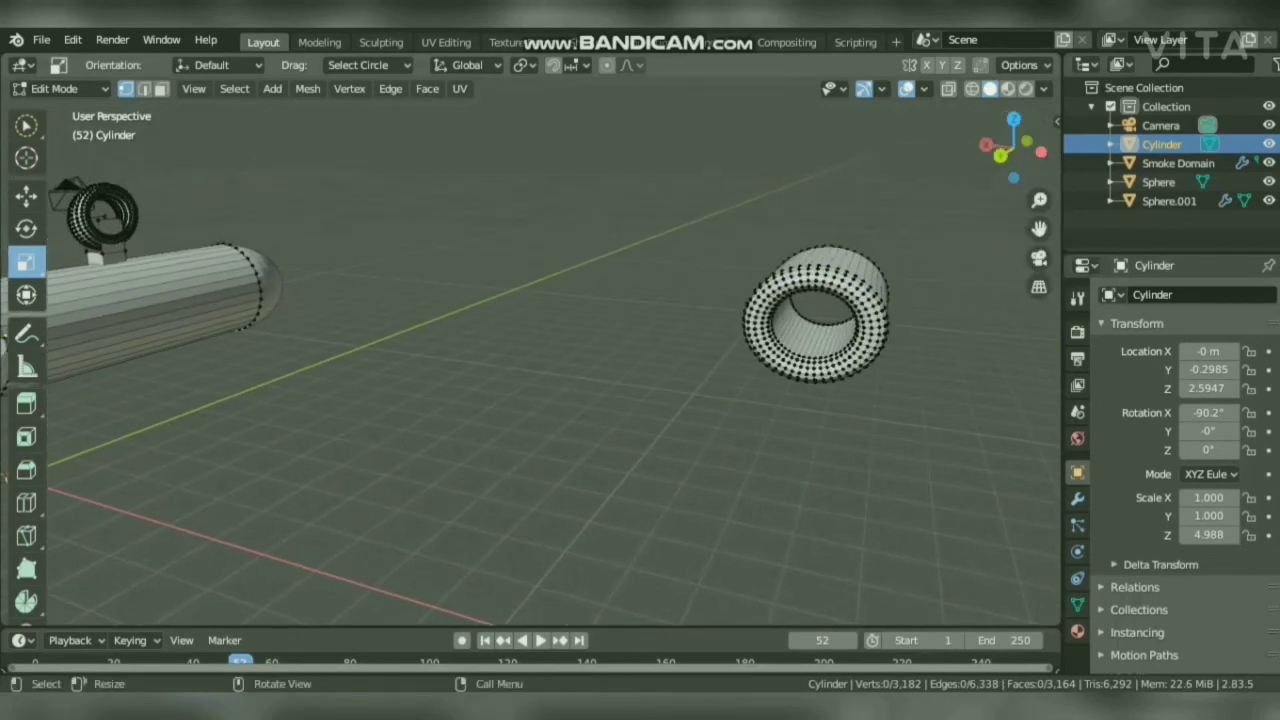
key(c)
click(797, 355)
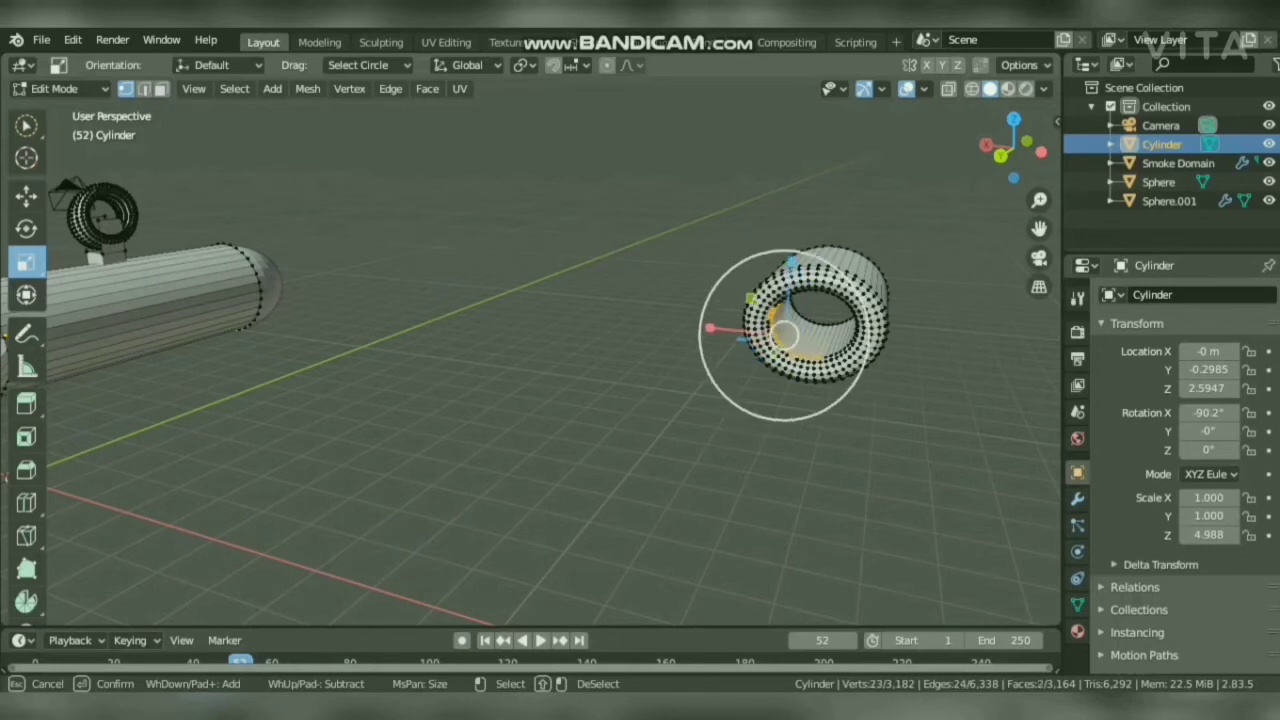
drag(801, 341, 825, 335)
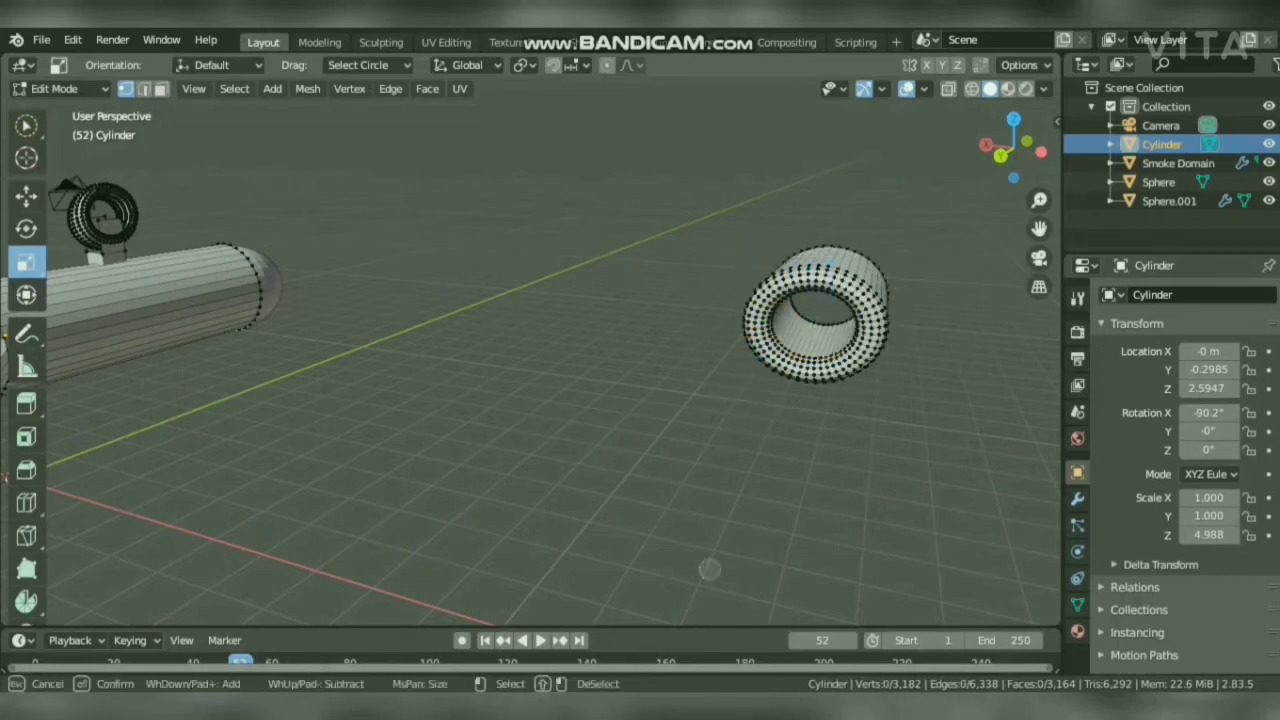
key(Escape)
Circle-select the first vertices along the lower part of the tube's inner rim.
drag(1039, 200, 1039, 178)
drag(1039, 229, 890, 258)
drag(1039, 200, 1039, 185)
key(c)
drag(788, 416, 850, 397)
drag(710, 372, 712, 377)
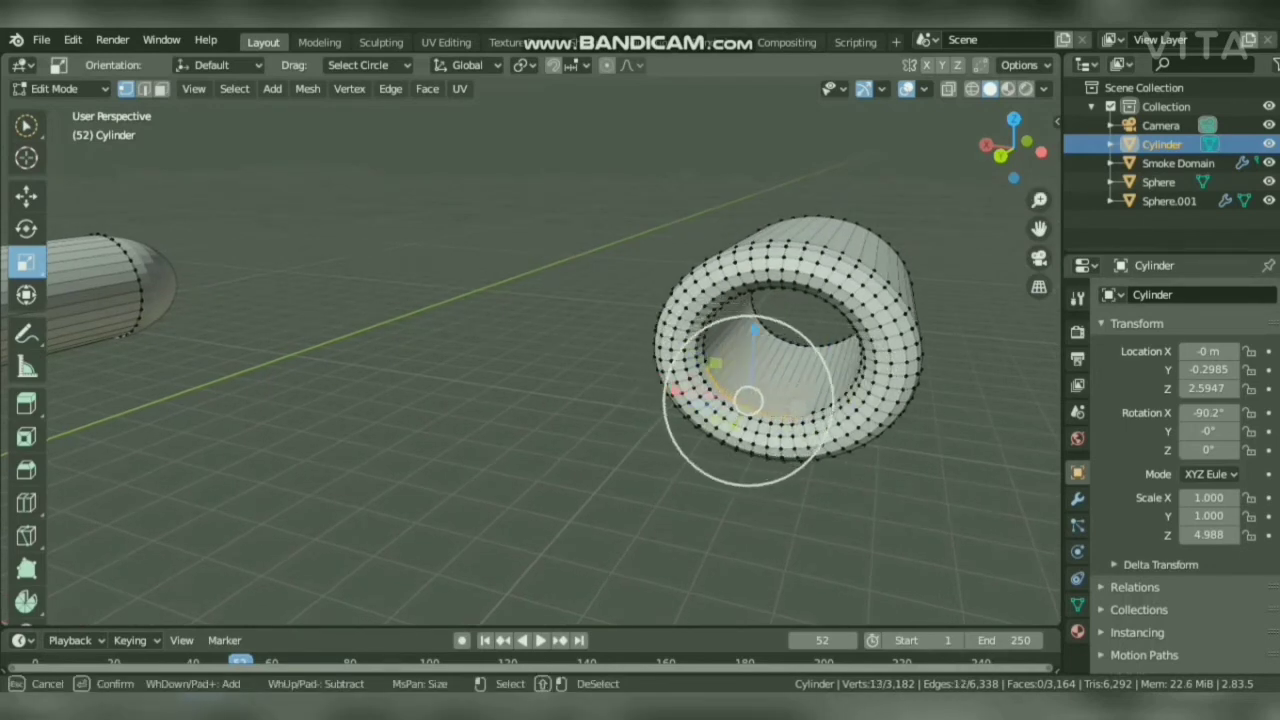
Switch circle selection to extend mode and add more vertices along the bottom and near side of the tube's inner rim.
click(368, 65)
key(c)
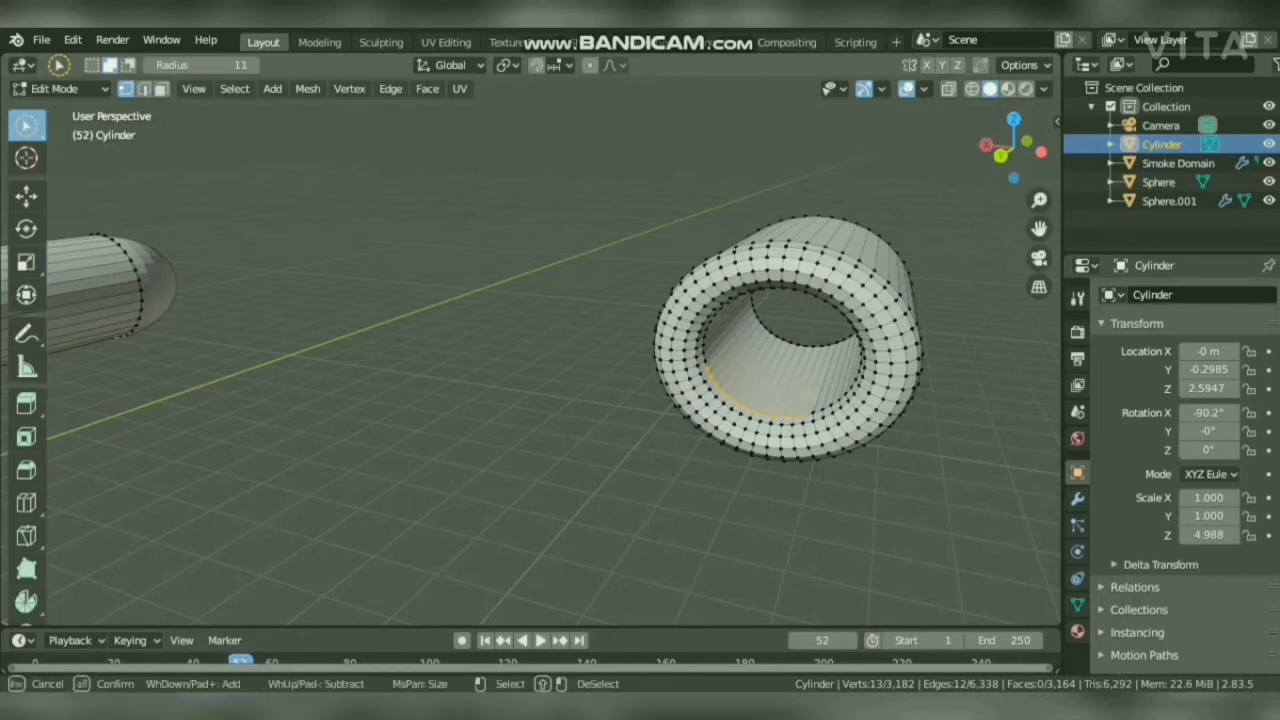
click(755, 411)
right_click(755, 411)
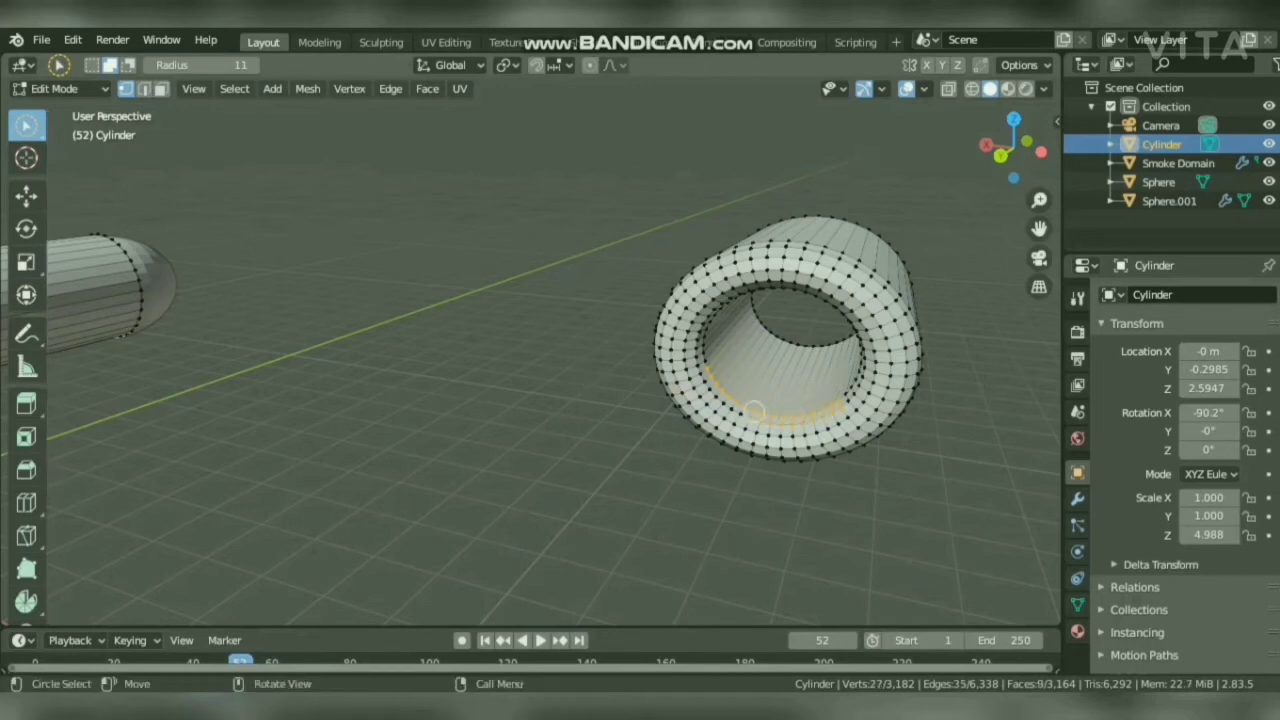
key(c)
click(741, 404)
drag(704, 364, 700, 345)
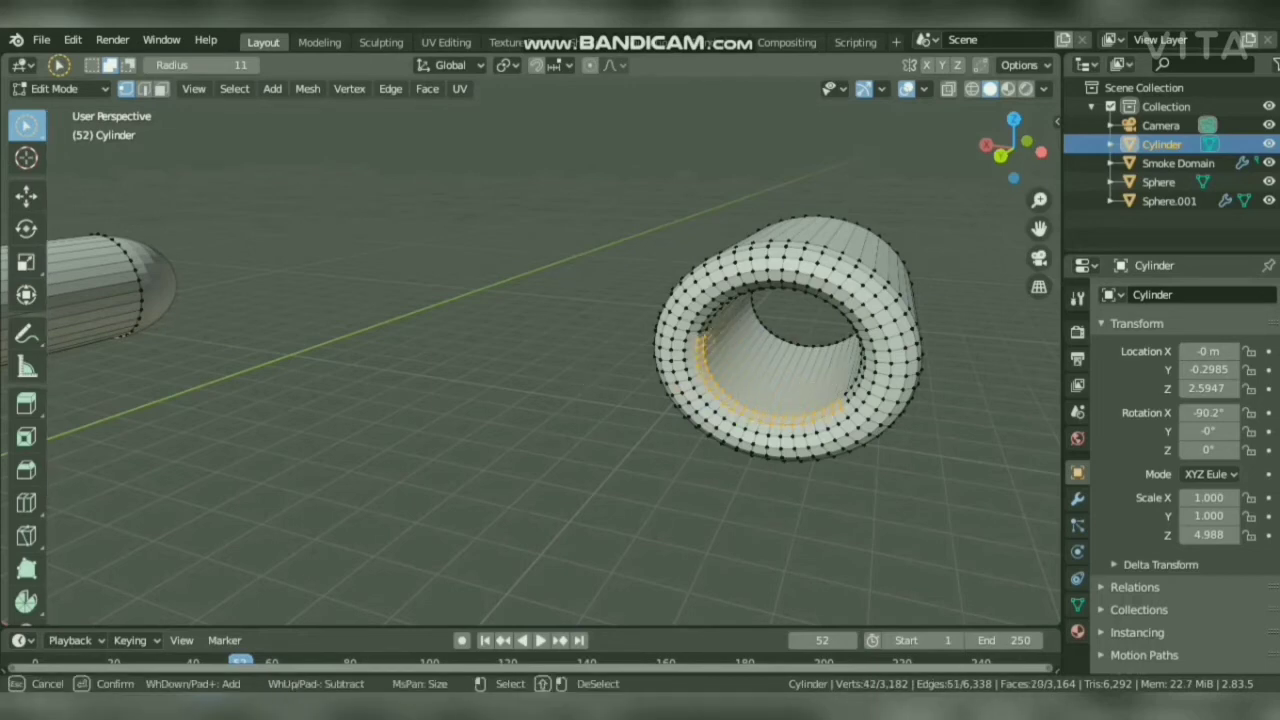
Add the upper and far-side vertices so the tube's whole double inner rim loop is selected.
drag(1002, 149, 922, 83)
drag(894, 395, 922, 370)
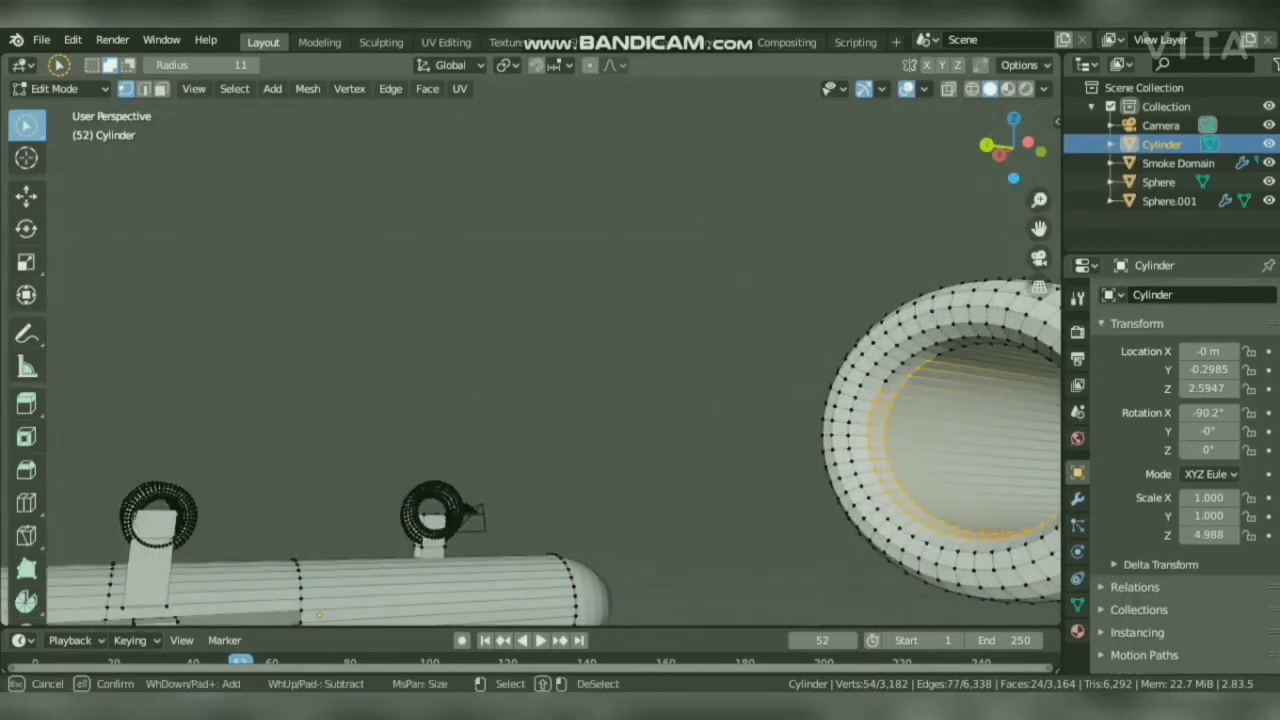
drag(1005, 345, 1020, 347)
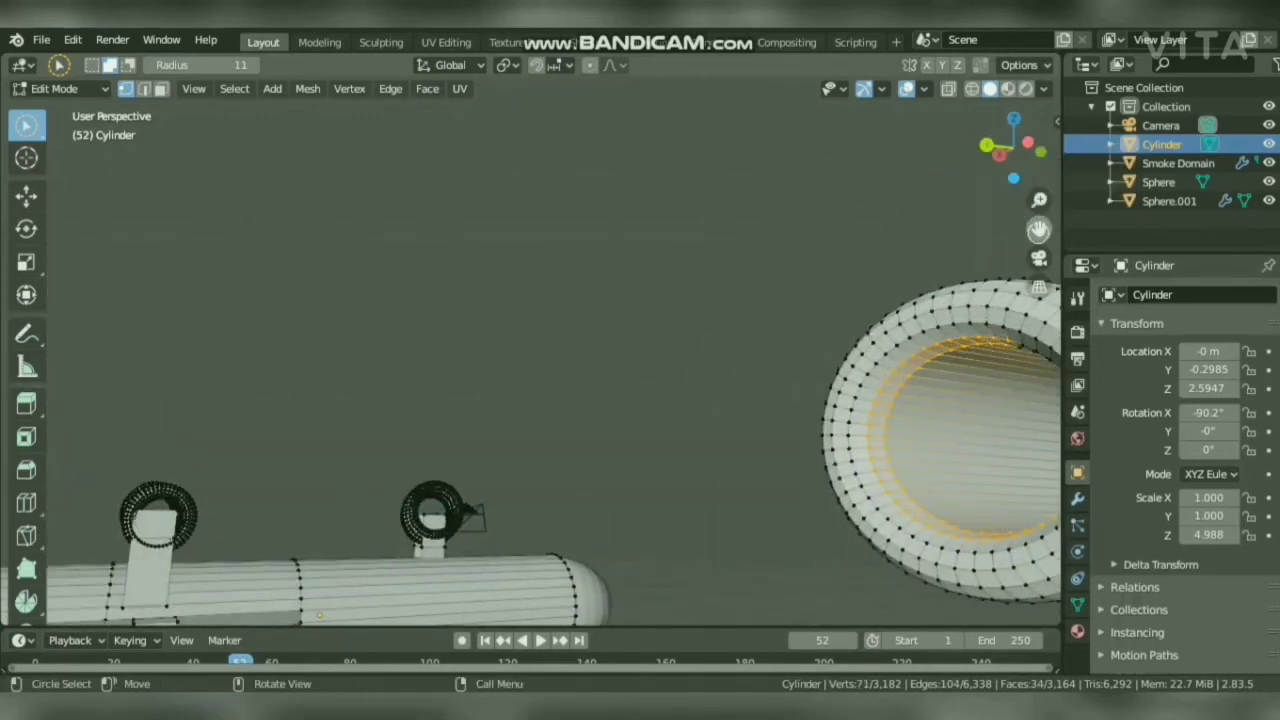
drag(1039, 228, 690, 245)
drag(998, 148, 1200, 150)
drag(534, 436, 540, 424)
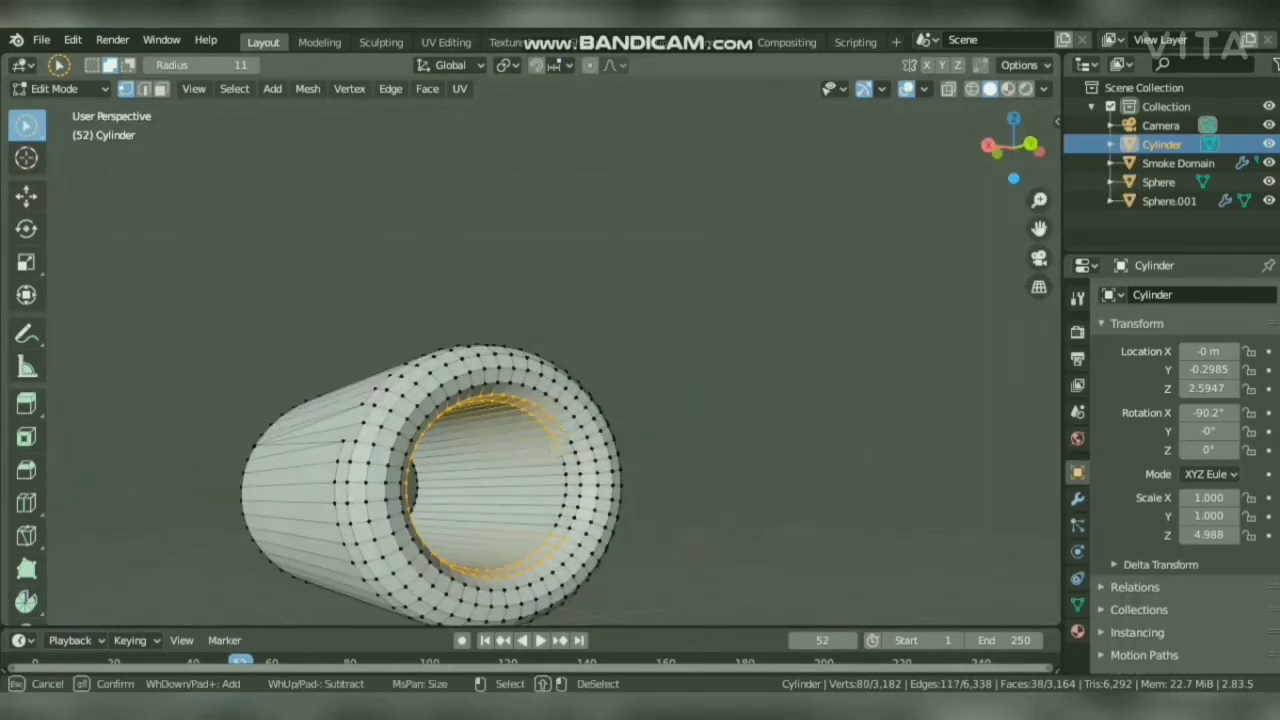
drag(570, 511, 570, 443)
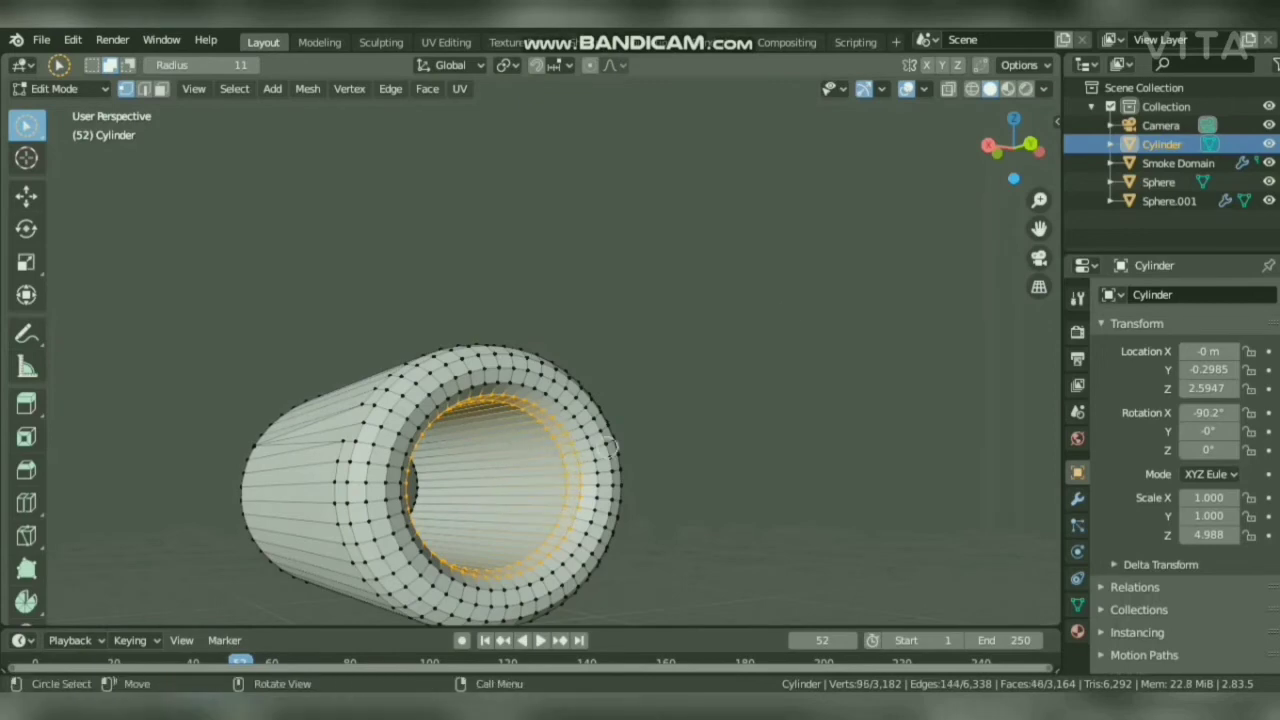
Scale the selected inner rim down to a small ring at the centre of the tube's opening.
drag(1001, 150, 823, 171)
drag(1039, 228, 1195, 138)
drag(1009, 167, 273, 345)
click(27, 262)
drag(764, 367, 786, 401)
Set circle selection to start a new selection, deselect the small ring, and bring the tube's opposite open end into view.
click(368, 65)
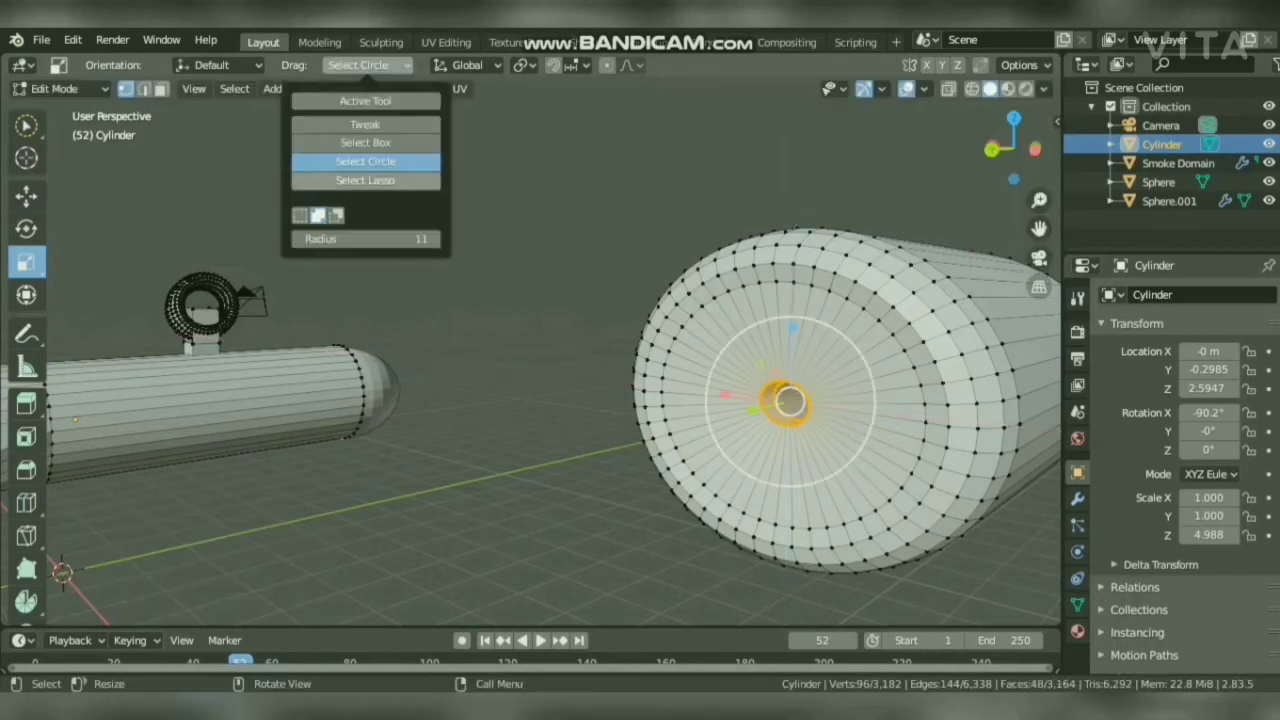
click(300, 215)
click(560, 210)
drag(1020, 150, 1120, 155)
scroll(950, 200, down, 4)
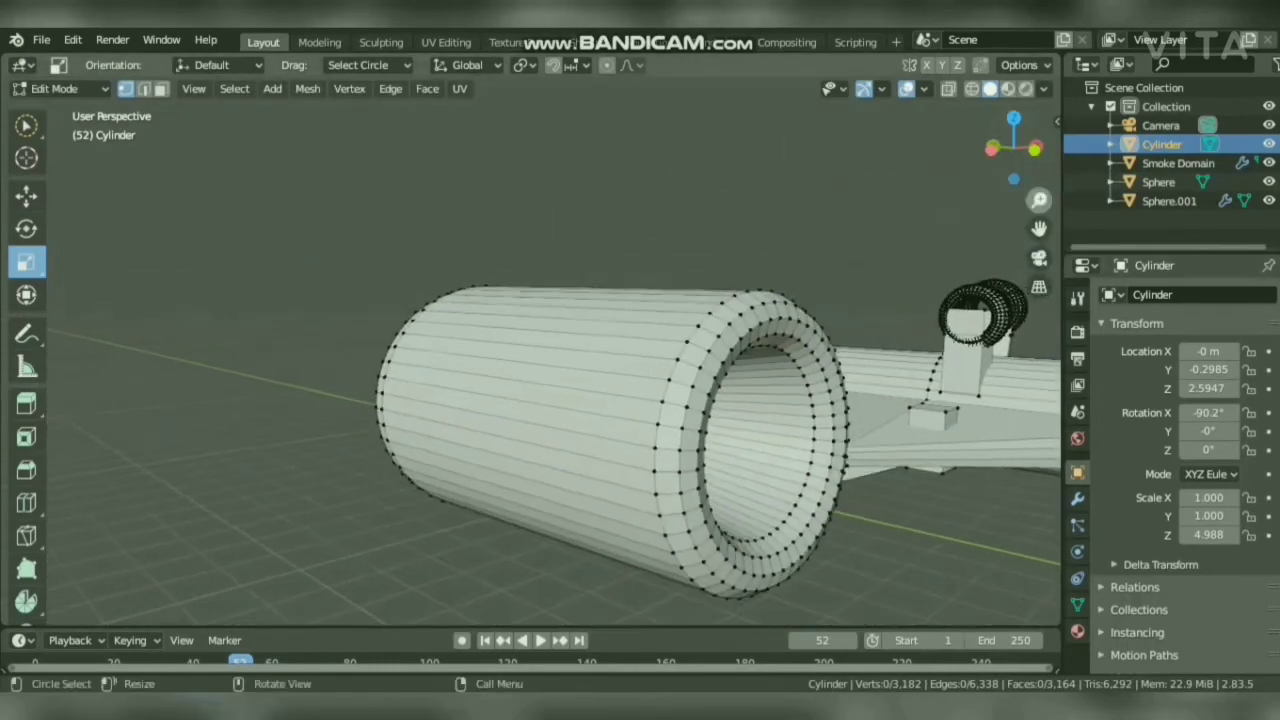
Add a torus to the aircraft mesh, set its X and Y location to 0.14 m, and move it clear below the aircraft.
mouse_move(1013, 150)
mouse_down()
mouse_move(912, 150)
mouse_move(1000, 152)
mouse_up()
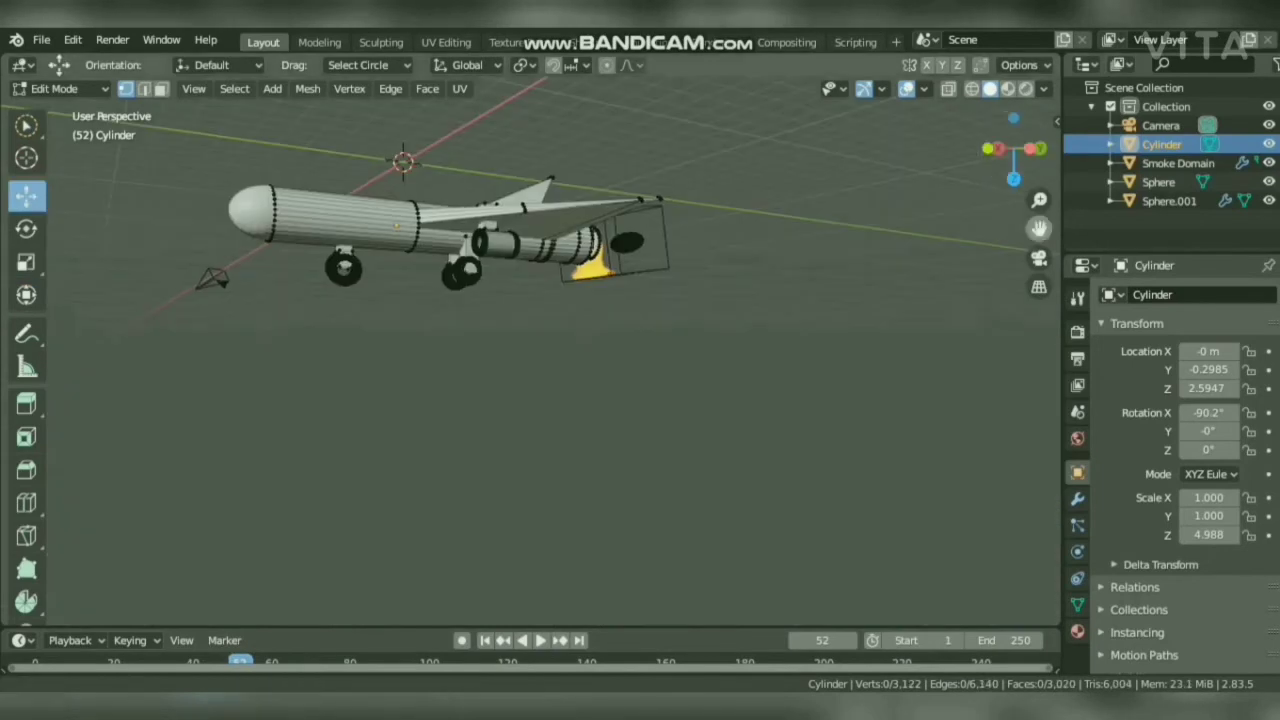
drag(1039, 228, 1189, 292)
mouse_move(1010, 150)
mouse_down()
mouse_move(1100, 172)
mouse_move(1105, 200)
mouse_move(955, 155)
mouse_move(990, 155)
mouse_up()
key(shift+a)
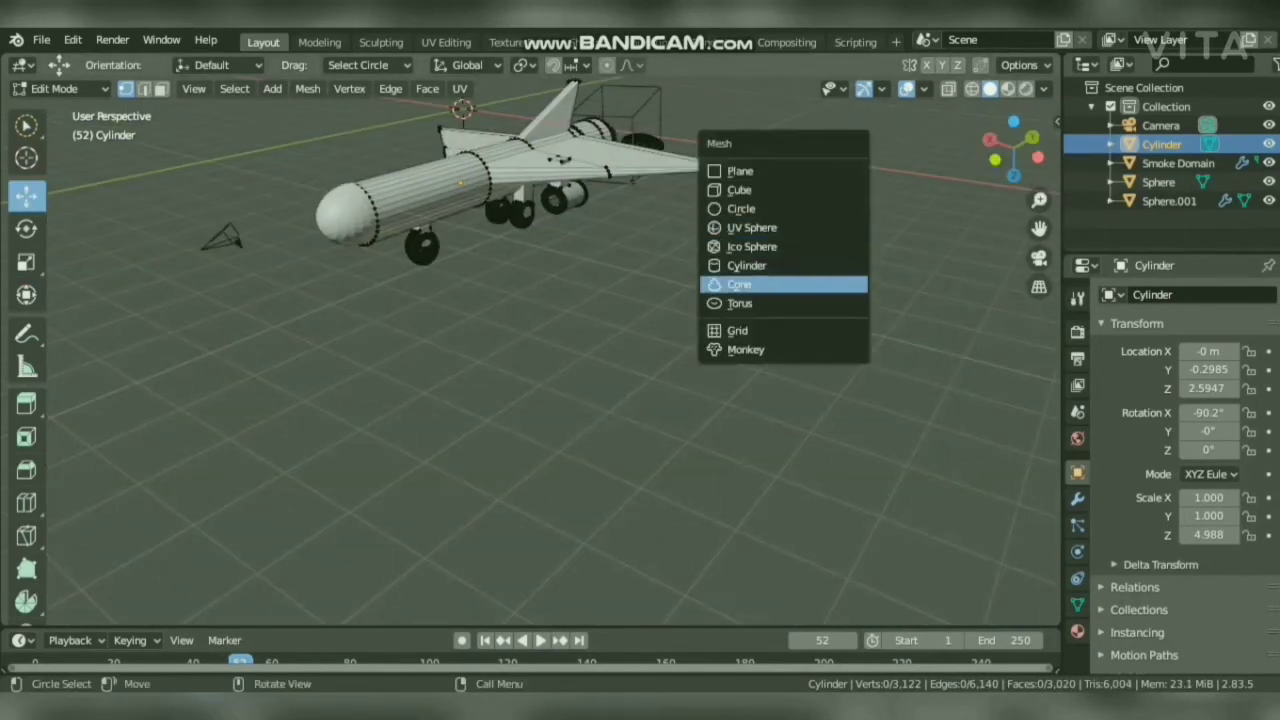
click(745, 283)
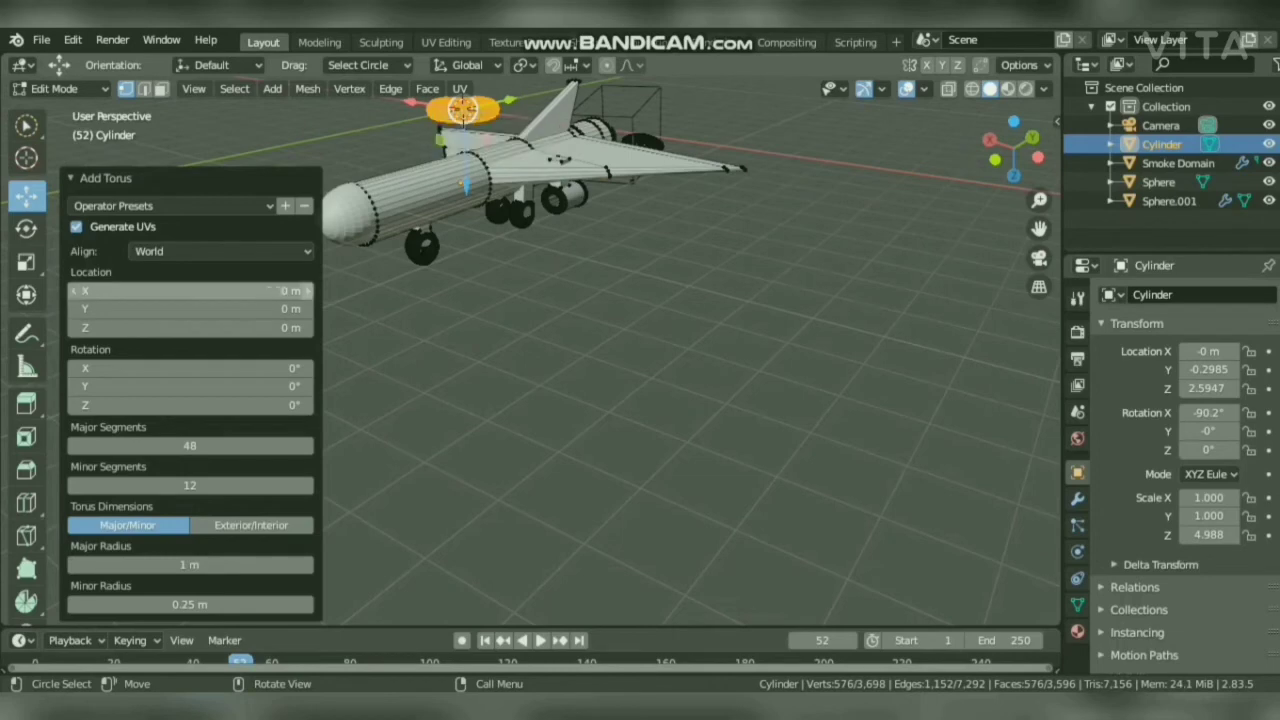
drag(190, 290, 215, 309)
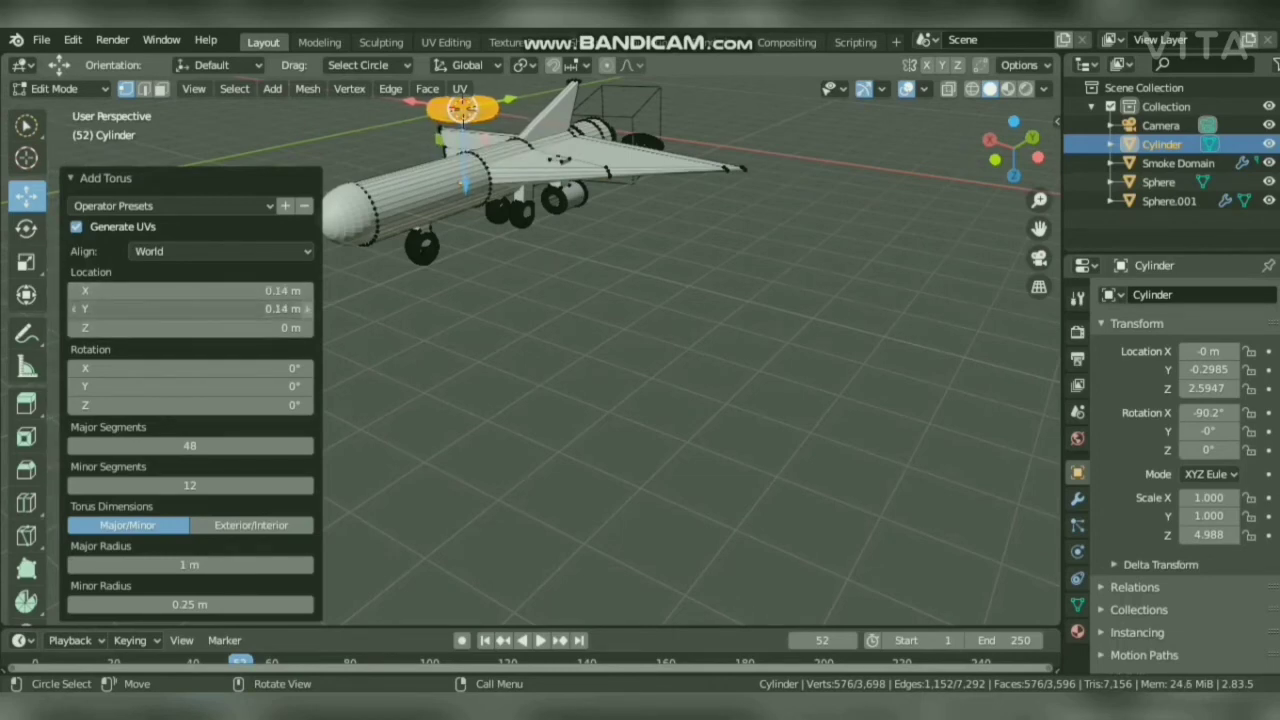
drag(463, 108, 532, 215)
Rotate the torus so that it stands upright.
click(27, 229)
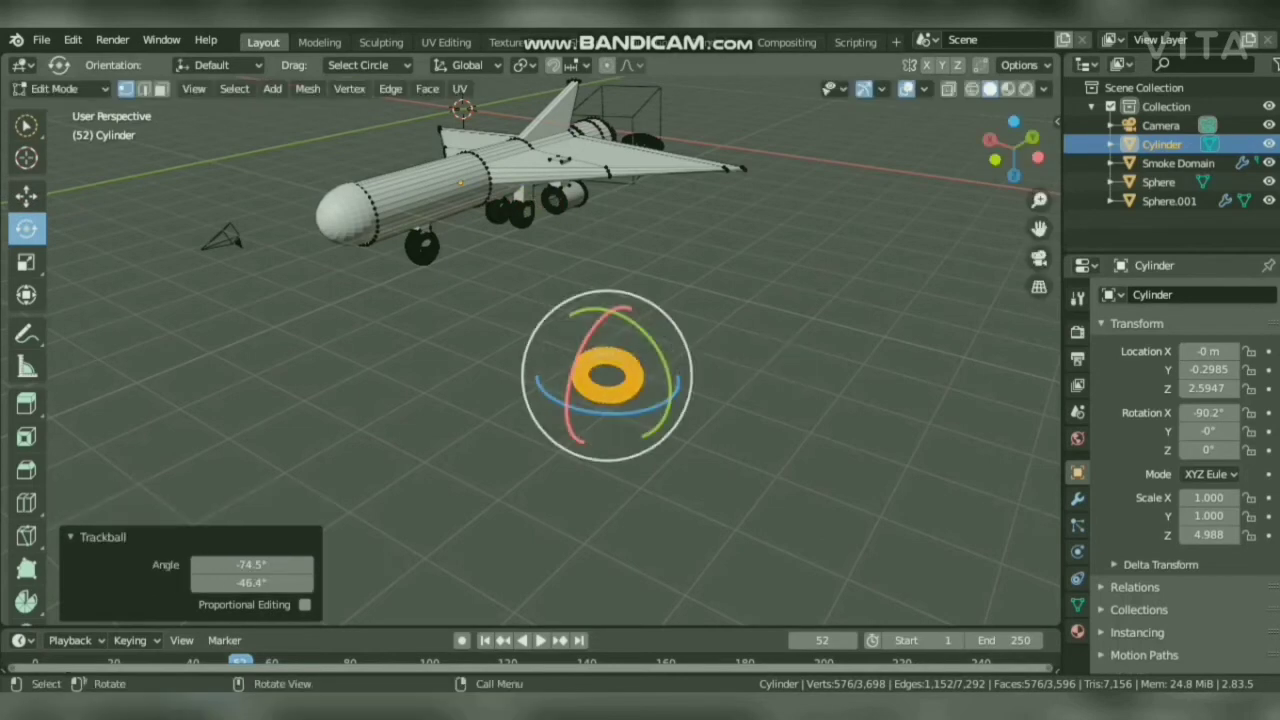
drag(579, 345, 571, 358)
drag(612, 413, 573, 406)
mouse_move(1014, 148)
mouse_down()
mouse_move(968, 124)
mouse_move(1125, 90)
mouse_move(1100, 76)
mouse_move(1003, 134)
mouse_up()
Circle-select the vertices on one half of the torus, including those along its outer edge.
mouse_move(529, 432)
mouse_down()
mouse_move(482, 474)
mouse_move(523, 526)
mouse_move(540, 494)
mouse_up()
drag(1014, 148, 1175, 110)
scroll(1039, 200, up, 3)
drag(1014, 148, 1043, 148)
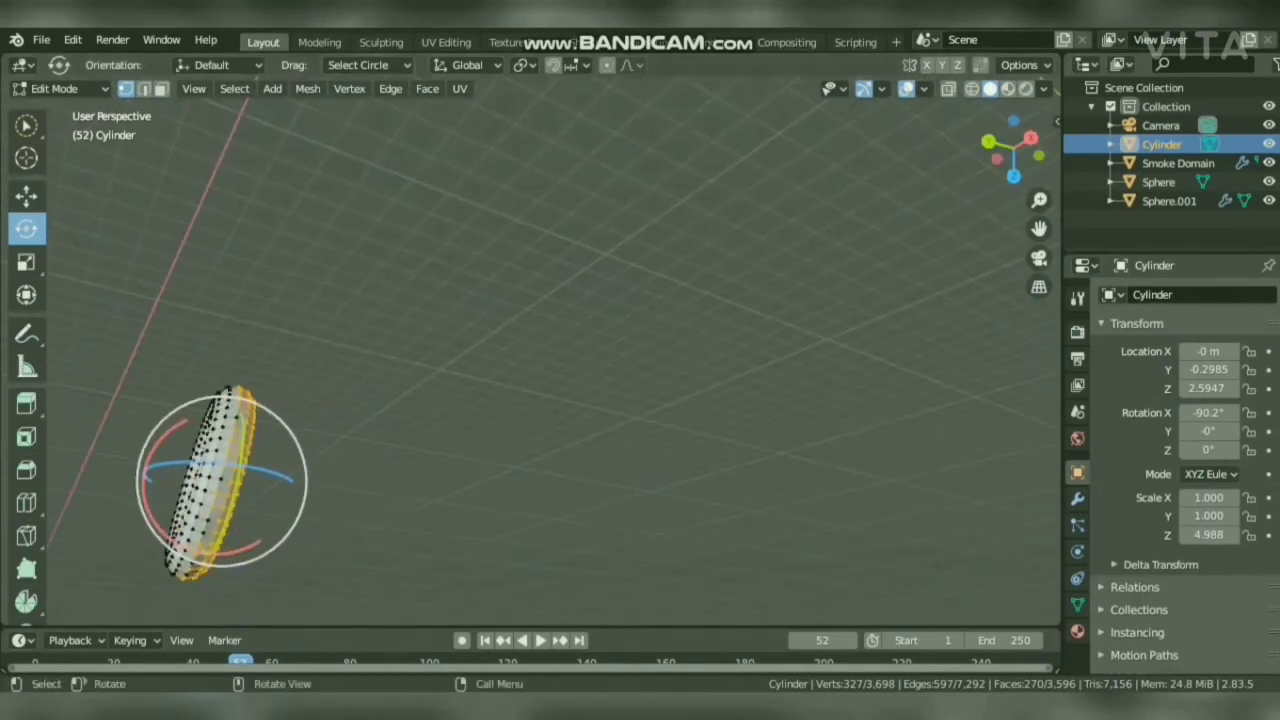
click(368, 65)
click(318, 215)
click(27, 126)
drag(247, 415, 245, 422)
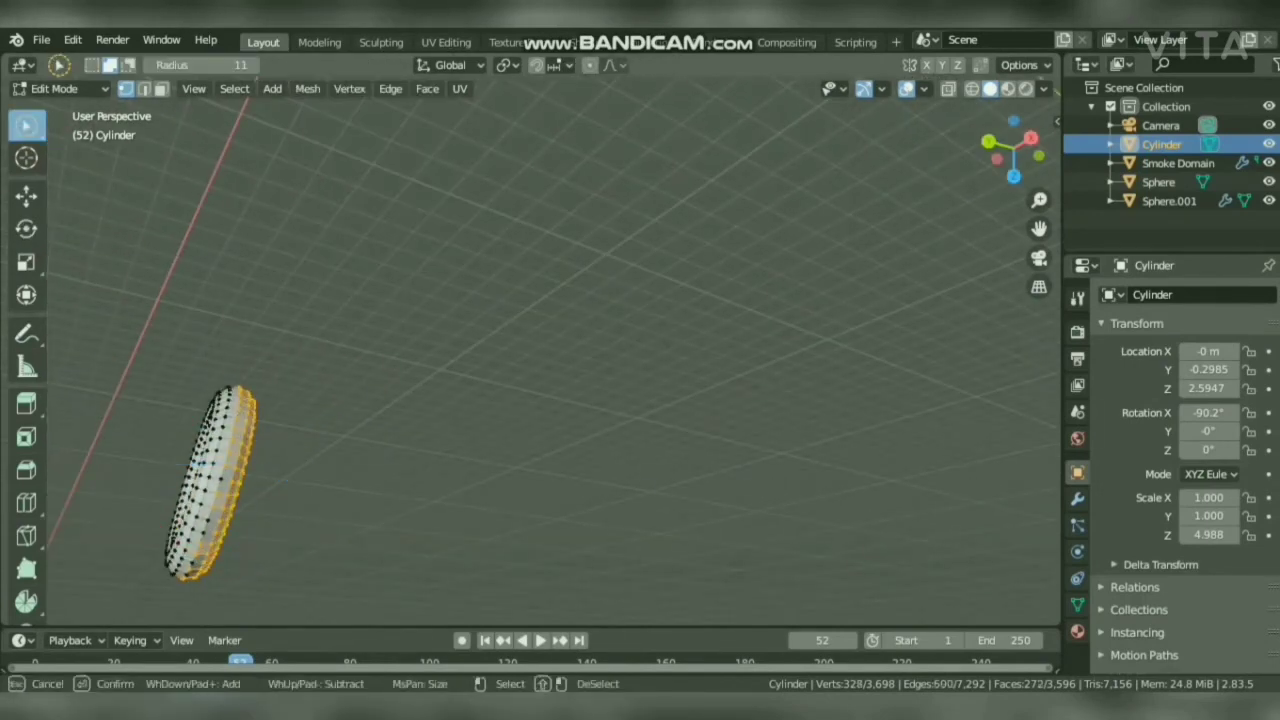
drag(196, 576, 191, 582)
Add the missed vertices around the torus's outer and inner edges to the half selection.
mouse_move(1014, 146)
mouse_down()
mouse_move(1140, 72)
mouse_move(1190, 155)
mouse_move(1195, 200)
mouse_up()
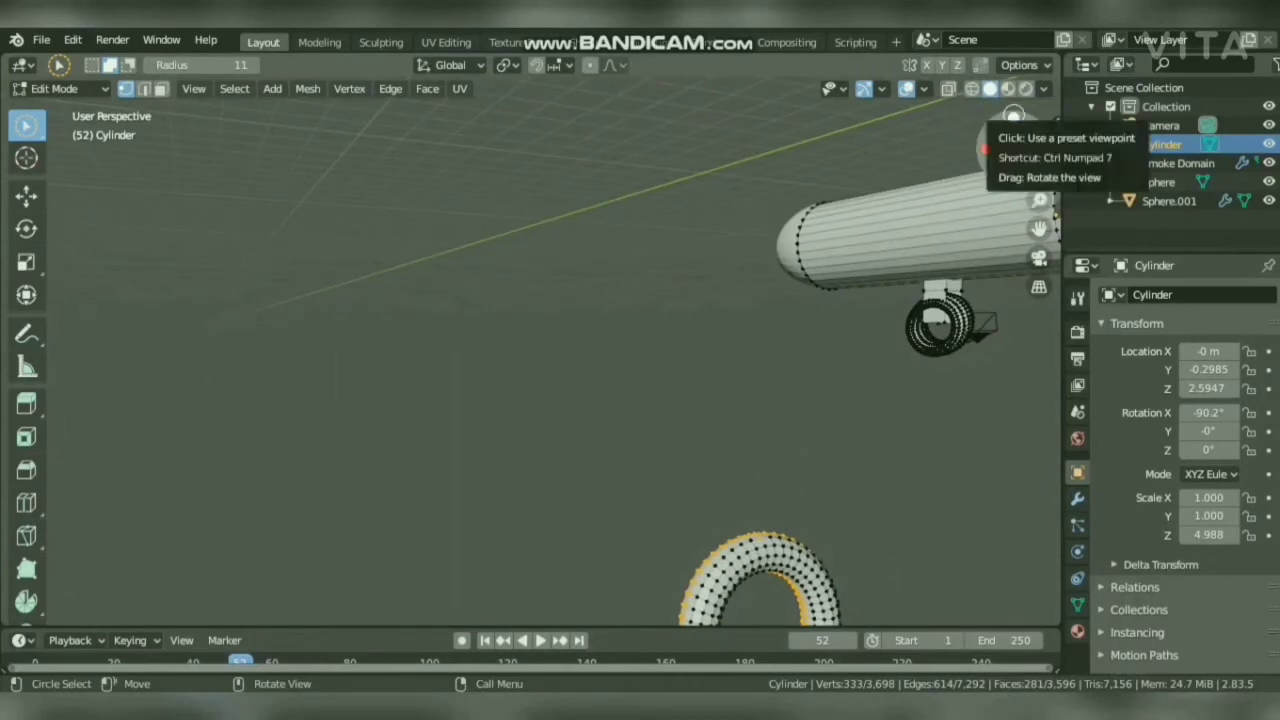
drag(1039, 228, 900, 80)
drag(1020, 166, 998, 134)
drag(479, 352, 477, 350)
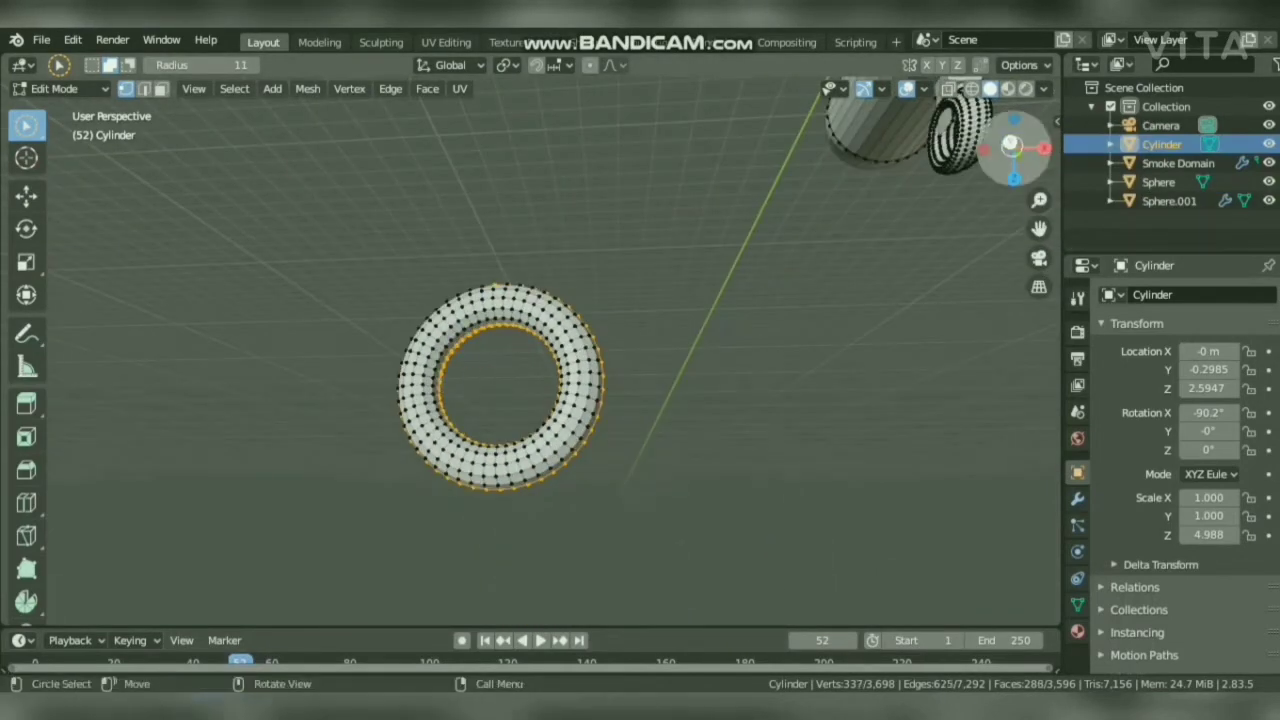
Stretch the selected torus half into an engine tube and place it under the wing that has no engine.
mouse_move(1012, 148)
mouse_down()
mouse_move(1052, 212)
mouse_move(995, 200)
mouse_move(1048, 240)
mouse_move(1030, 245)
mouse_up()
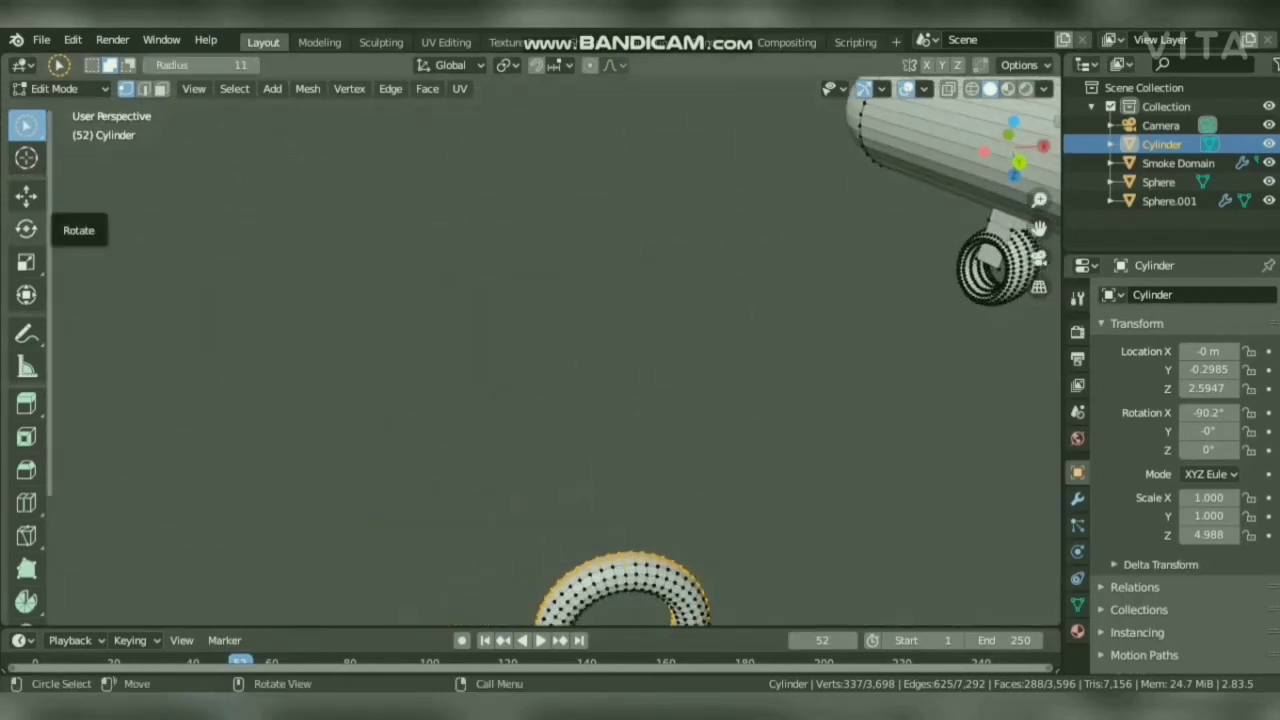
click(26, 195)
click(358, 65)
drag(672, 604, 674, 606)
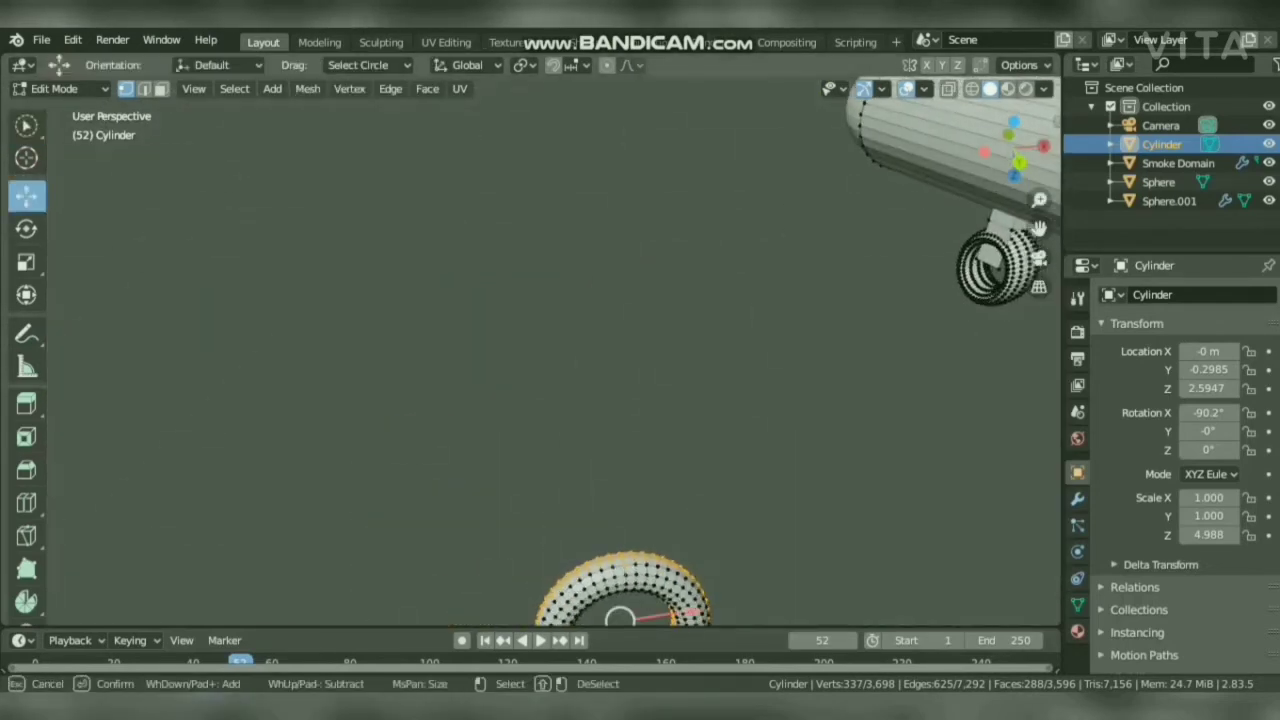
drag(1039, 228, 869, 34)
drag(1025, 219, 805, 170)
click(236, 300)
drag(1020, 150, 1210, 128)
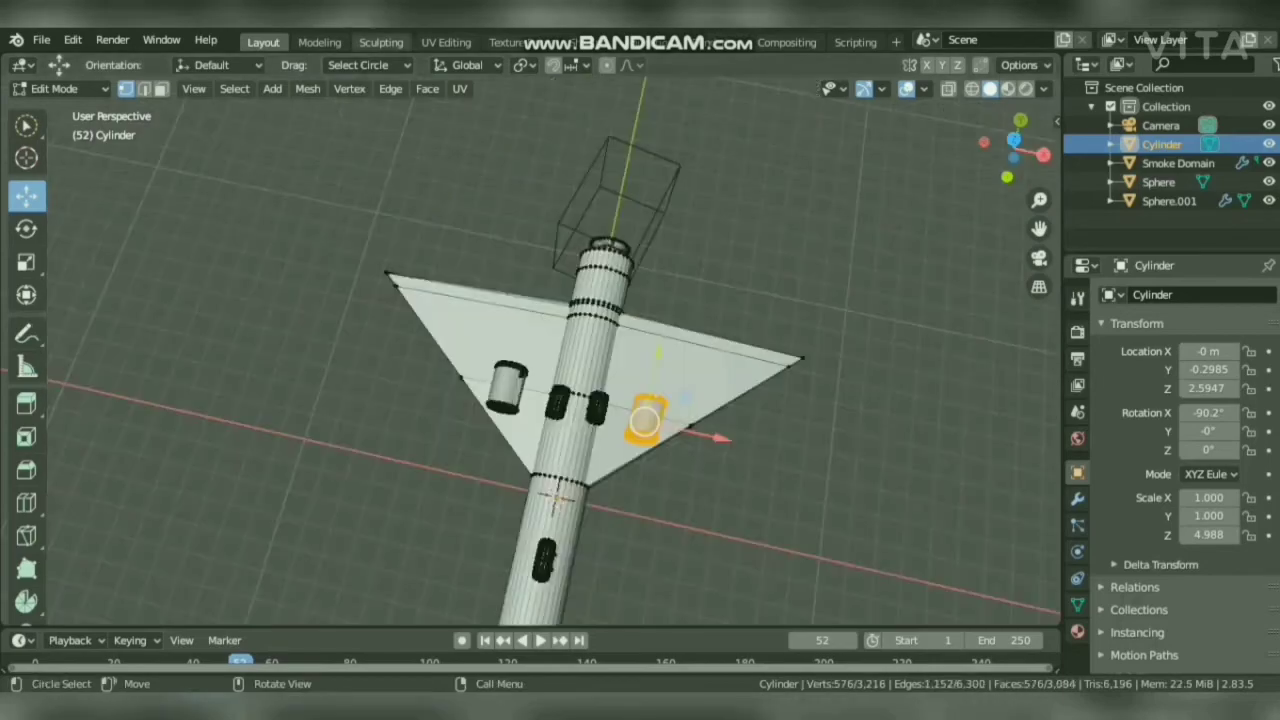
Deselect all of the mesh, then return to Object Mode and clear the object selection.
click(234, 88)
click(253, 130)
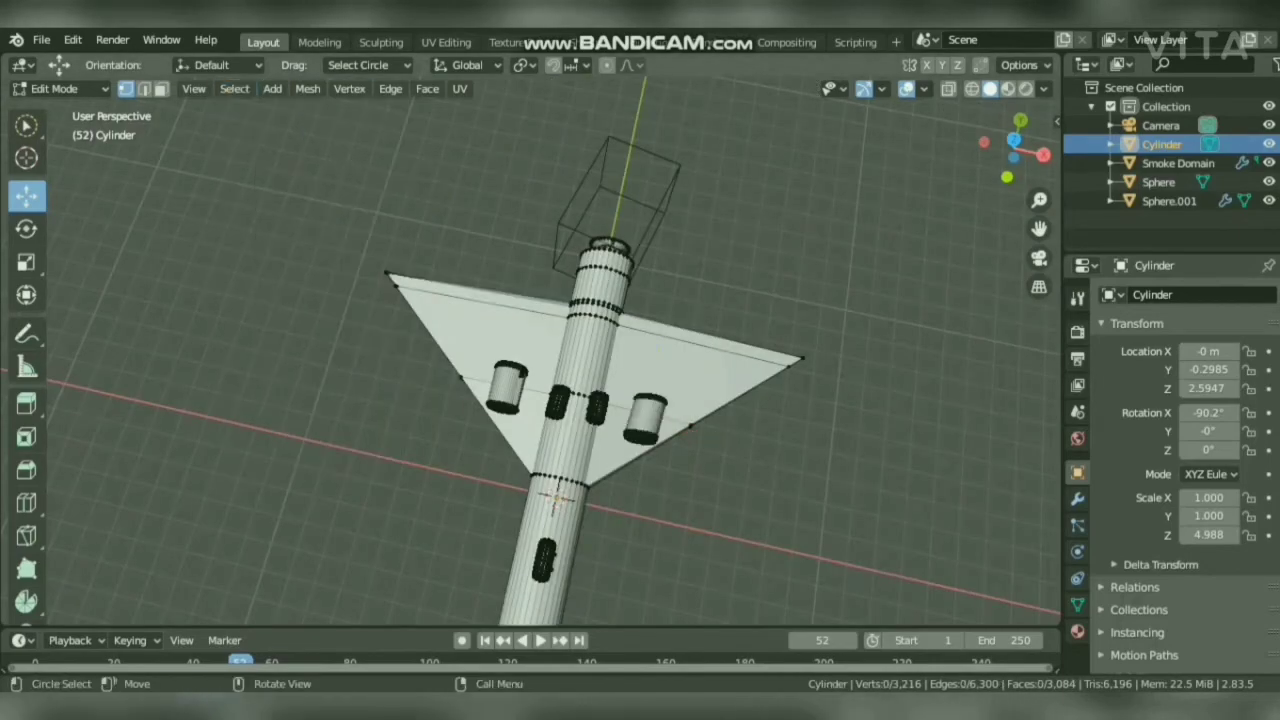
drag(1014, 150, 1150, 30)
mouse_move(392, 74)
mouse_down()
mouse_move(390, 45)
mouse_move(390, 88)
mouse_up()
drag(1039, 229, 920, 334)
drag(1014, 160, 210, 162)
click(62, 89)
click(62, 110)
click(780, 190)
Play the animation to check the rear exhaust fire with the finished aircraft in view, then stop playback.
key(space)
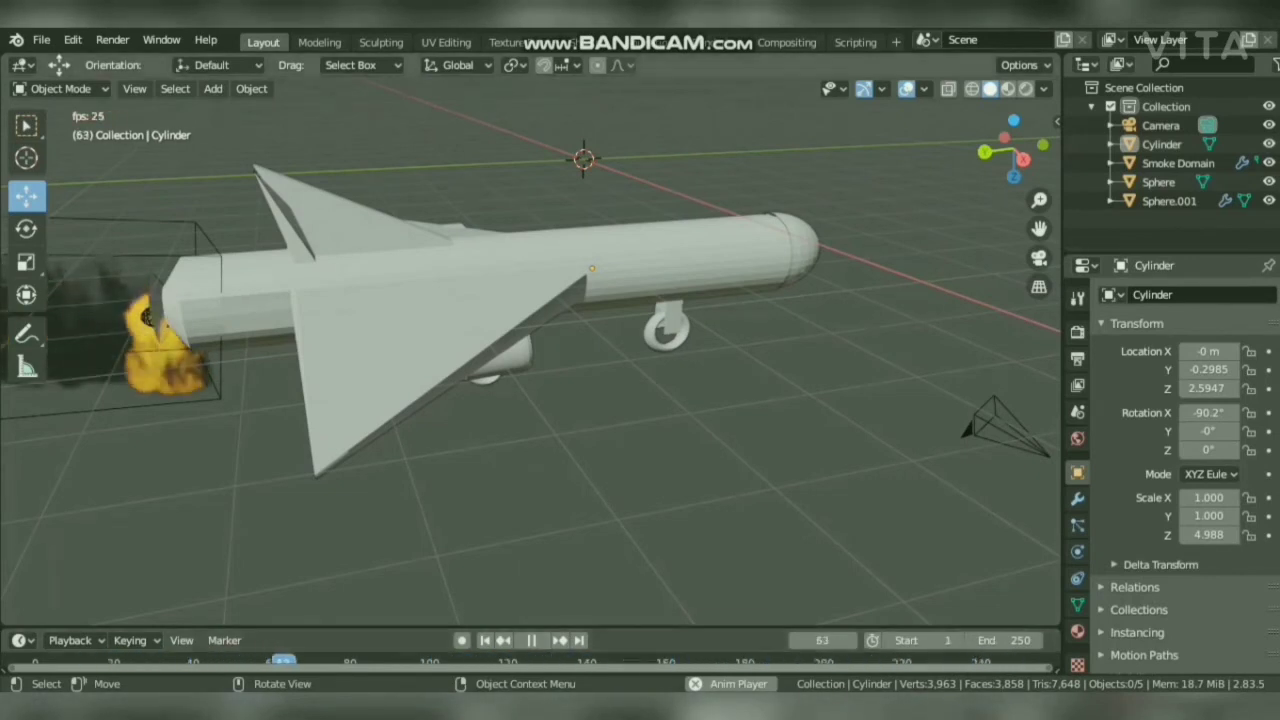
drag(1039, 229, 1152, 234)
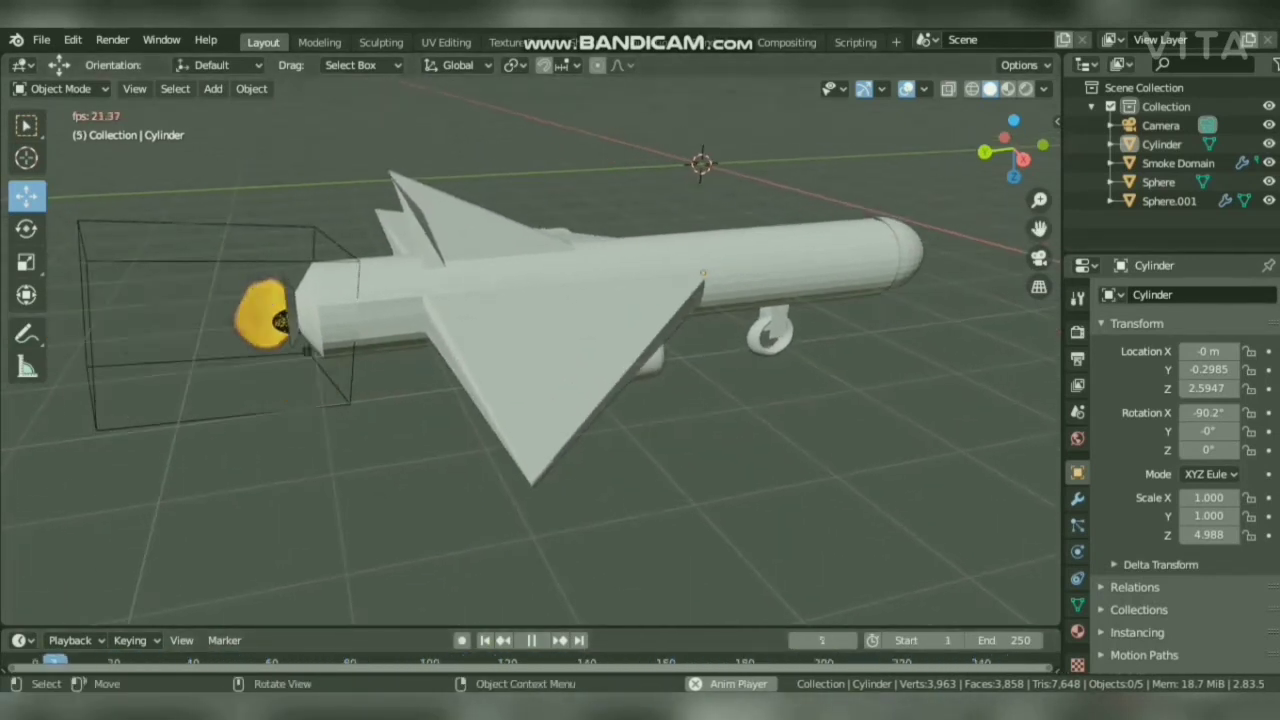
key(space)
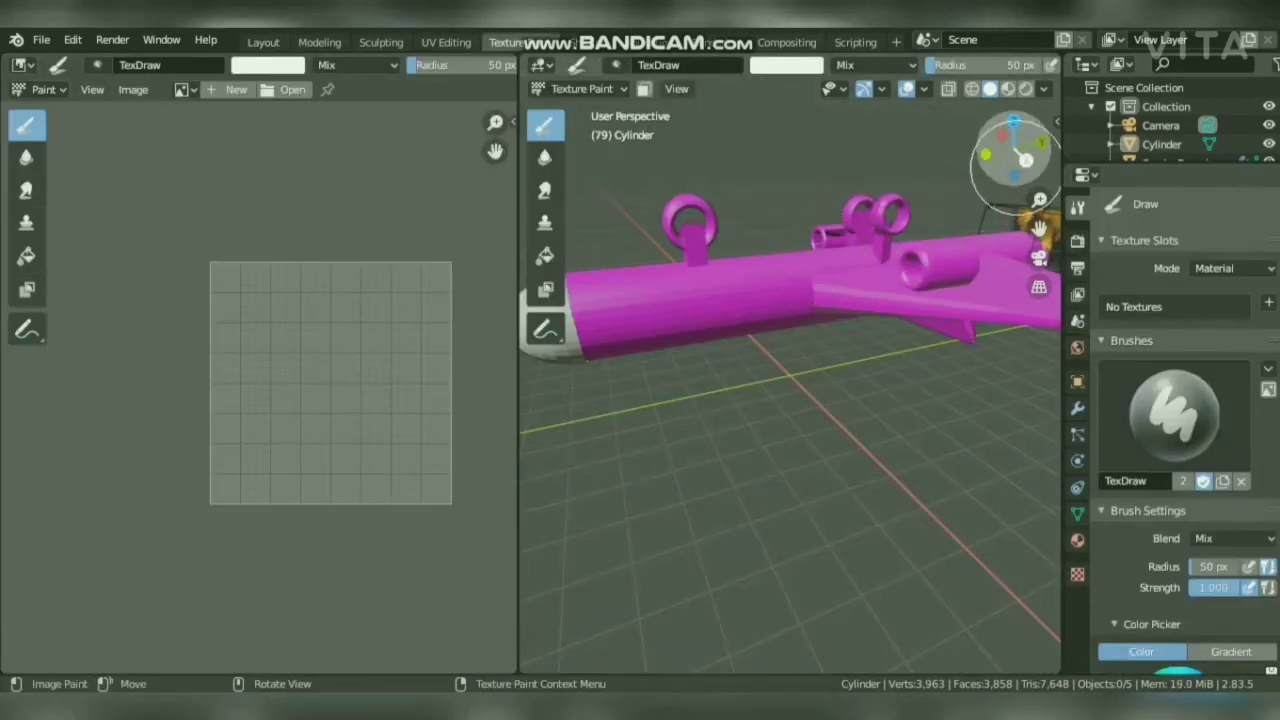
Add a 1024 × 1024 px blank texture paint slot named Material.001 Base Color to the aircraft.
mouse_move(1016, 168)
mouse_down()
mouse_move(960, 176)
mouse_move(1120, 264)
mouse_up()
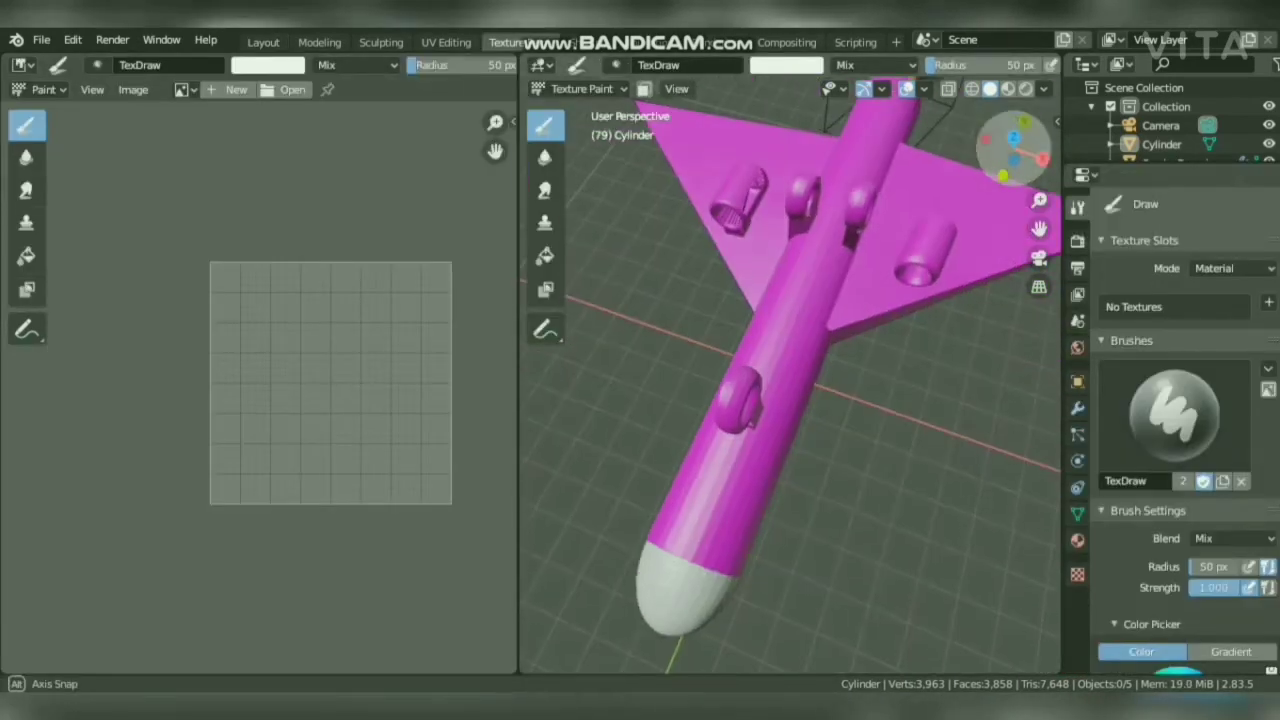
click(1268, 302)
click(1154, 323)
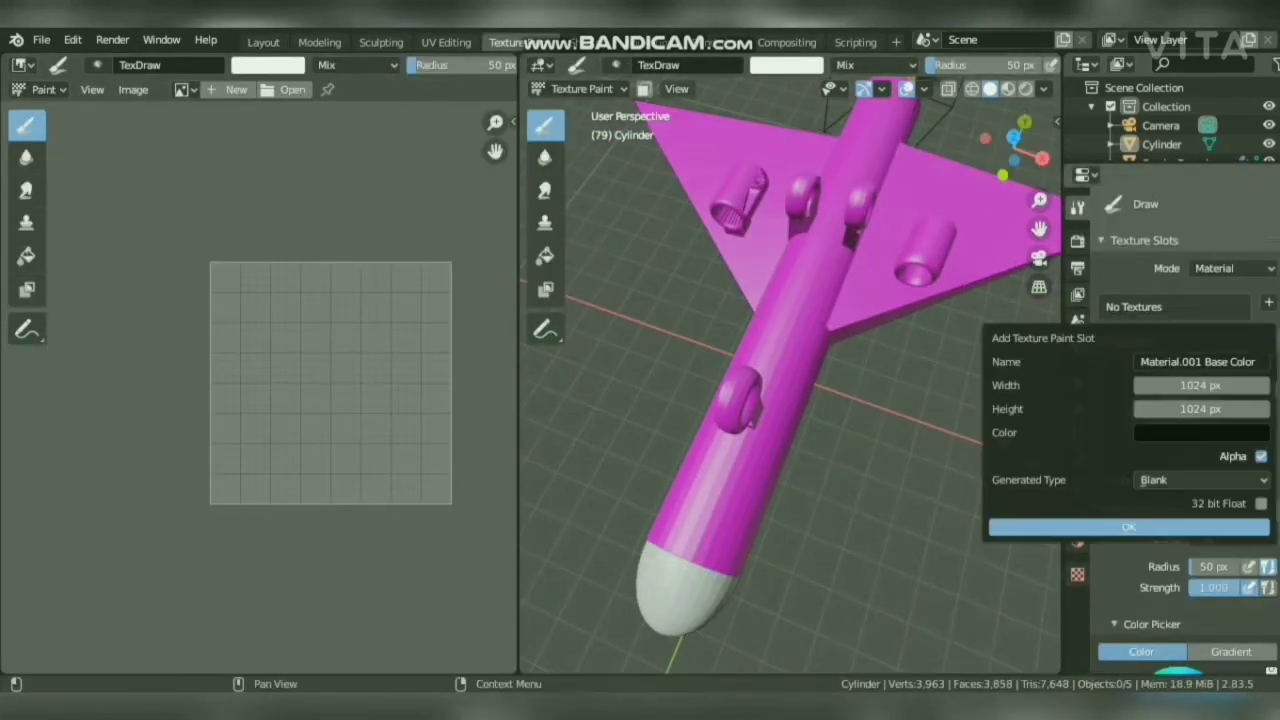
click(1128, 527)
Paint the aircraft's fuselage, wings and landing gear white with the 50 px draw brush.
drag(1016, 150, 1000, 132)
mouse_move(864, 422)
mouse_down()
mouse_move(740, 480)
mouse_move(757, 400)
mouse_move(783, 372)
mouse_move(685, 415)
mouse_move(680, 310)
mouse_move(750, 285)
mouse_move(890, 282)
mouse_move(800, 175)
mouse_up()
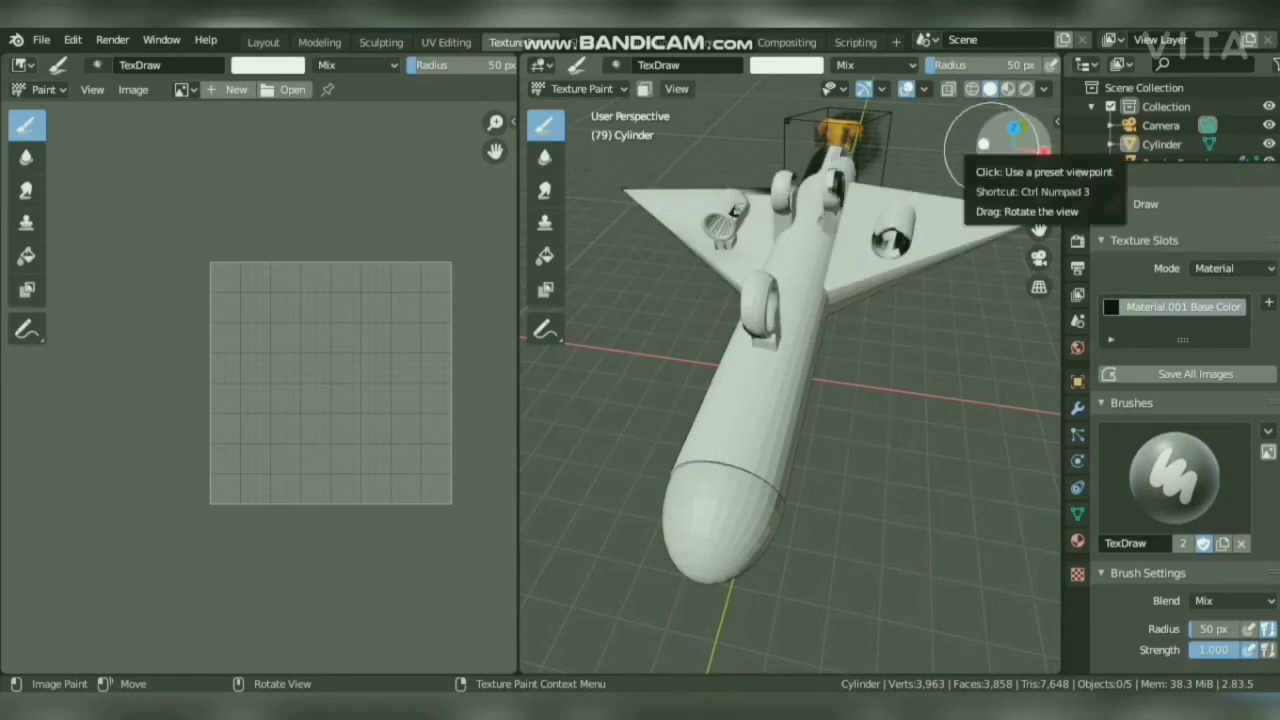
drag(1021, 133, 1022, 228)
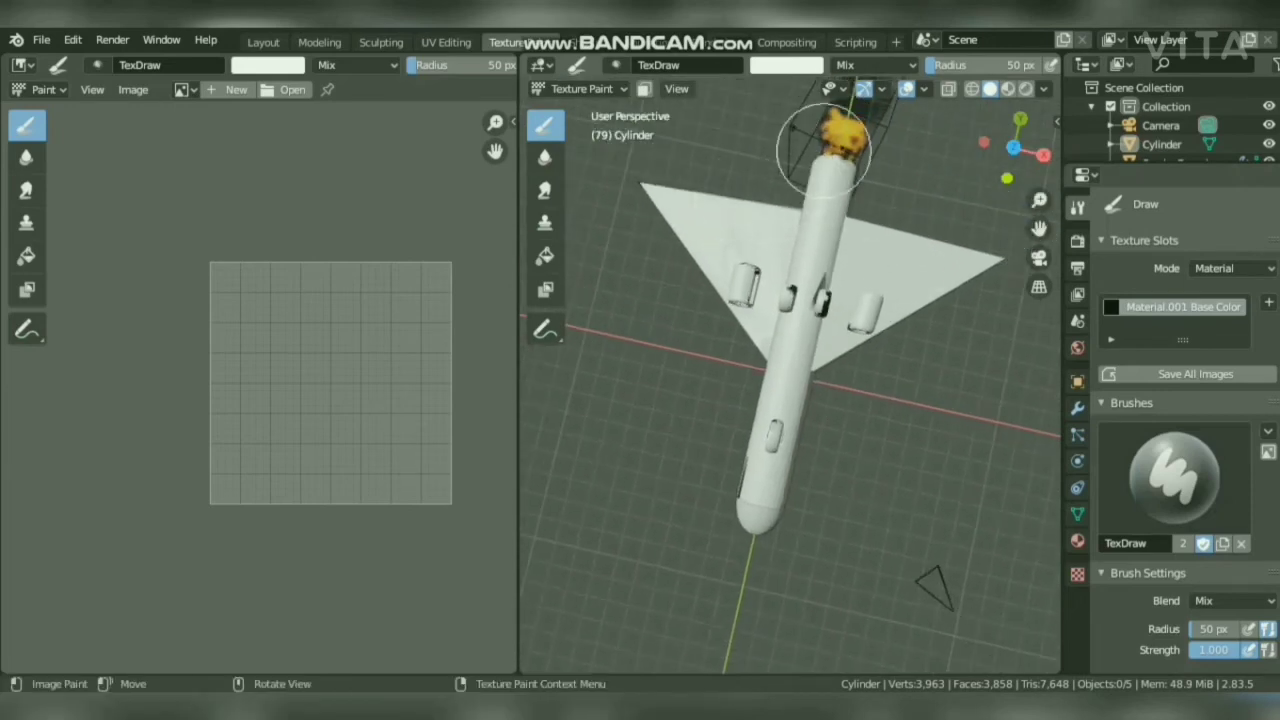
Set the brush colour to dark blue and paint the undersides of the fuselage and one wing, plus both engine tubes.
click(786, 65)
click(868, 137)
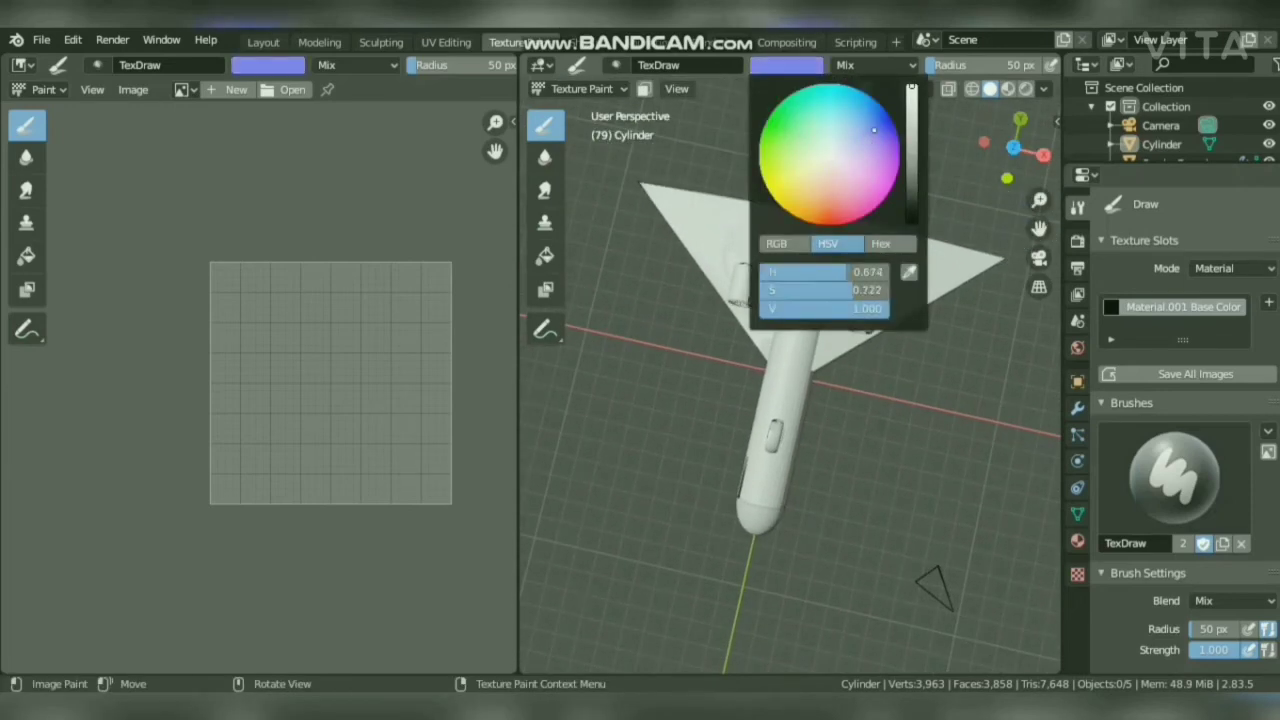
drag(911, 88, 911, 187)
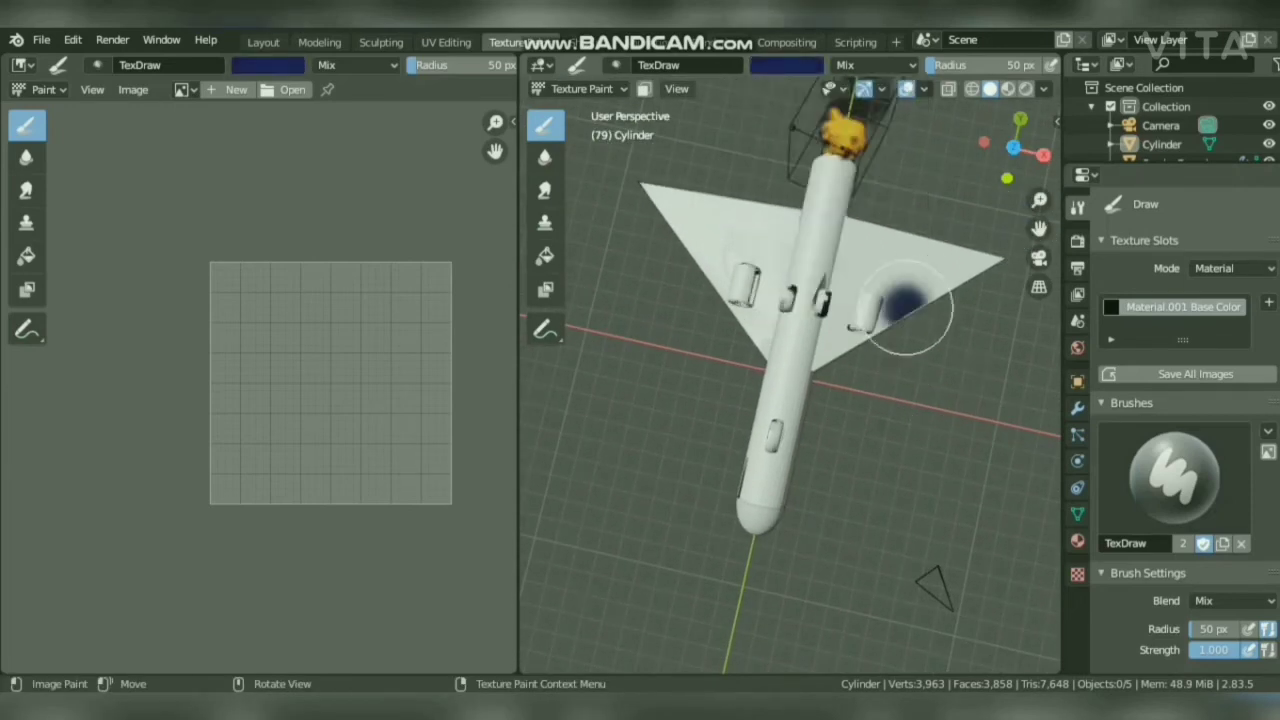
drag(905, 308, 804, 243)
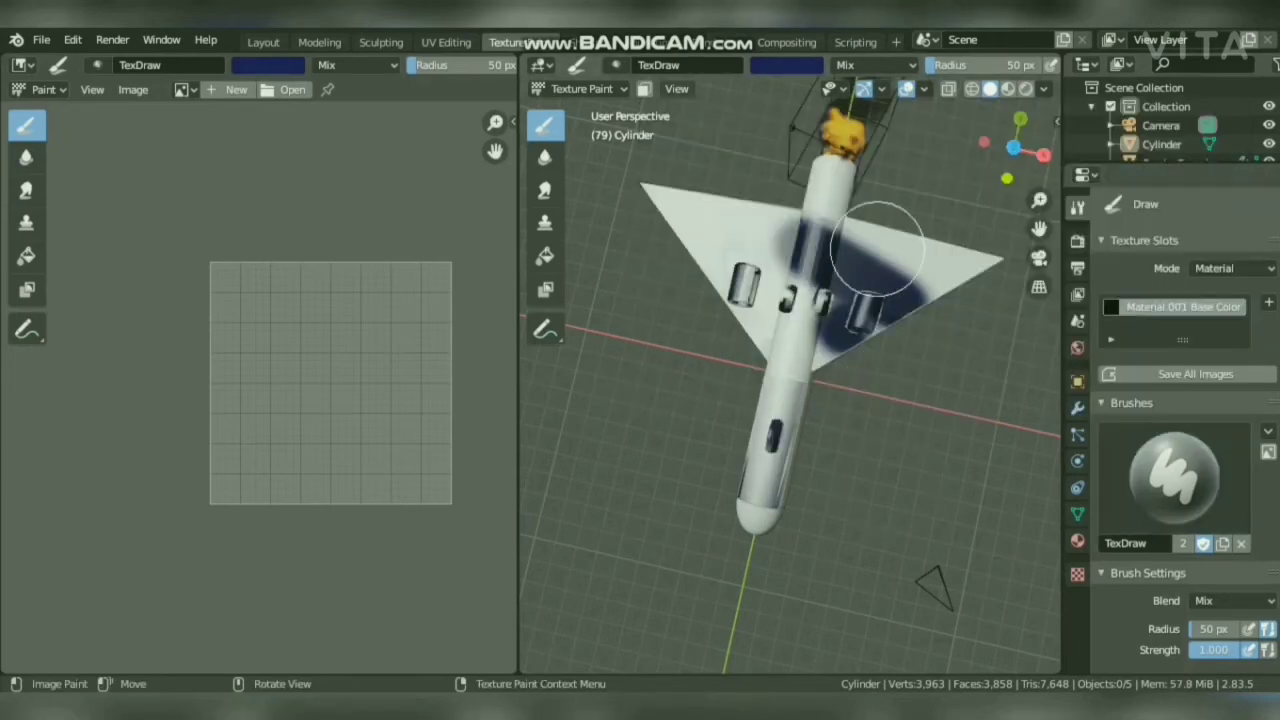
drag(876, 250, 668, 207)
mouse_move(740, 272)
mouse_down()
mouse_move(729, 290)
mouse_move(602, 148)
mouse_up()
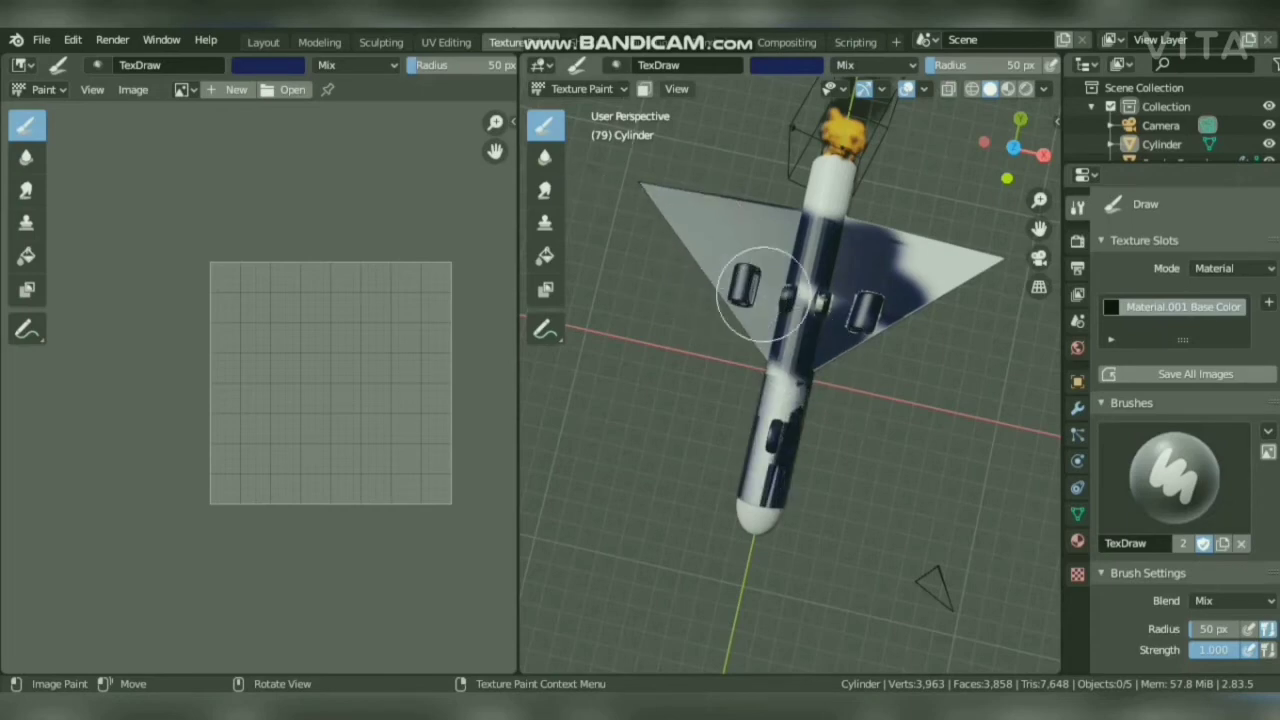
drag(797, 494, 765, 422)
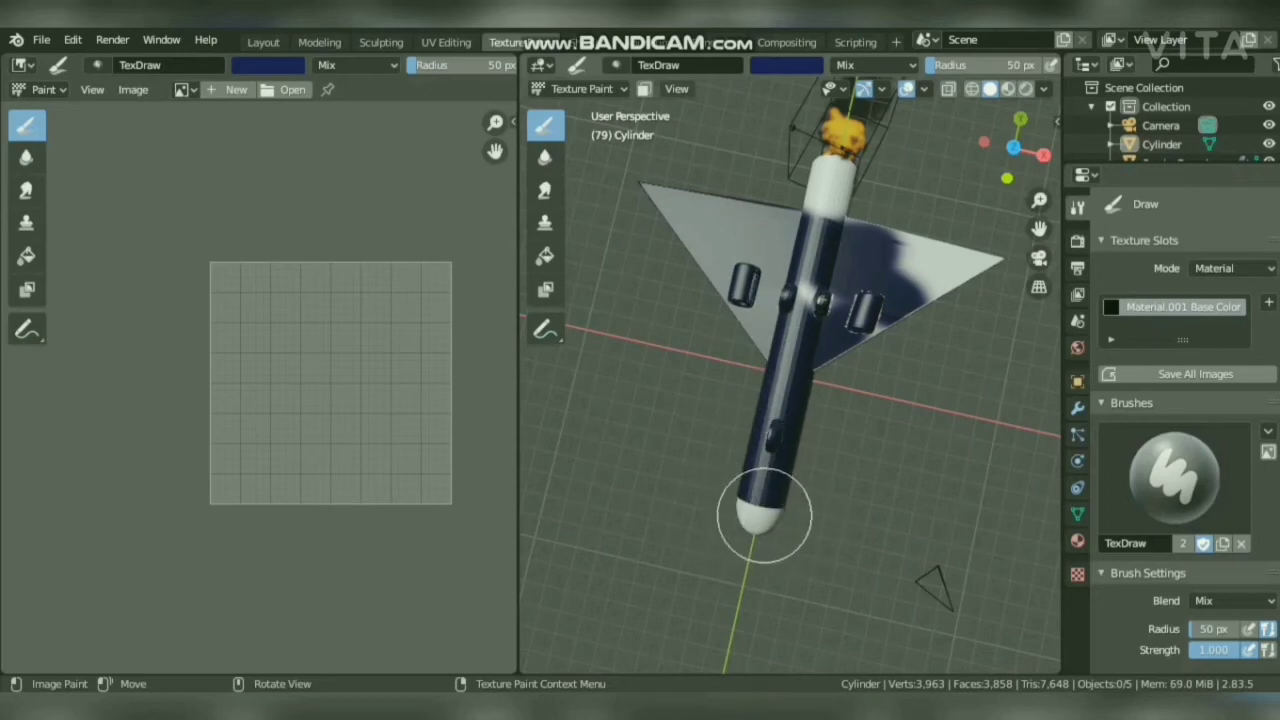
drag(925, 258, 942, 275)
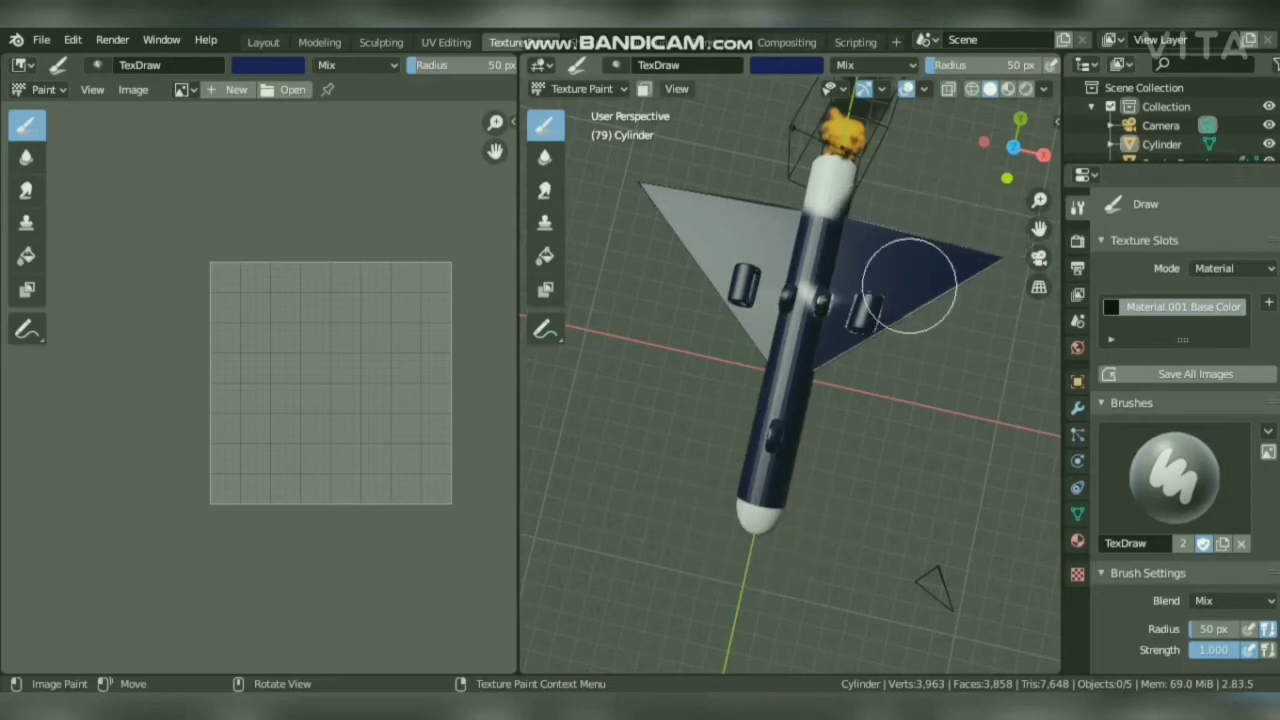
Paint the tail fin and the white areas along the fuselage's right side dark blue.
mouse_move(1013, 140)
mouse_down()
mouse_move(1000, 200)
mouse_move(1013, 125)
mouse_move(1029, 142)
mouse_up()
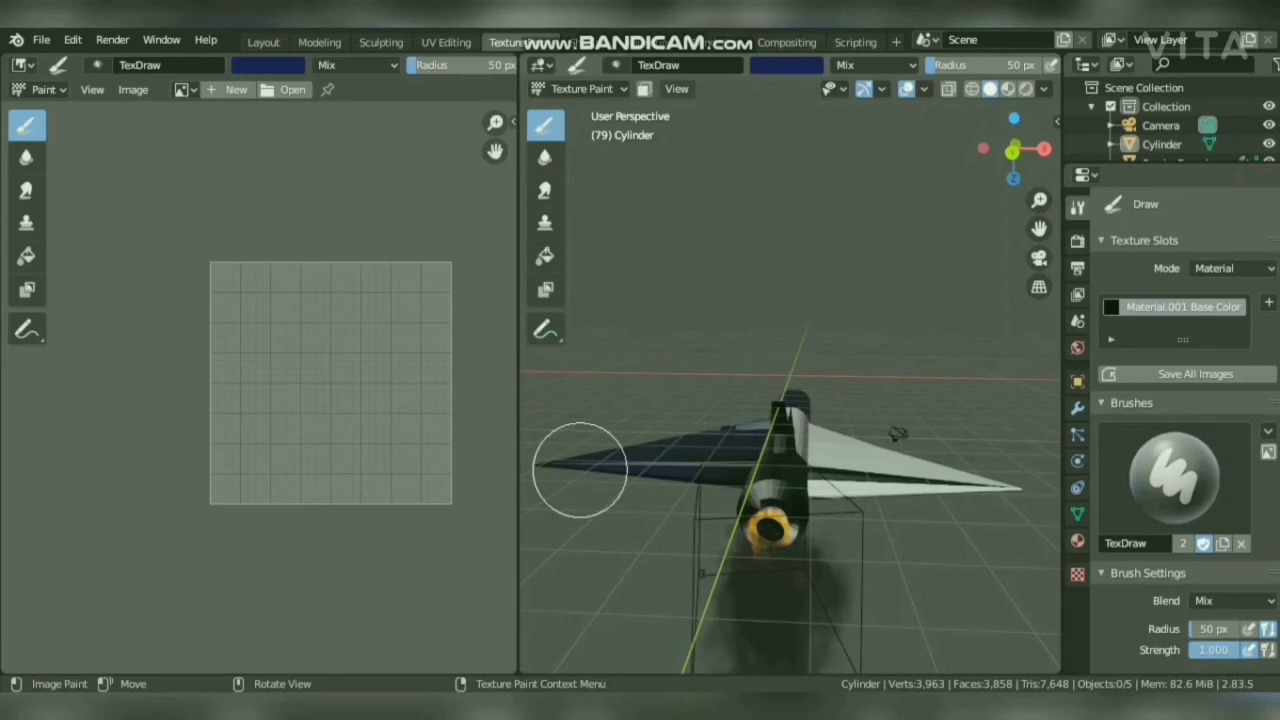
click(1013, 118)
click(1044, 149)
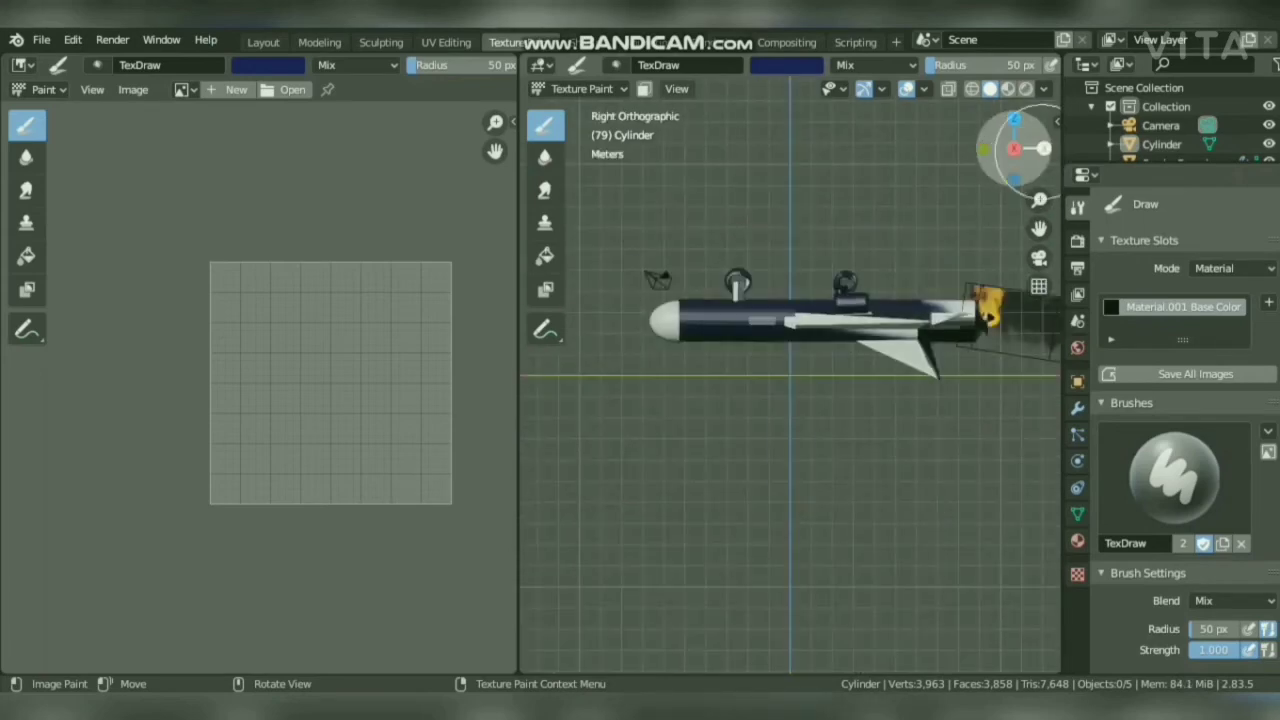
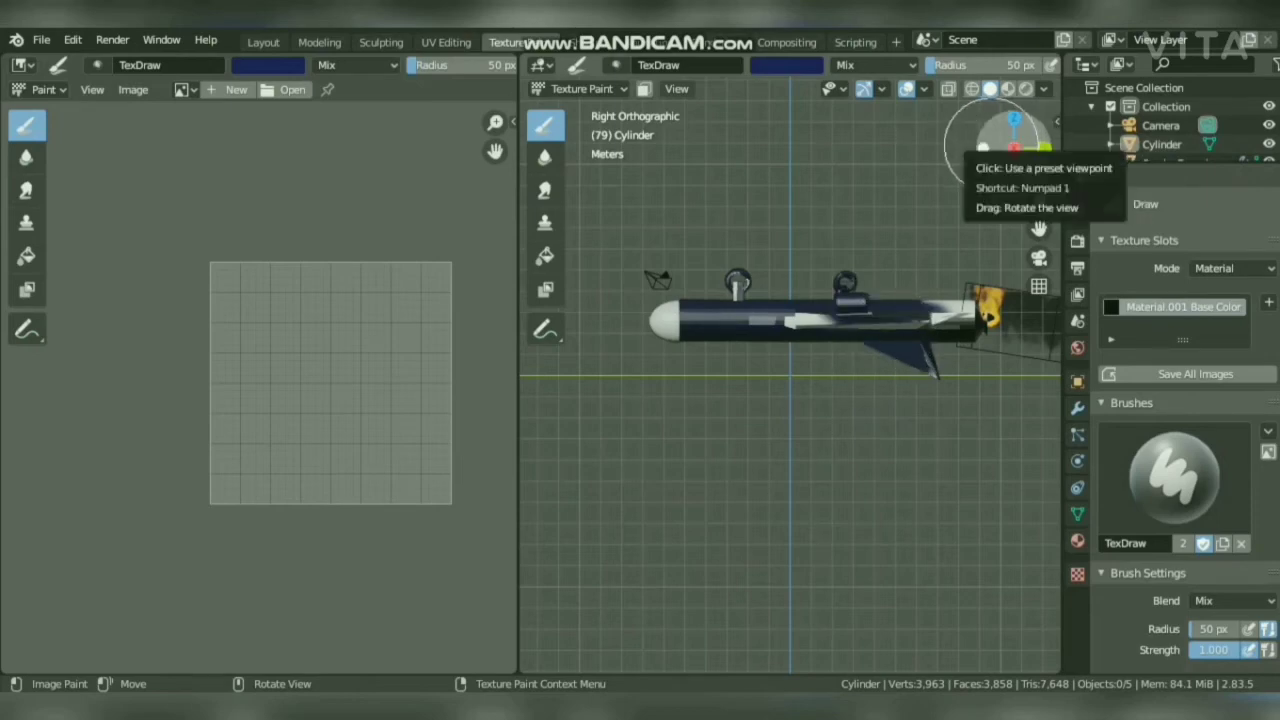
drag(1015, 145, 995, 160)
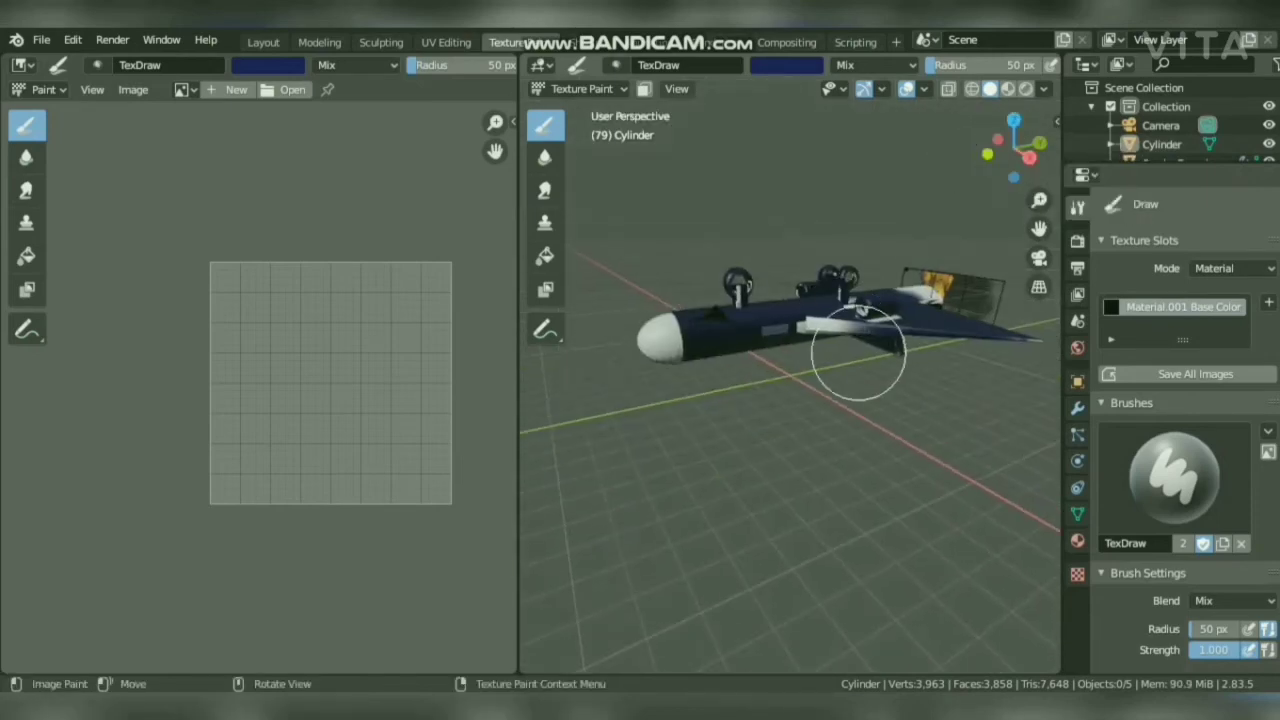
click(1030, 157)
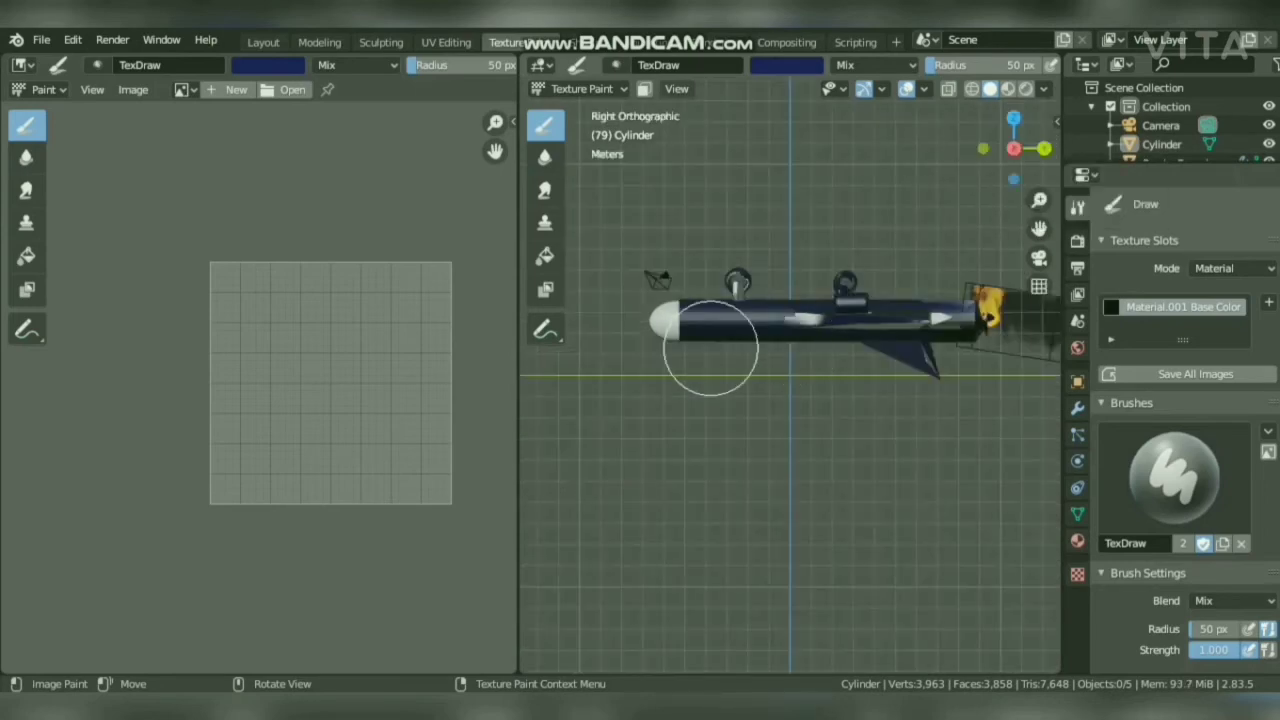
Paint the remaining white areas on the upper surfaces of both wings dark blue.
drag(1014, 145, 724, 148)
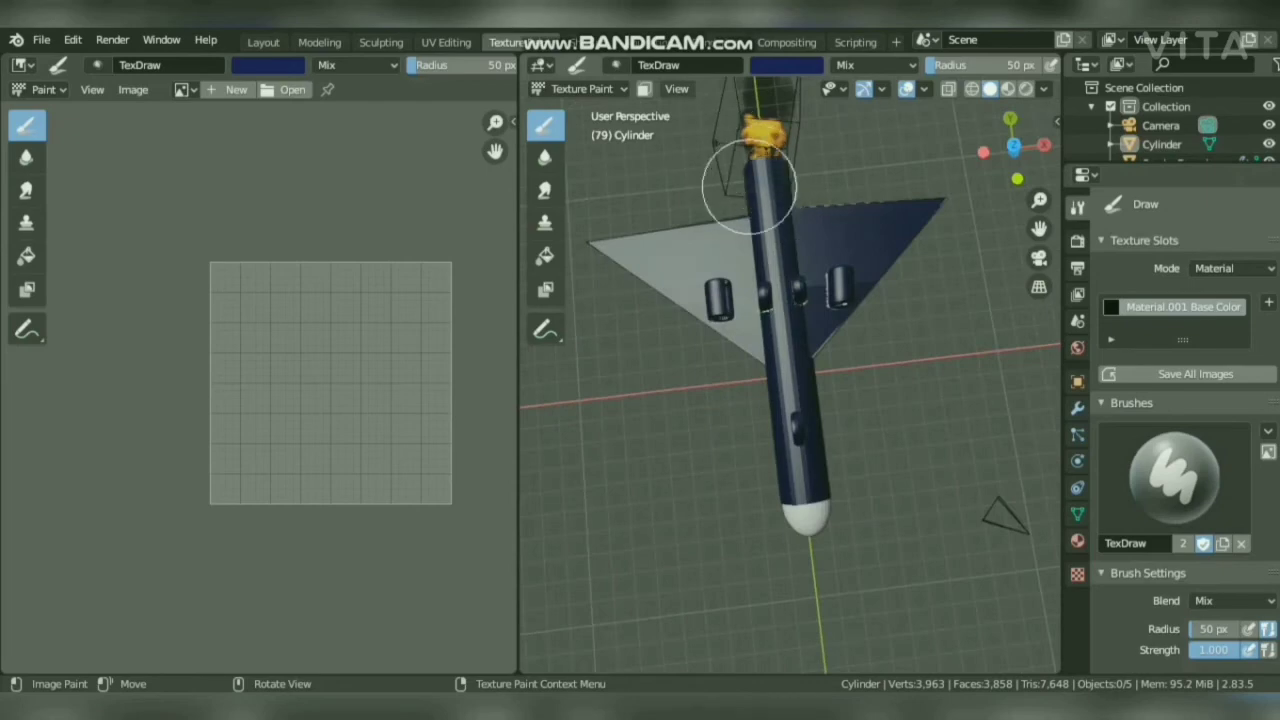
drag(1014, 145, 950, 250)
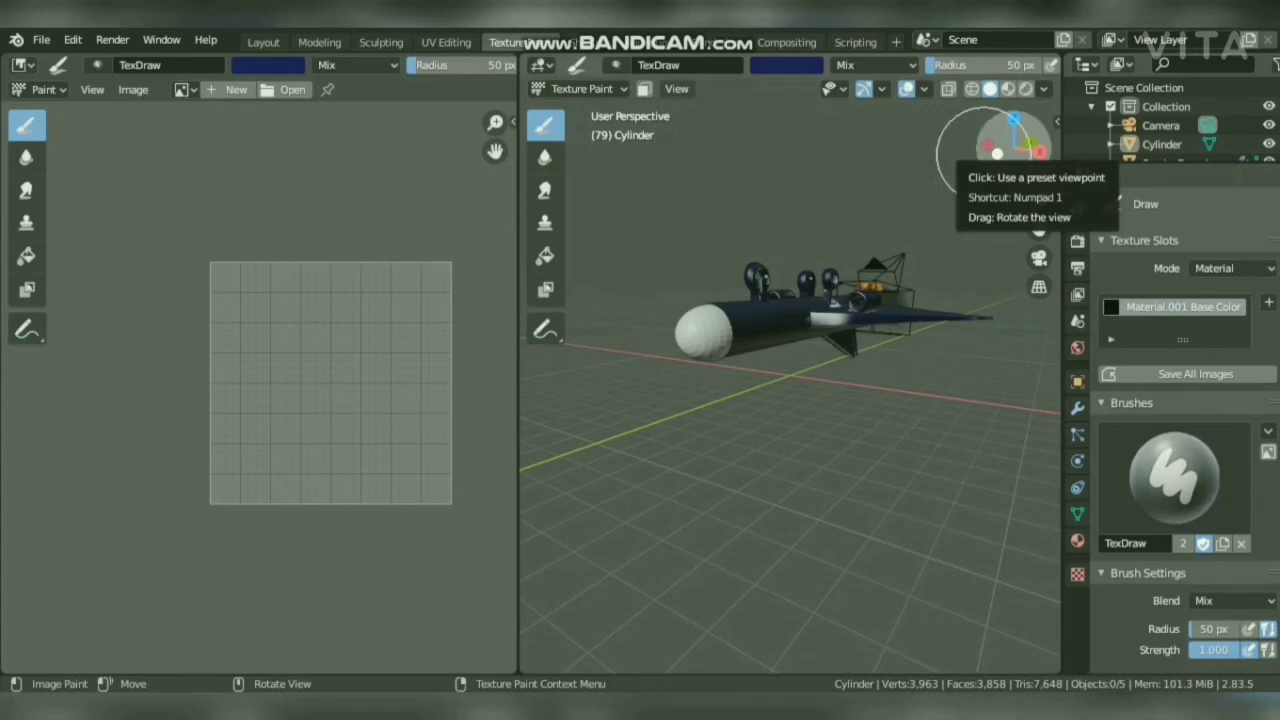
drag(997, 152, 1000, 175)
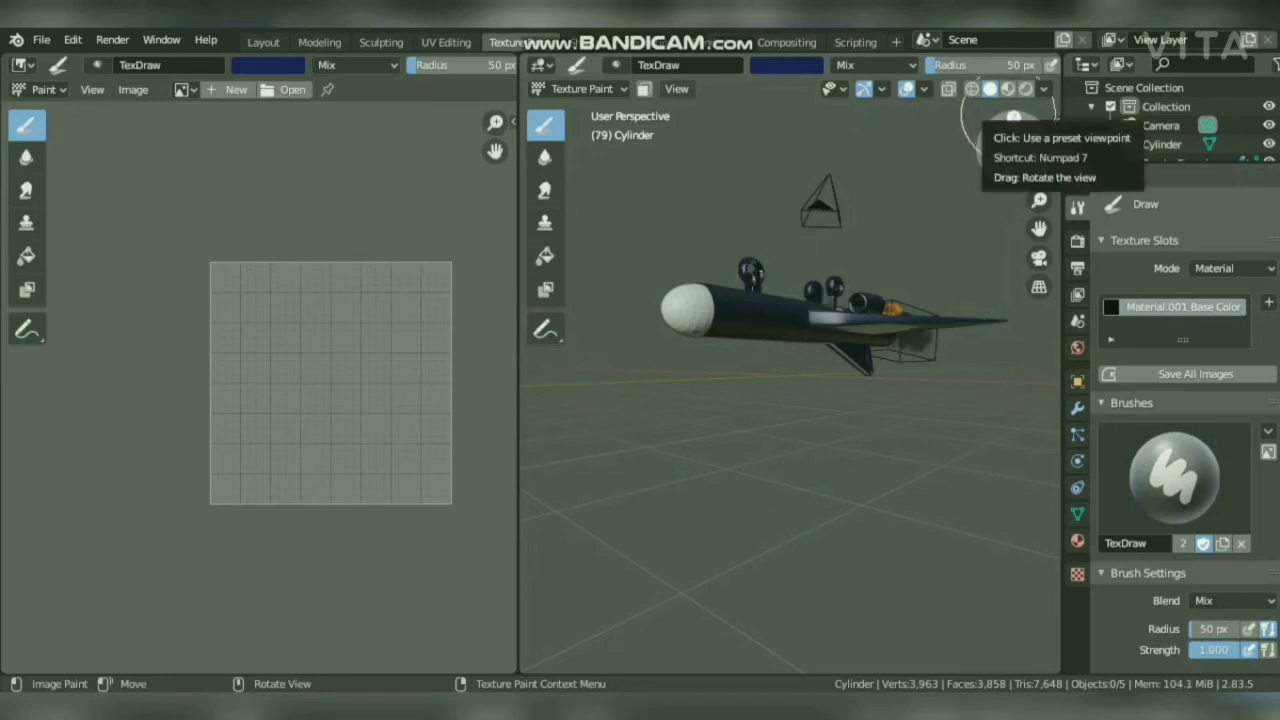
drag(1008, 135, 1014, 170)
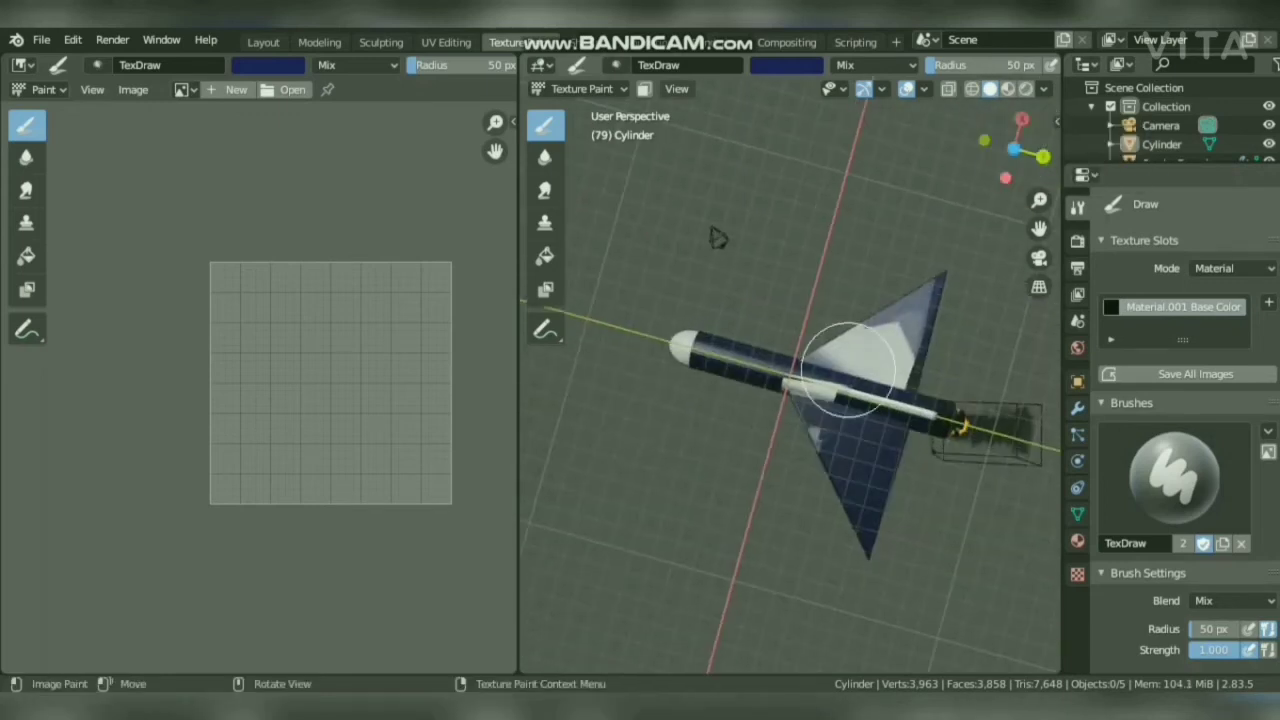
drag(835, 350, 837, 335)
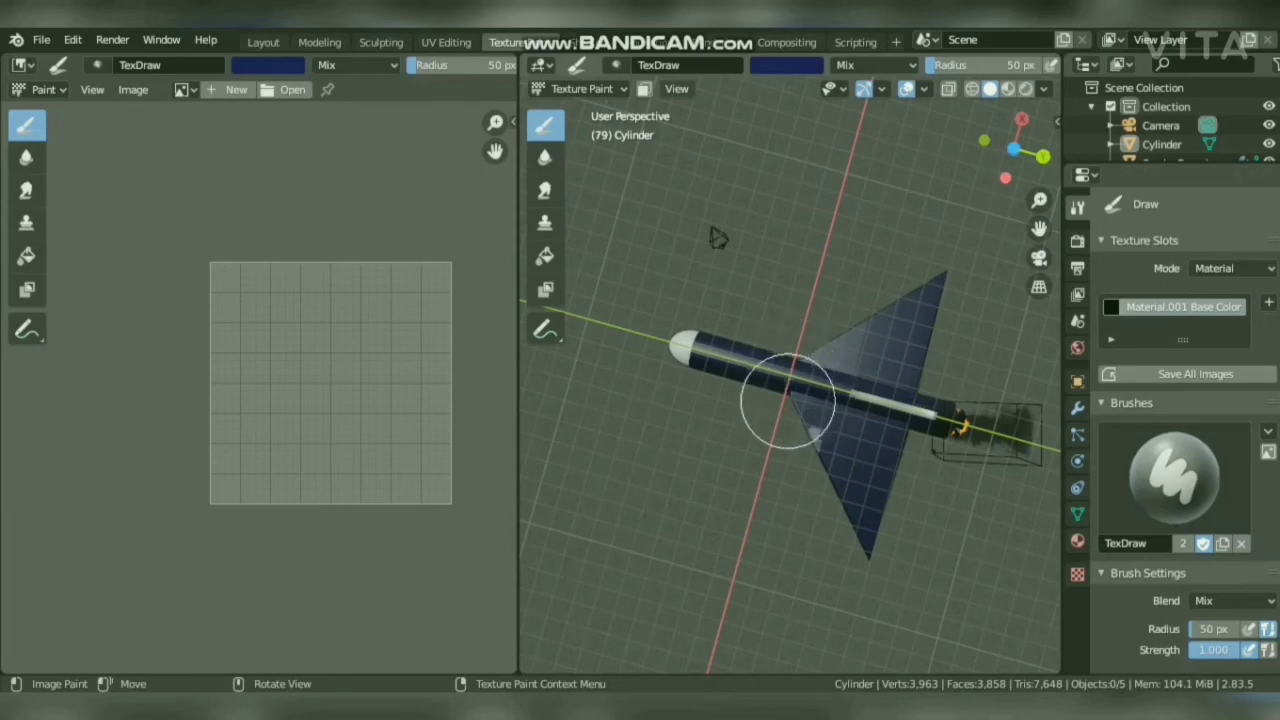
drag(1006, 162, 1052, 132)
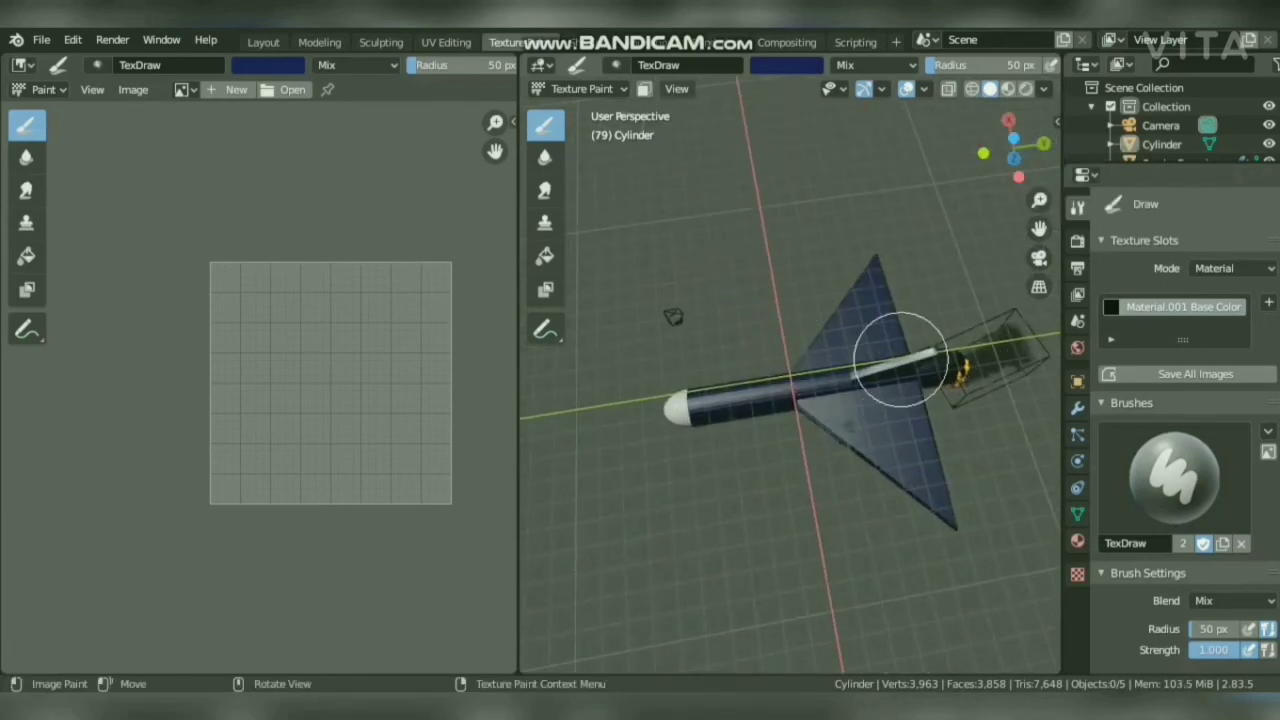
Set the brush colour to black and paint over the landing gear and the fuselage.
mouse_move(1012, 146)
mouse_down()
mouse_move(978, 168)
mouse_move(1030, 70)
mouse_move(1008, 168)
mouse_move(975, 115)
mouse_move(995, 152)
mouse_up()
click(790, 66)
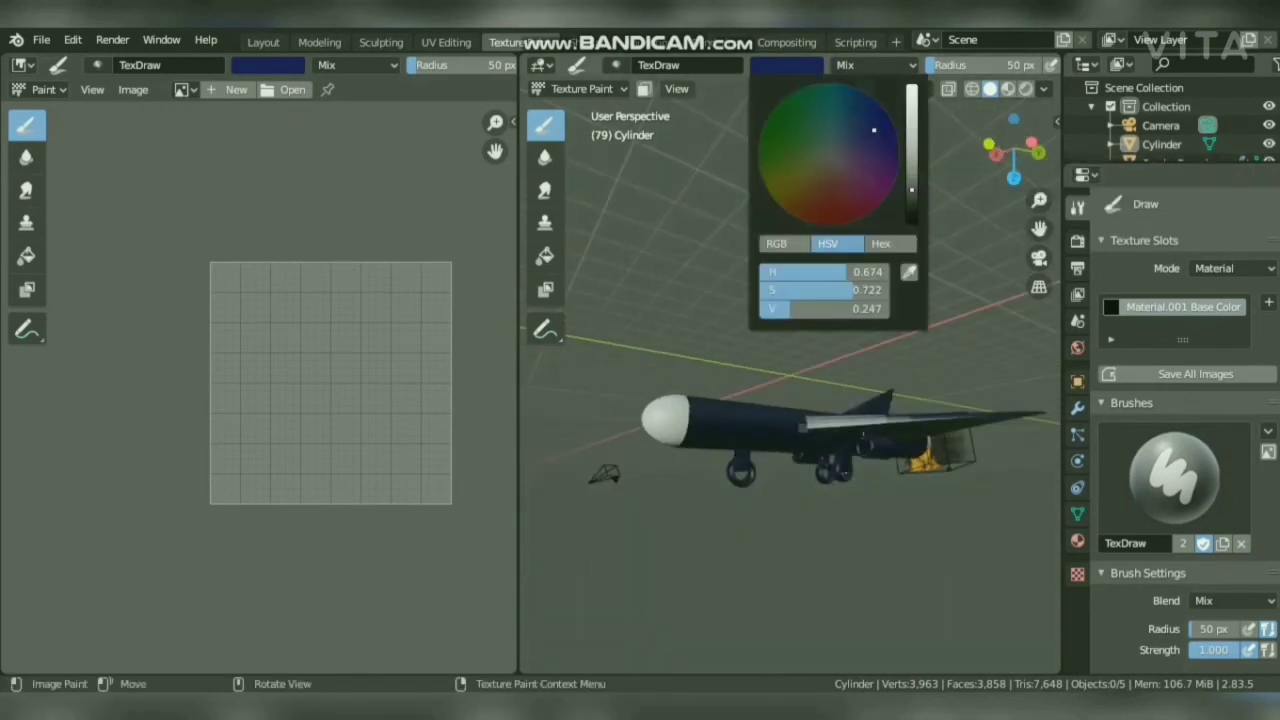
drag(911, 178, 911, 232)
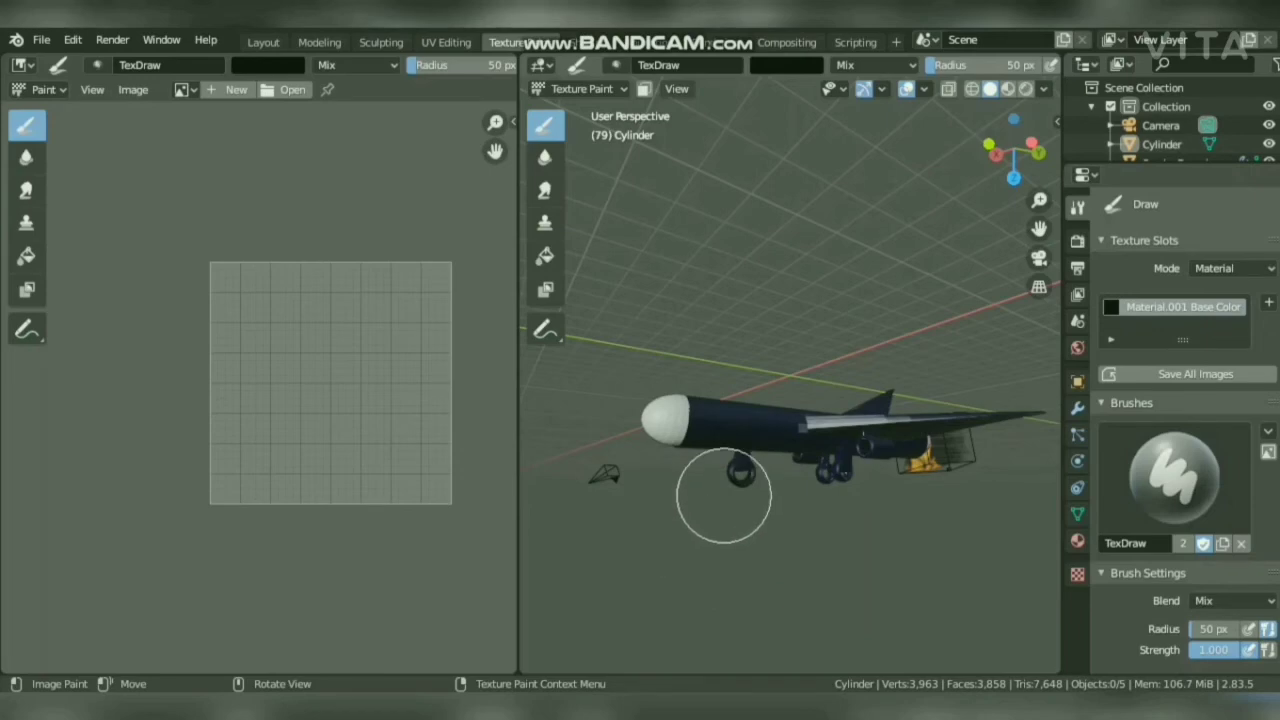
drag(982, 173, 847, 493)
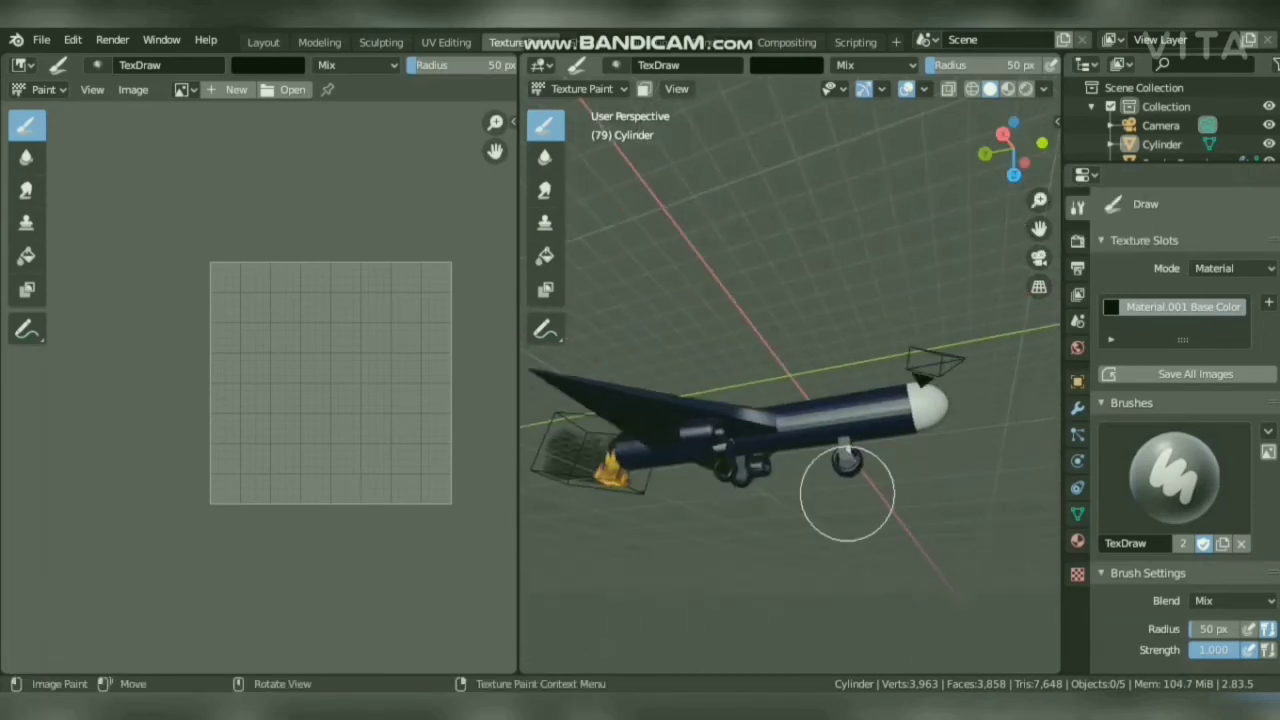
drag(1008, 140, 1011, 160)
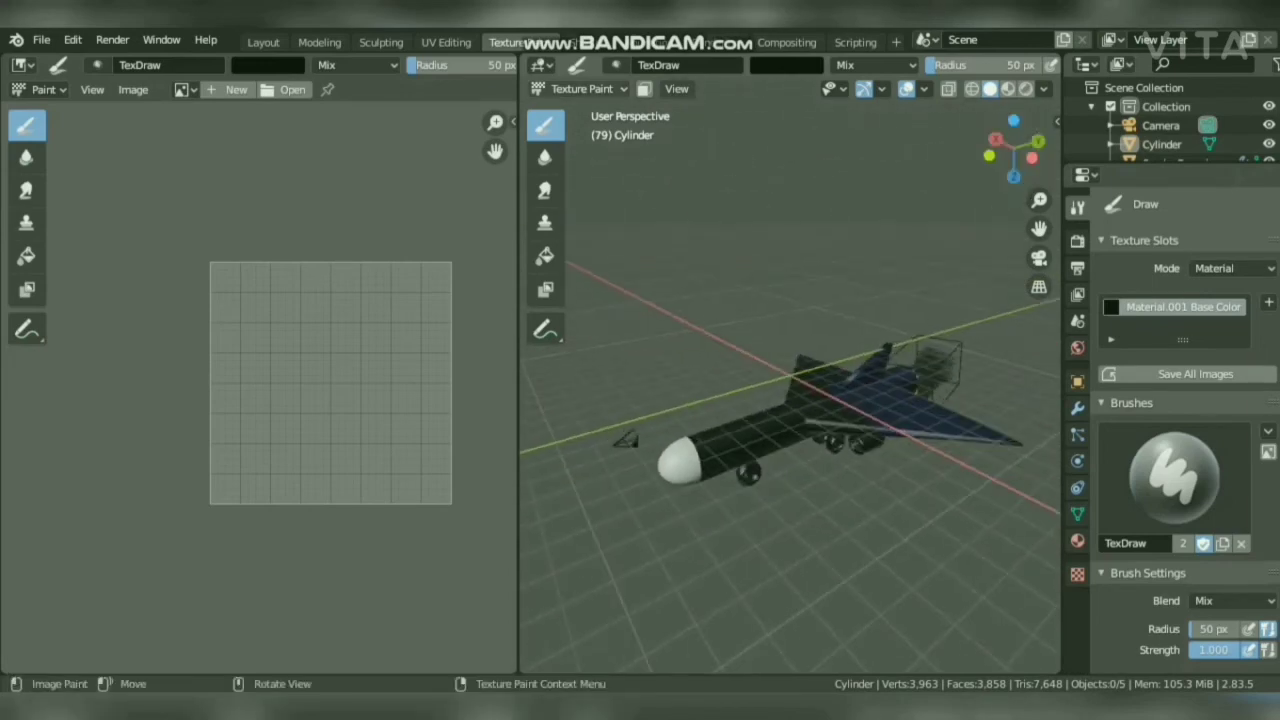
Go to the Modeling workspace and put the aircraft in Object Mode.
click(381, 42)
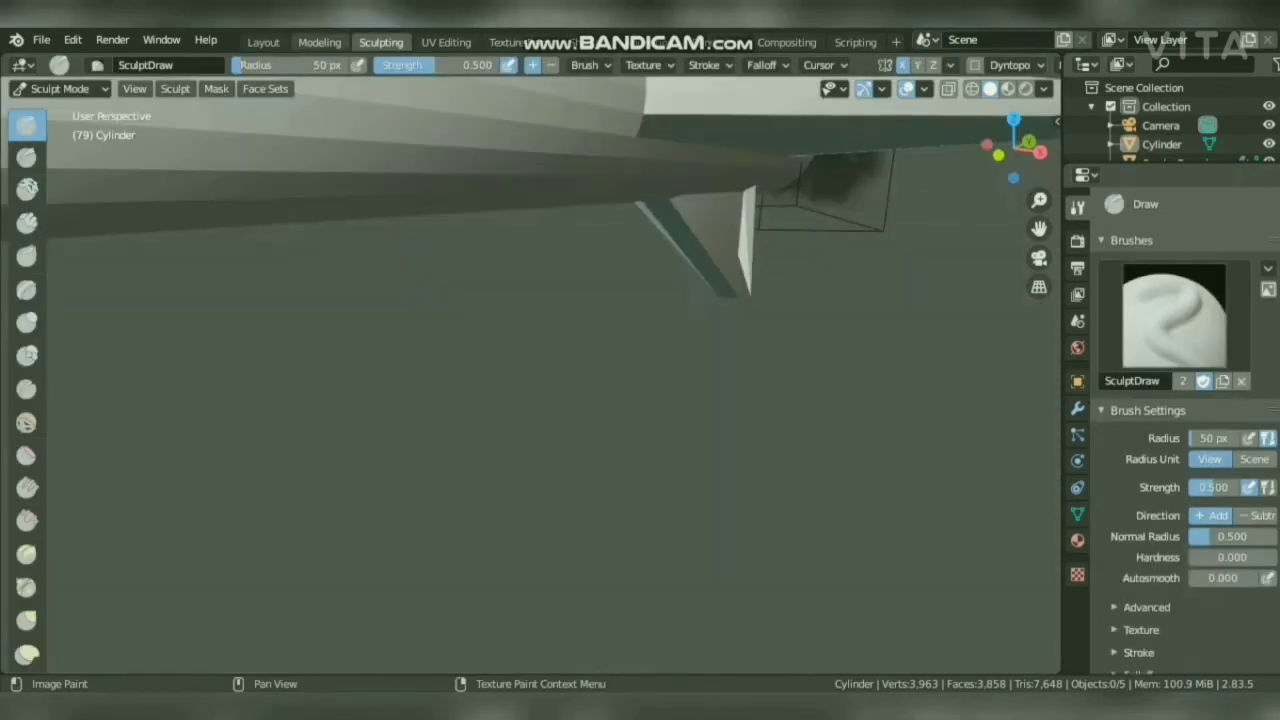
click(319, 42)
drag(1013, 148, 1043, 157)
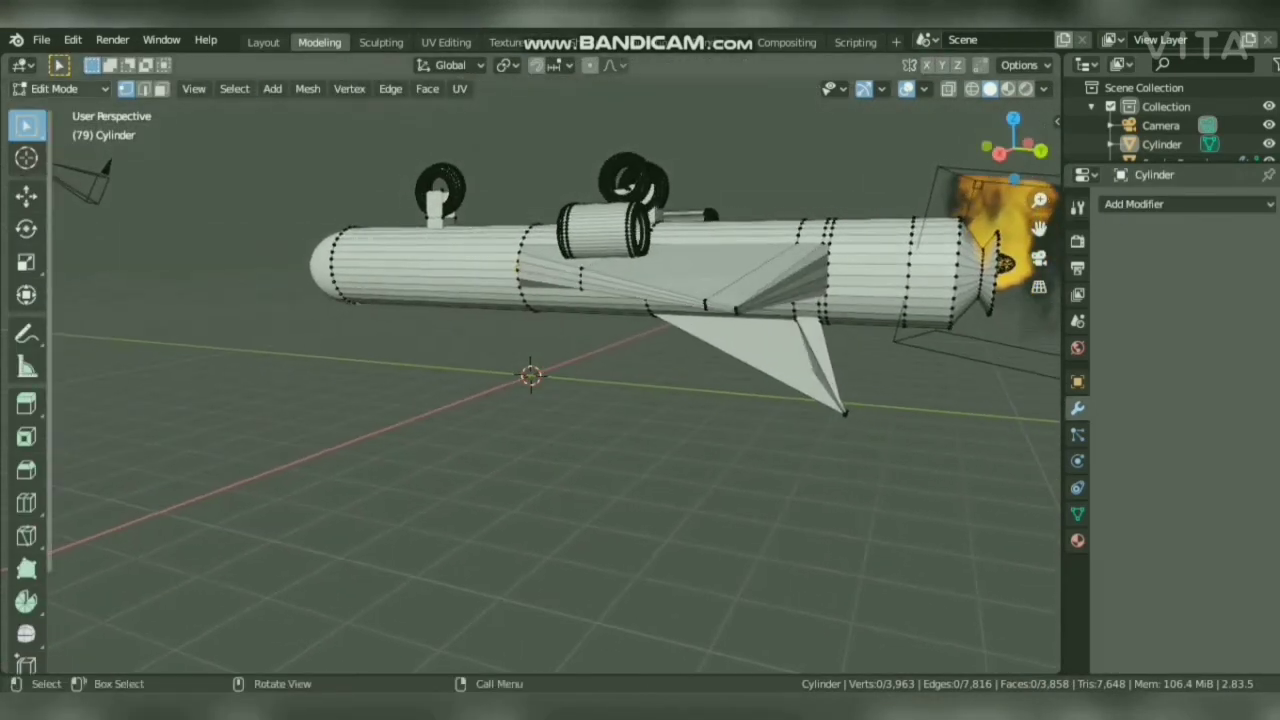
click(62, 89)
click(66, 110)
Move the aircraft body slightly up along Z, and move the aircraft parts and smoke domain together along the Z axis.
click(430, 265)
click(326, 266)
drag(297, 188, 462, 344)
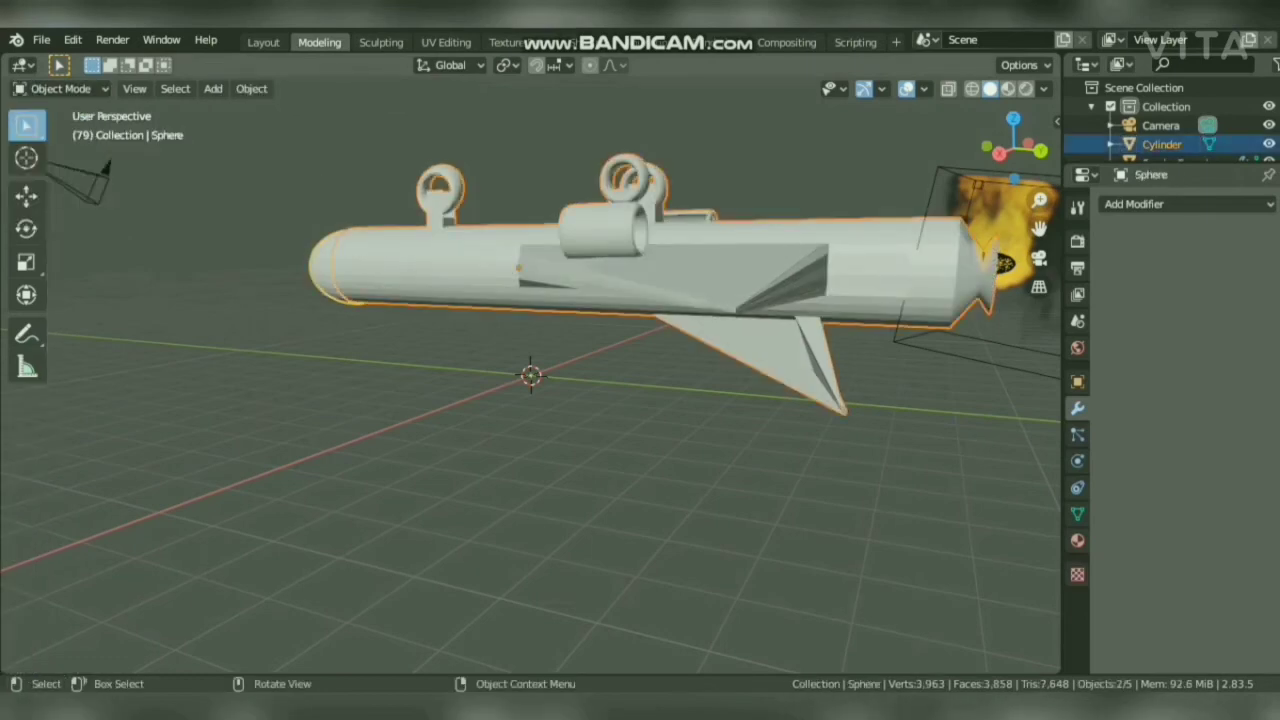
click(450, 272)
drag(291, 199, 379, 280)
click(27, 196)
mouse_move(524, 256)
mouse_down()
mouse_move(527, 462)
mouse_move(525, 216)
mouse_move(525, 237)
mouse_up()
click(560, 360)
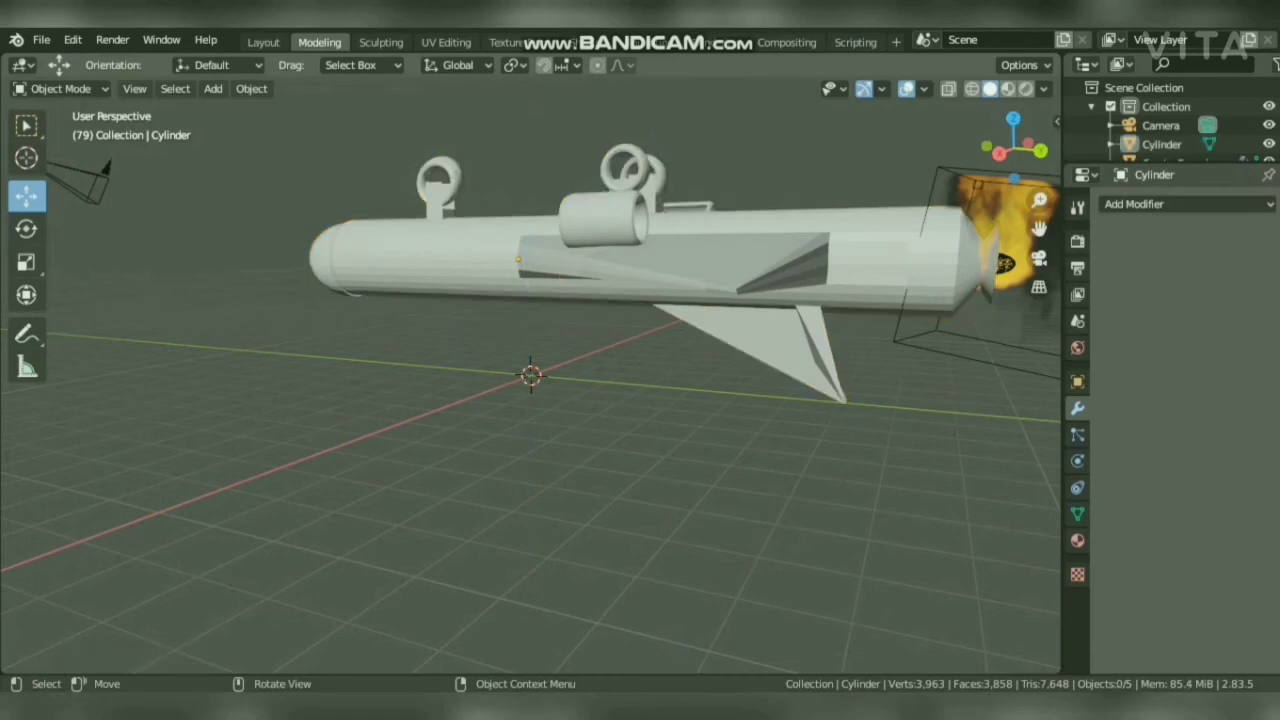
drag(972, 444, 324, 80)
drag(740, 219, 740, 376)
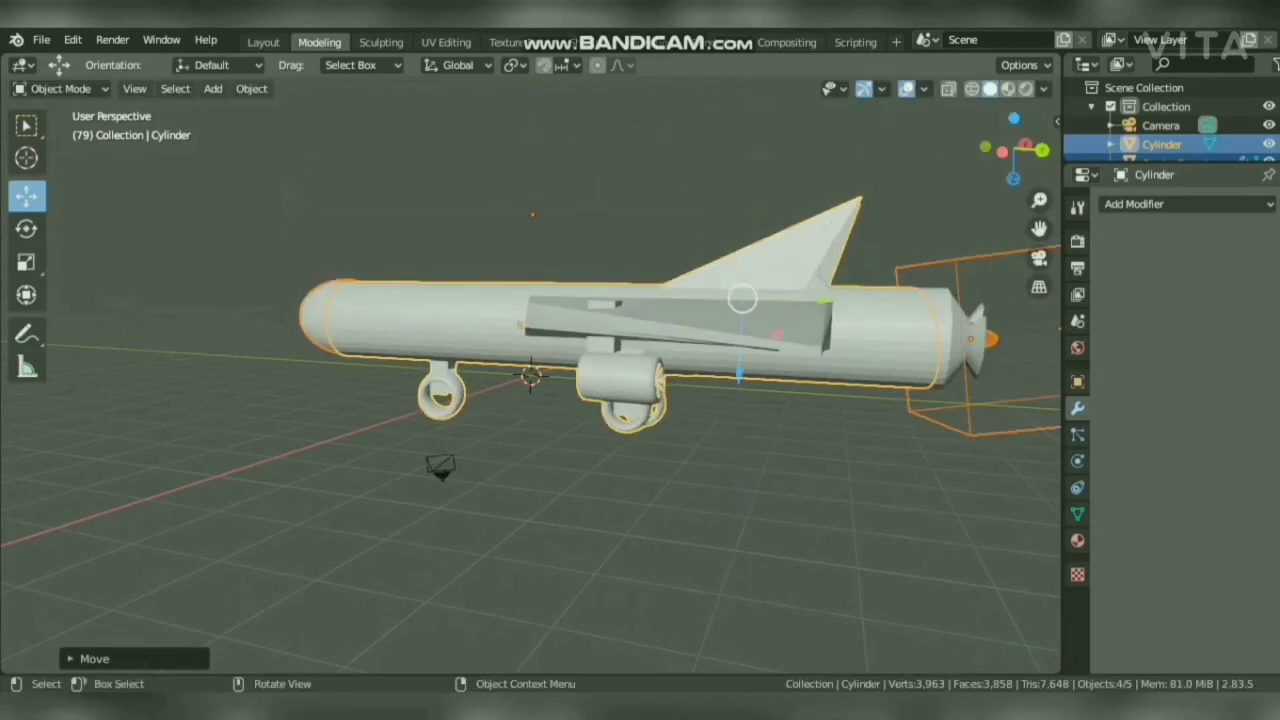
Set the texture paint brush to bright green and try to paint the aircraft's nose cone.
drag(1014, 148, 1115, 146)
click(787, 65)
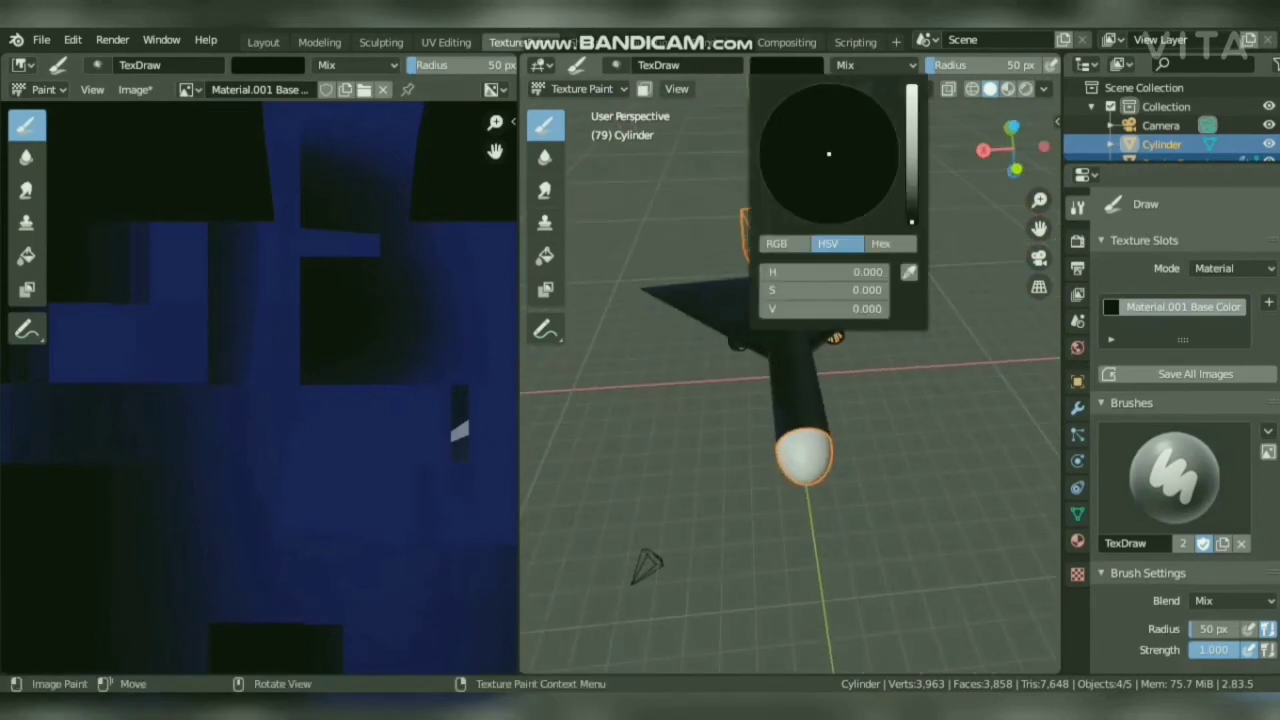
drag(912, 200, 912, 163)
drag(773, 120, 786, 128)
drag(912, 160, 912, 128)
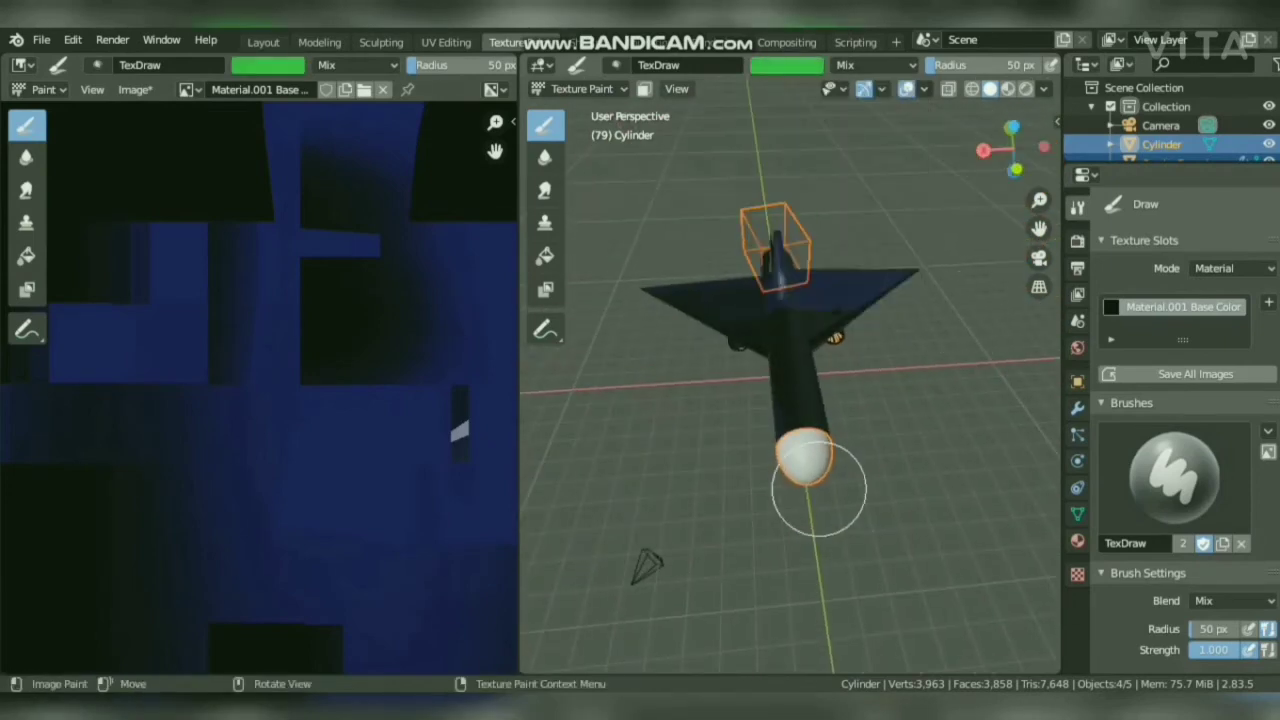
click(809, 458)
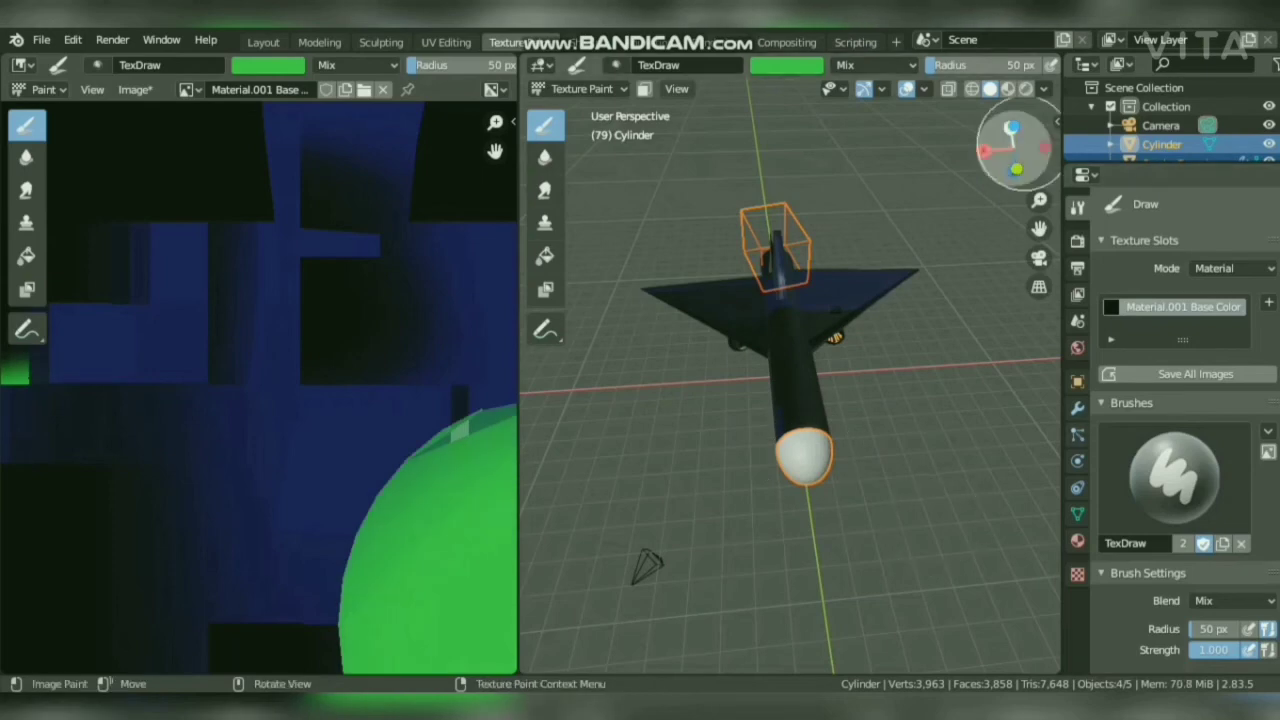
Darken the green brush colour to a value of 0.127 and paint over the fuselage and wings.
mouse_move(1014, 148)
mouse_down()
mouse_move(1110, 45)
mouse_move(1085, 15)
mouse_move(1070, 122)
mouse_move(1008, 65)
mouse_move(1056, 159)
mouse_up()
click(787, 66)
click(912, 208)
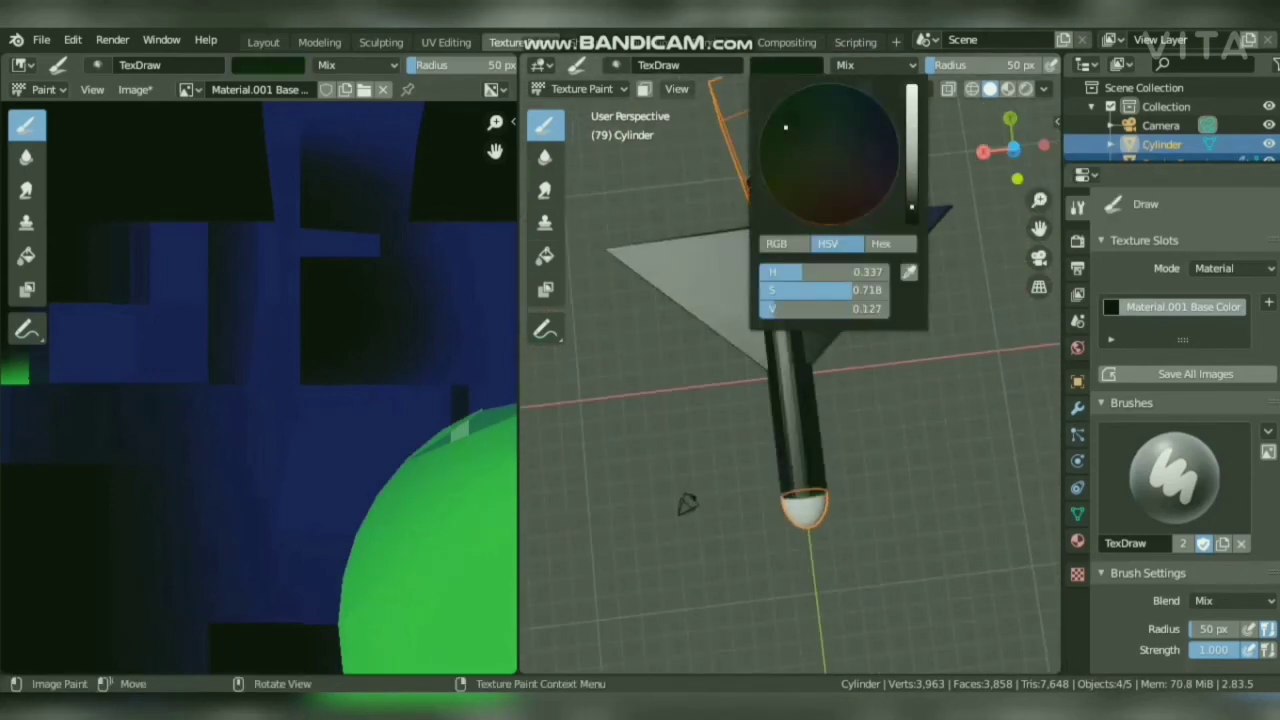
click(772, 455)
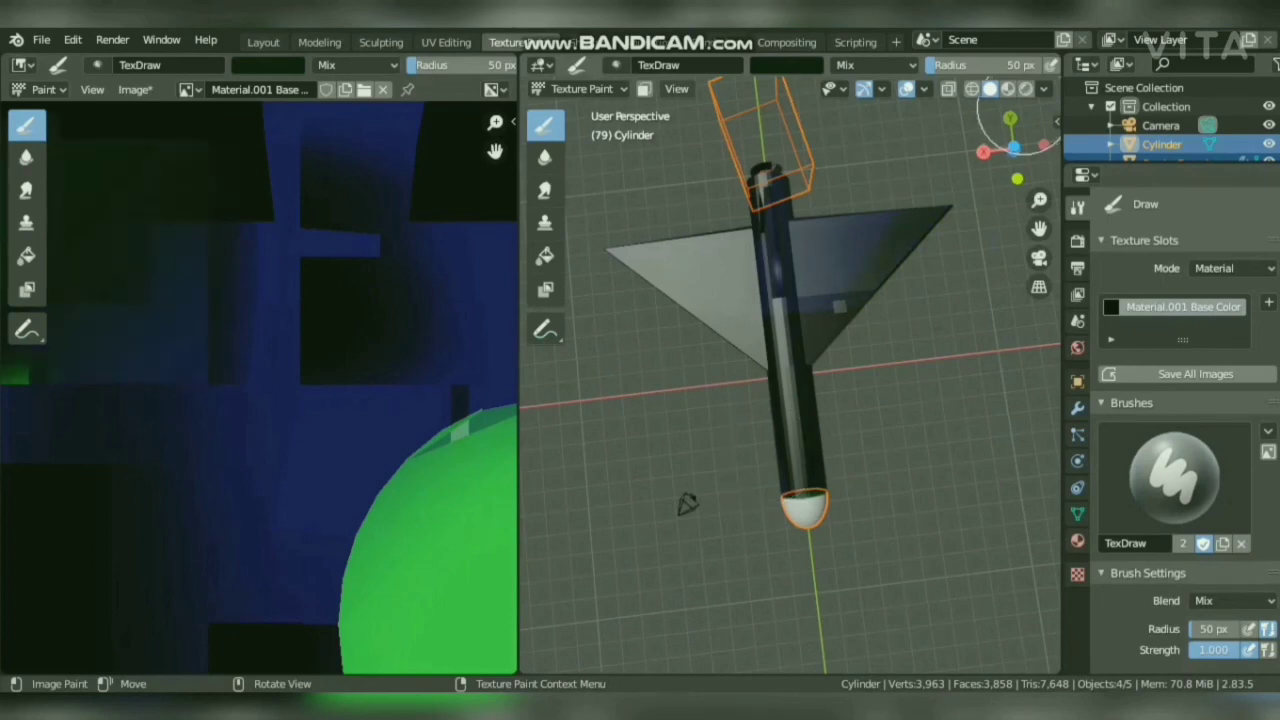
mouse_move(1017, 179)
mouse_down()
mouse_move(988, 160)
mouse_move(1026, 132)
mouse_move(993, 154)
mouse_up()
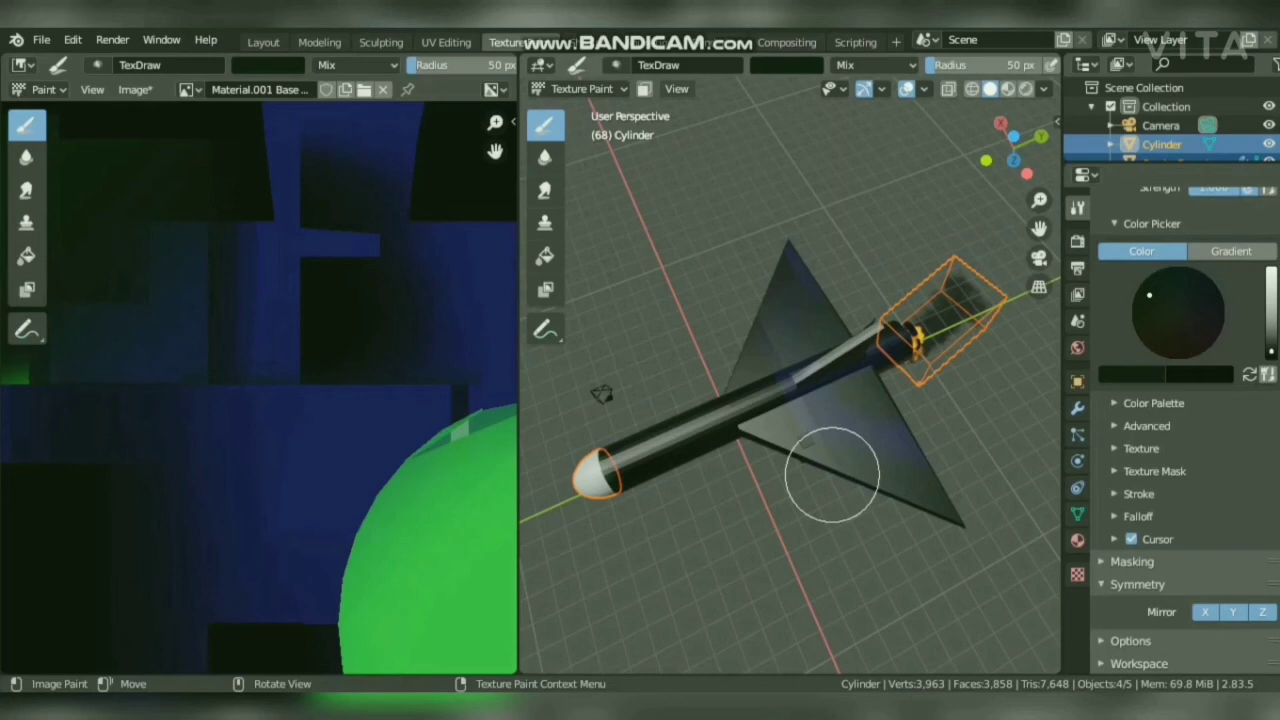
mouse_move(1014, 145)
mouse_down()
mouse_move(1000, 180)
mouse_move(940, 178)
mouse_move(986, 178)
mouse_move(980, 80)
mouse_up()
Play the animation and inspect the painted aircraft and its exhaust fire in the Shading workspace.
click(585, 42)
drag(1006, 172, 990, 152)
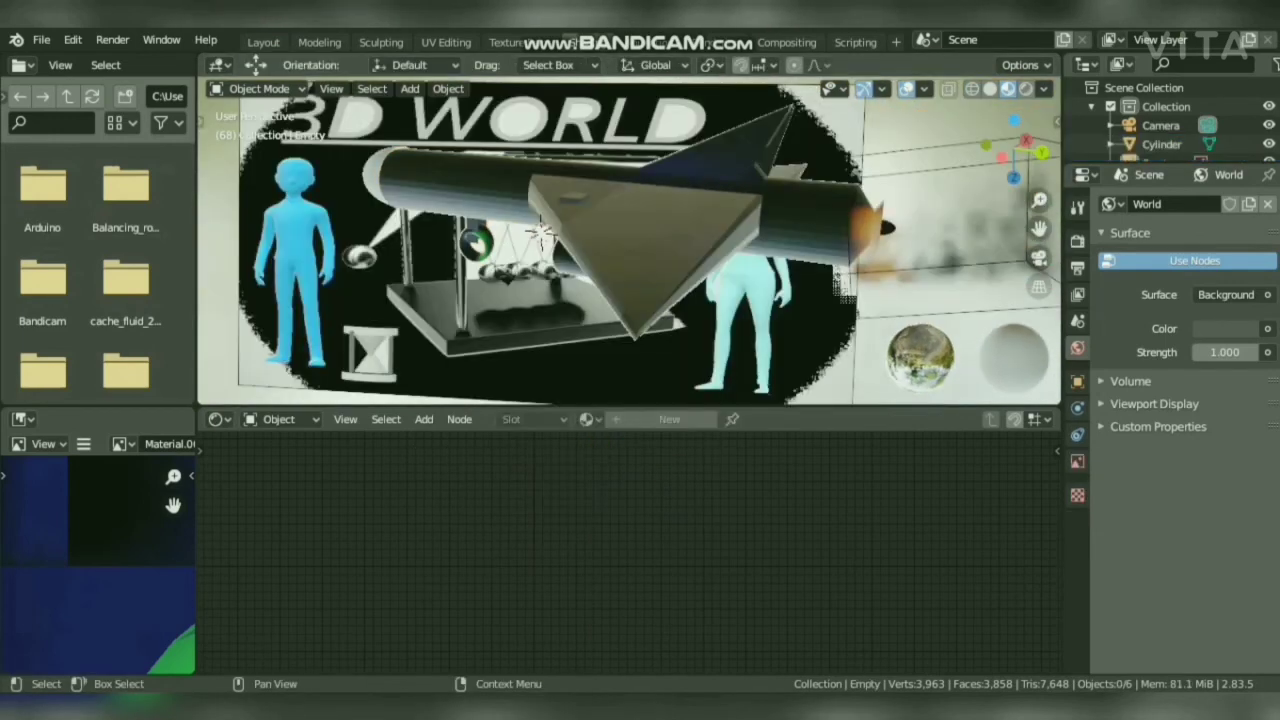
drag(1002, 152, 1040, 156)
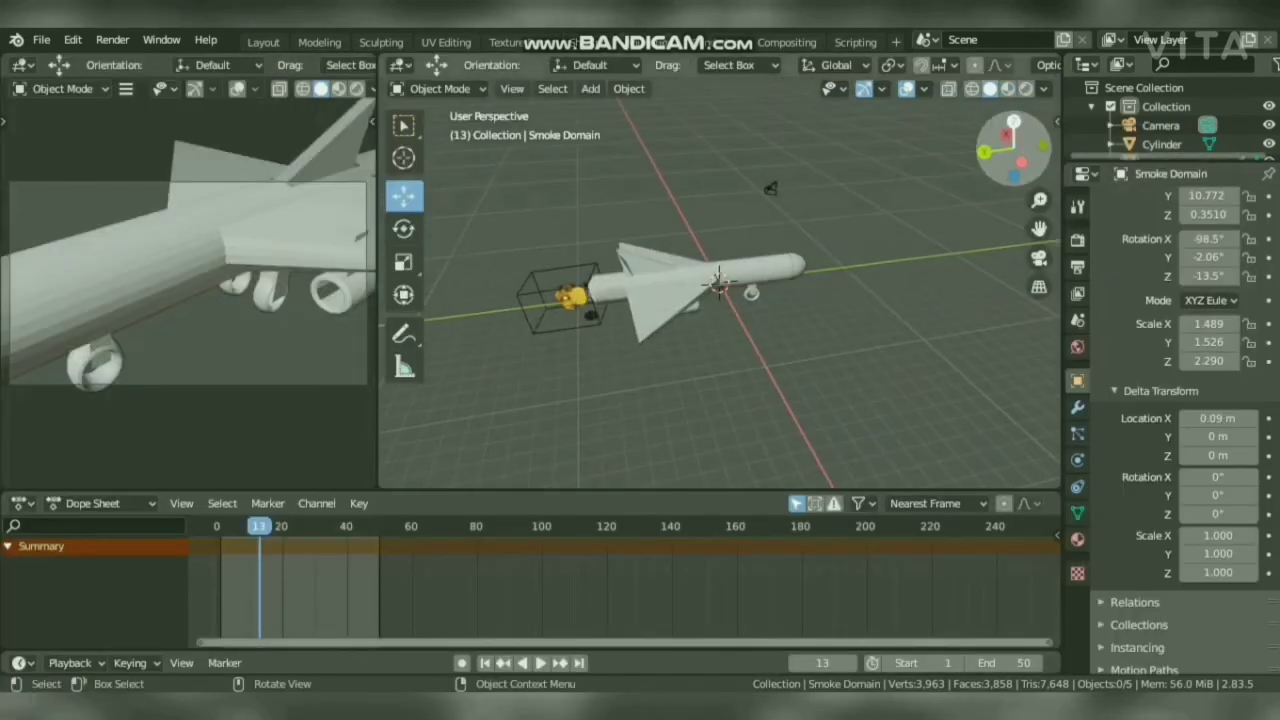
key(space)
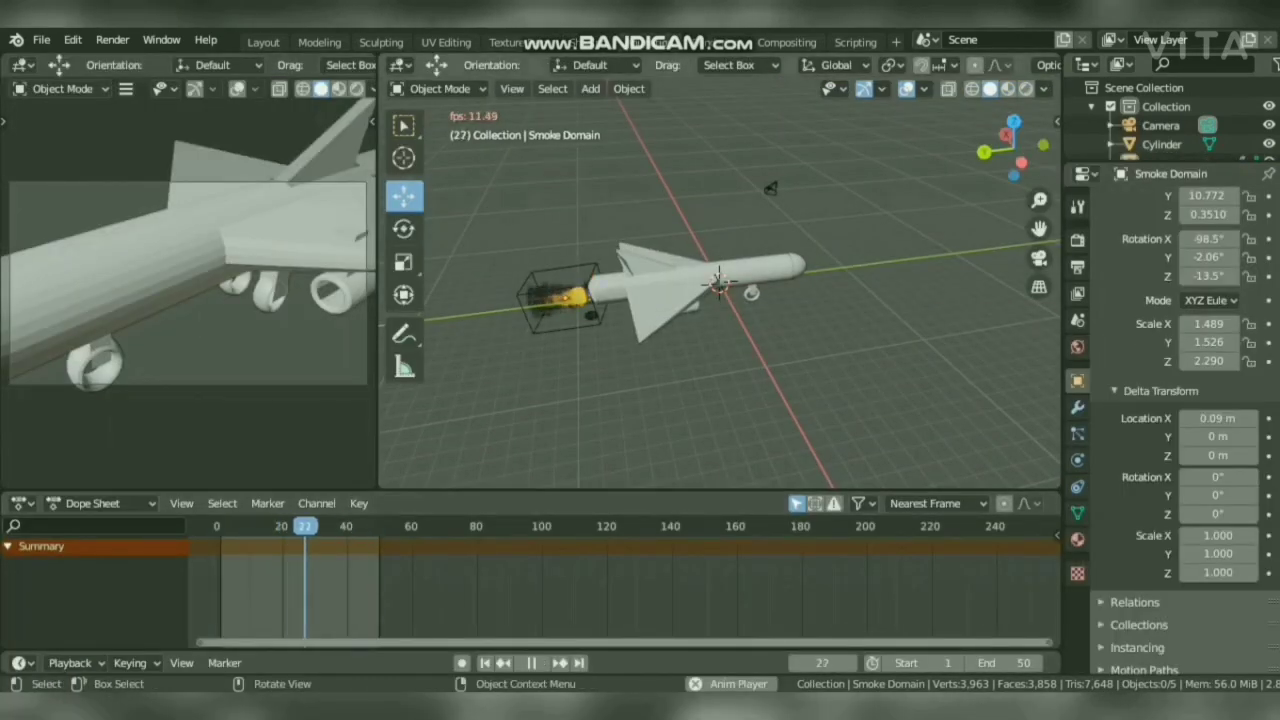
click(590, 42)
drag(998, 156, 1013, 176)
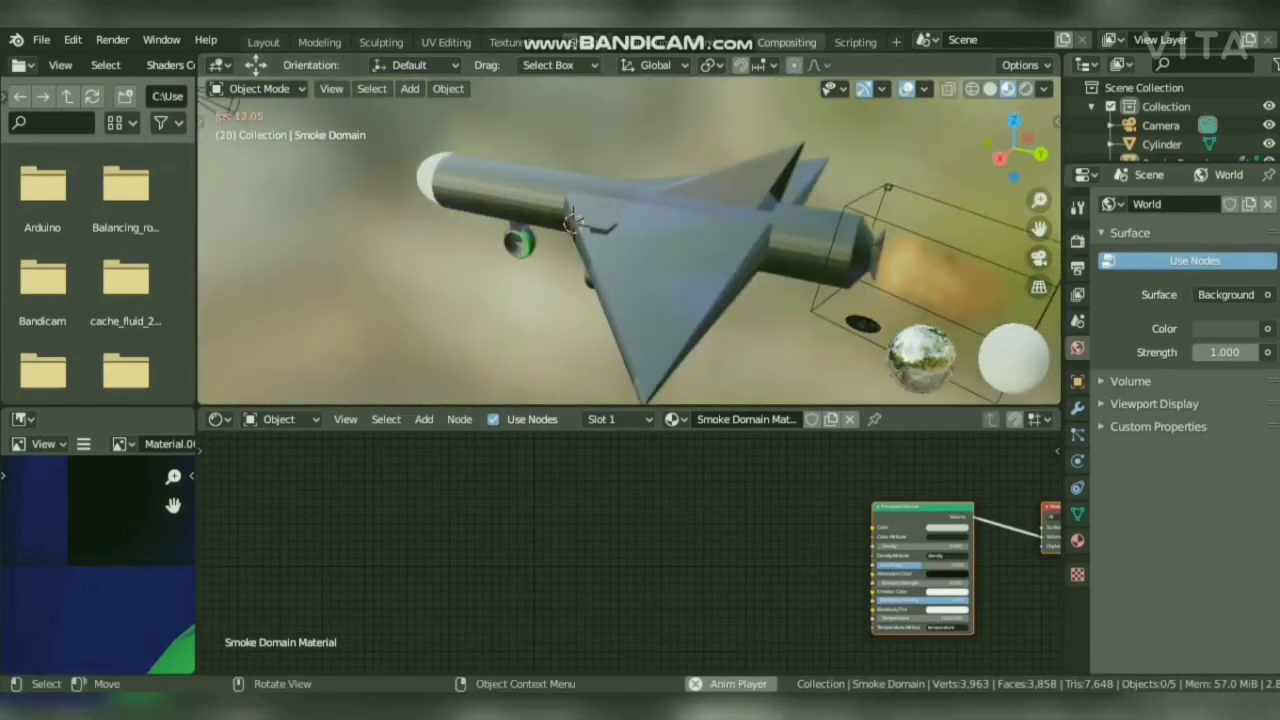
Check the Compositing and Rendering workspaces, and view the aircraft from the right side in the Texture Paint workspace.
click(787, 42)
click(717, 42)
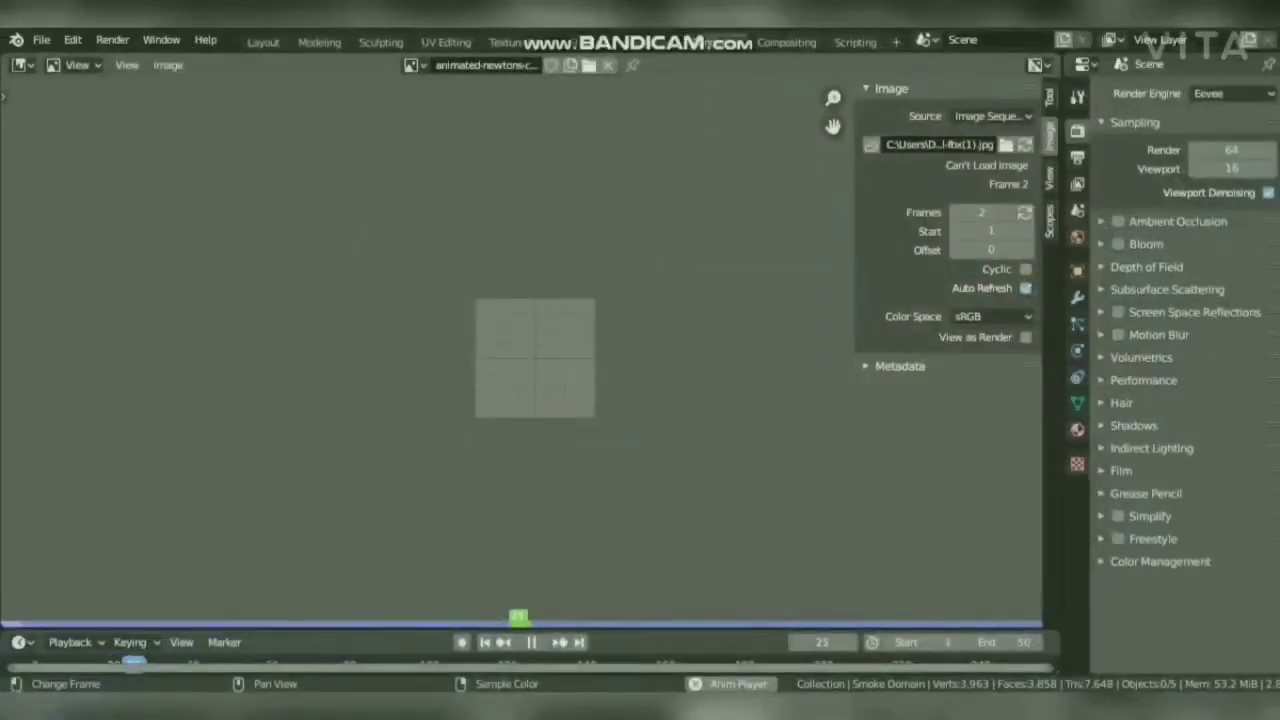
click(506, 42)
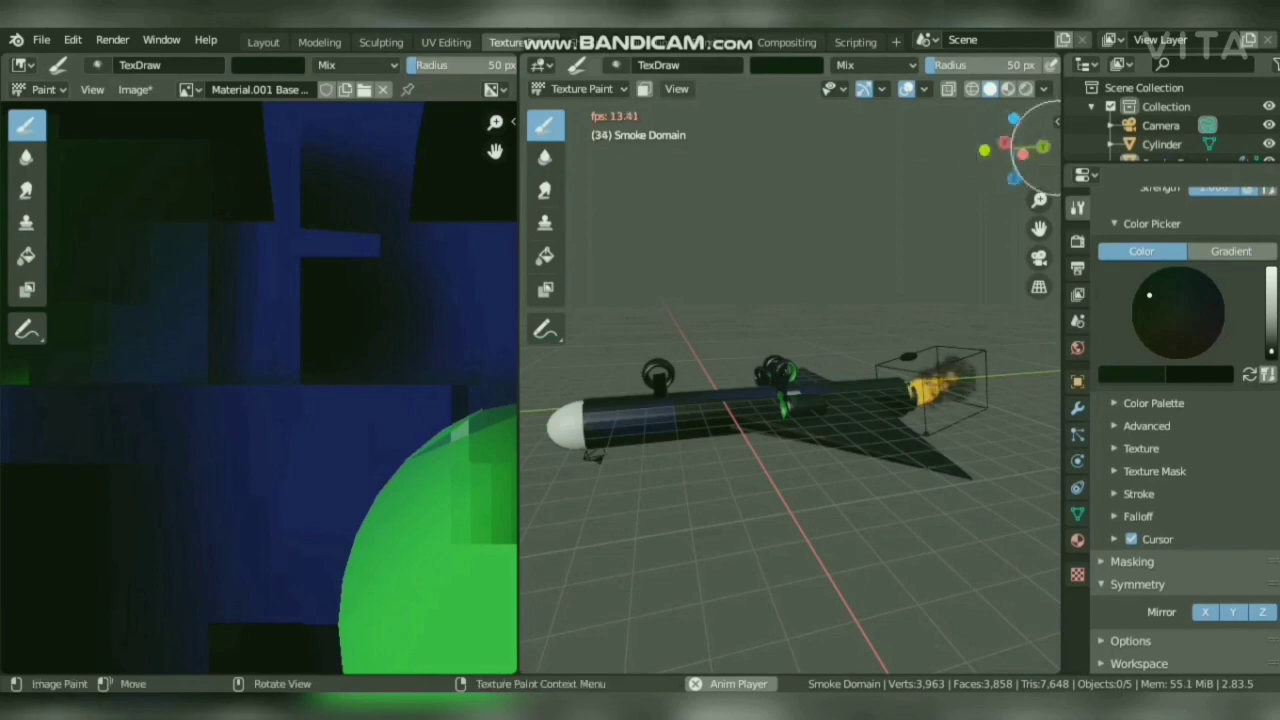
click(1014, 180)
click(1043, 153)
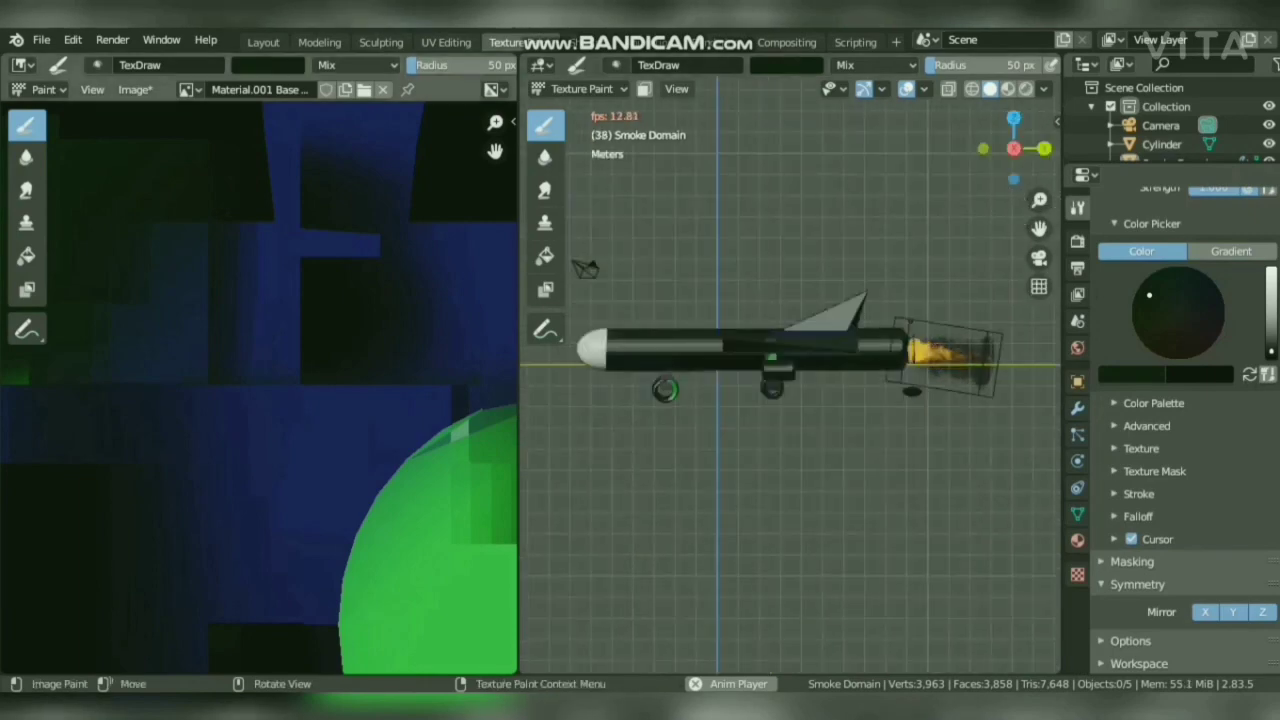
Set the brush colour to blue with hue 0.670, saturation 0.579 and value 0.300, and try to paint the aircraft in the Layout workspace.
click(41, 40)
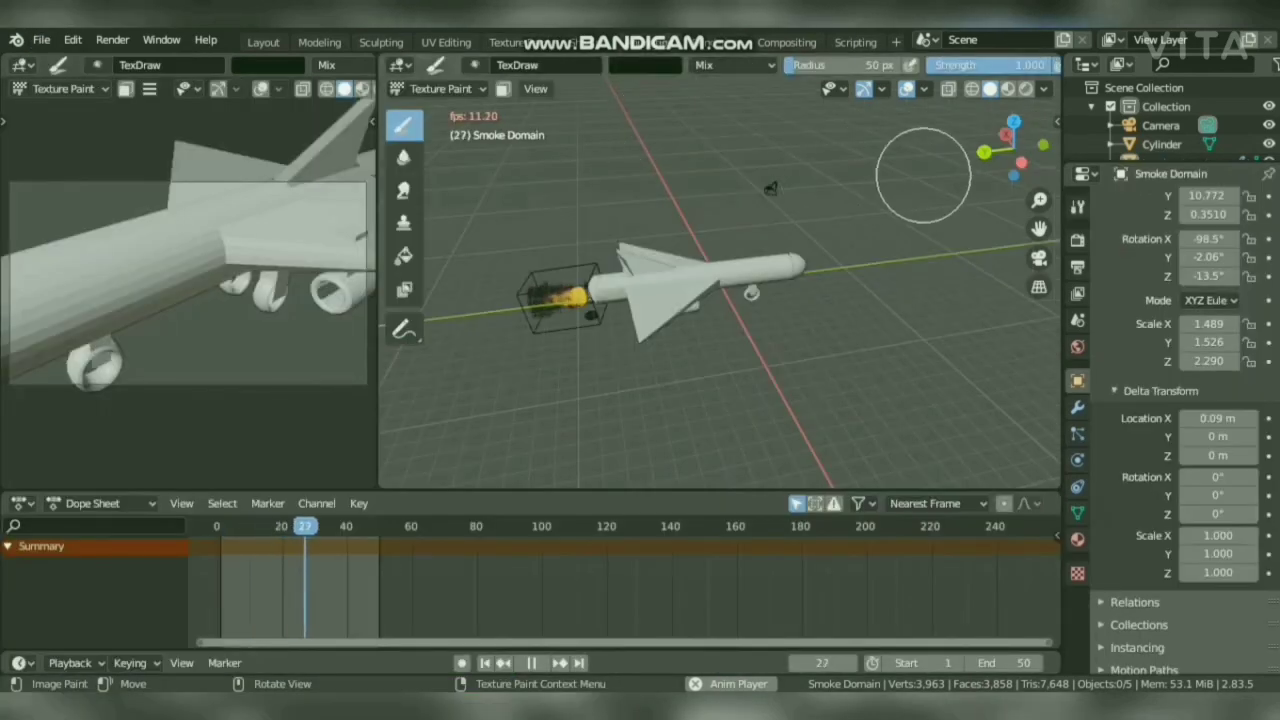
drag(1000, 154, 1022, 158)
click(645, 65)
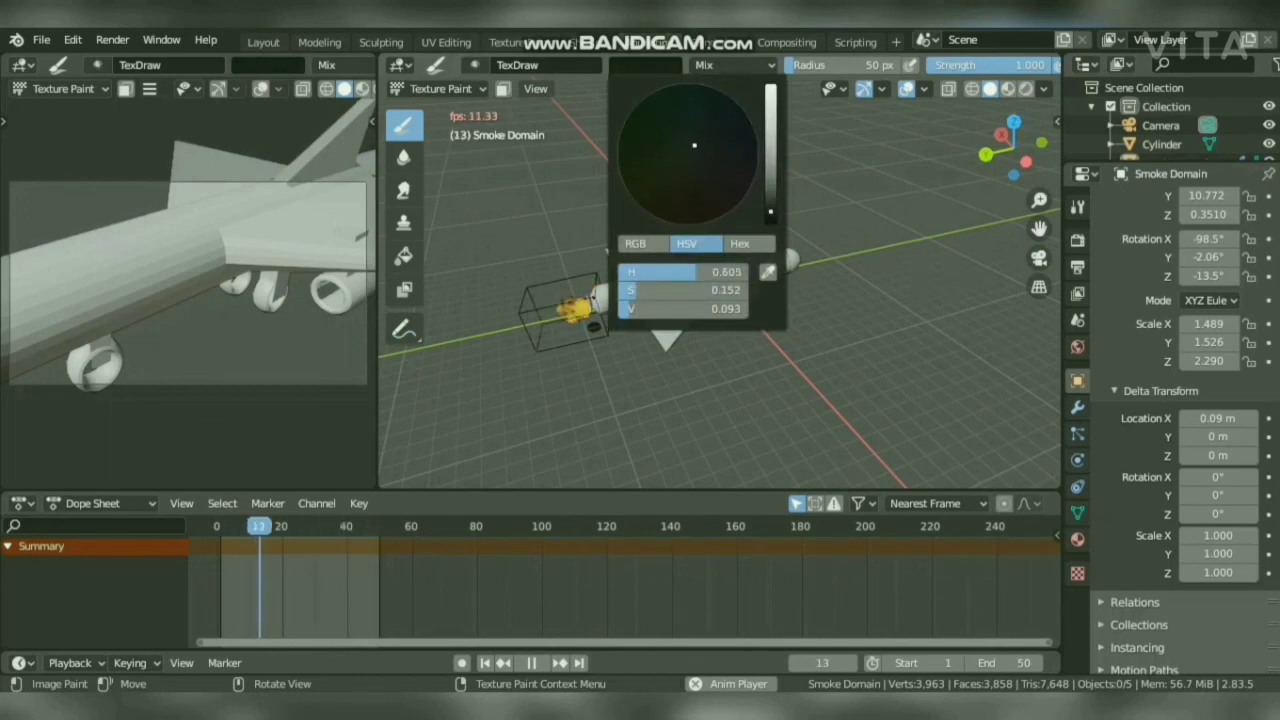
drag(771, 211, 771, 182)
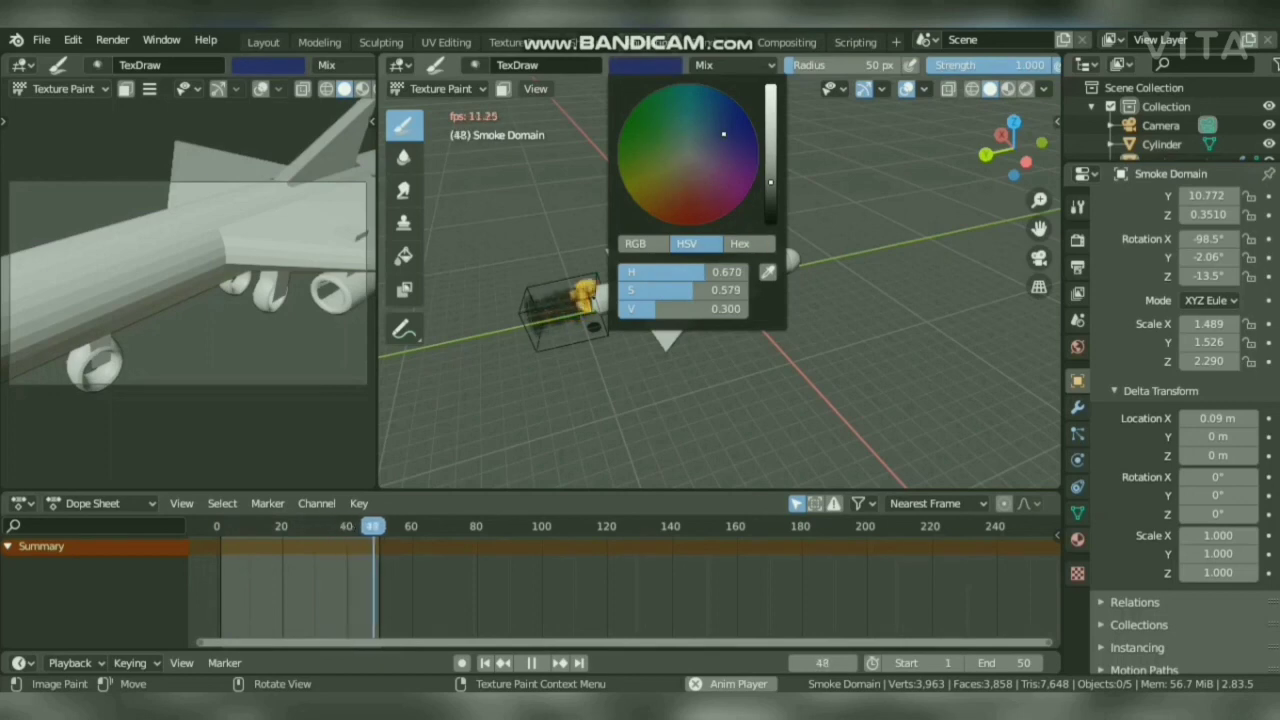
click(751, 258)
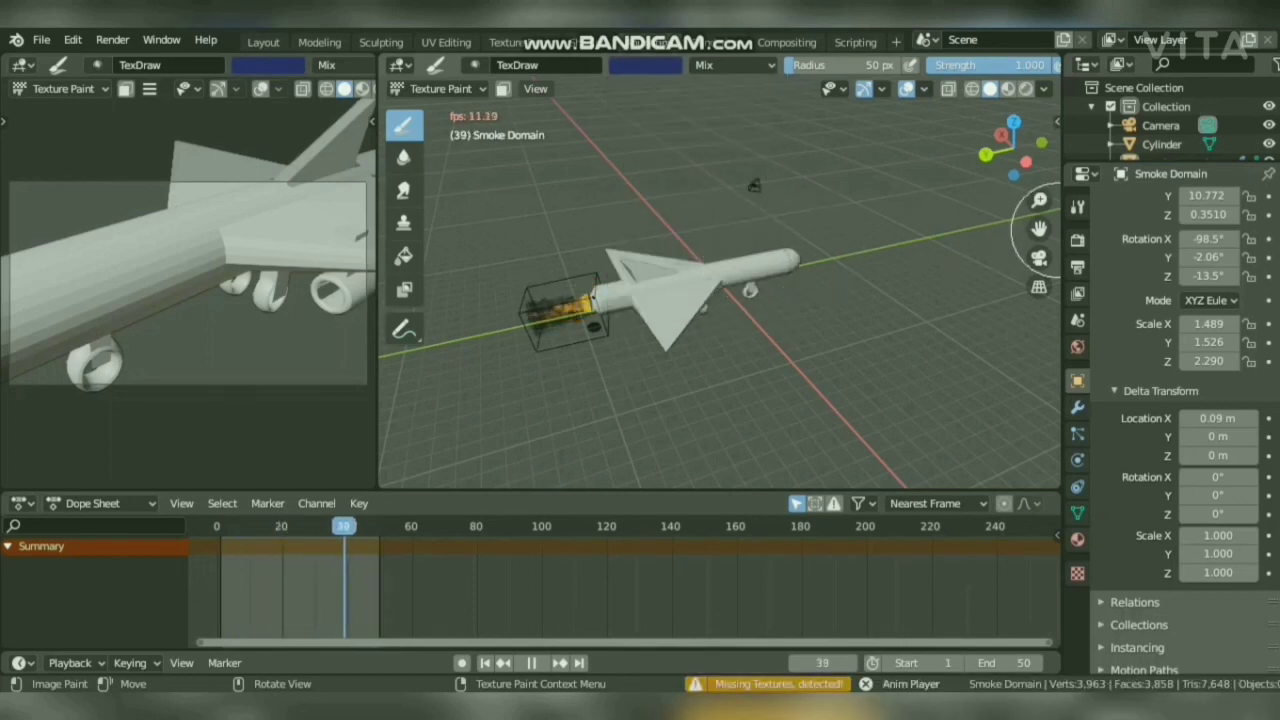
Add a blank Base Color texture paint slot with a dark blue fill to the smoke domain's material.
click(1077, 207)
click(1268, 218)
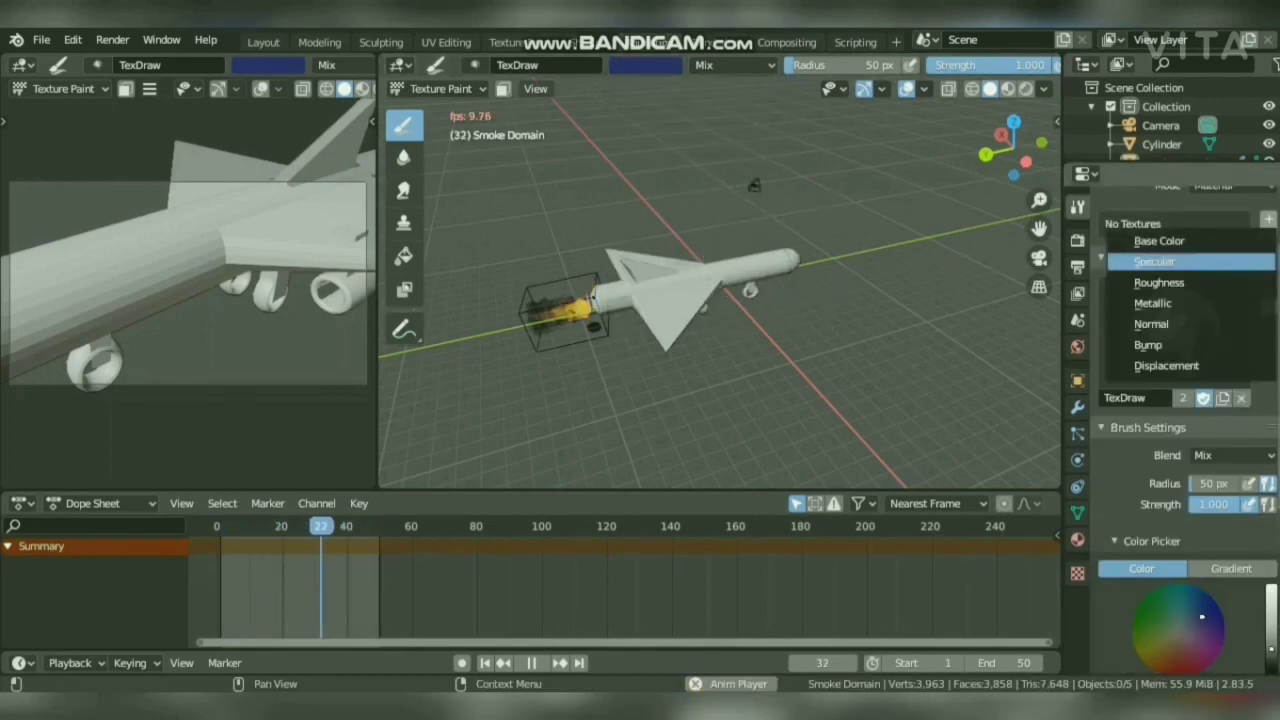
click(1150, 244)
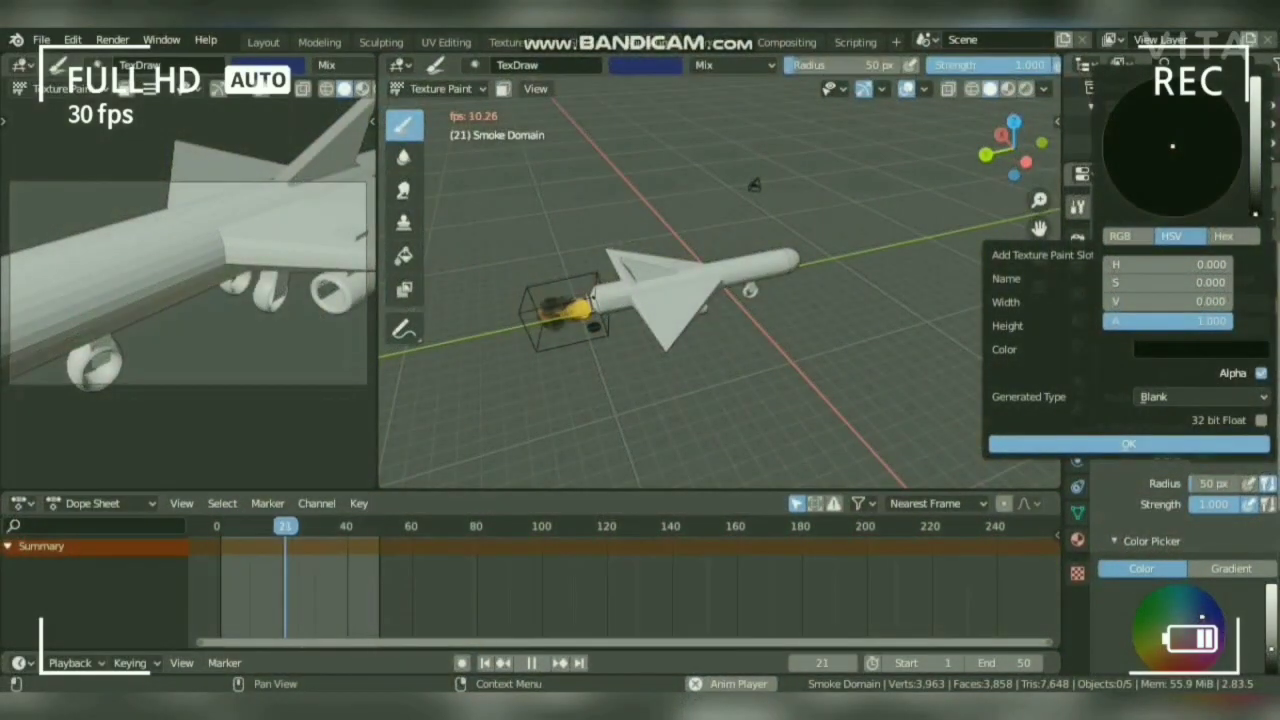
click(1255, 195)
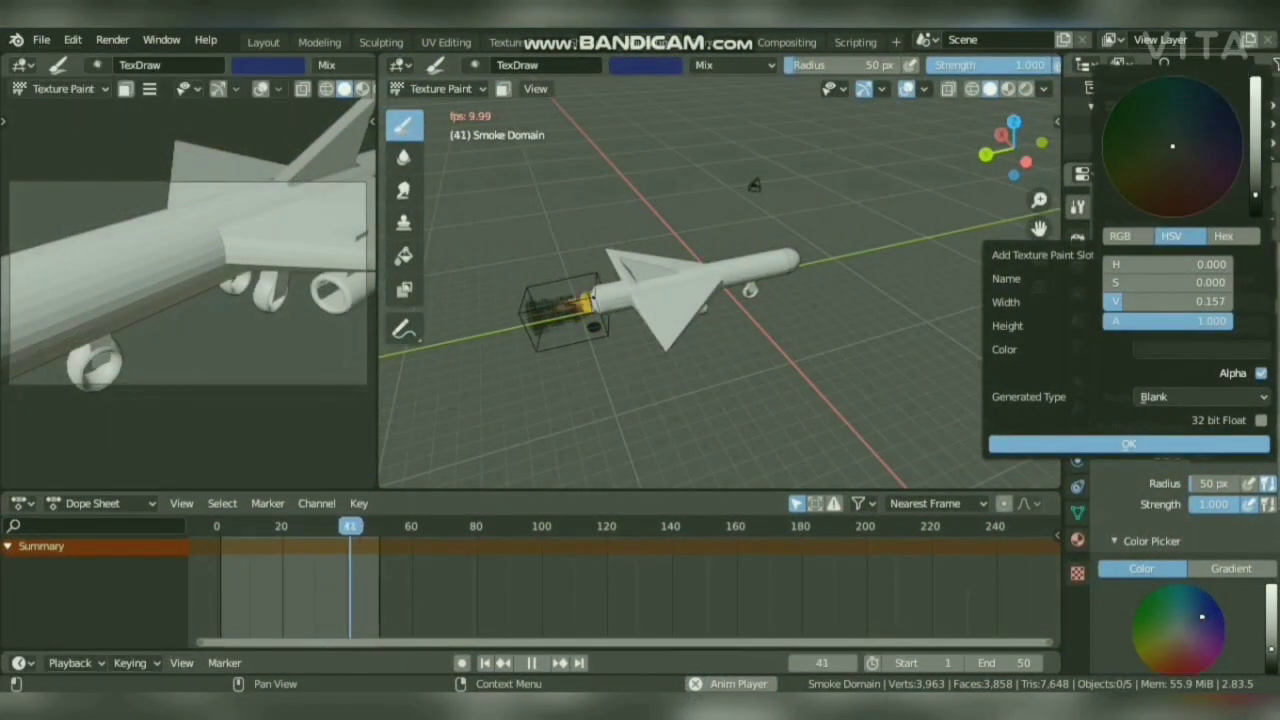
click(1210, 126)
click(1128, 444)
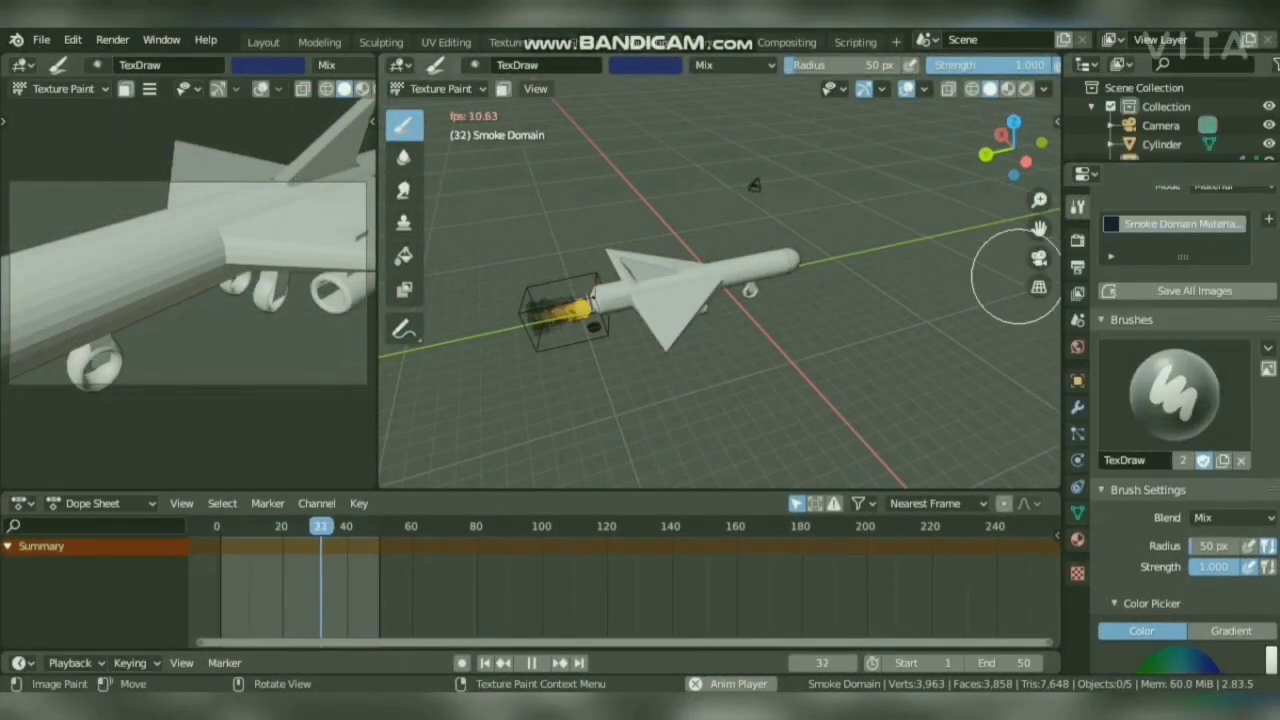